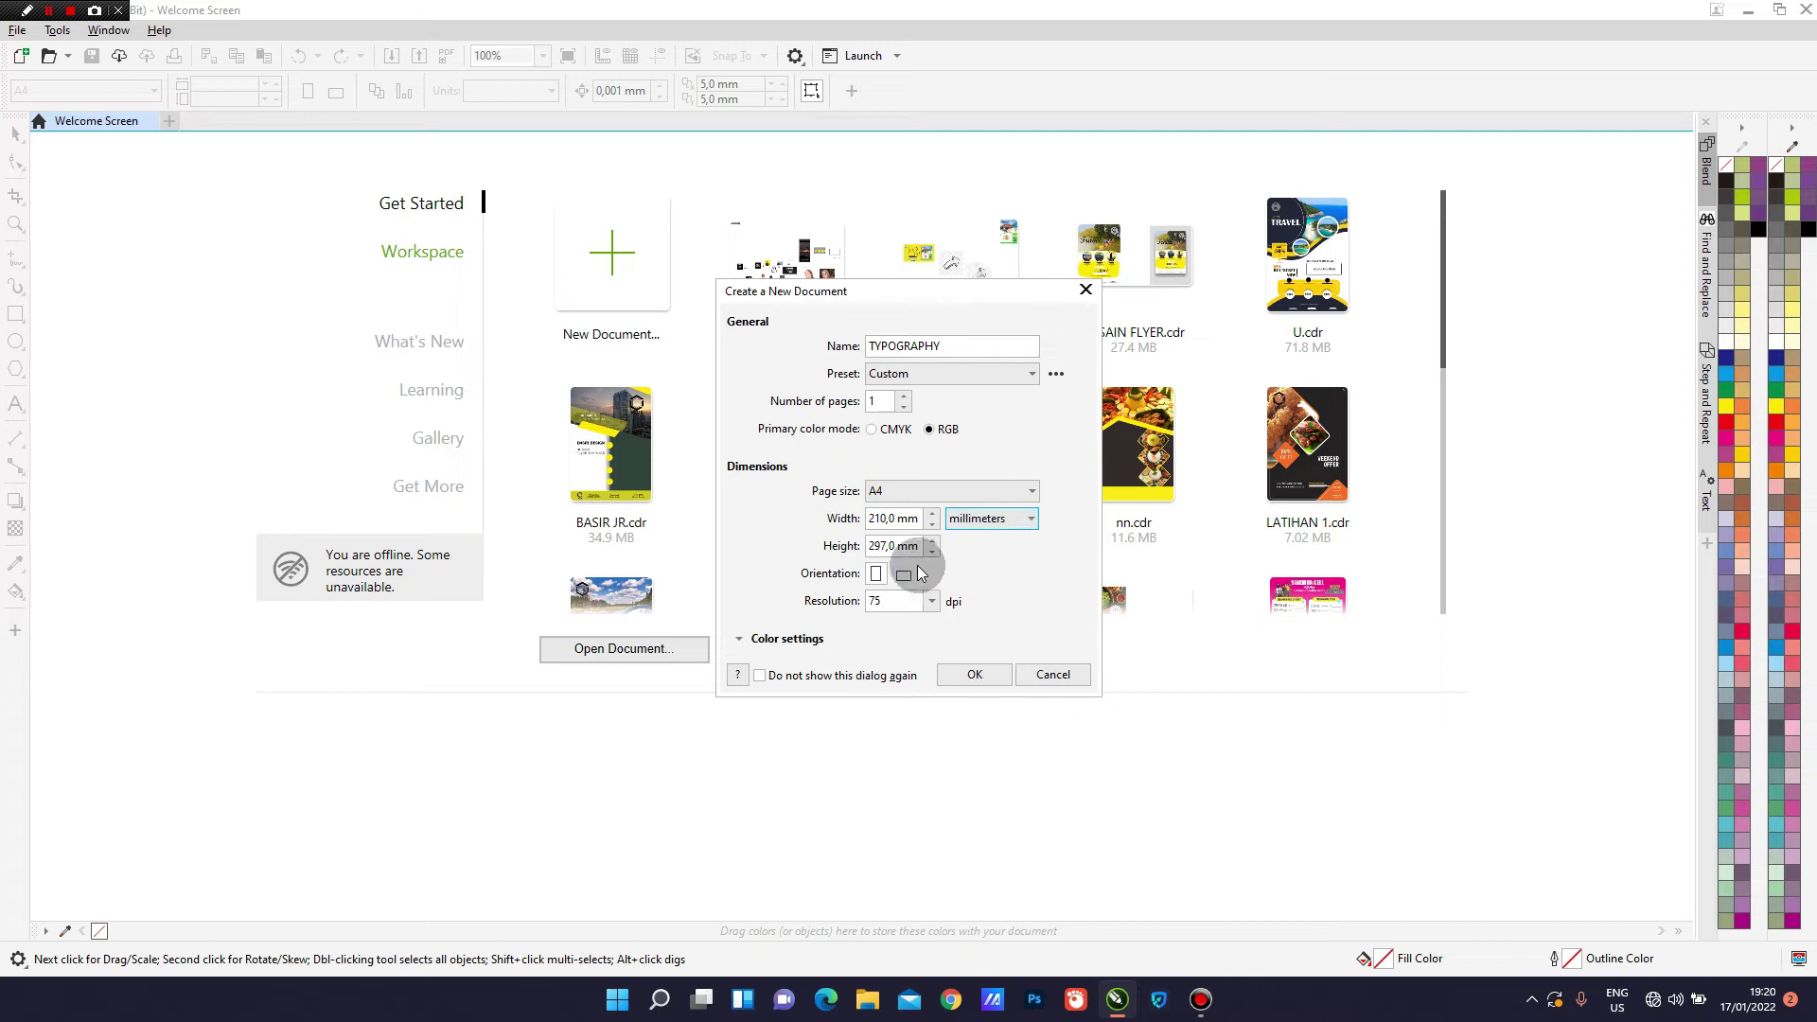
Set the new TYPOGRAPHY document to landscape orientation and create it.
click(906, 575)
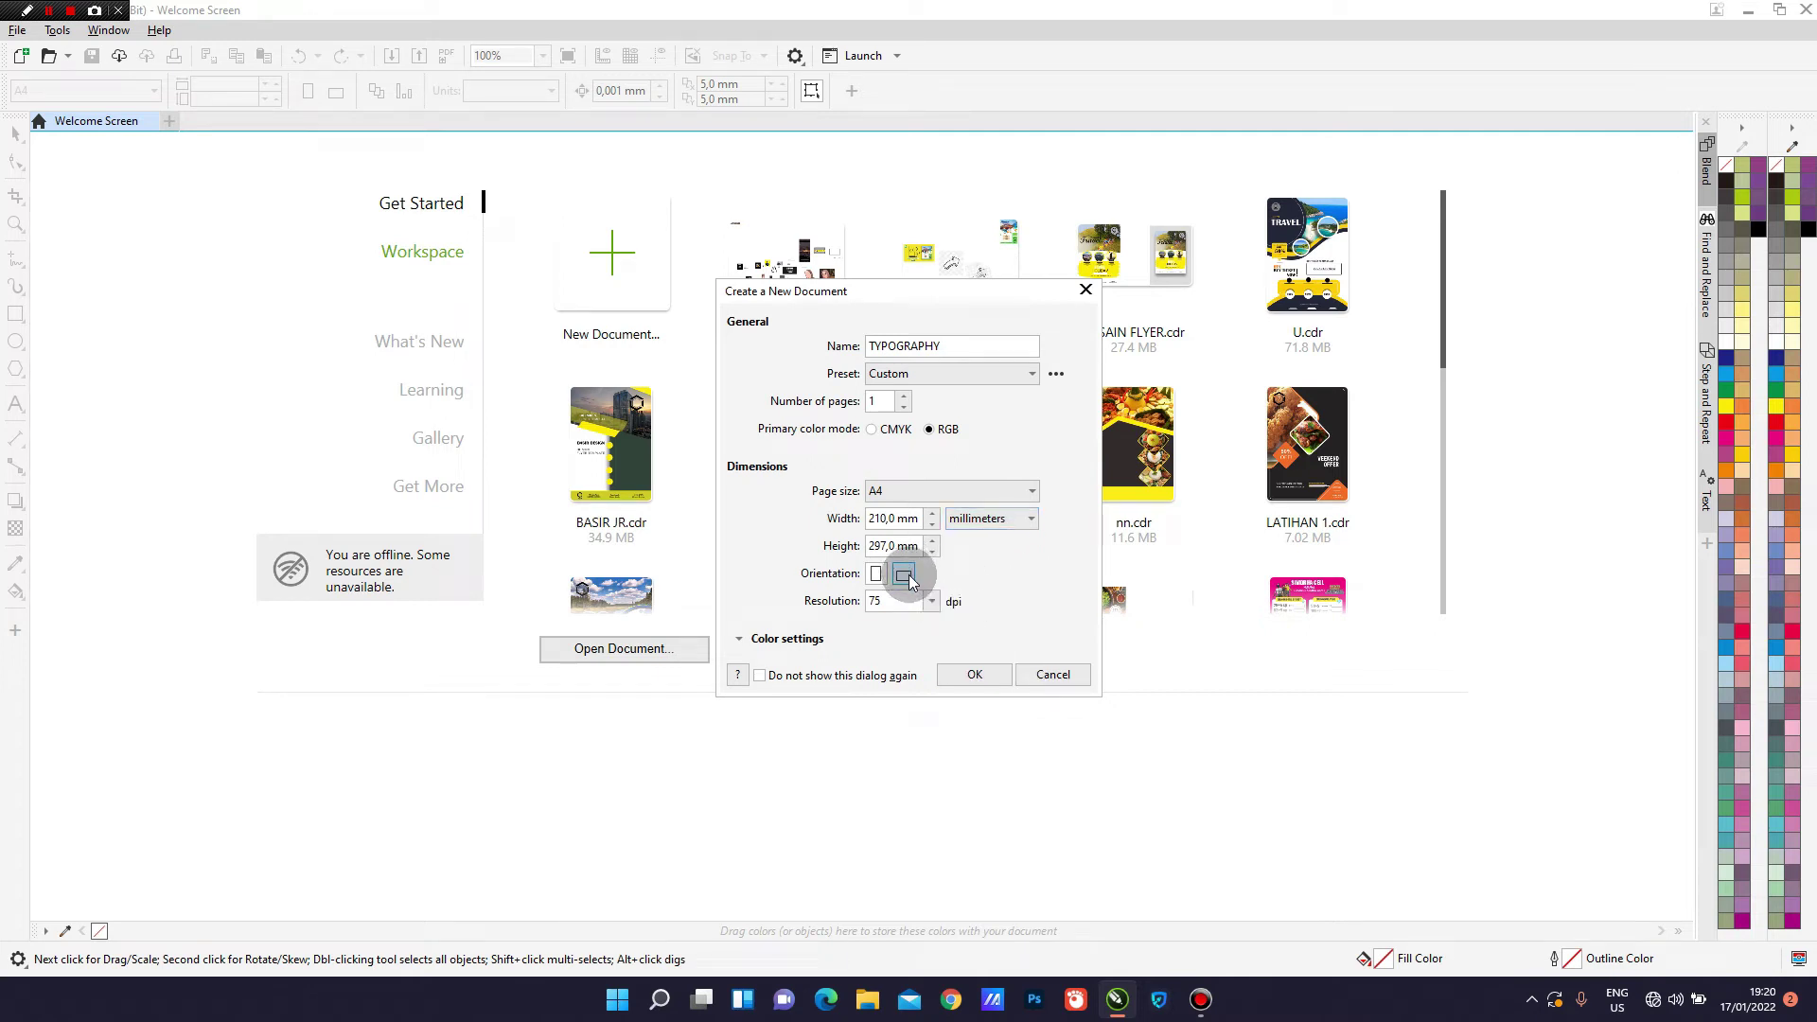
click(888, 601)
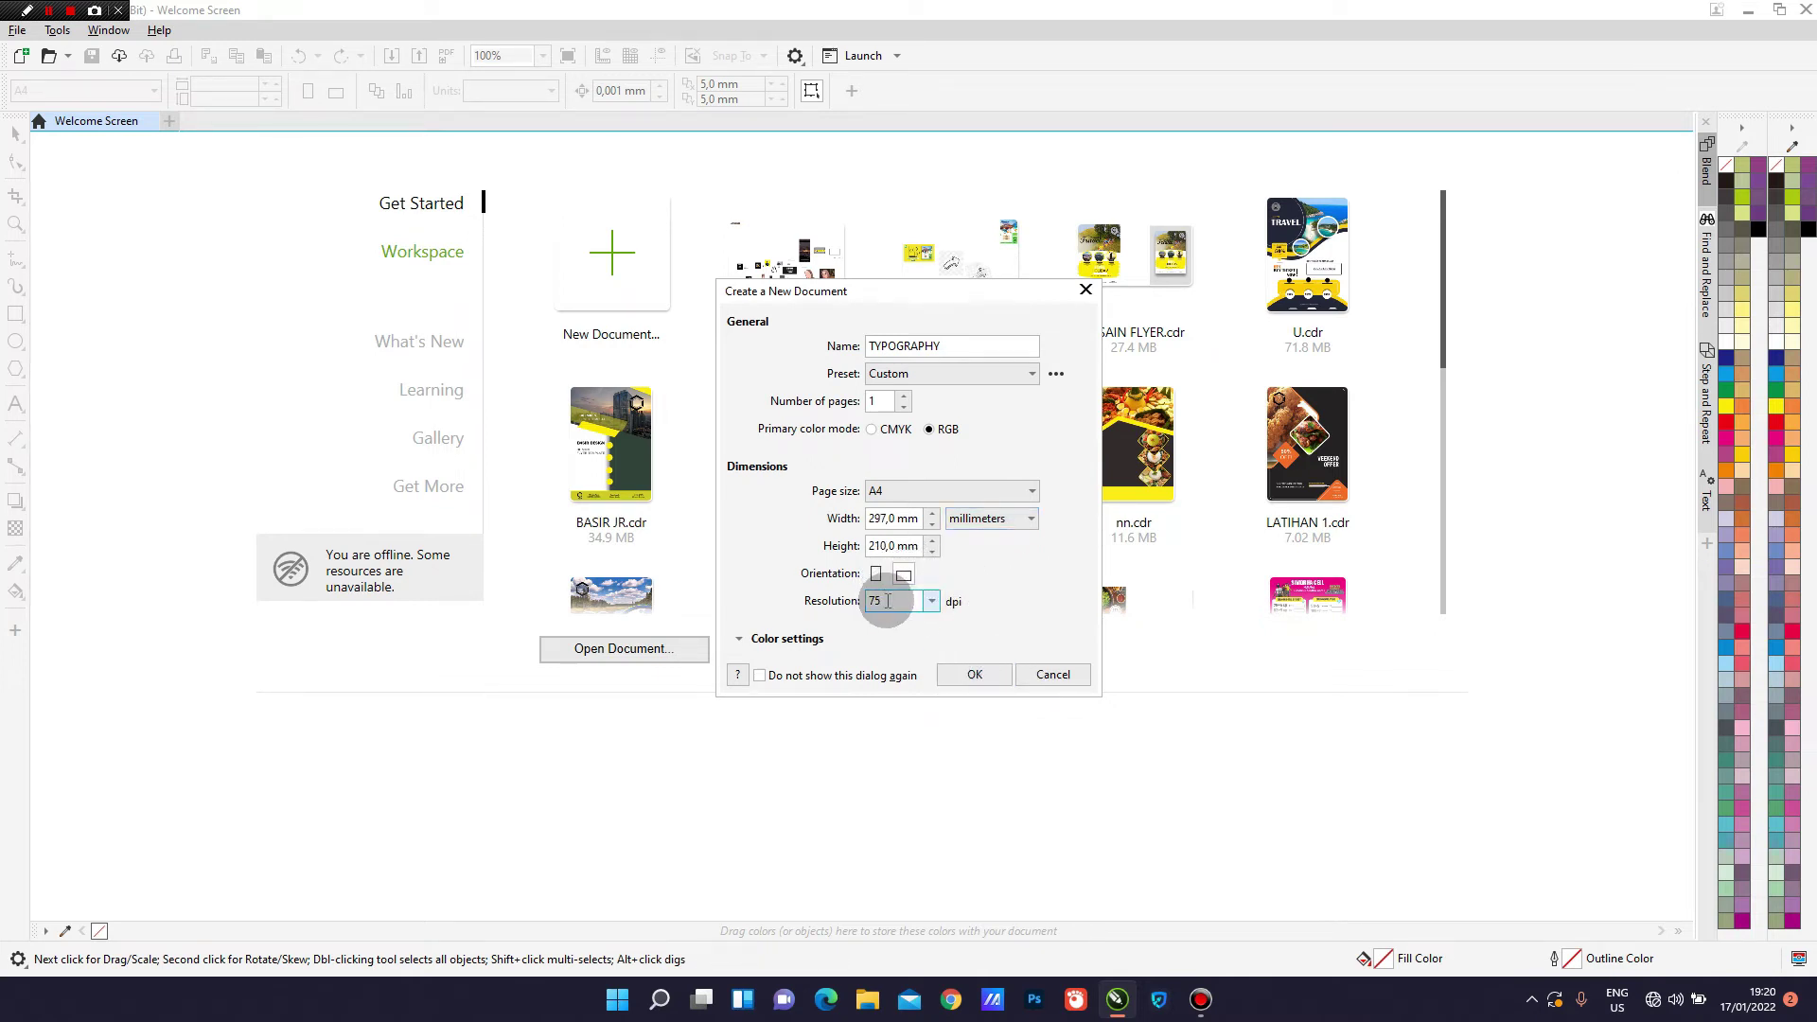
click(974, 675)
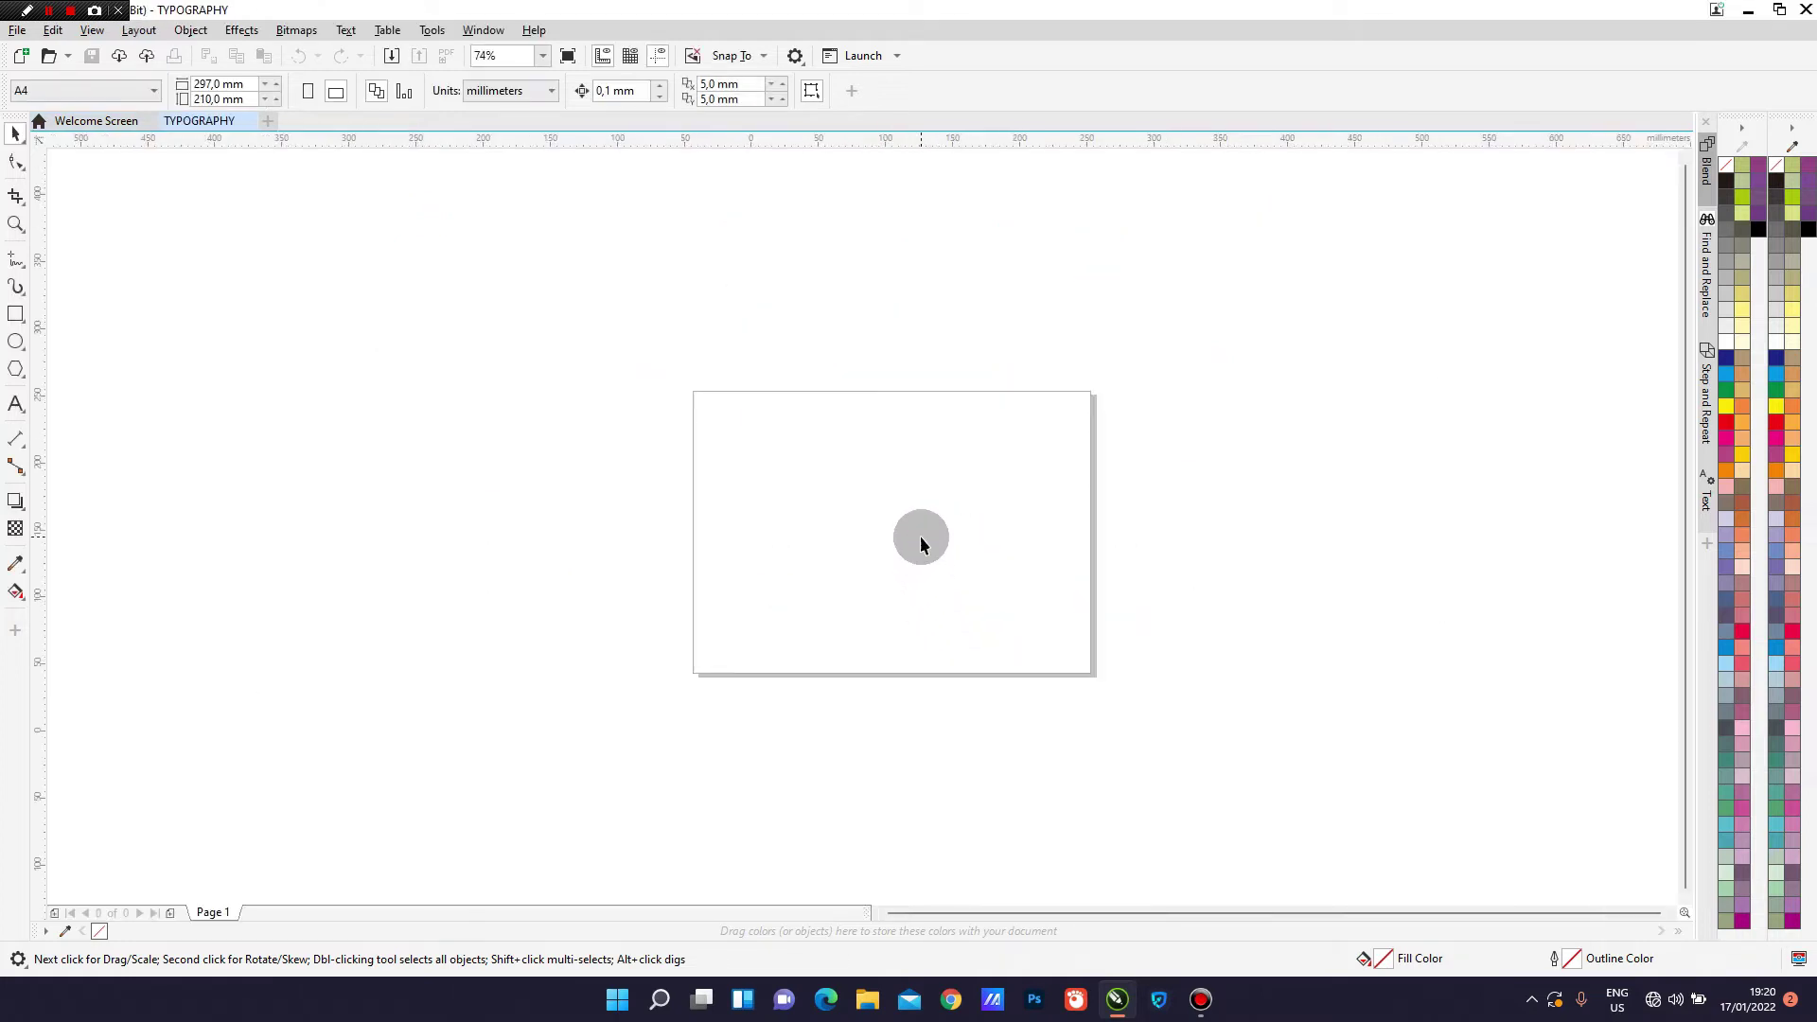
Add a rectangle that exactly frames the page.
scroll(864, 504, down, 2)
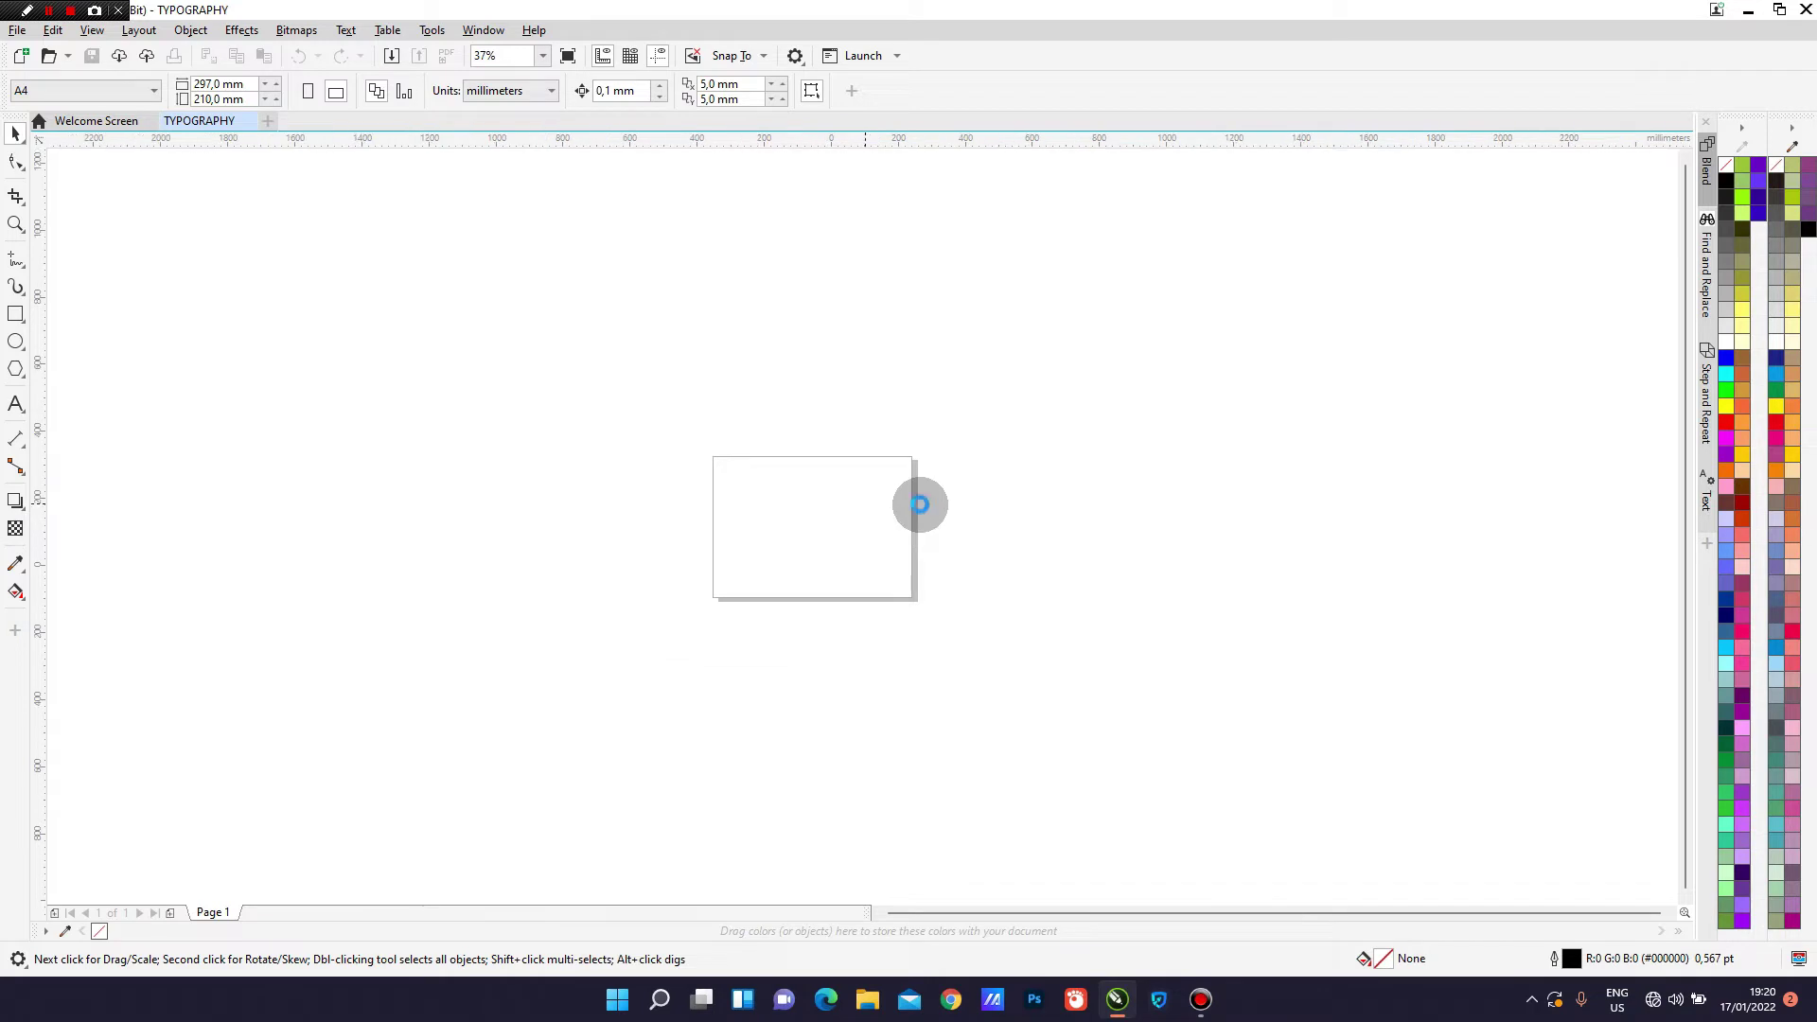
scroll(910, 512, up, 2)
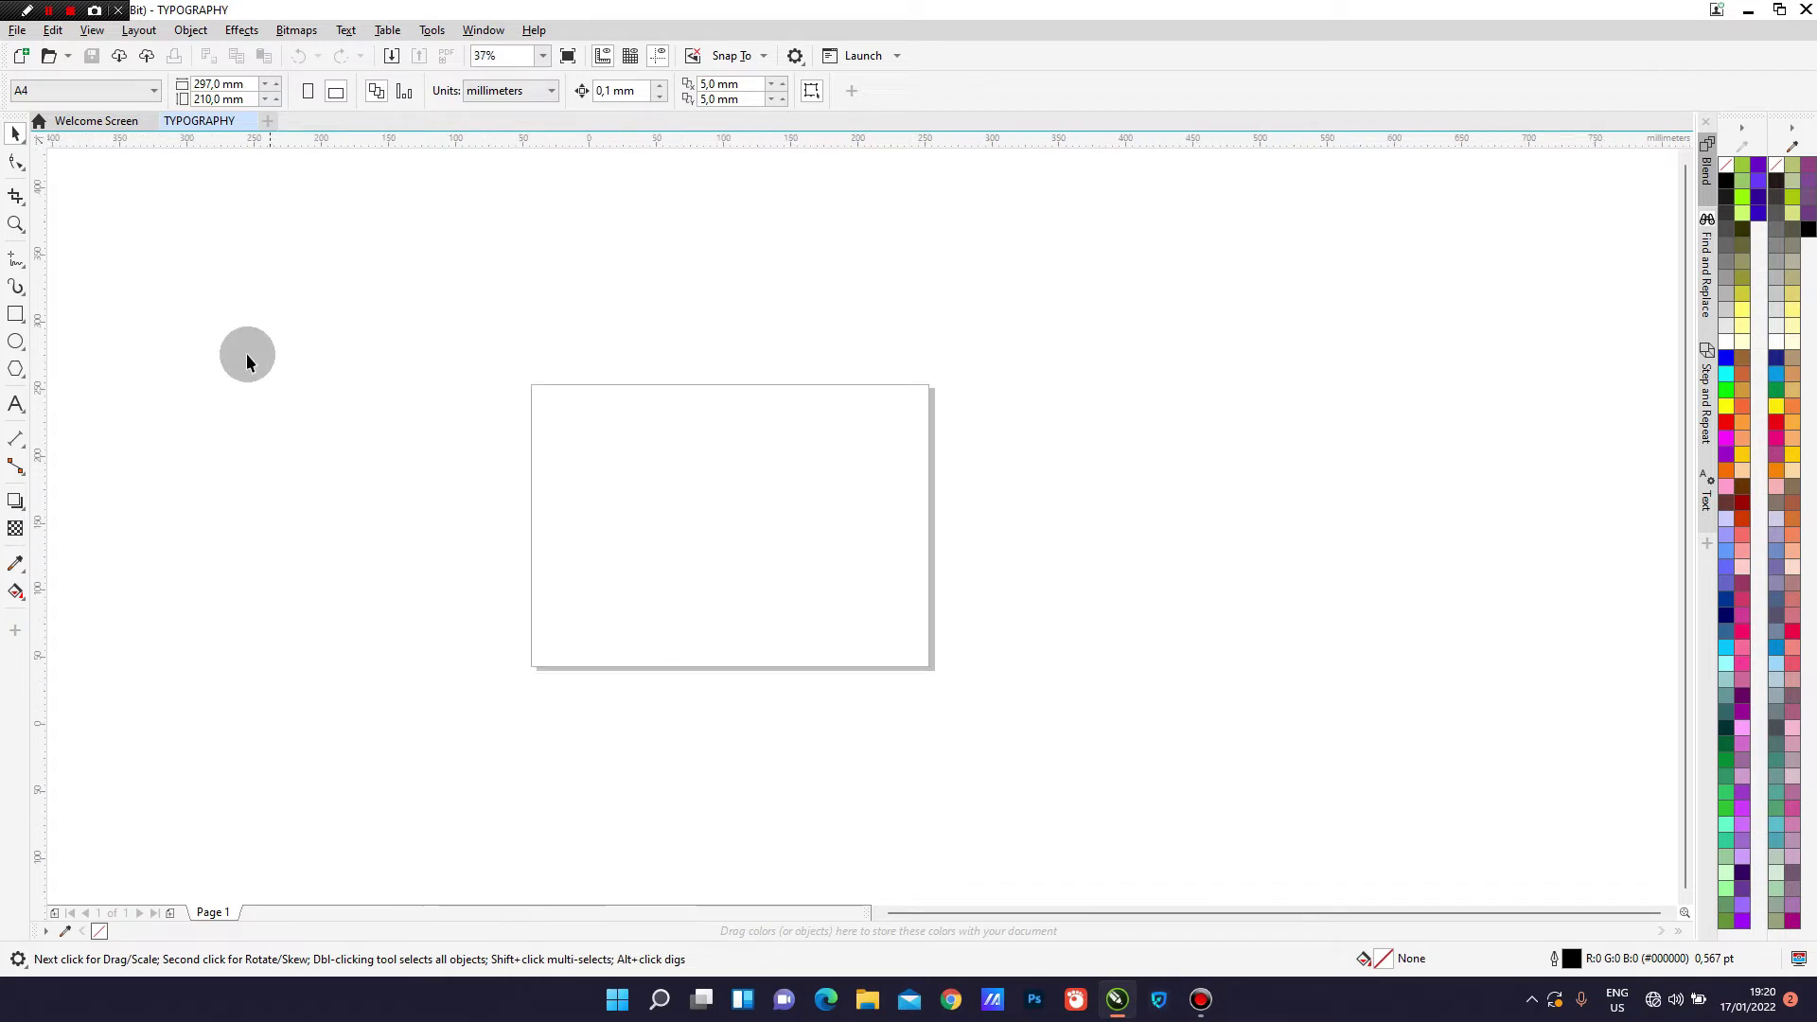
double_click(15, 316)
click(19, 137)
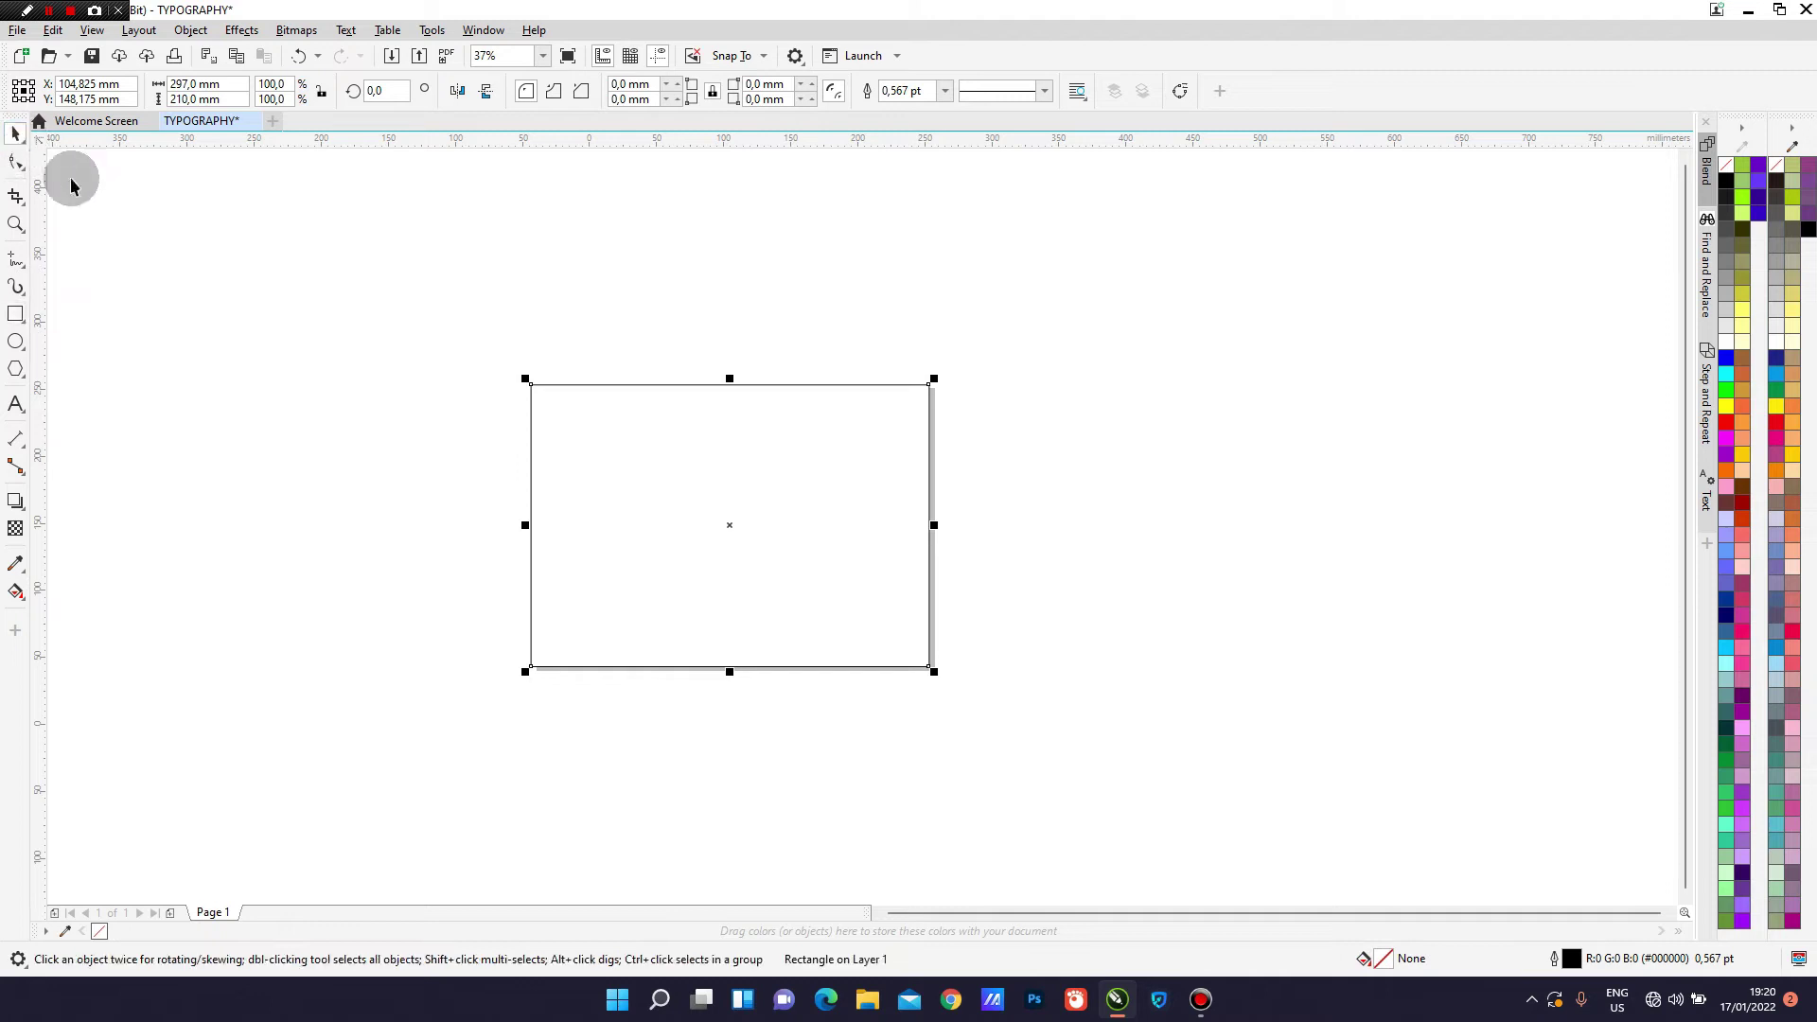
Enlarge the page-frame rectangle to about 453 × 320 mm beside the page's left edge and fill it black.
drag(935, 671, 1142, 816)
scroll(987, 571, down, 2)
scroll(992, 571, up, 1)
drag(995, 571, 604, 543)
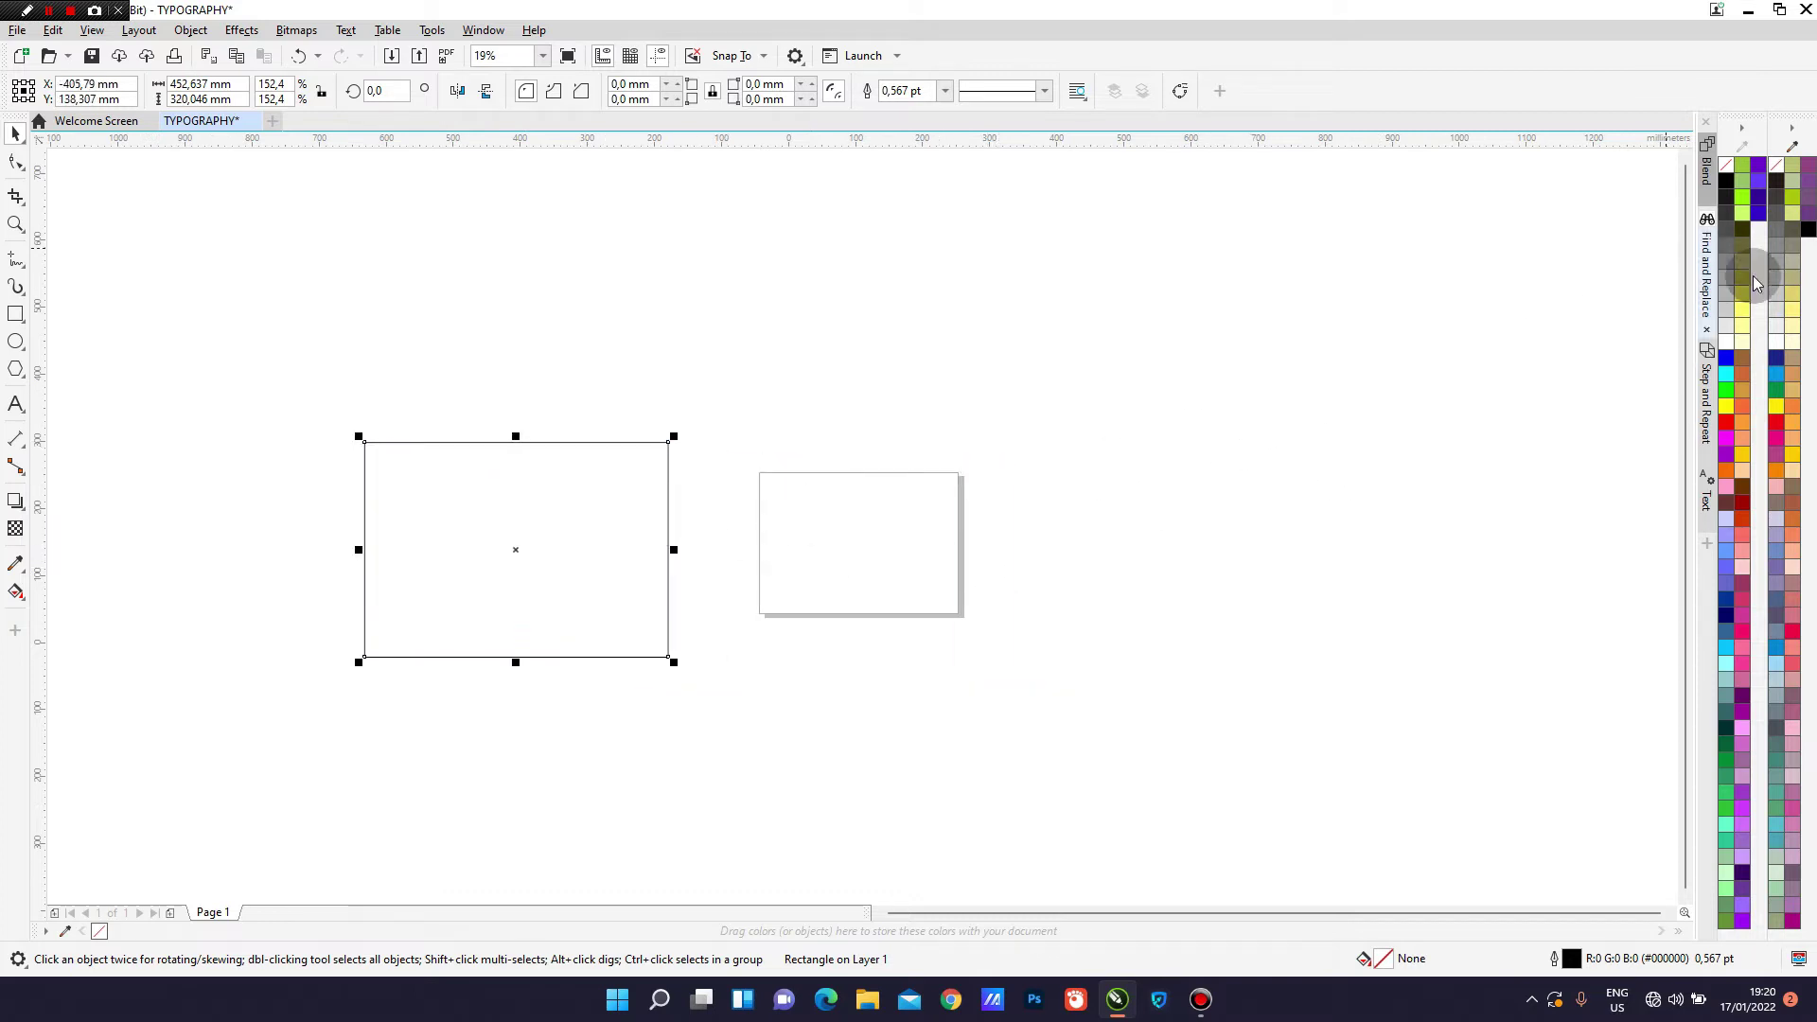
click(1808, 231)
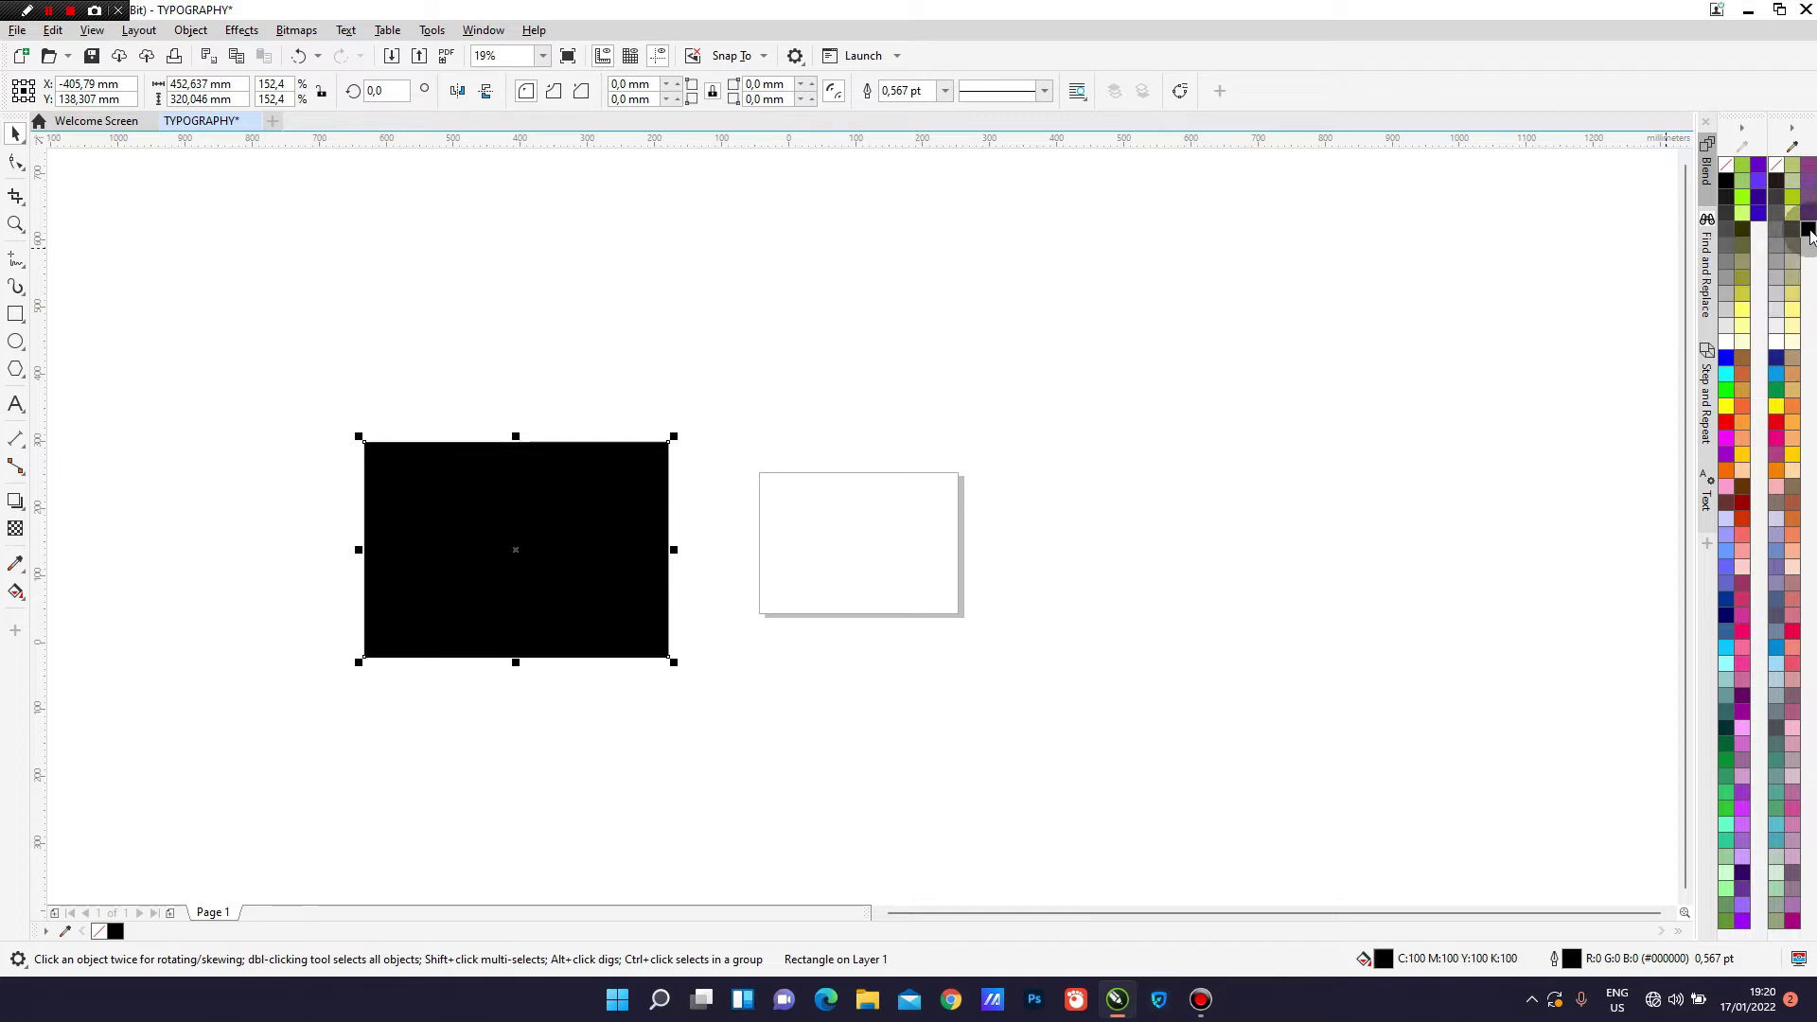
click(256, 558)
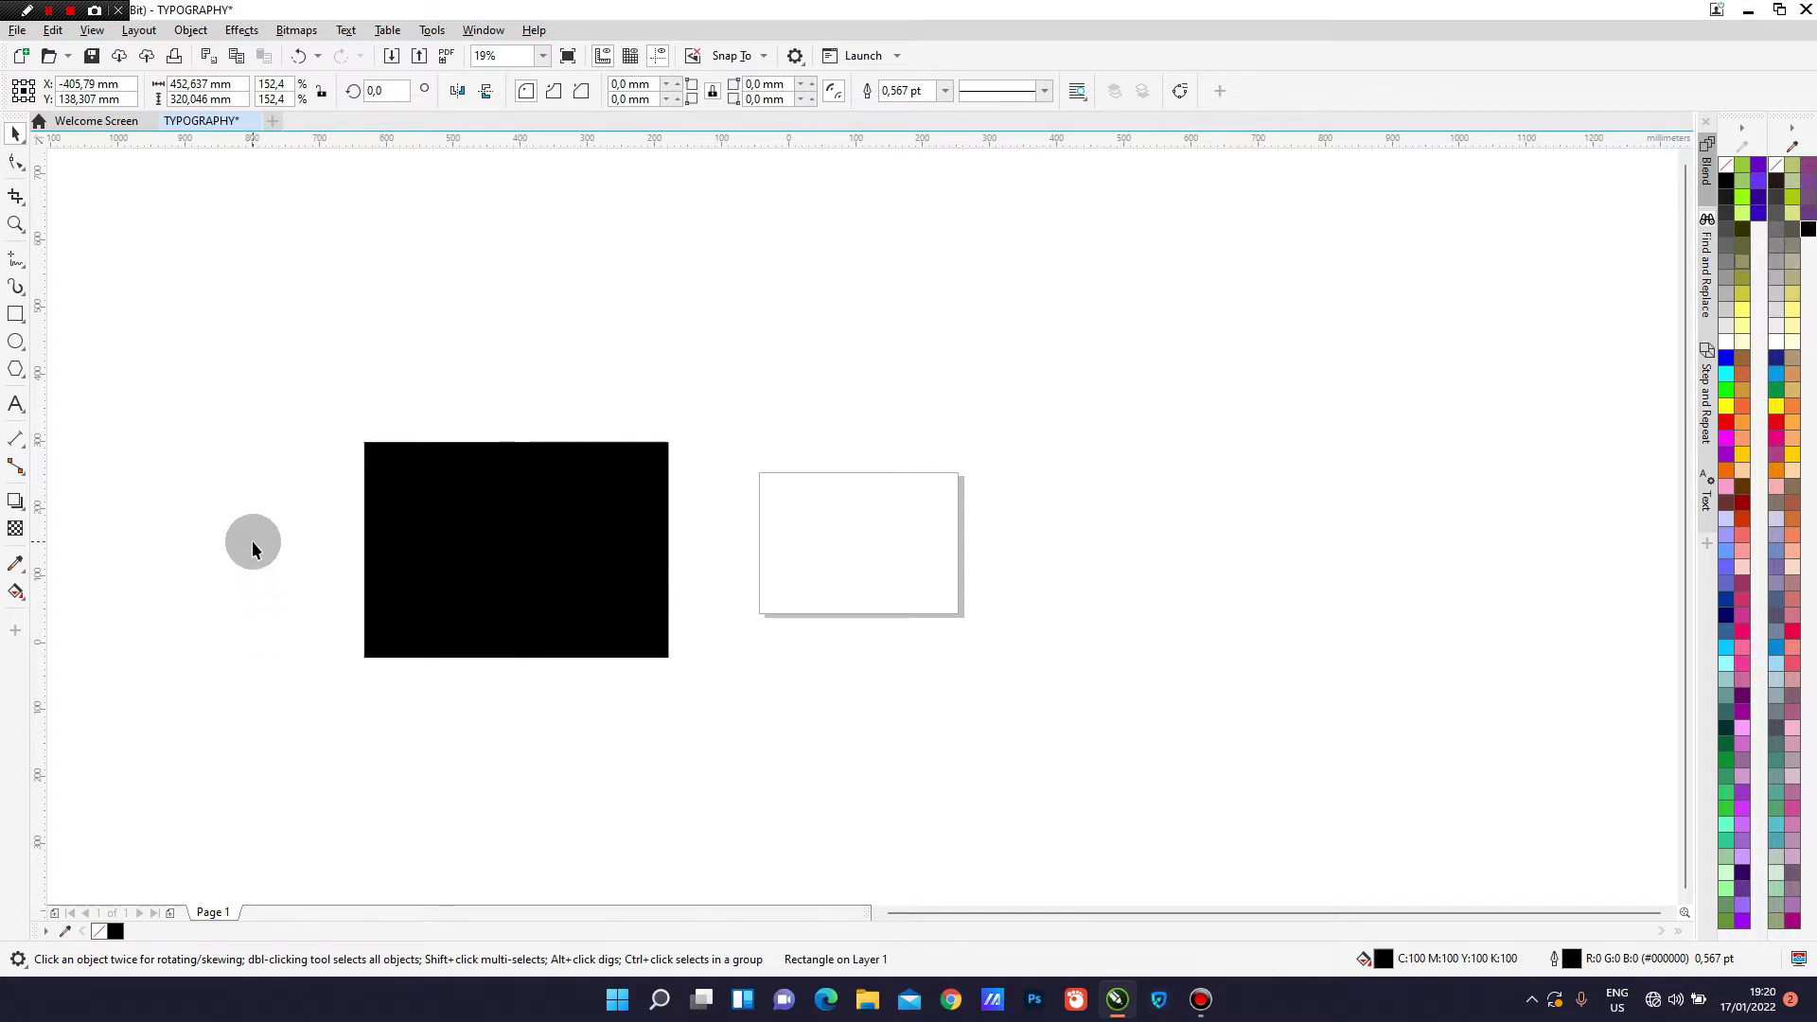
Add the artistic text TIGER KING on two lines over the black rectangle.
scroll(422, 528, up, 1)
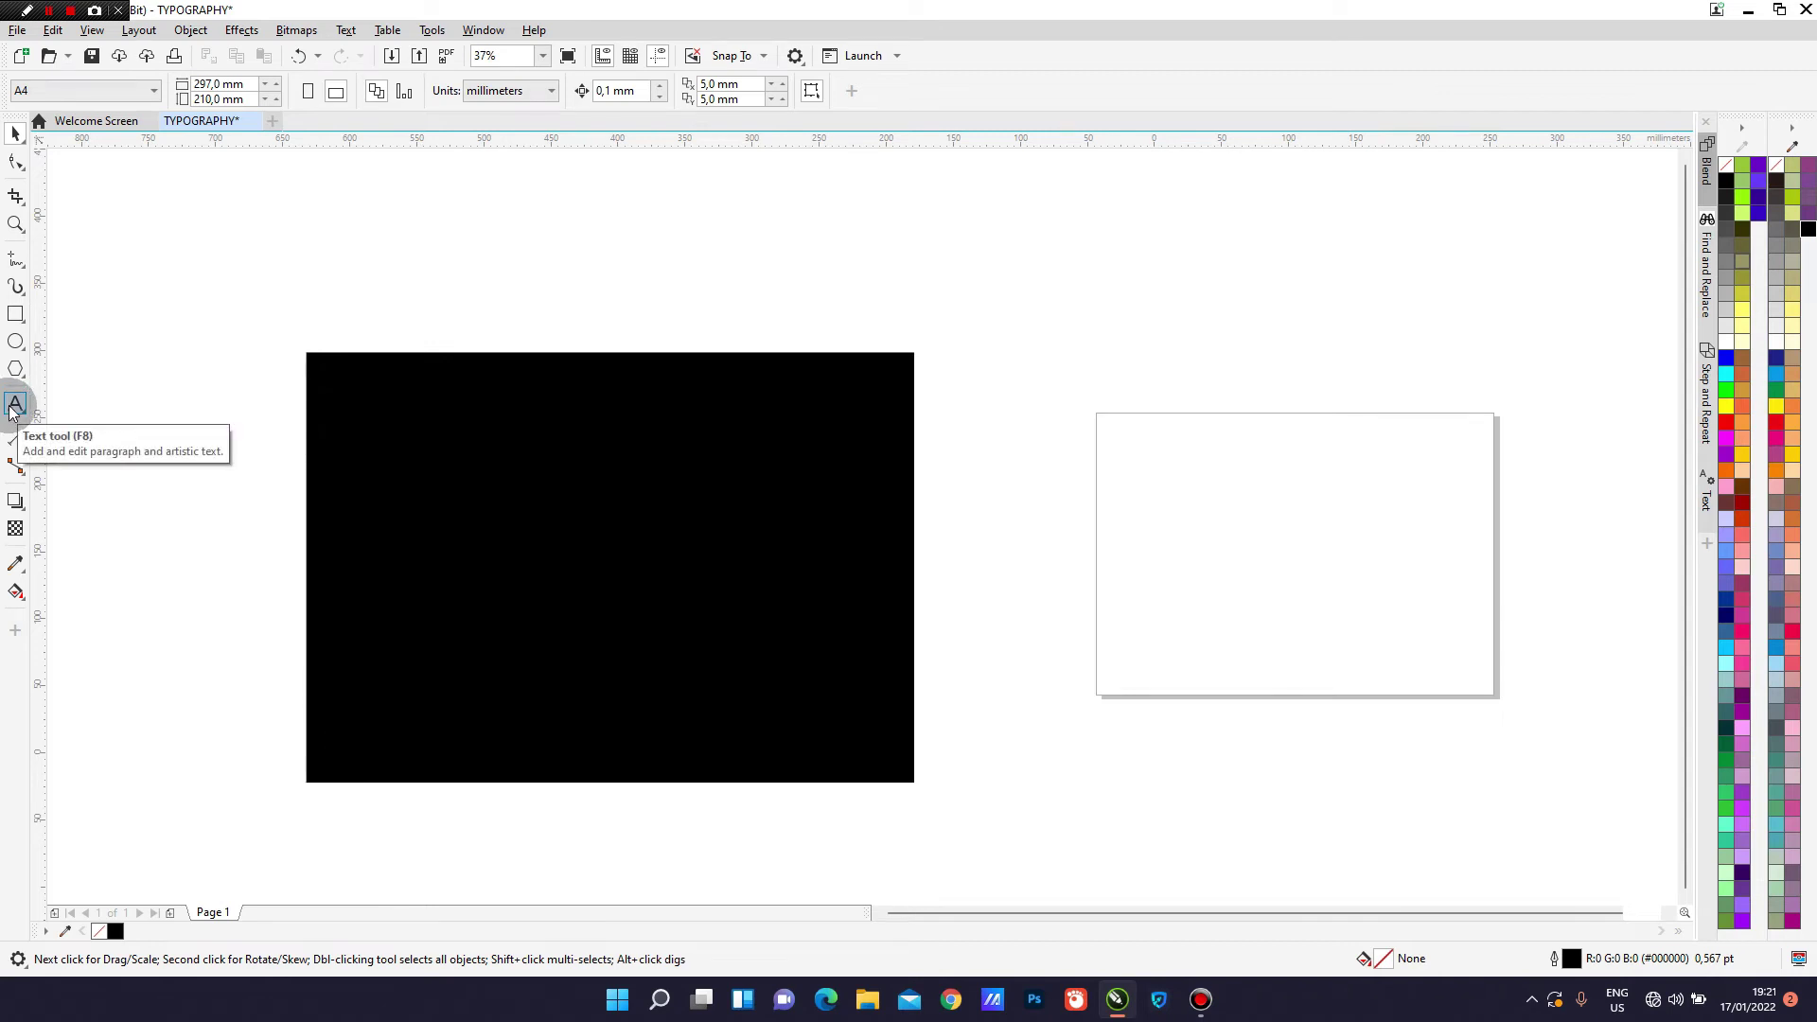
key(F8)
click(503, 502)
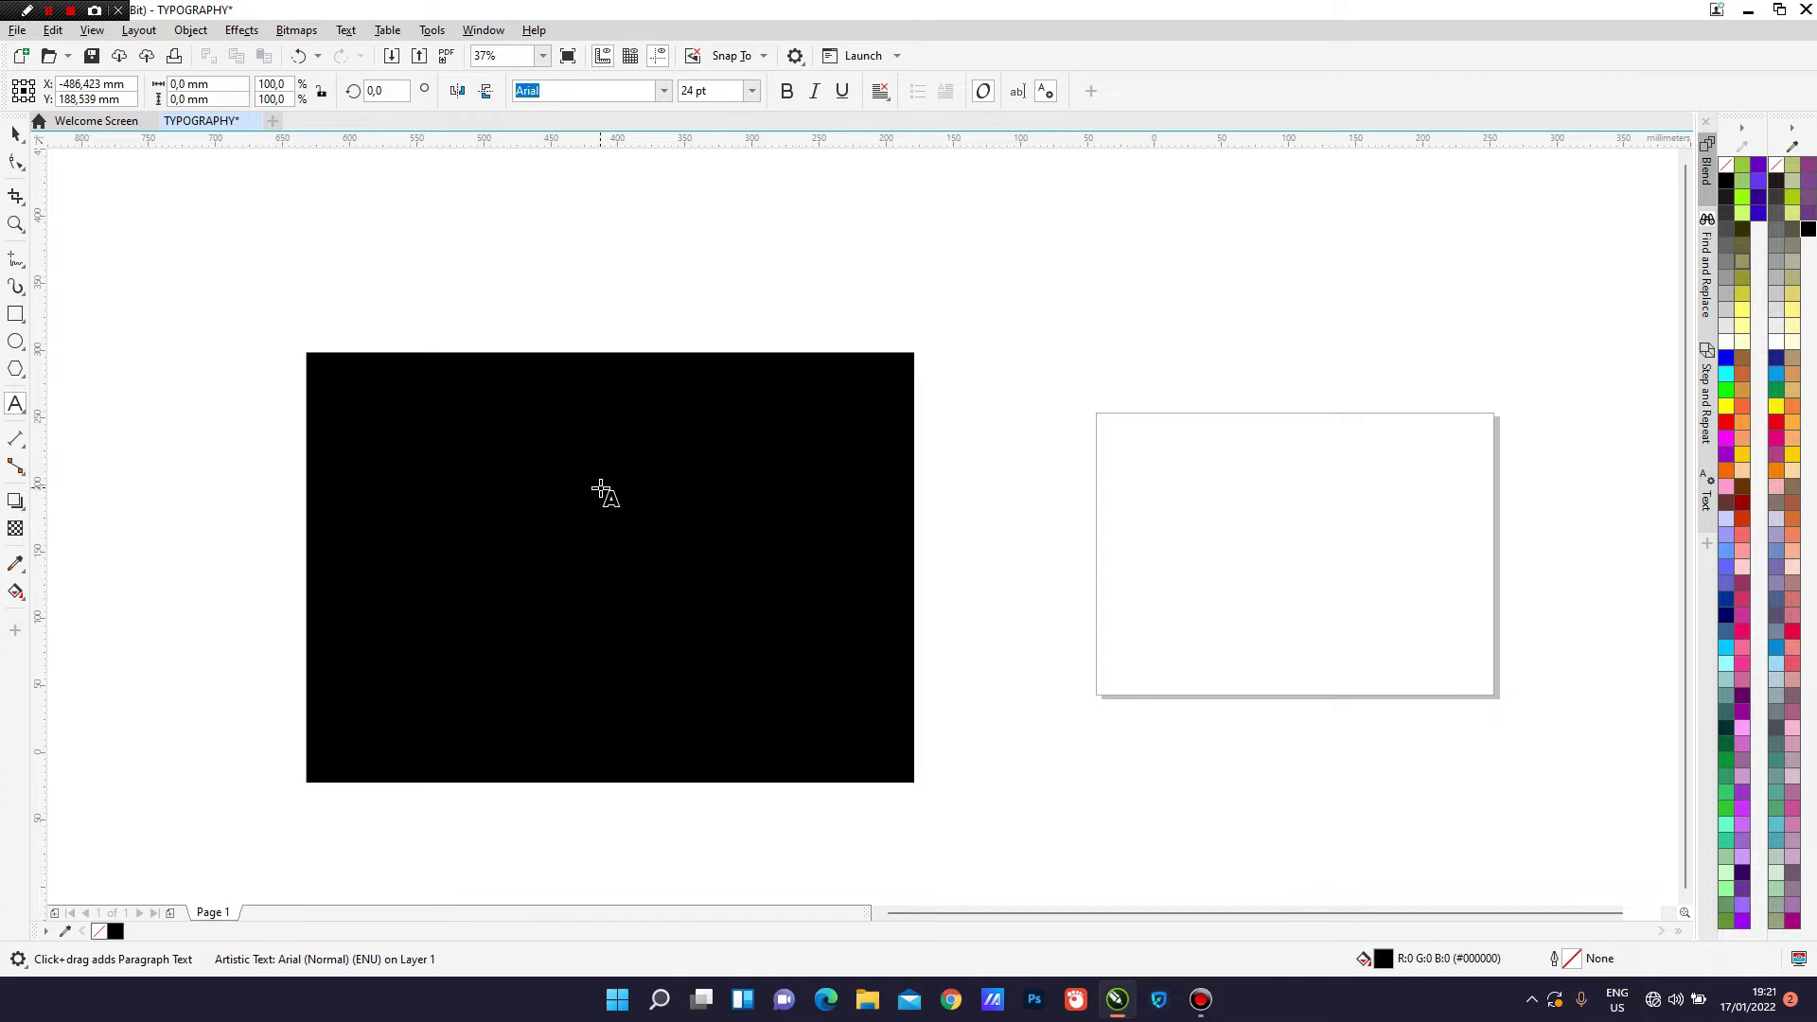
Enlarge the TIGER KING text to about 173 pt and fill it white.
click(16, 134)
drag(543, 519, 754, 661)
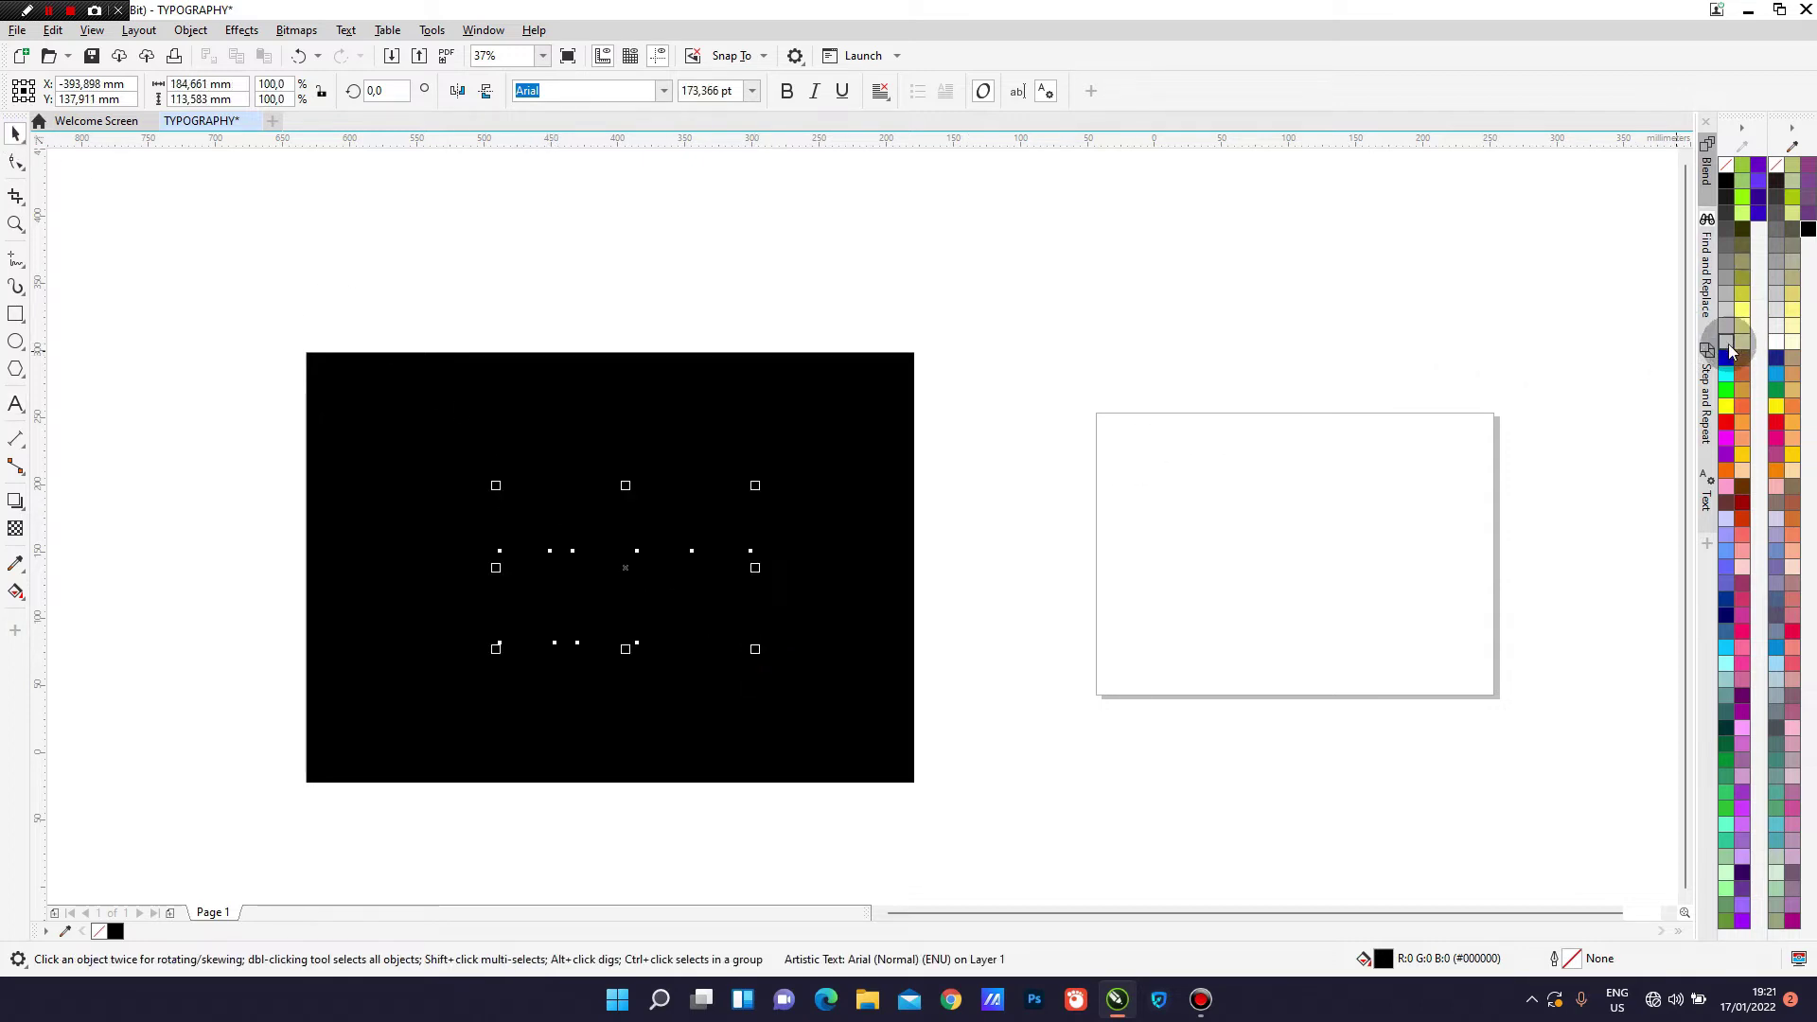
click(1727, 343)
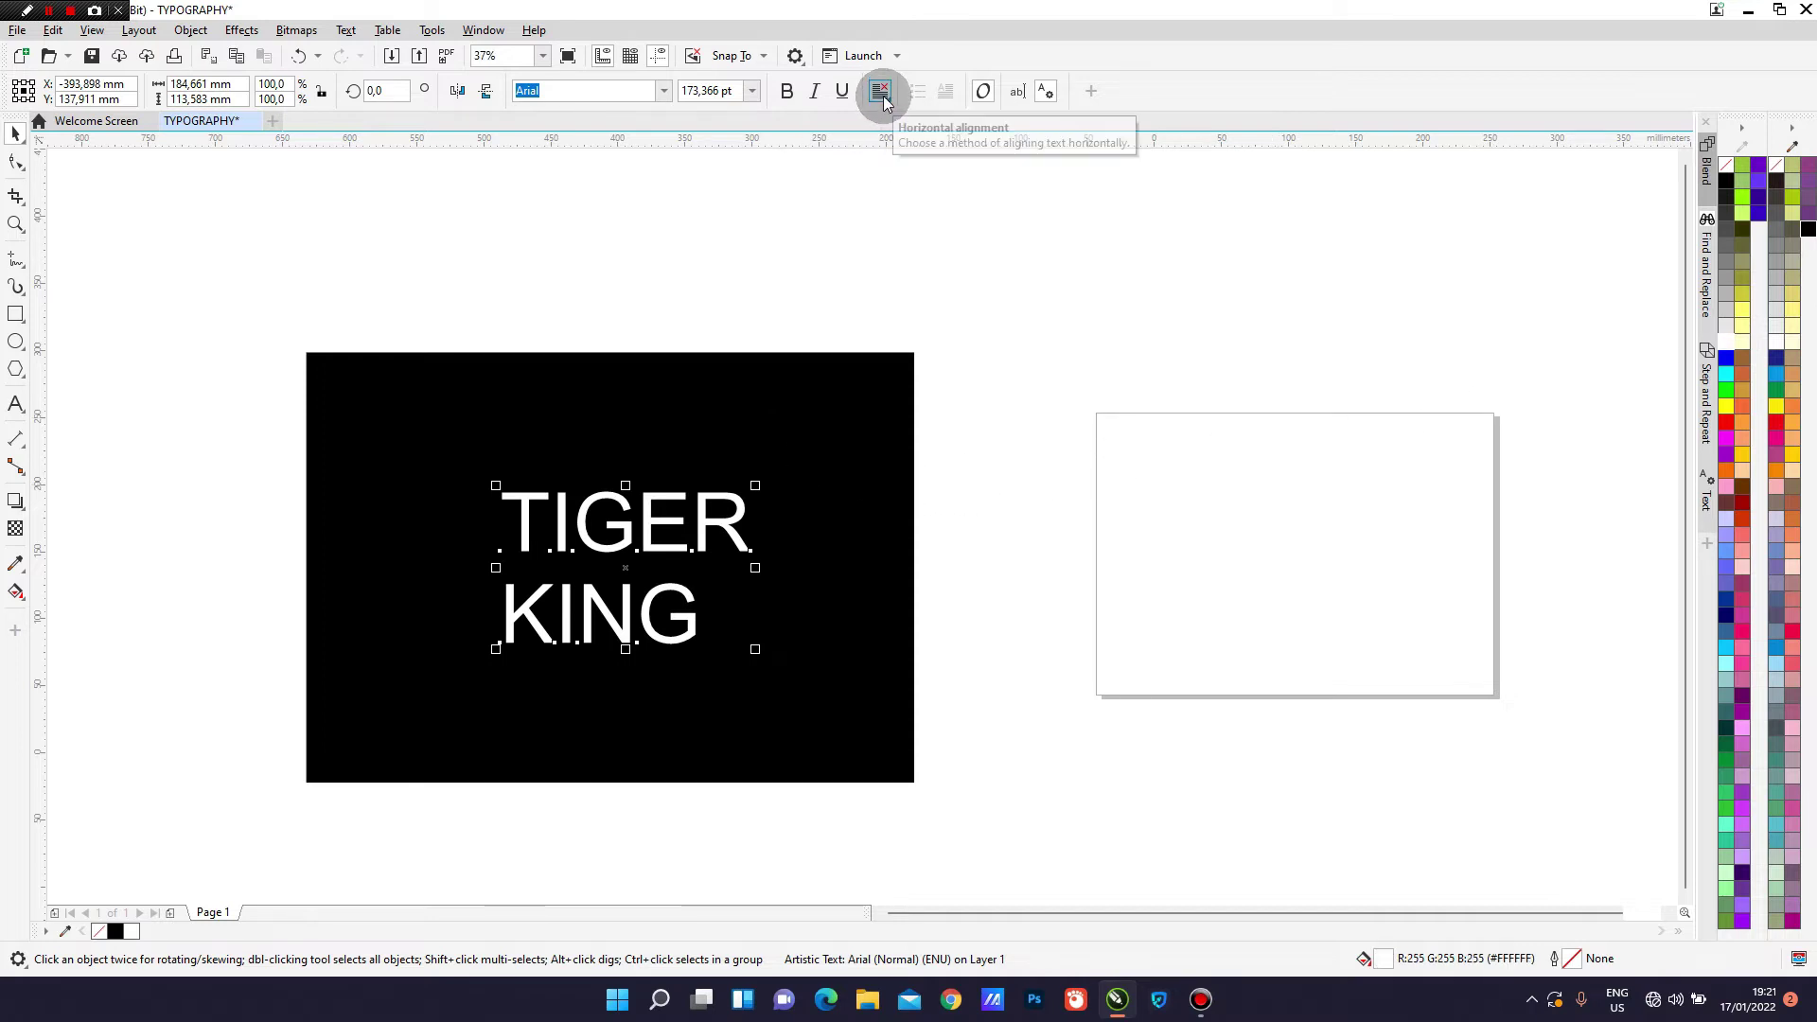
Change the font of the TIGER KING text to Impact.
click(664, 92)
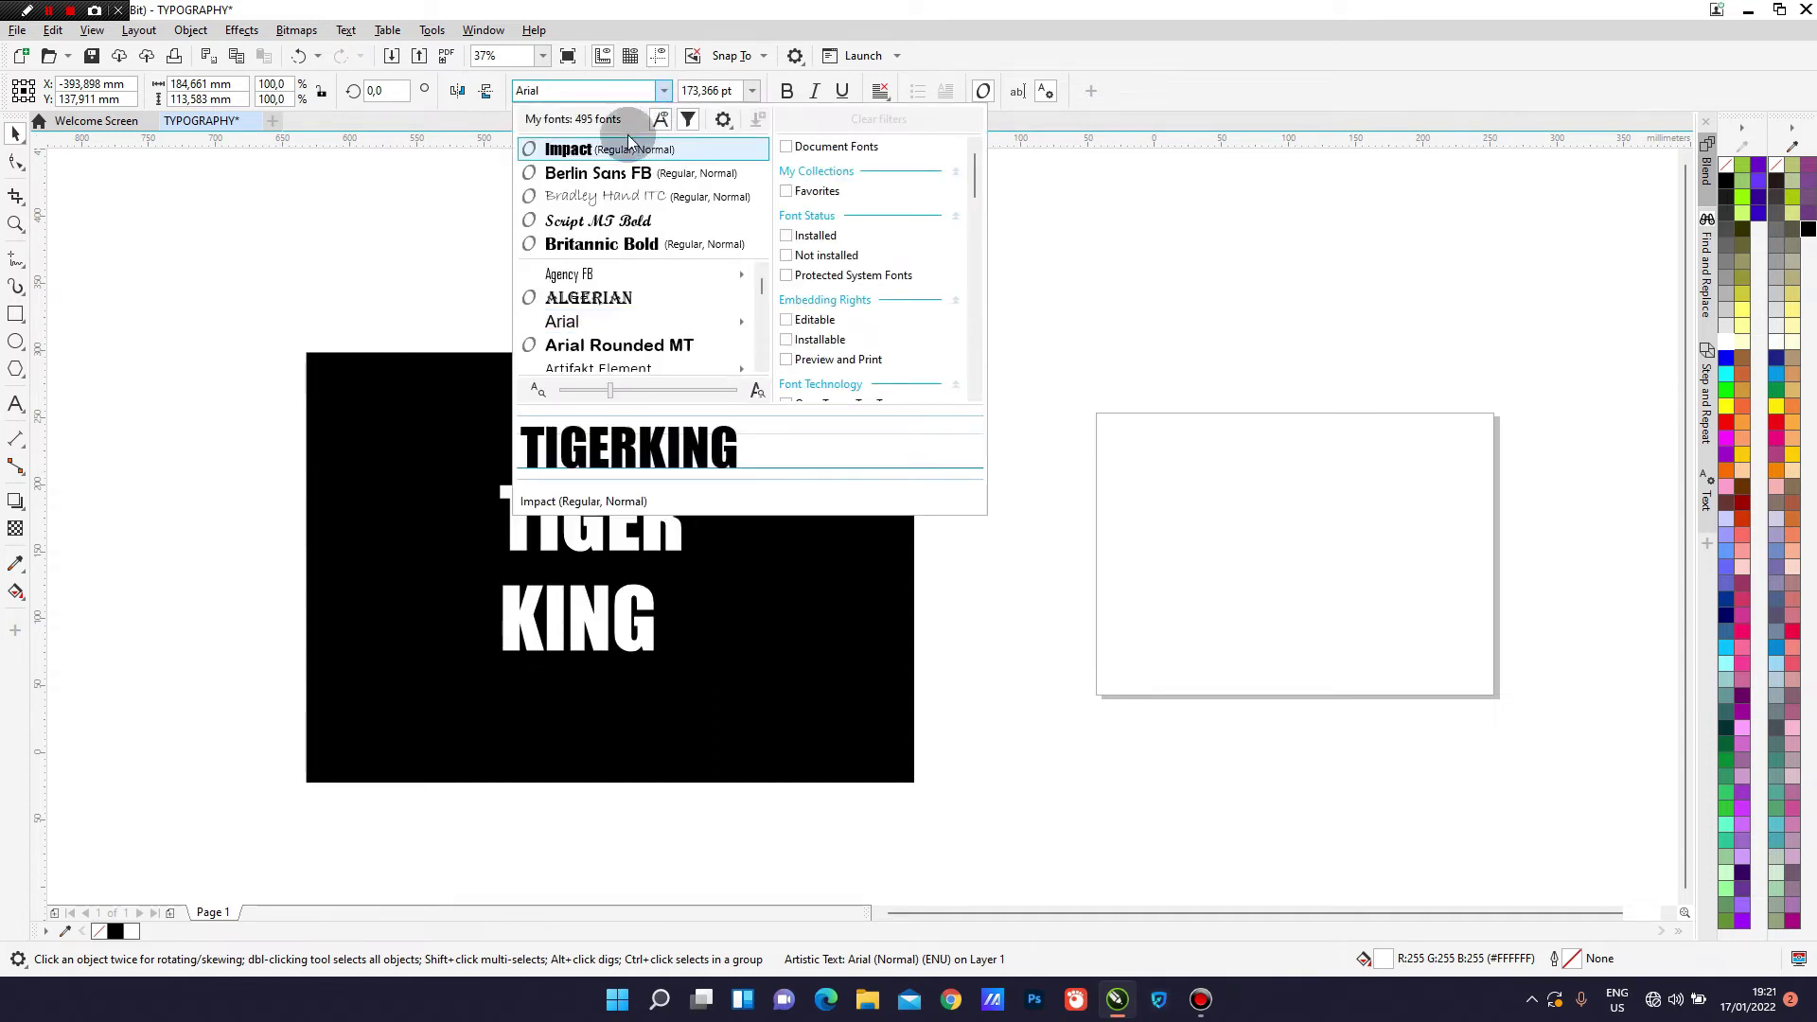
click(529, 89)
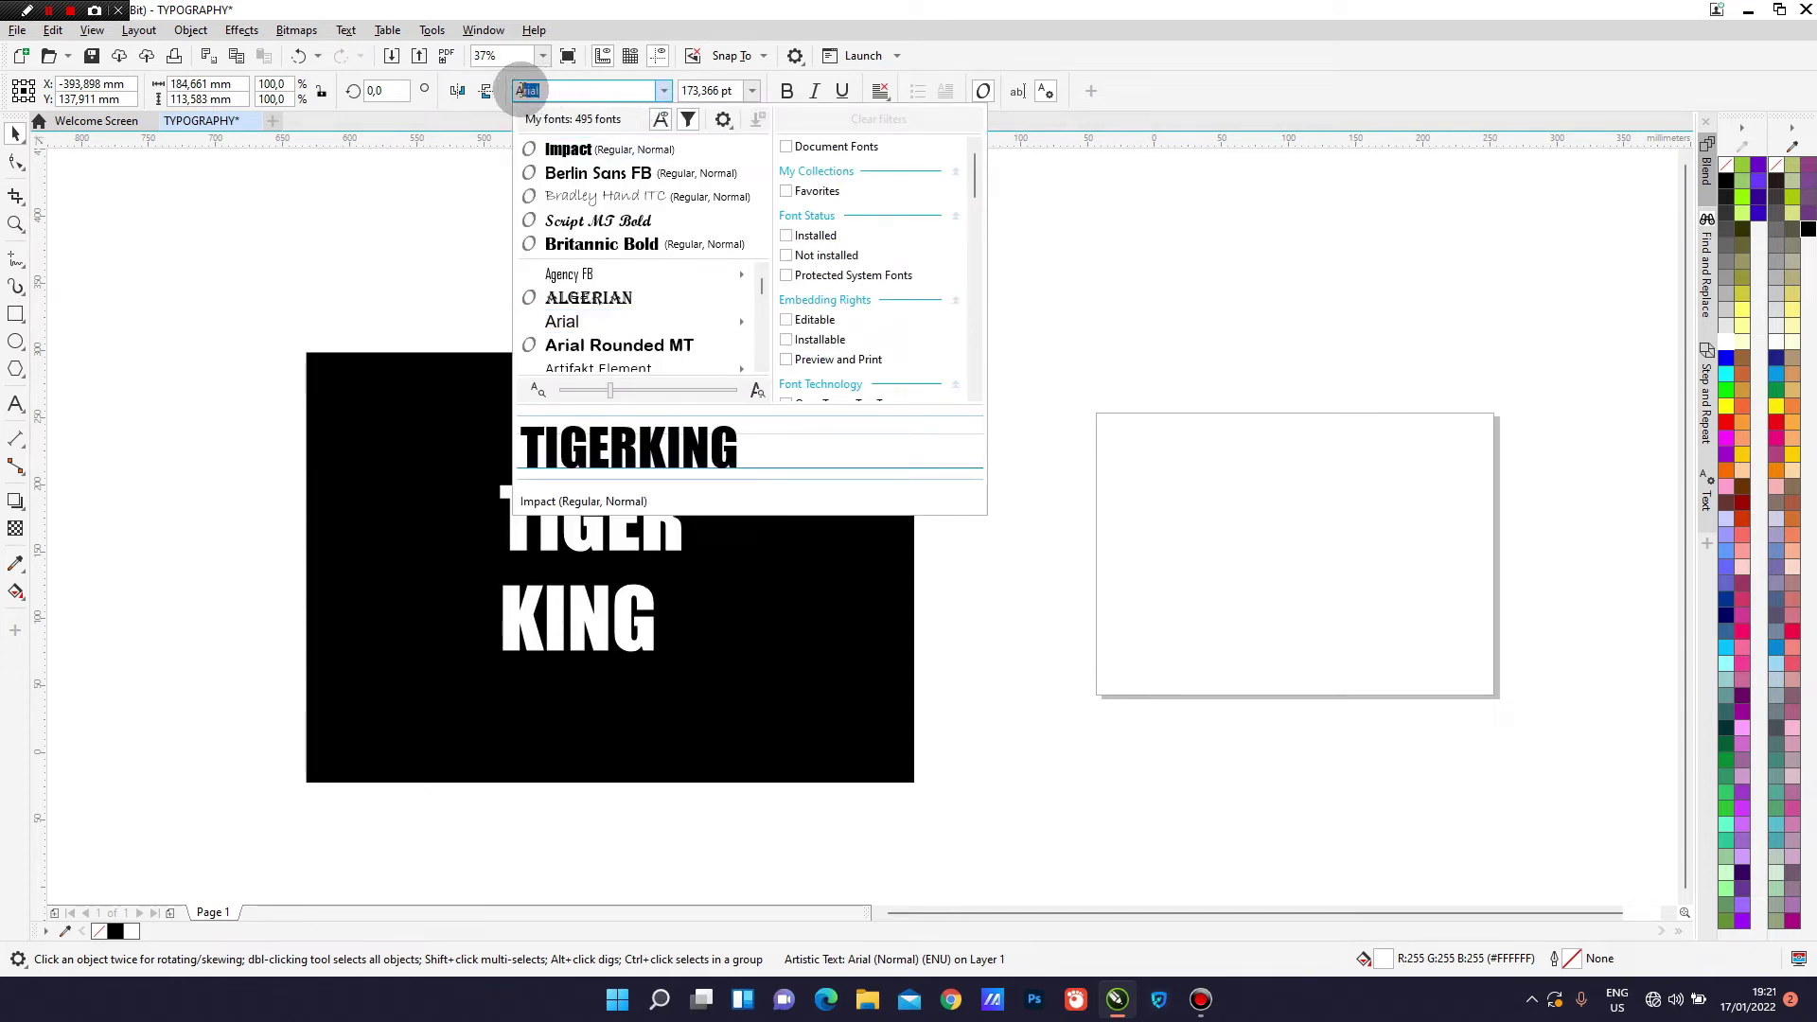
text(IMP)
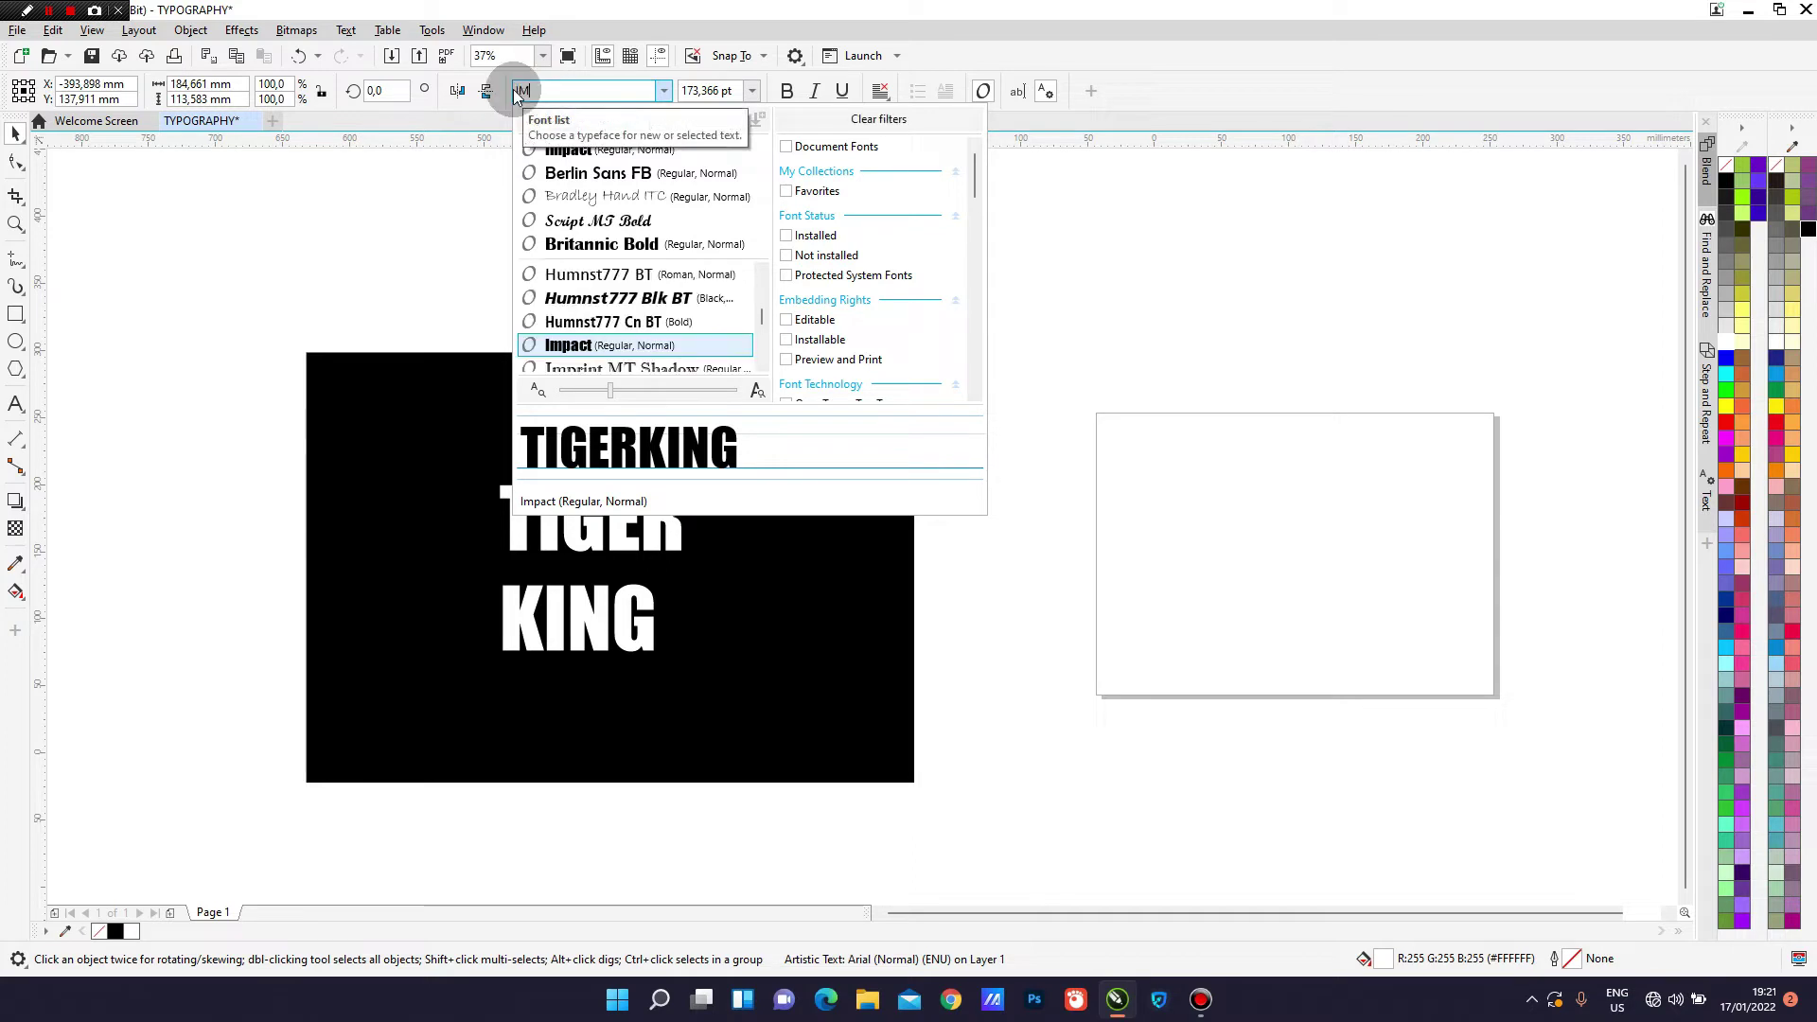
text(ACT)
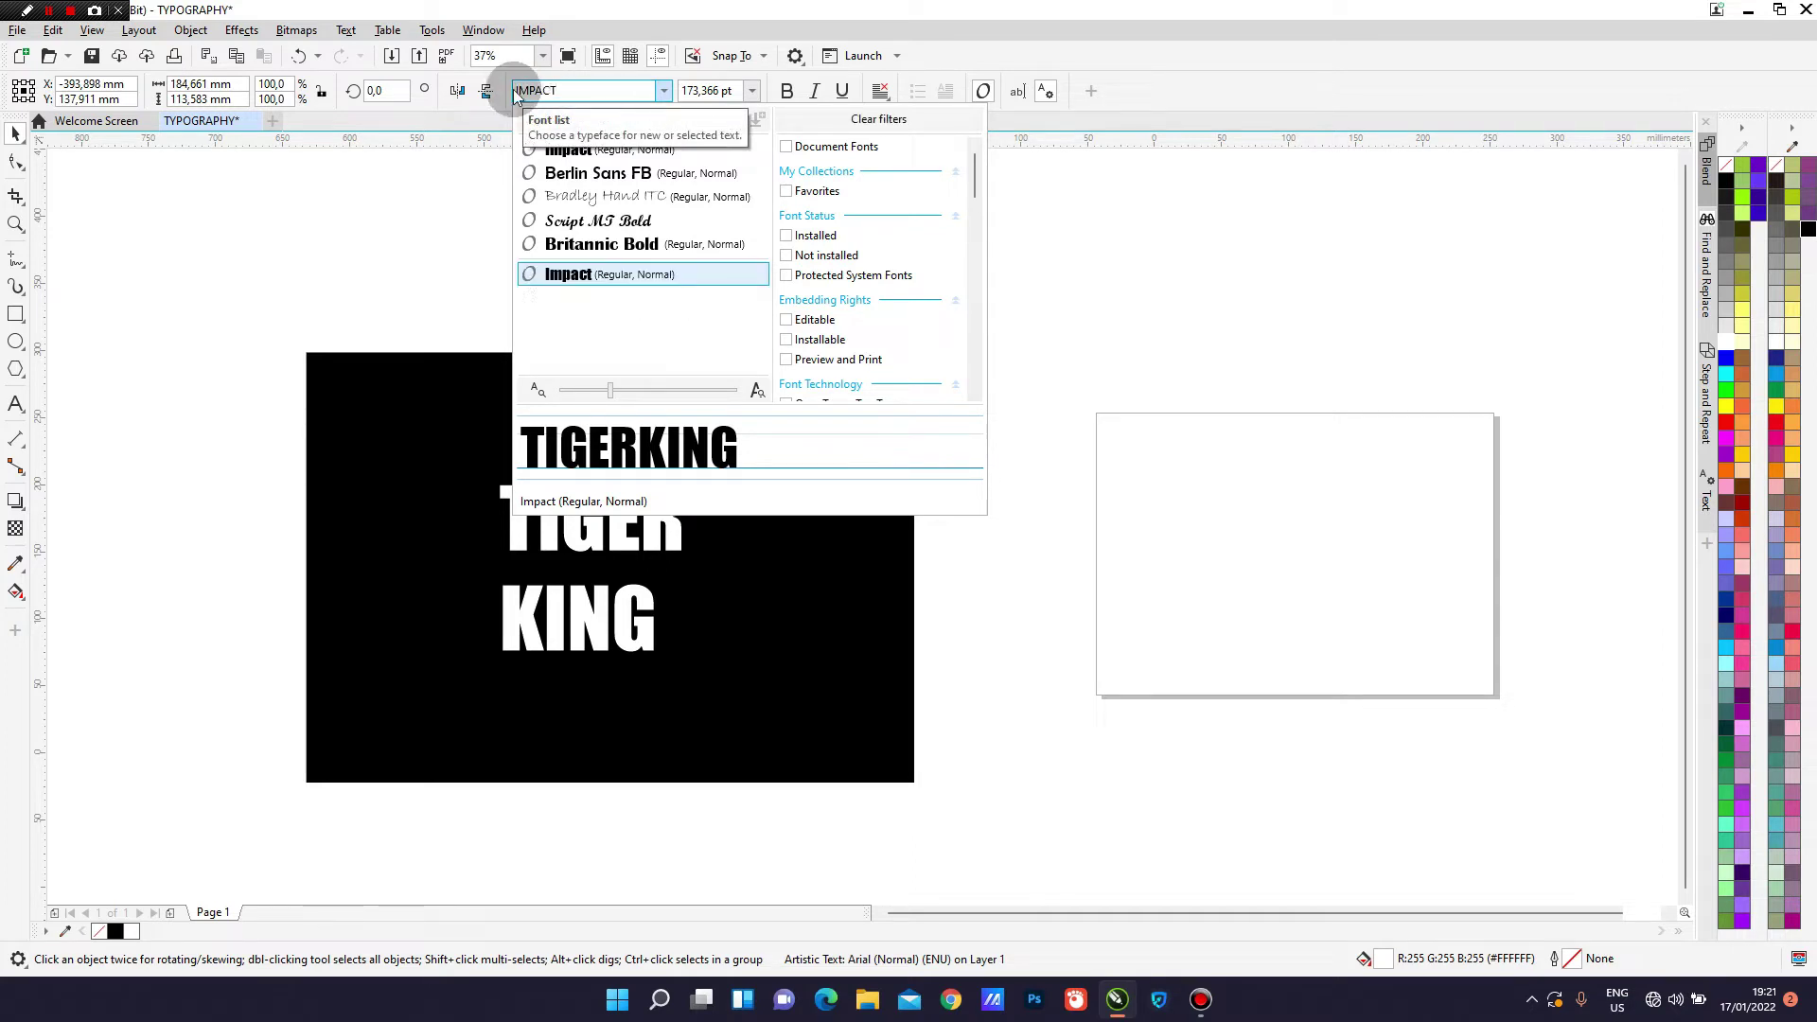
click(617, 149)
Scale the TIGER KING text up to about 174 × 161 mm and reposition it near the middle of the black rectangle.
click(638, 633)
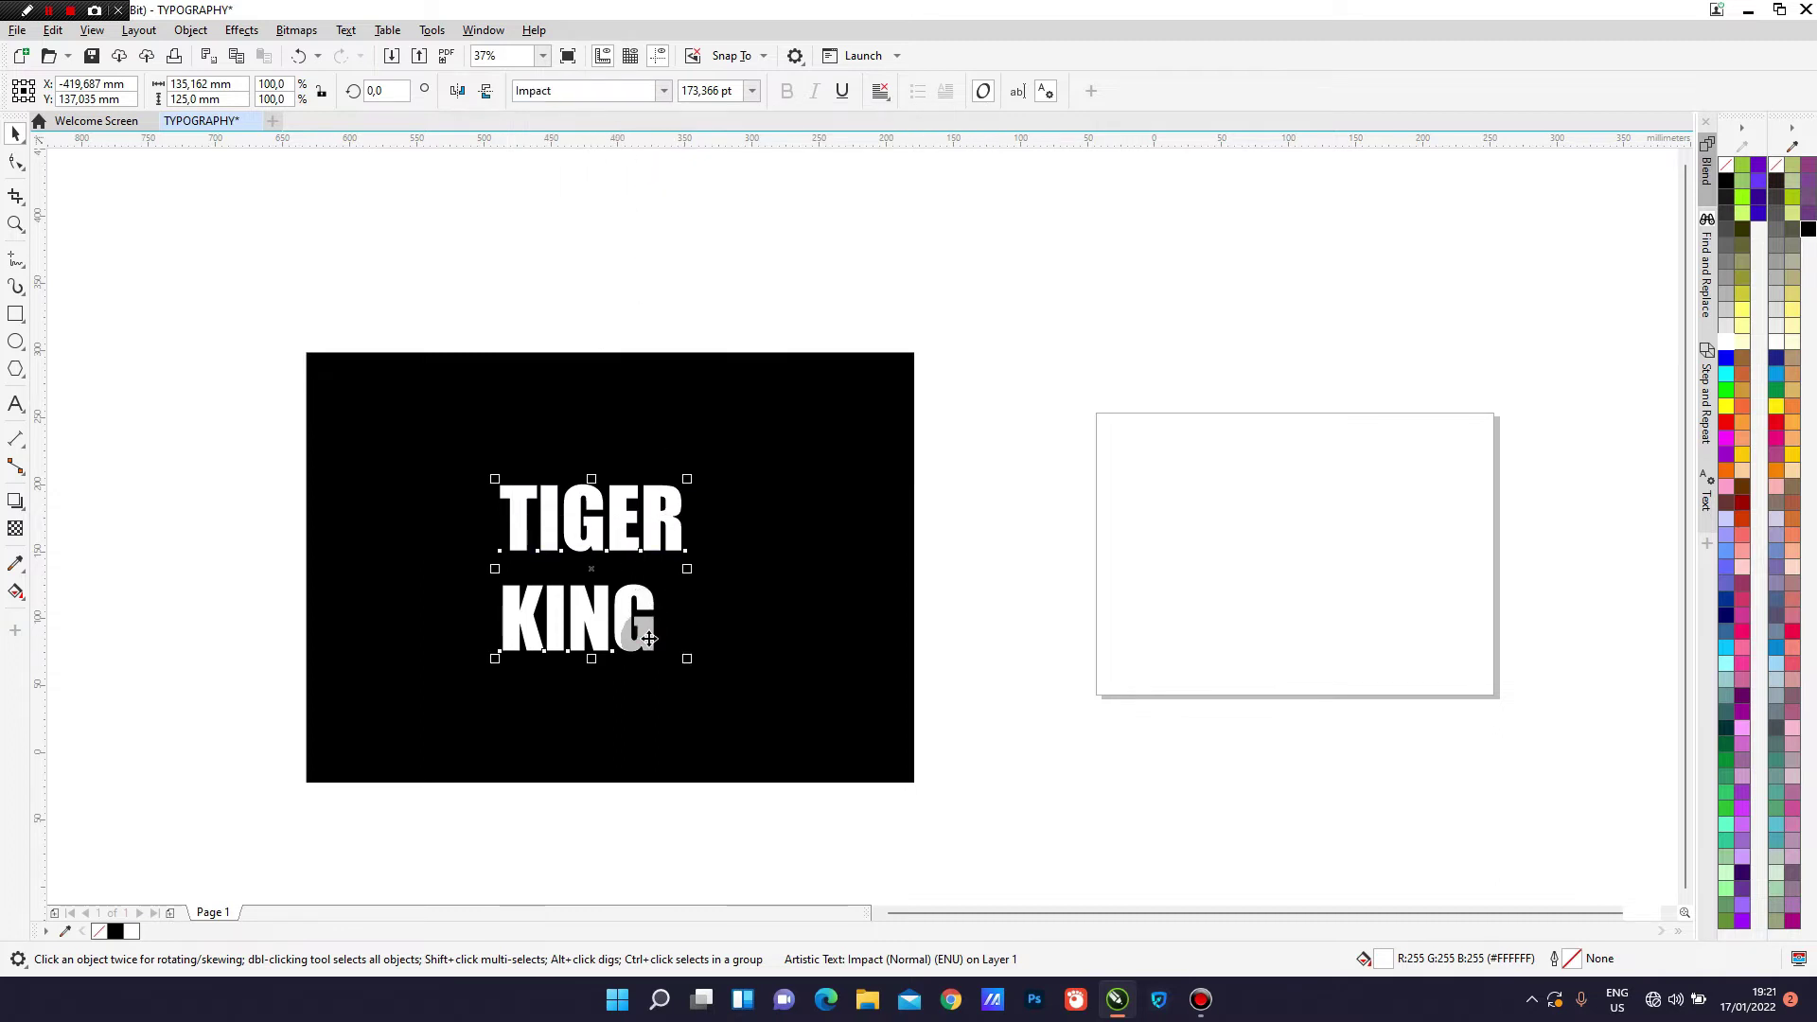
click(629, 627)
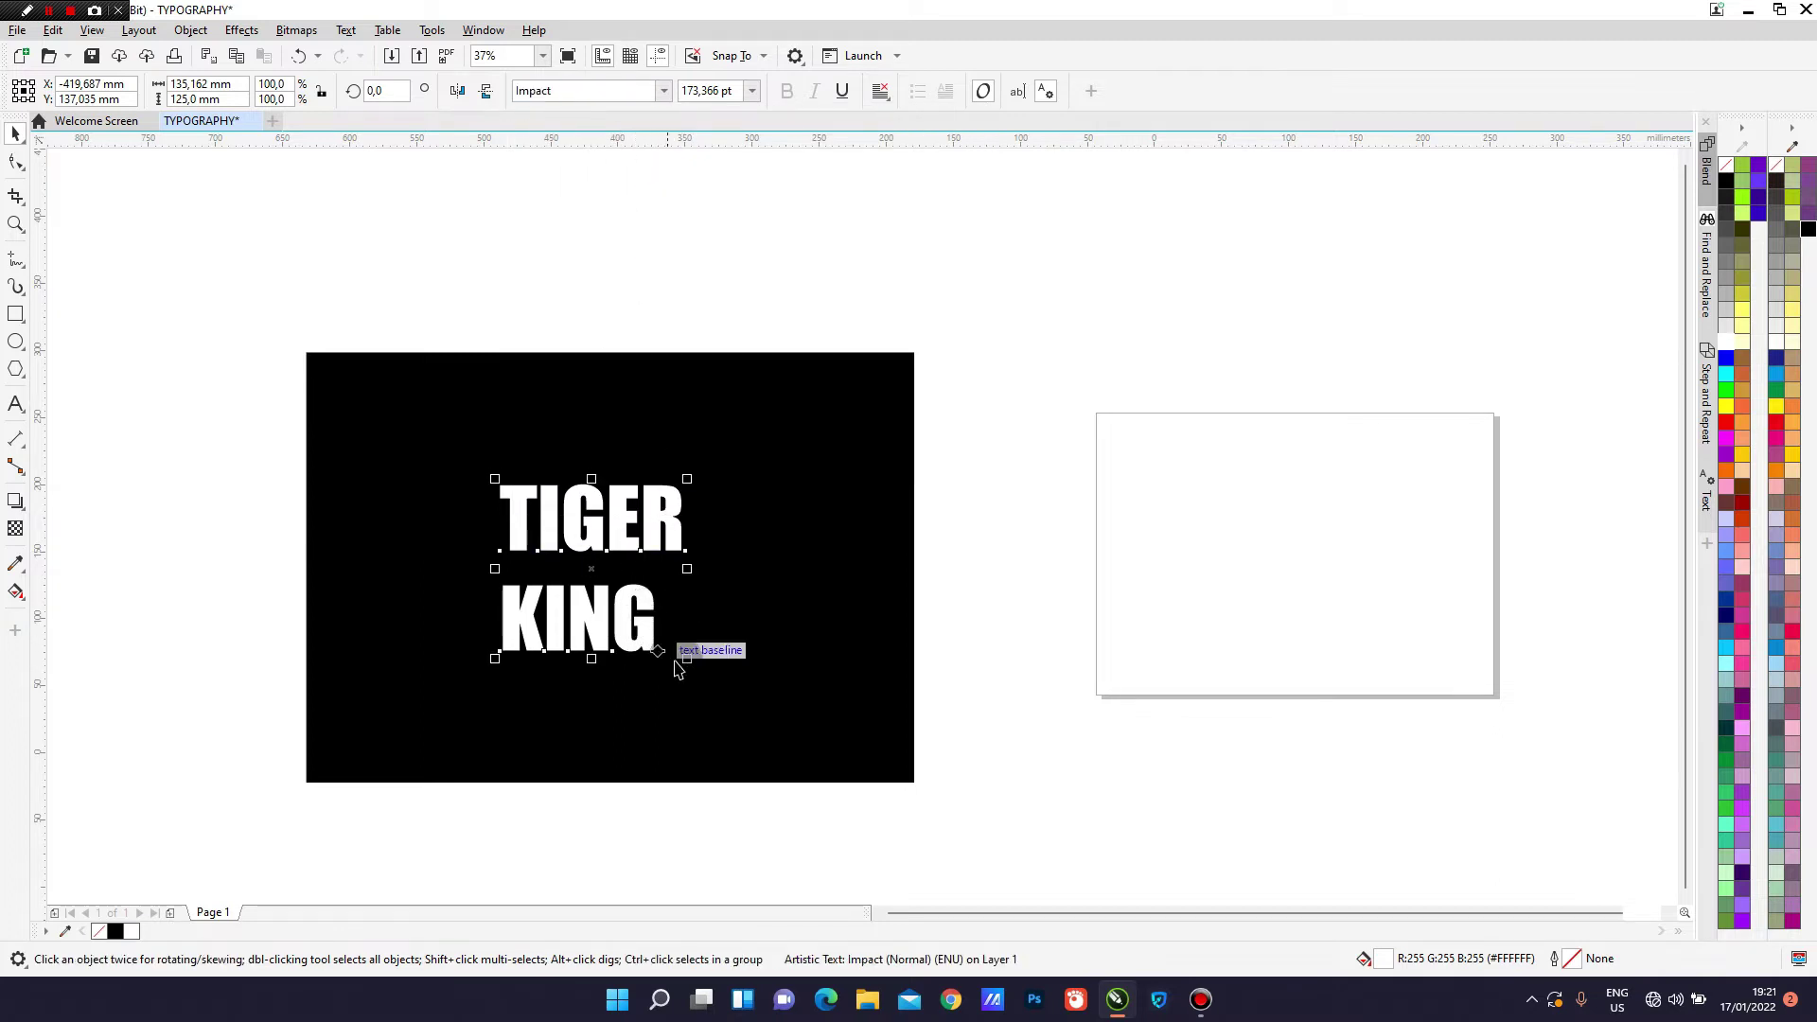
drag(688, 661, 747, 704)
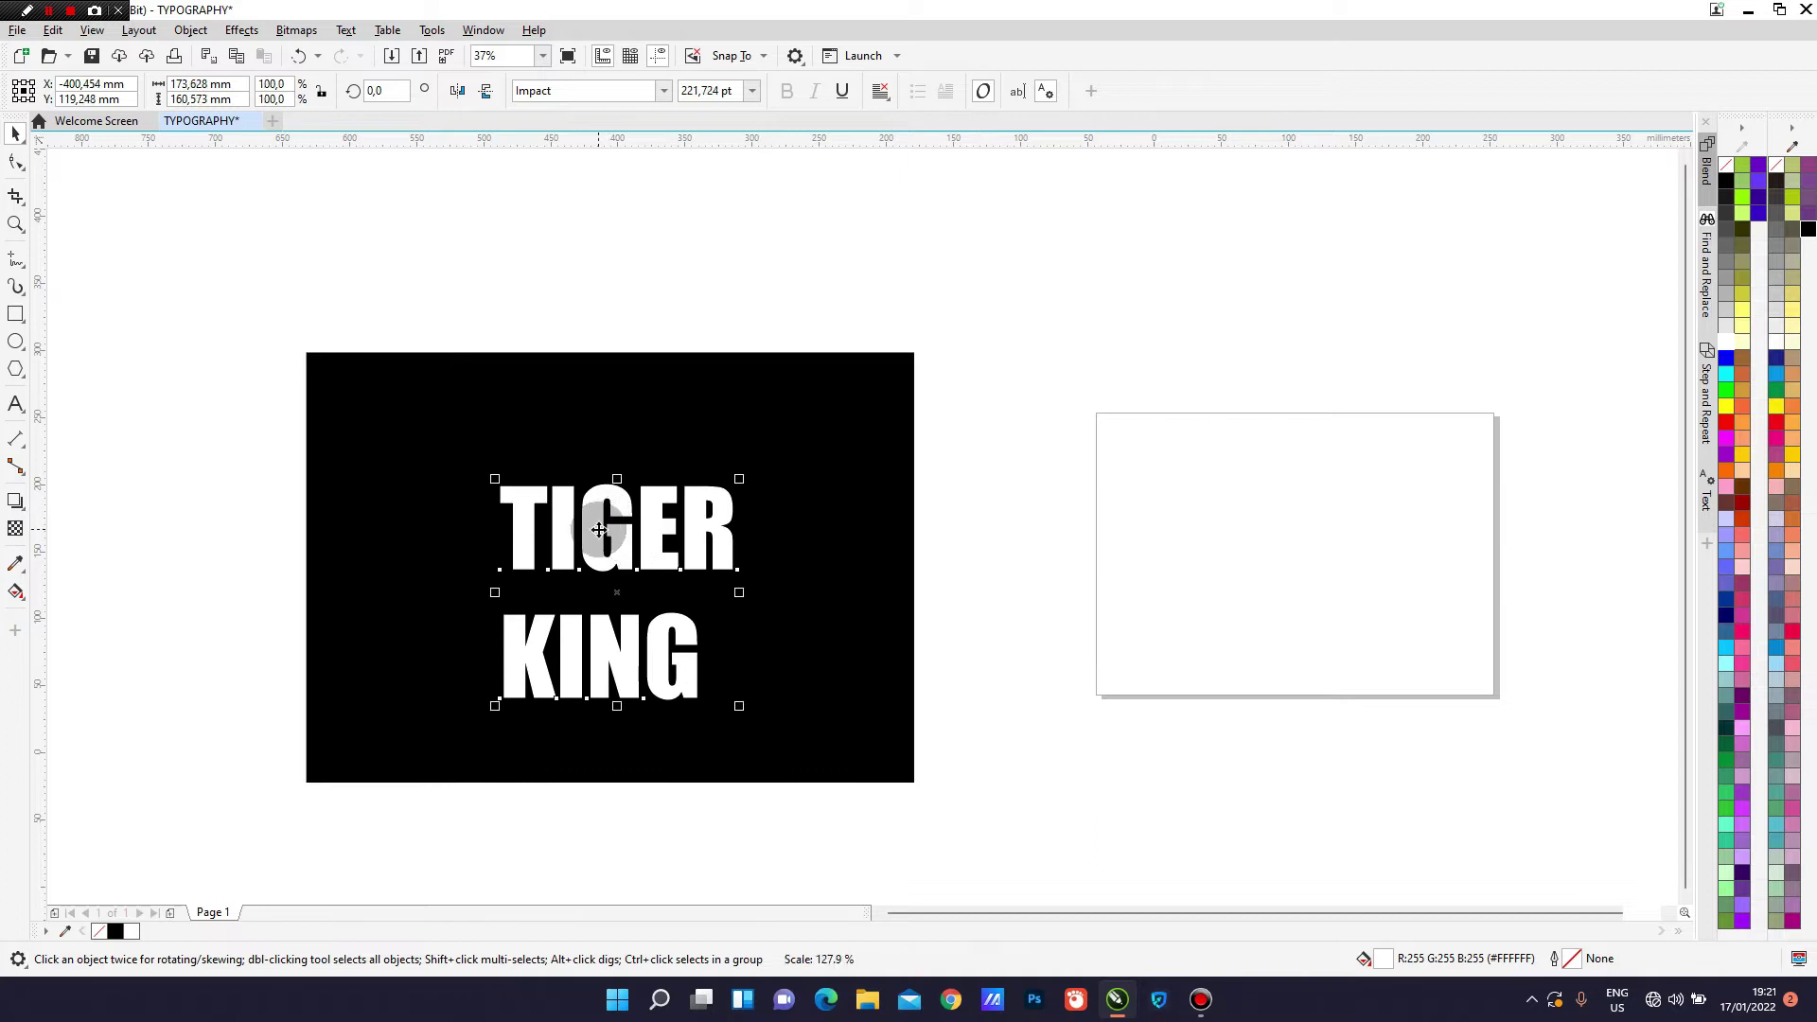
drag(596, 521, 588, 502)
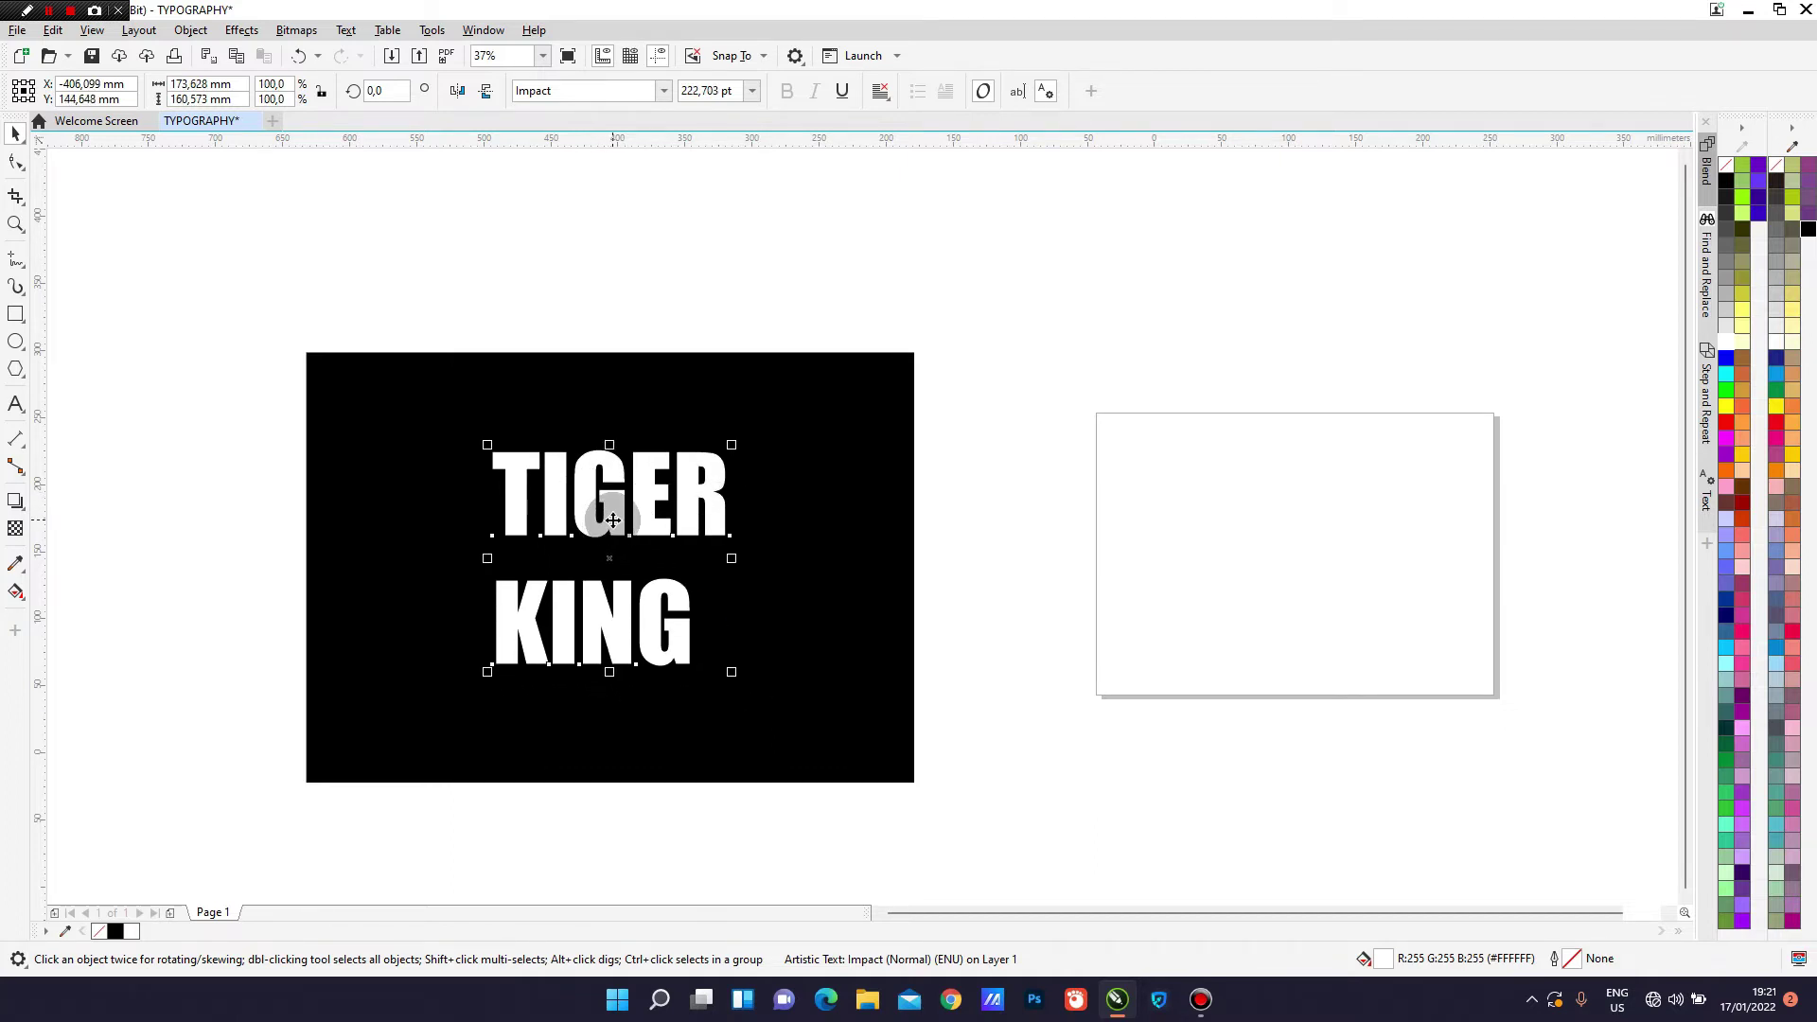
drag(613, 517, 602, 530)
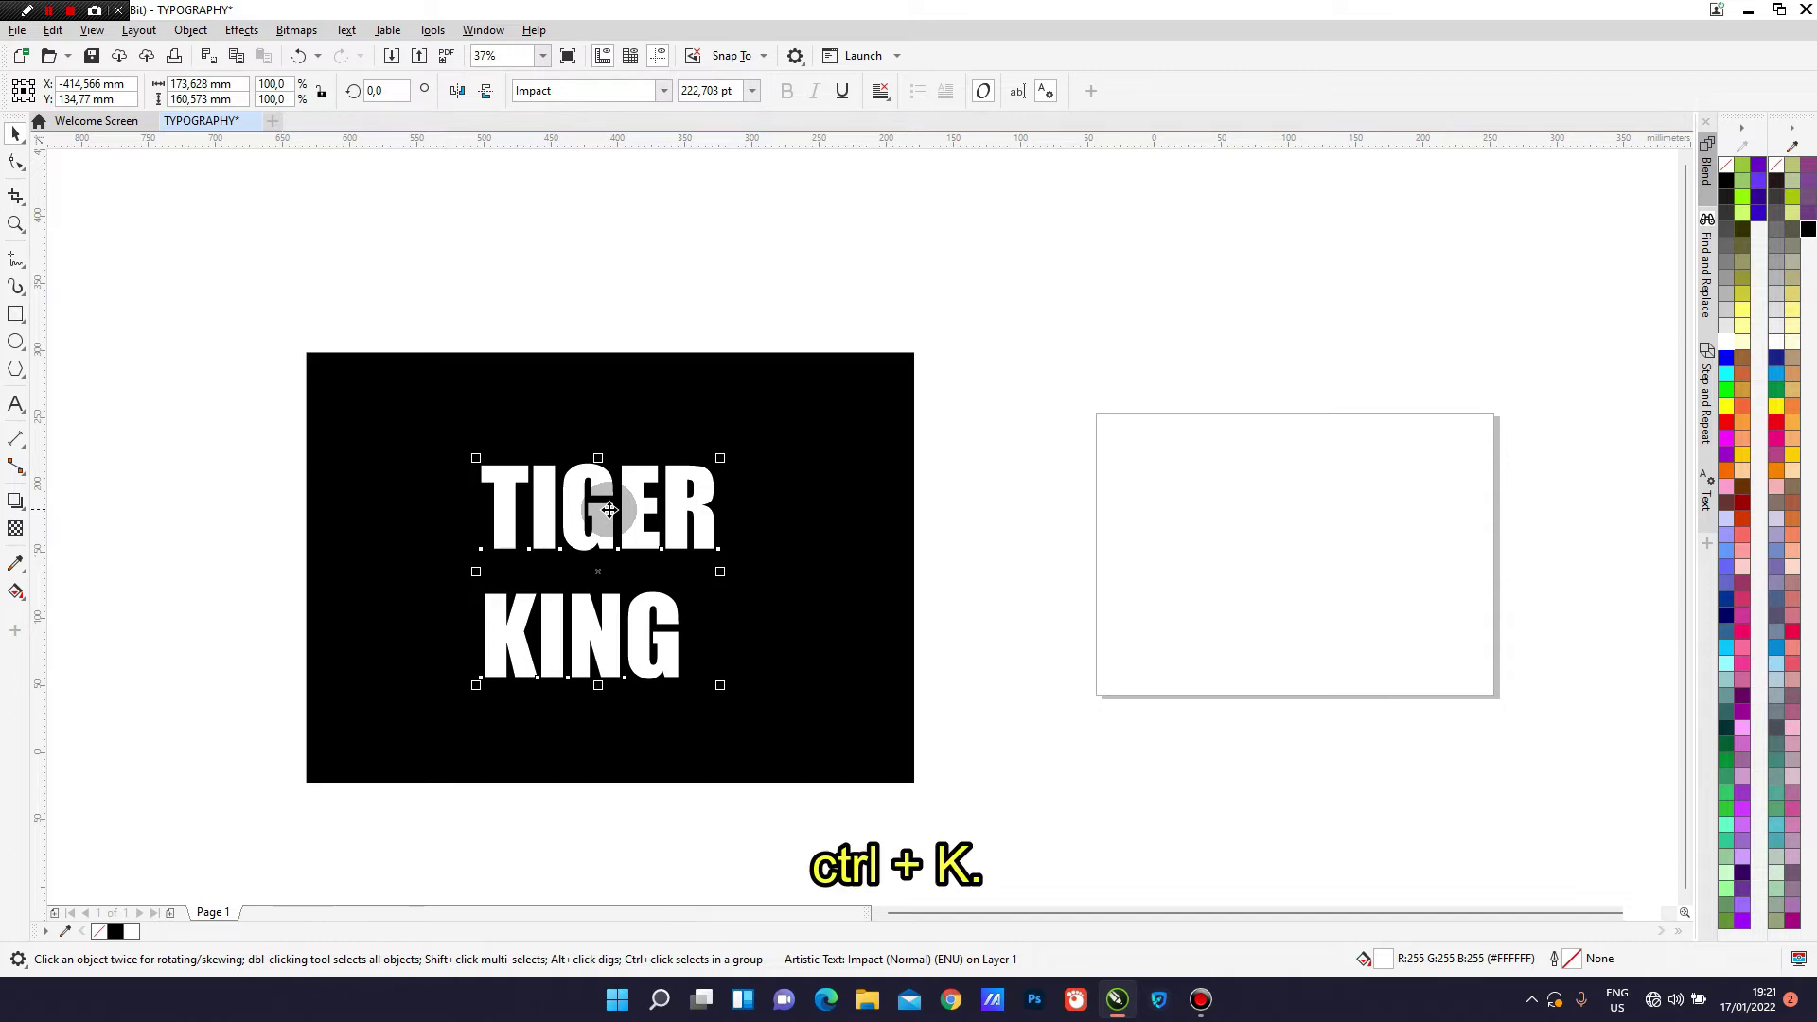
Break the text apart into separate lines and move KING up close beneath TIGER.
click(606, 511)
click(587, 626)
drag(585, 626, 610, 597)
scroll(622, 522, up, 1)
scroll(616, 512, down, 1)
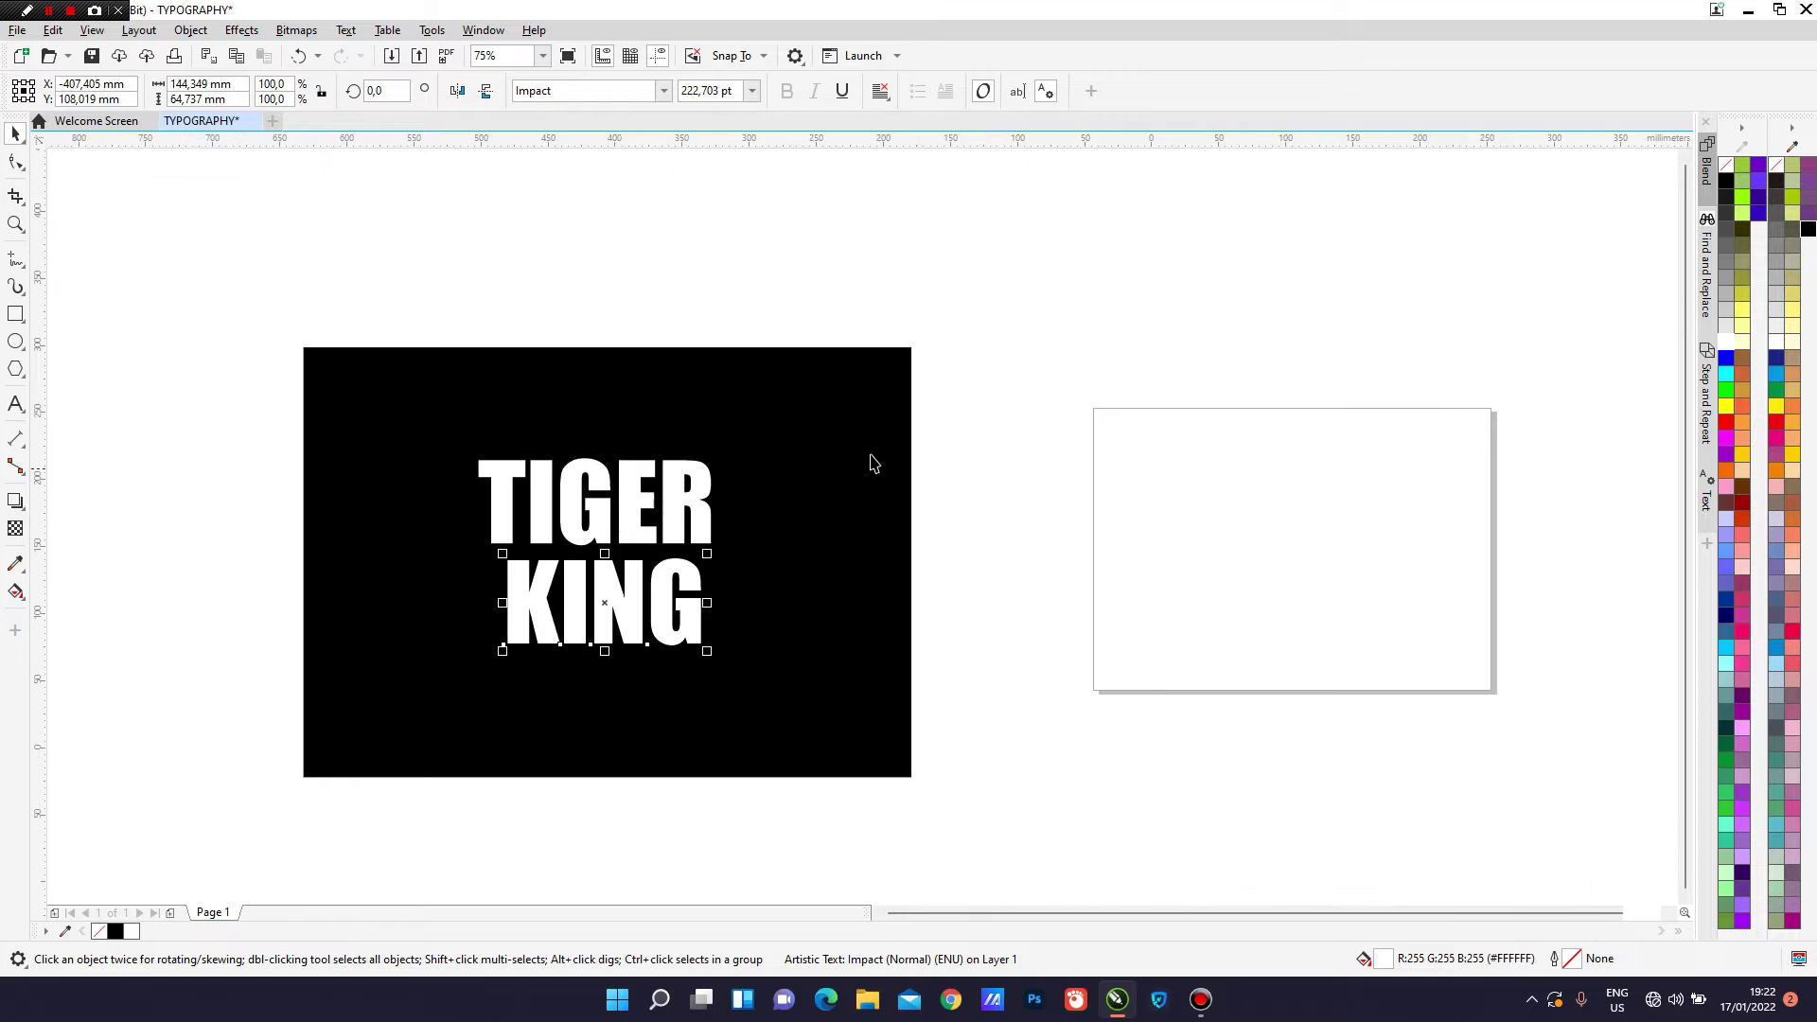
click(957, 420)
Draw a rectangle about 243 × 35 mm across the word TIGER and give it a white outline.
scroll(659, 459, up, 1)
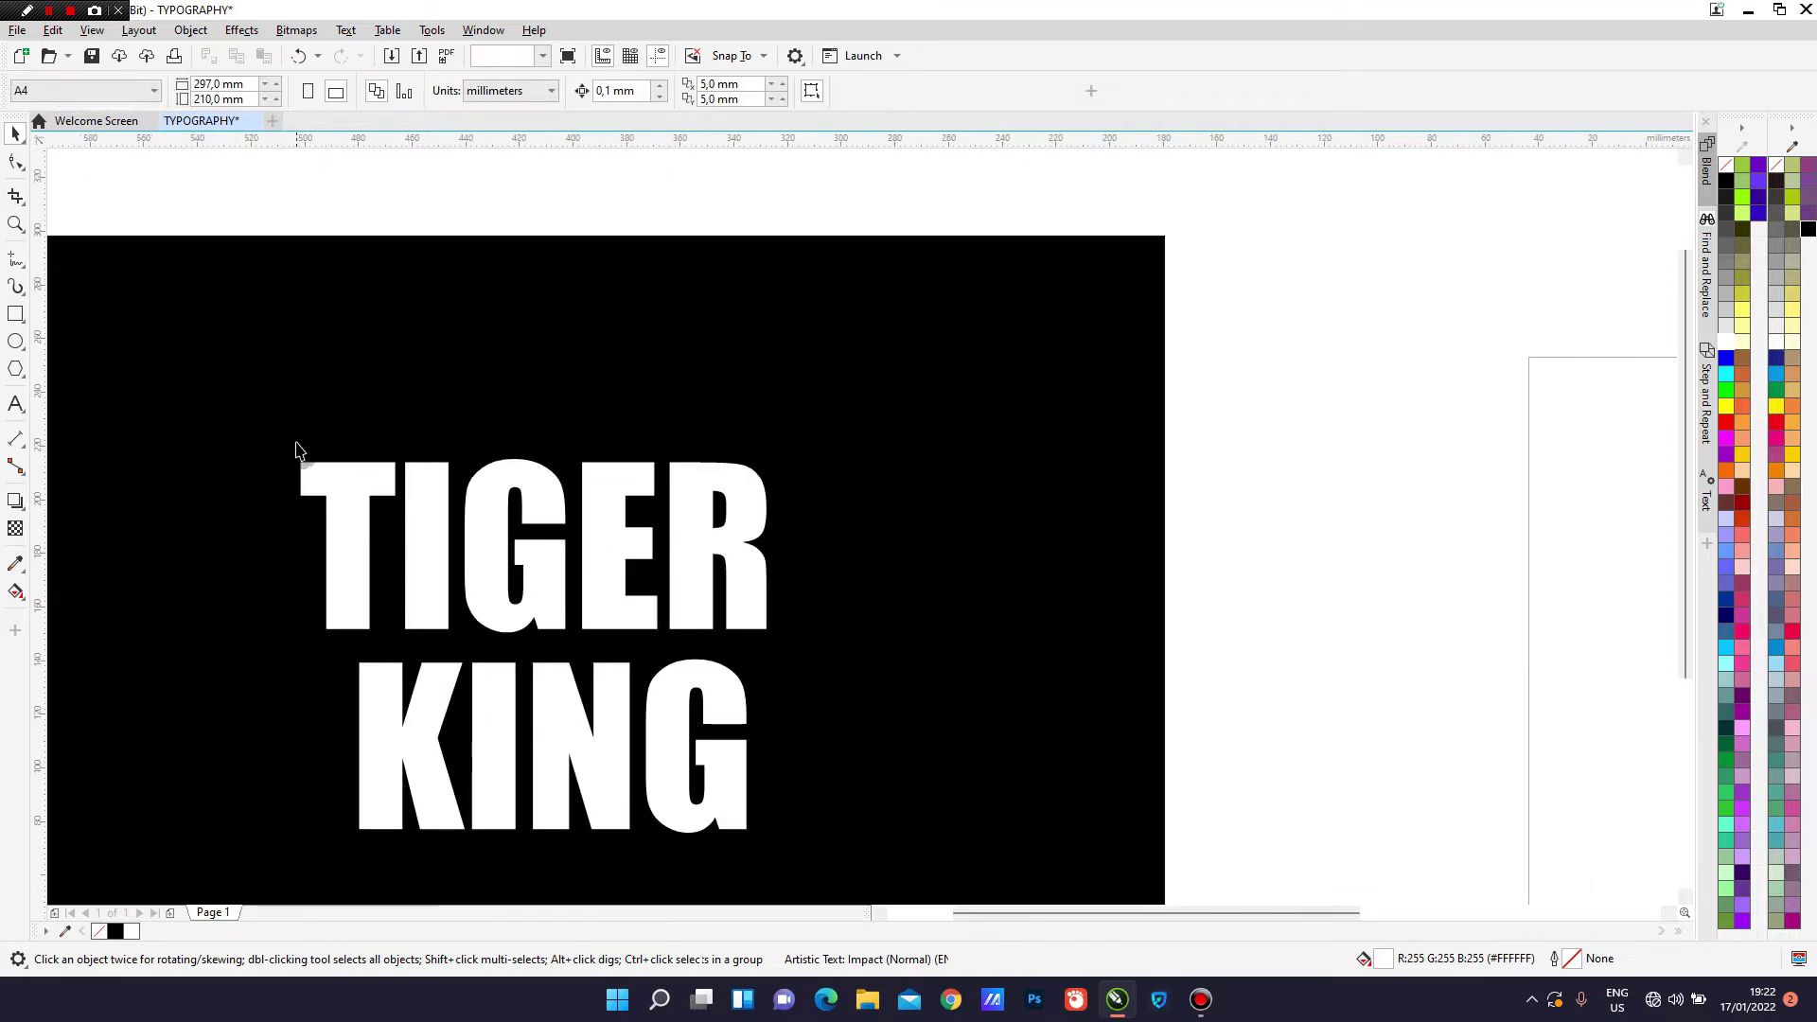
scroll(297, 441, down, 1)
click(15, 315)
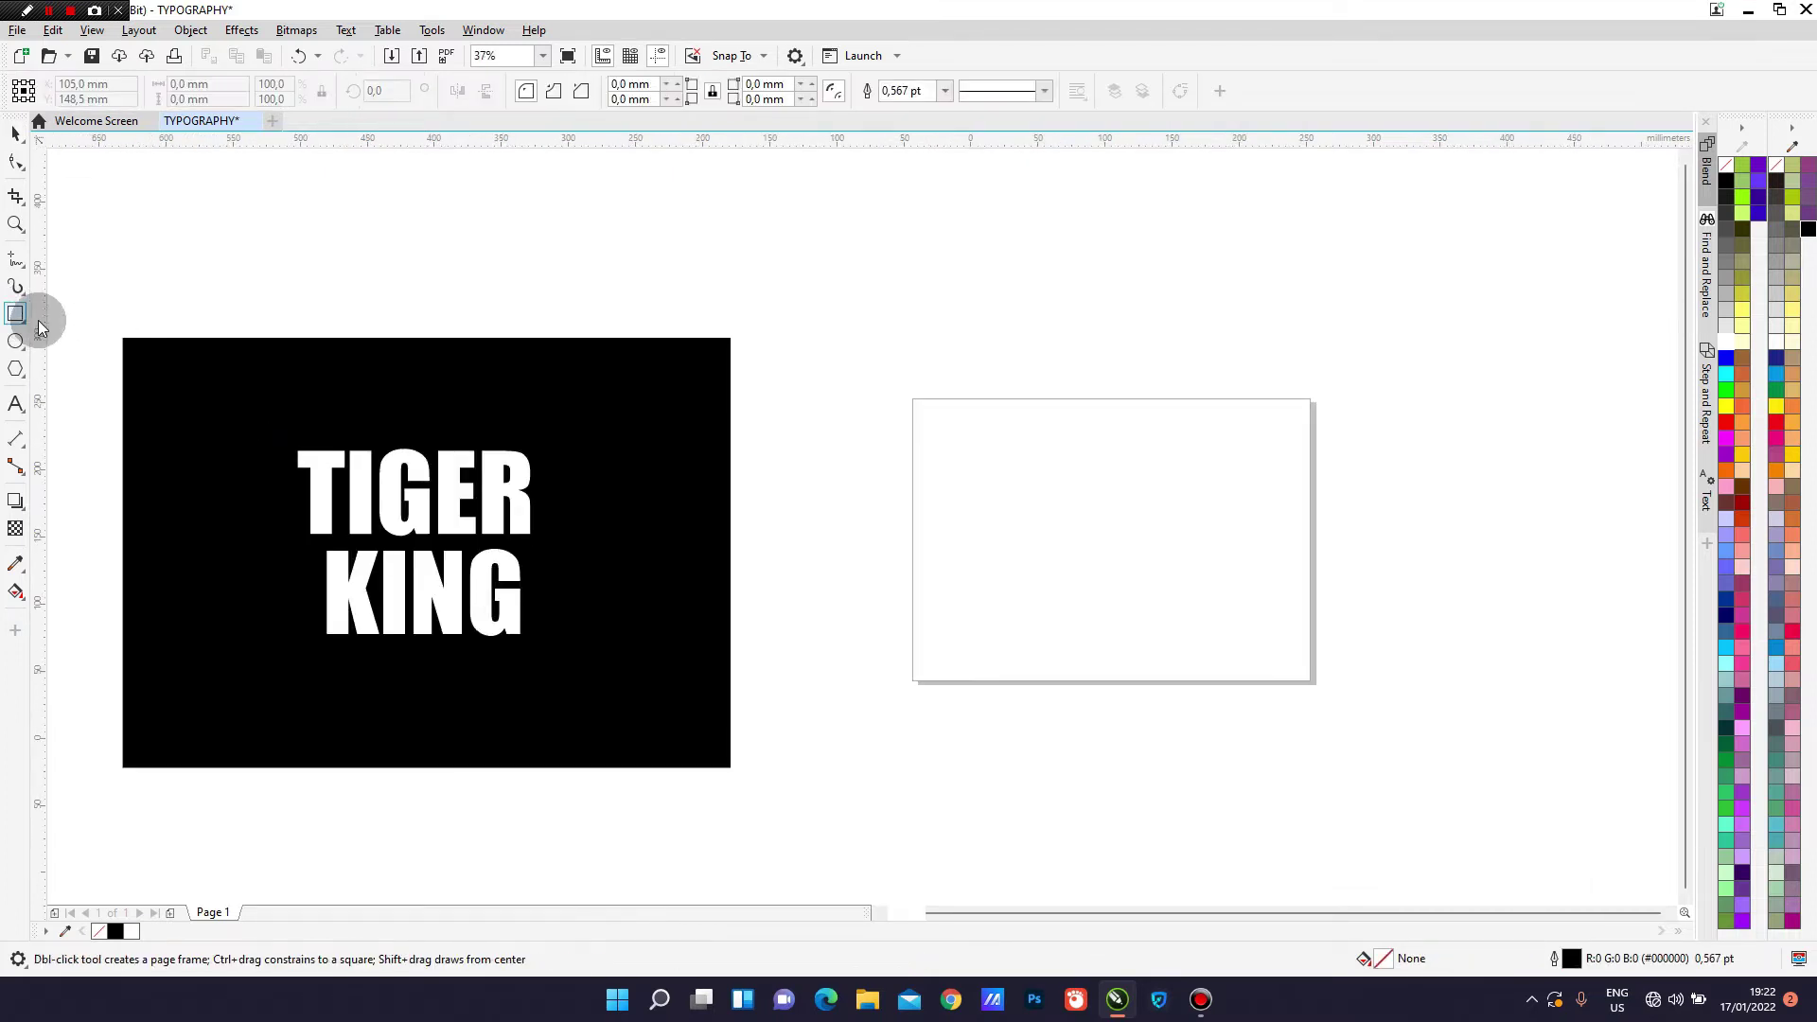
drag(247, 470, 574, 518)
click(17, 135)
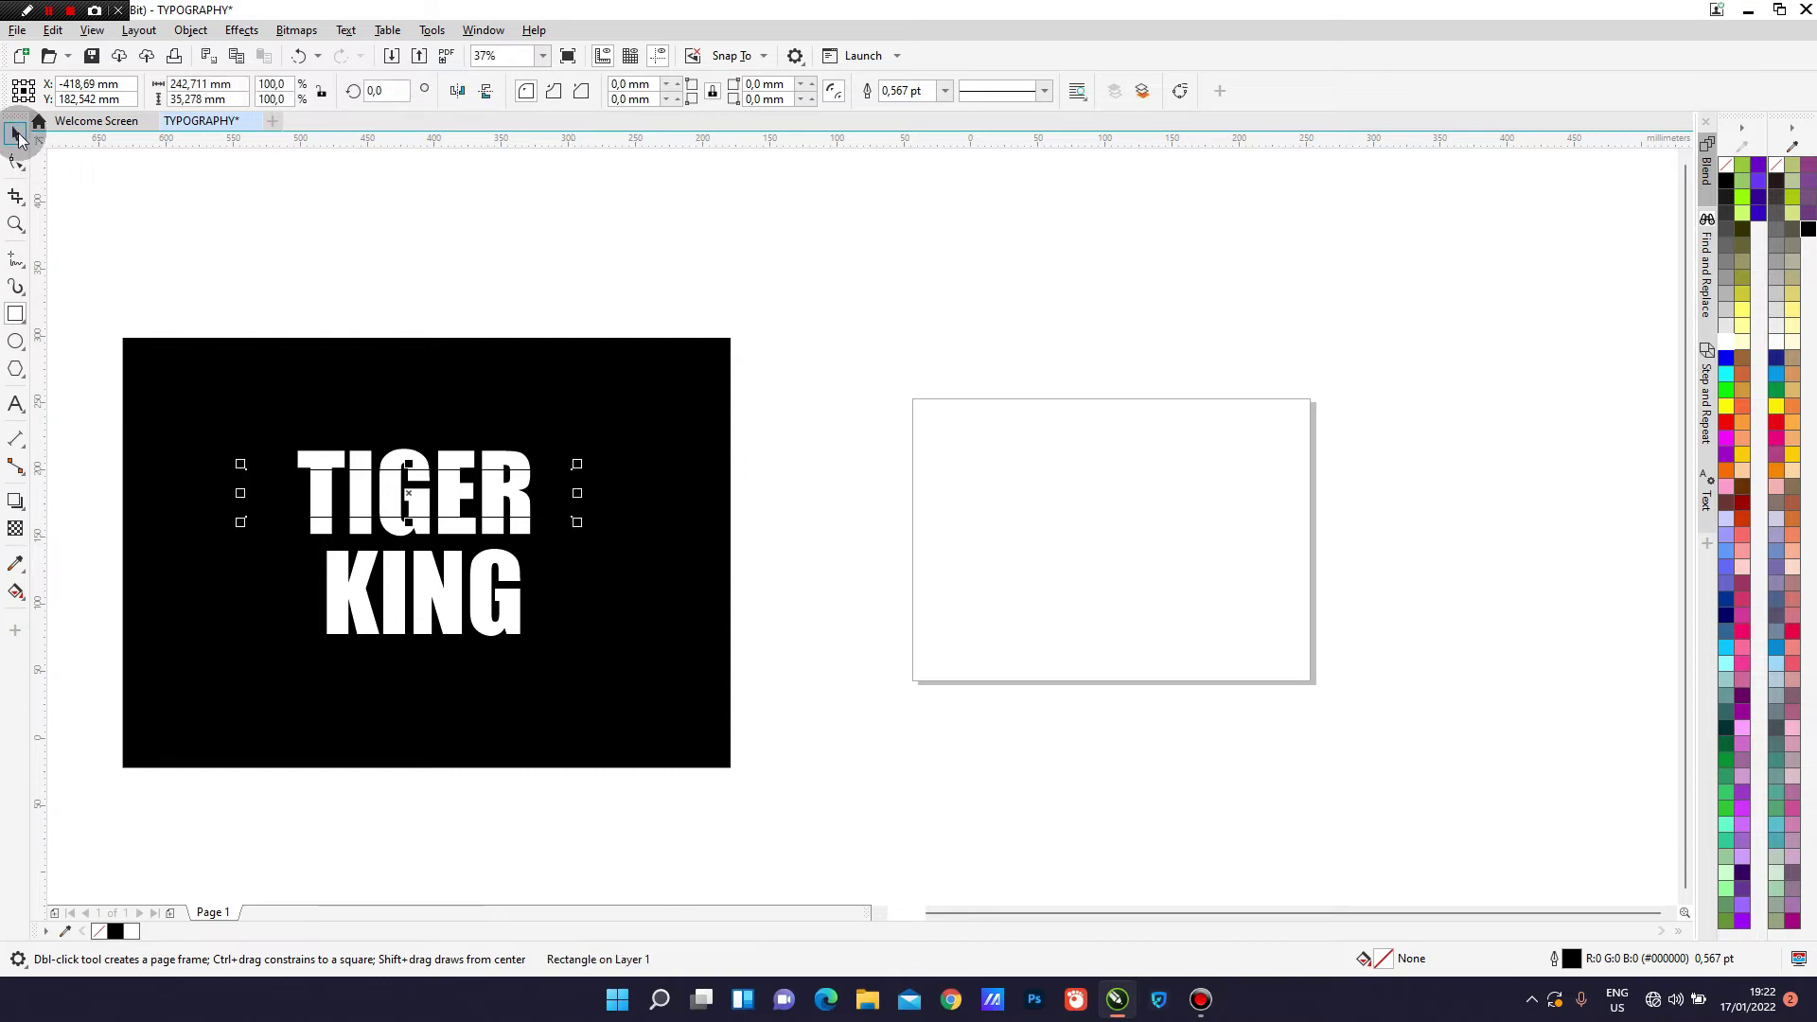
right_click(1720, 338)
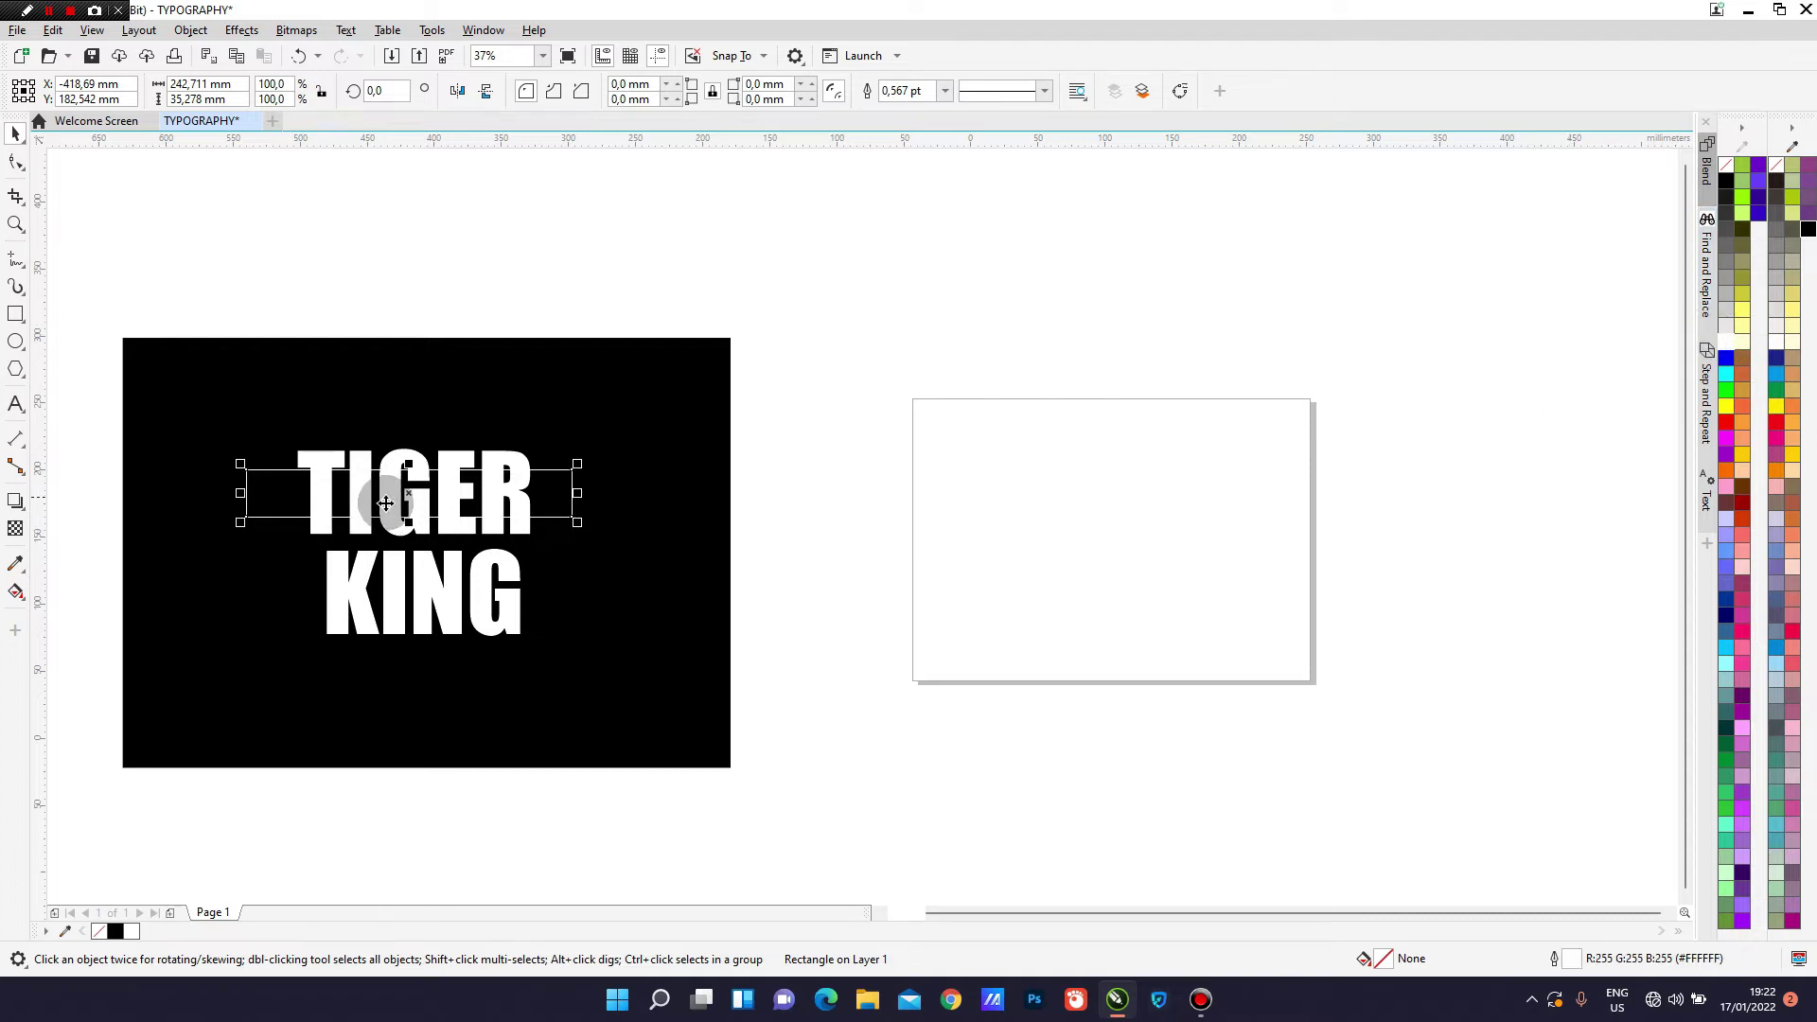
Convert the white-outlined rectangle across TIGER to curves so its corners can be edited as nodes.
scroll(345, 478, up, 2)
scroll(497, 475, up, 1)
scroll(497, 467, down, 1)
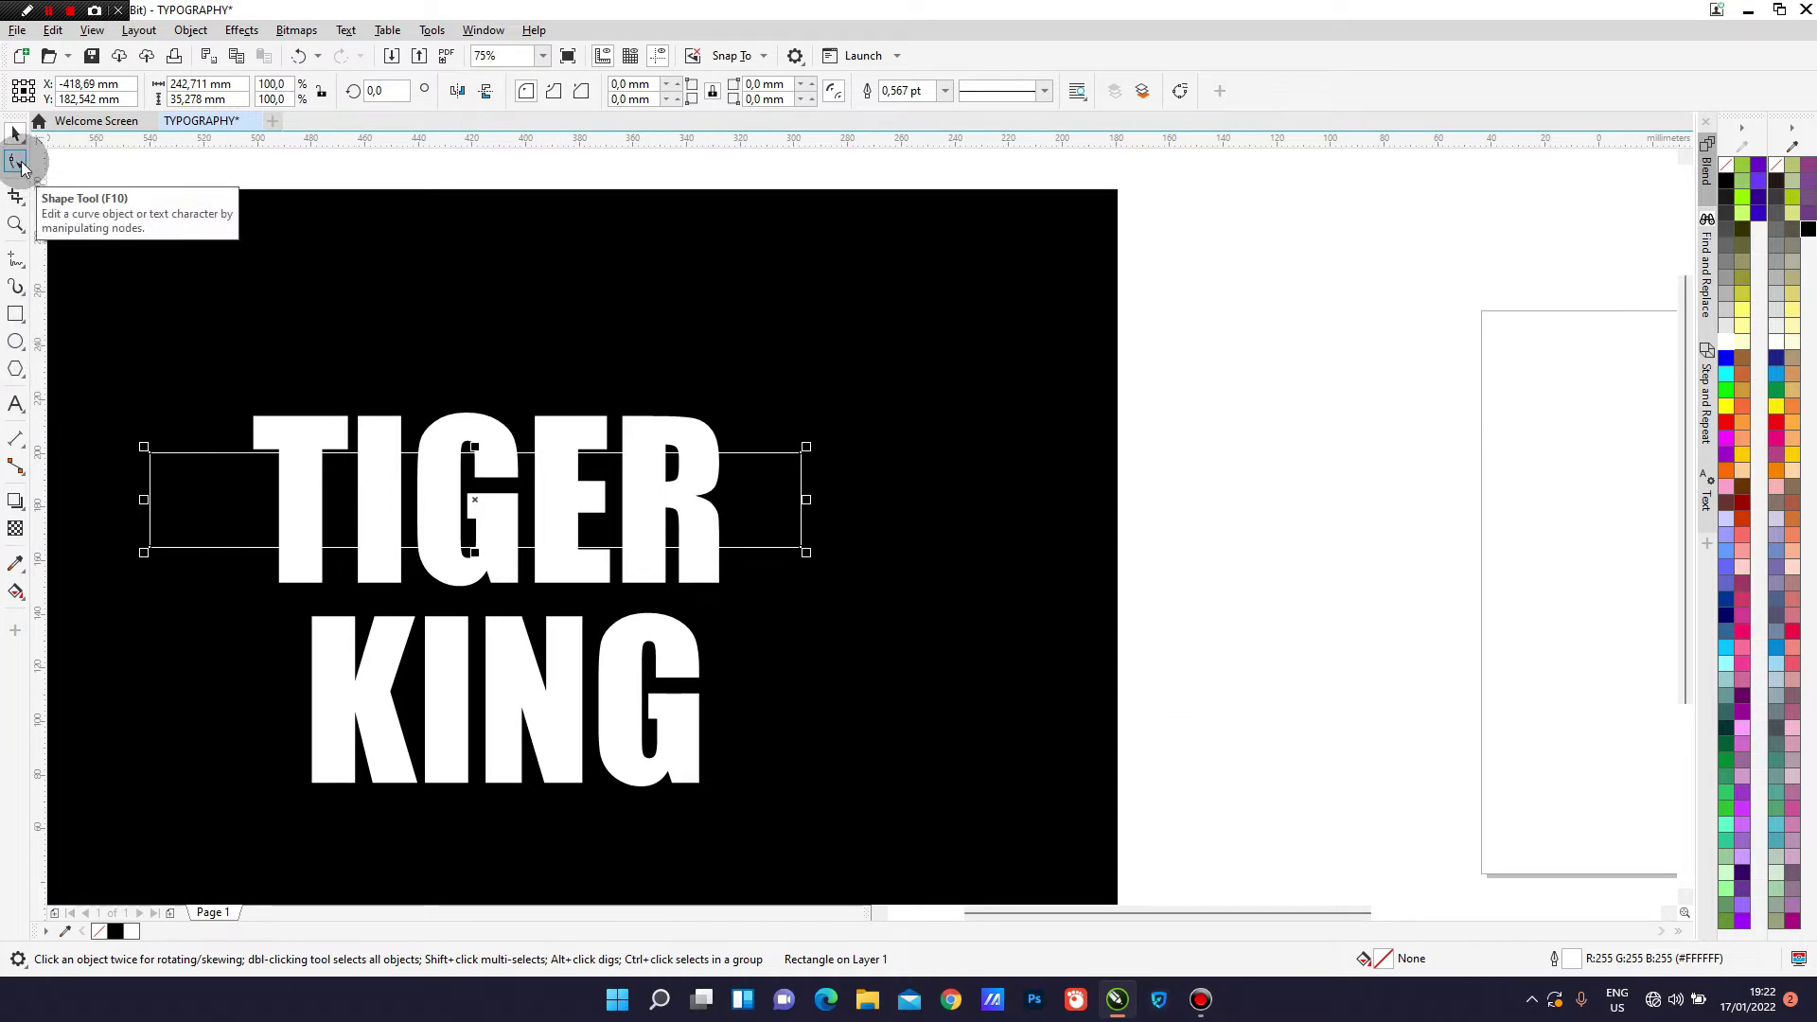
click(15, 165)
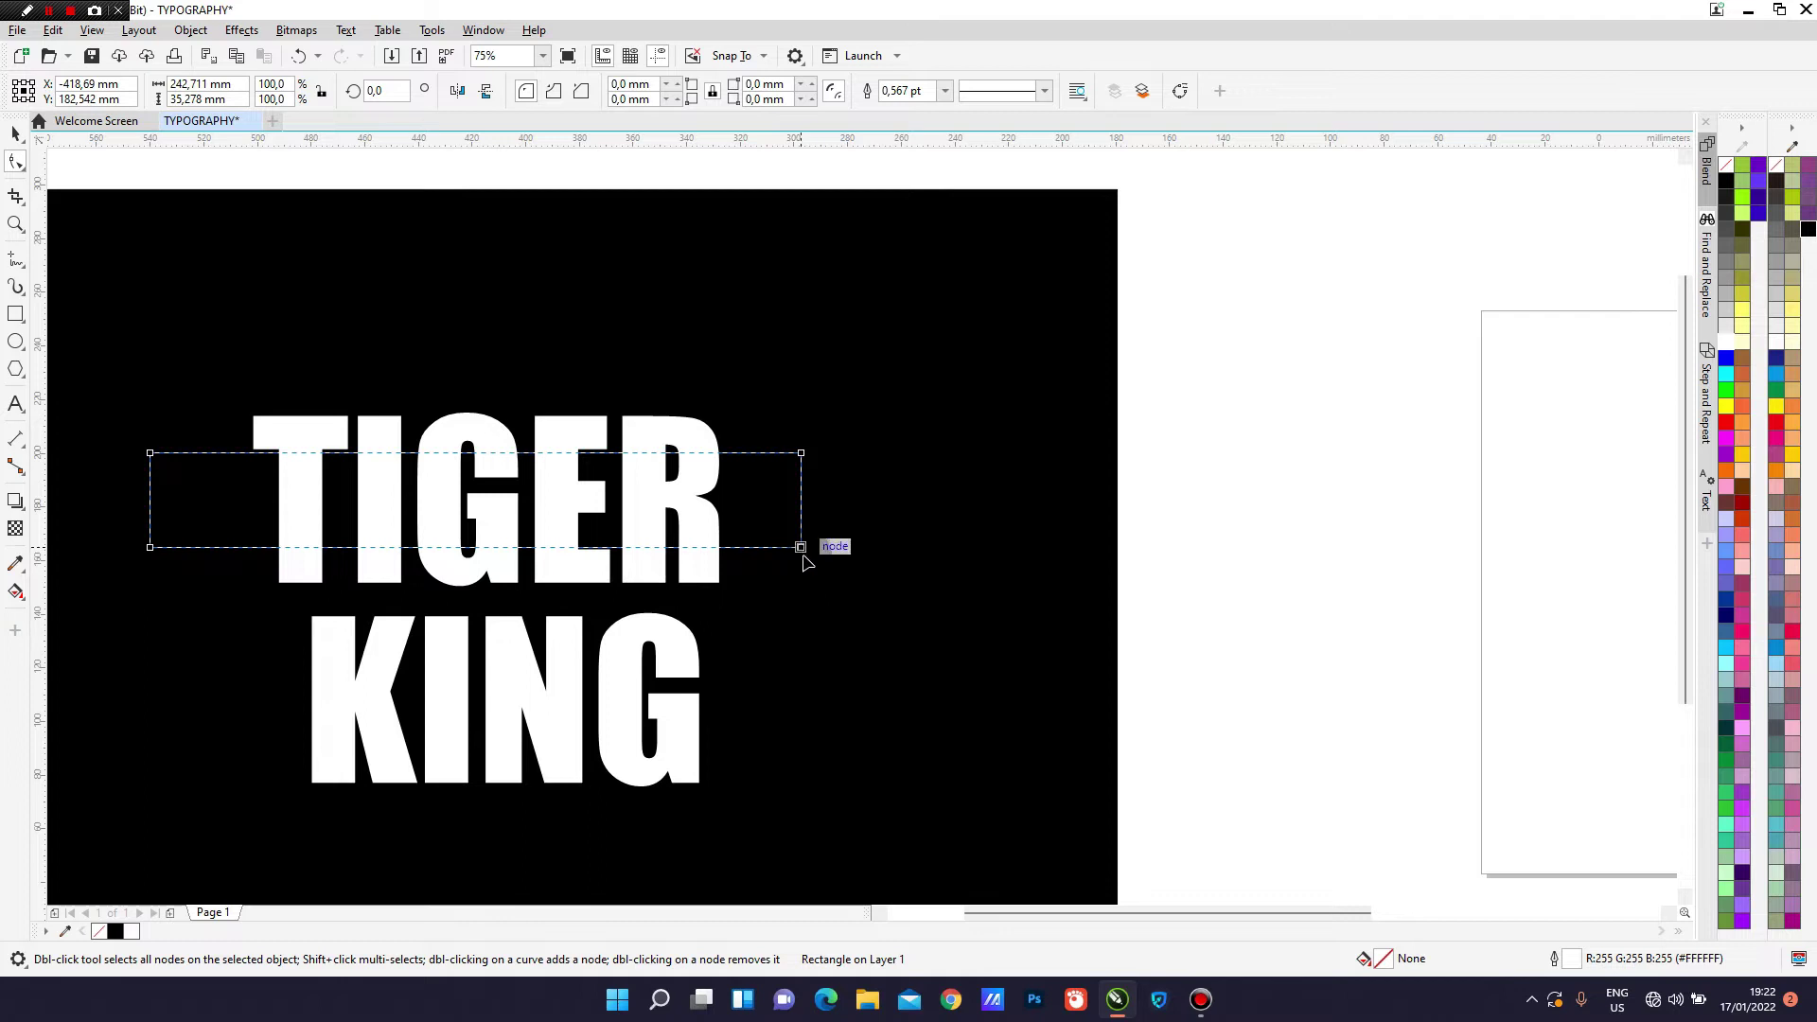
drag(801, 549, 761, 528)
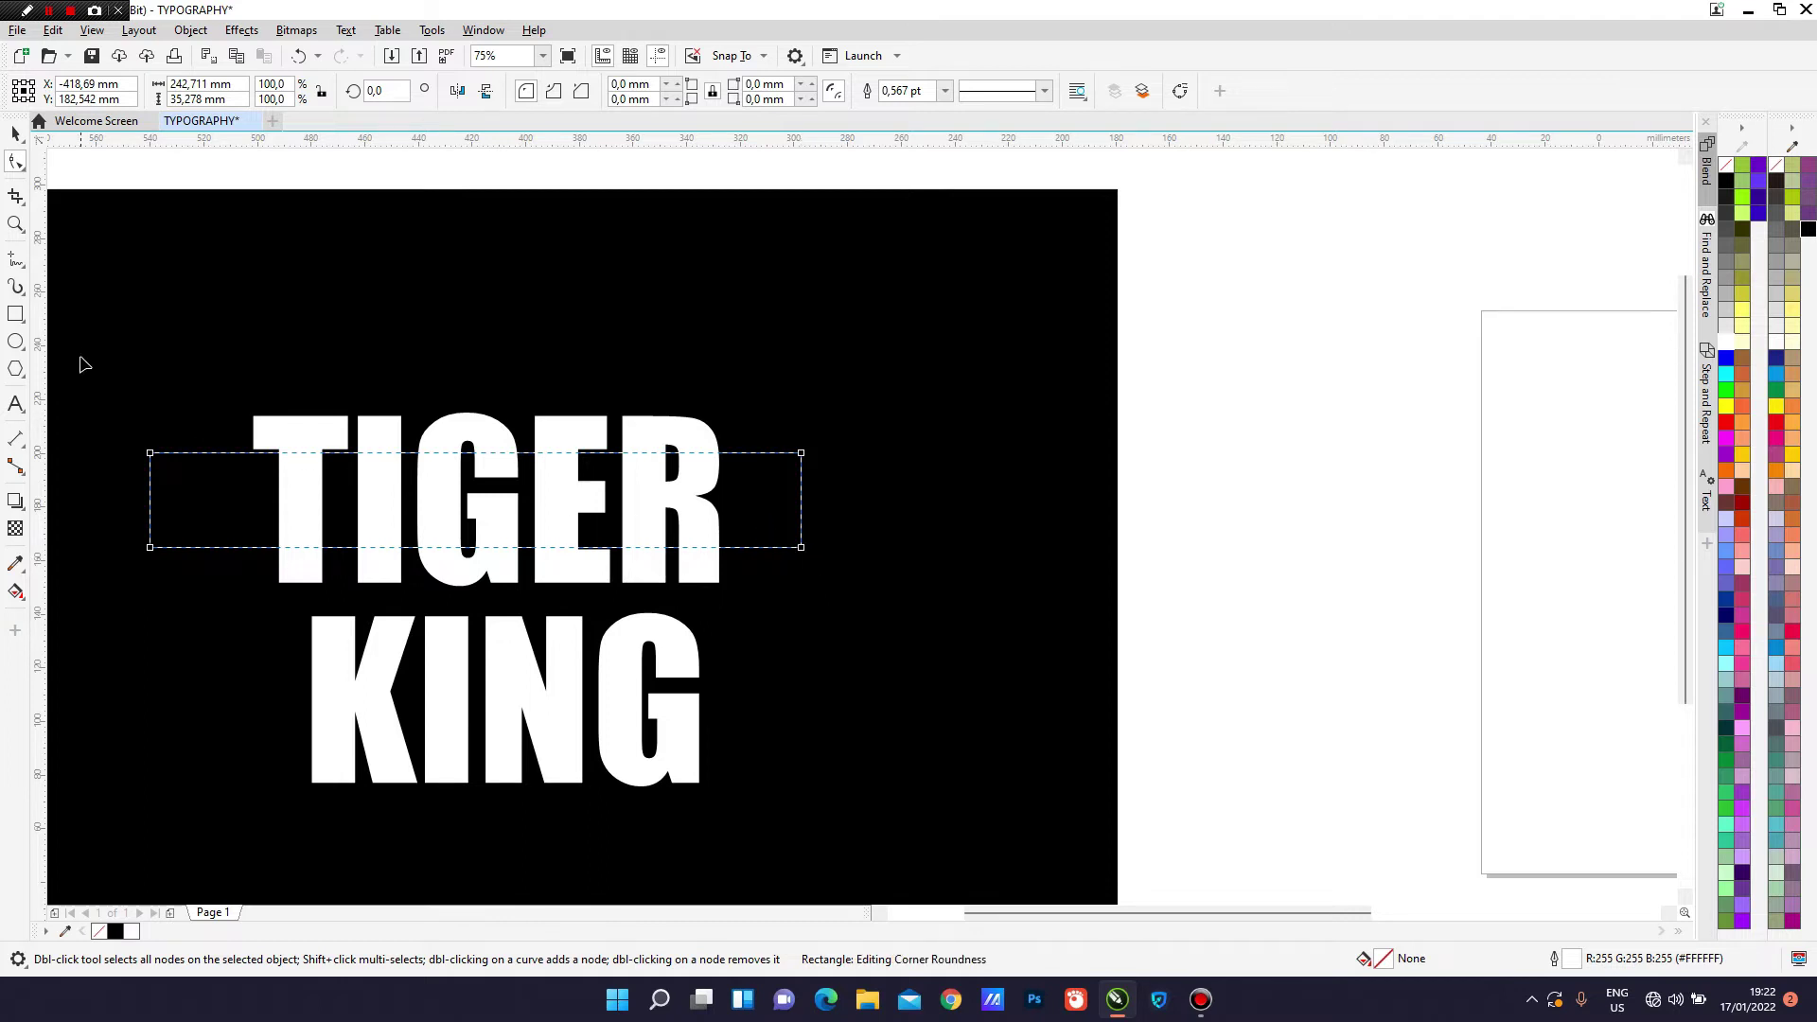
click(1182, 90)
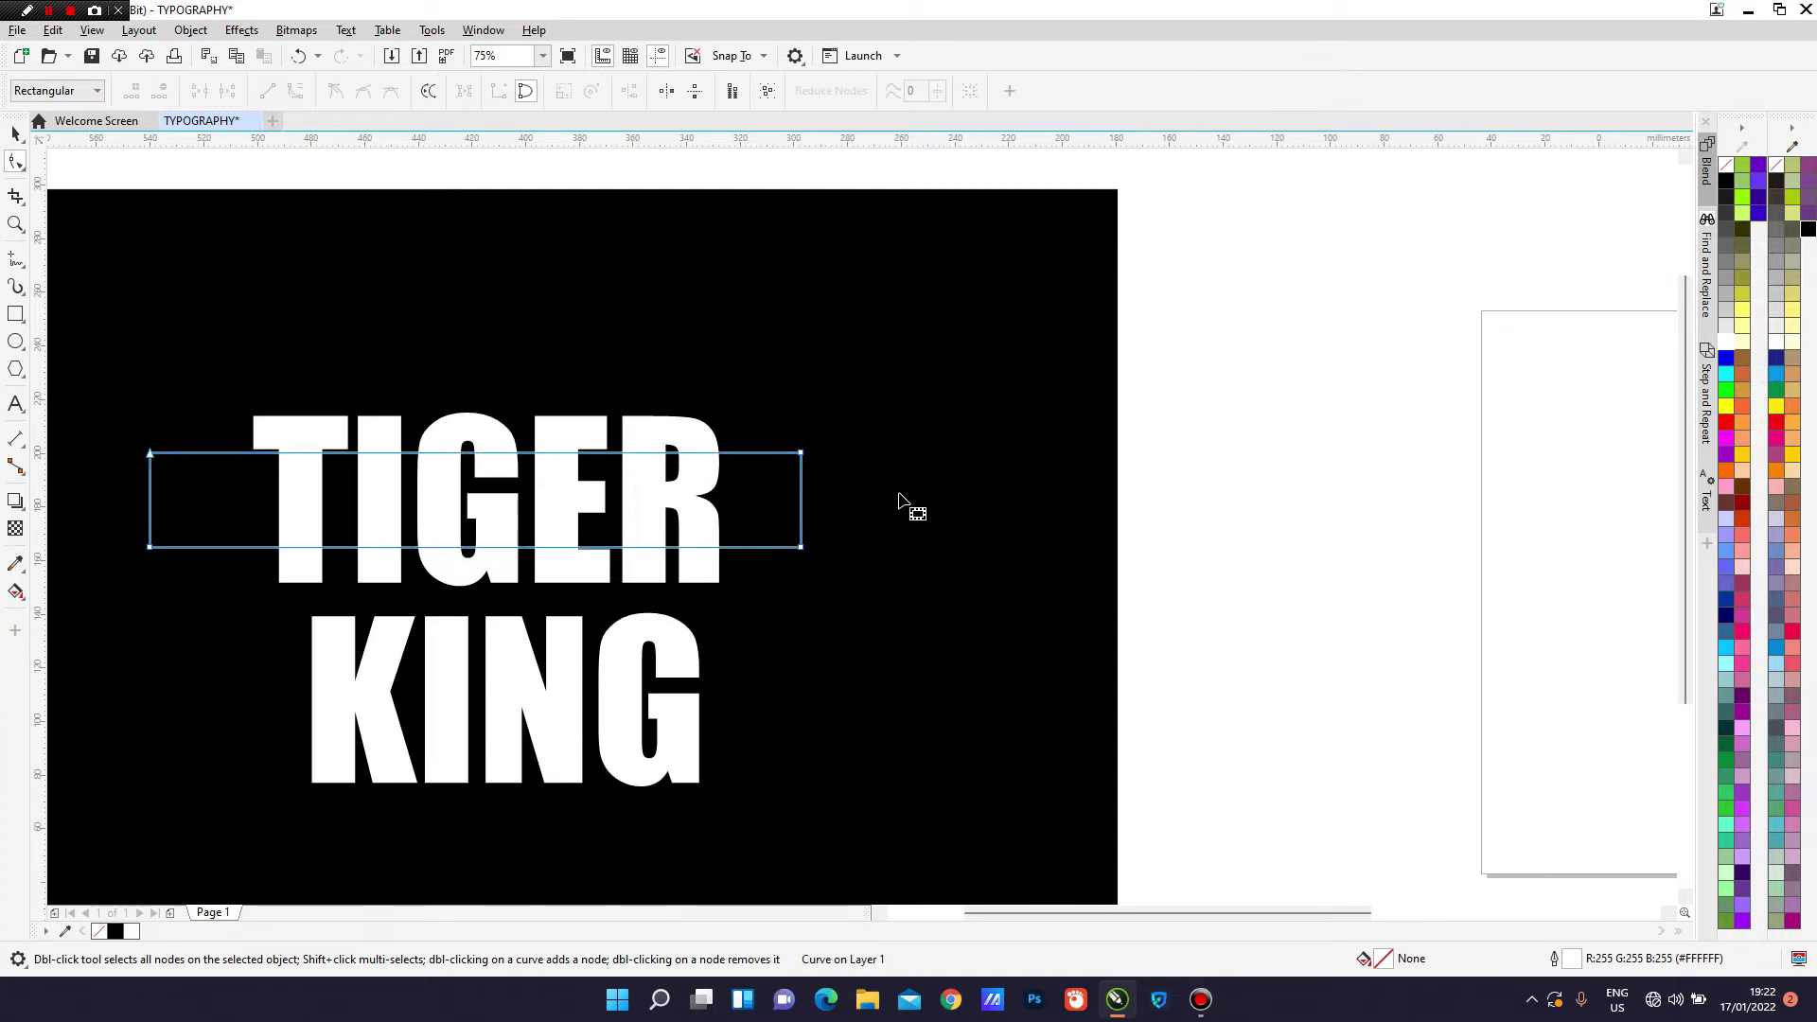
Move the four corner nodes of the outline across TIGER to form a wedge about 244 × 44 mm that widens to the right.
drag(801, 550, 802, 563)
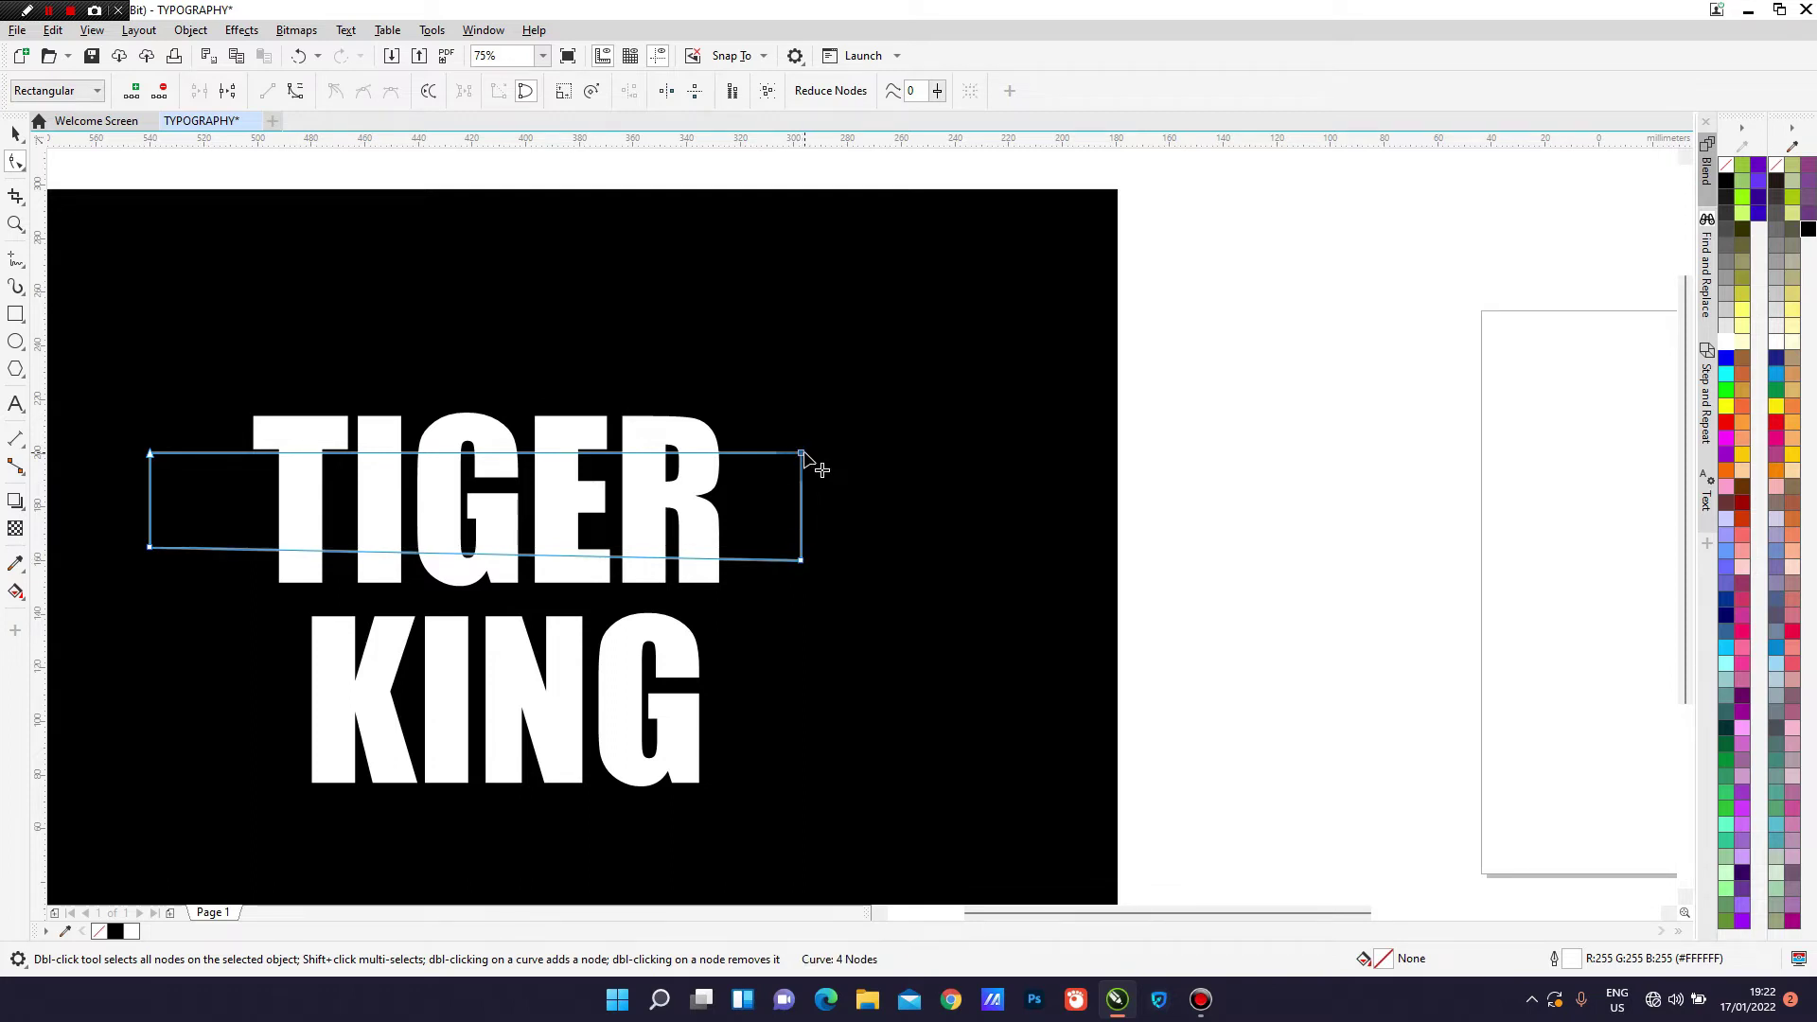
drag(804, 448, 806, 440)
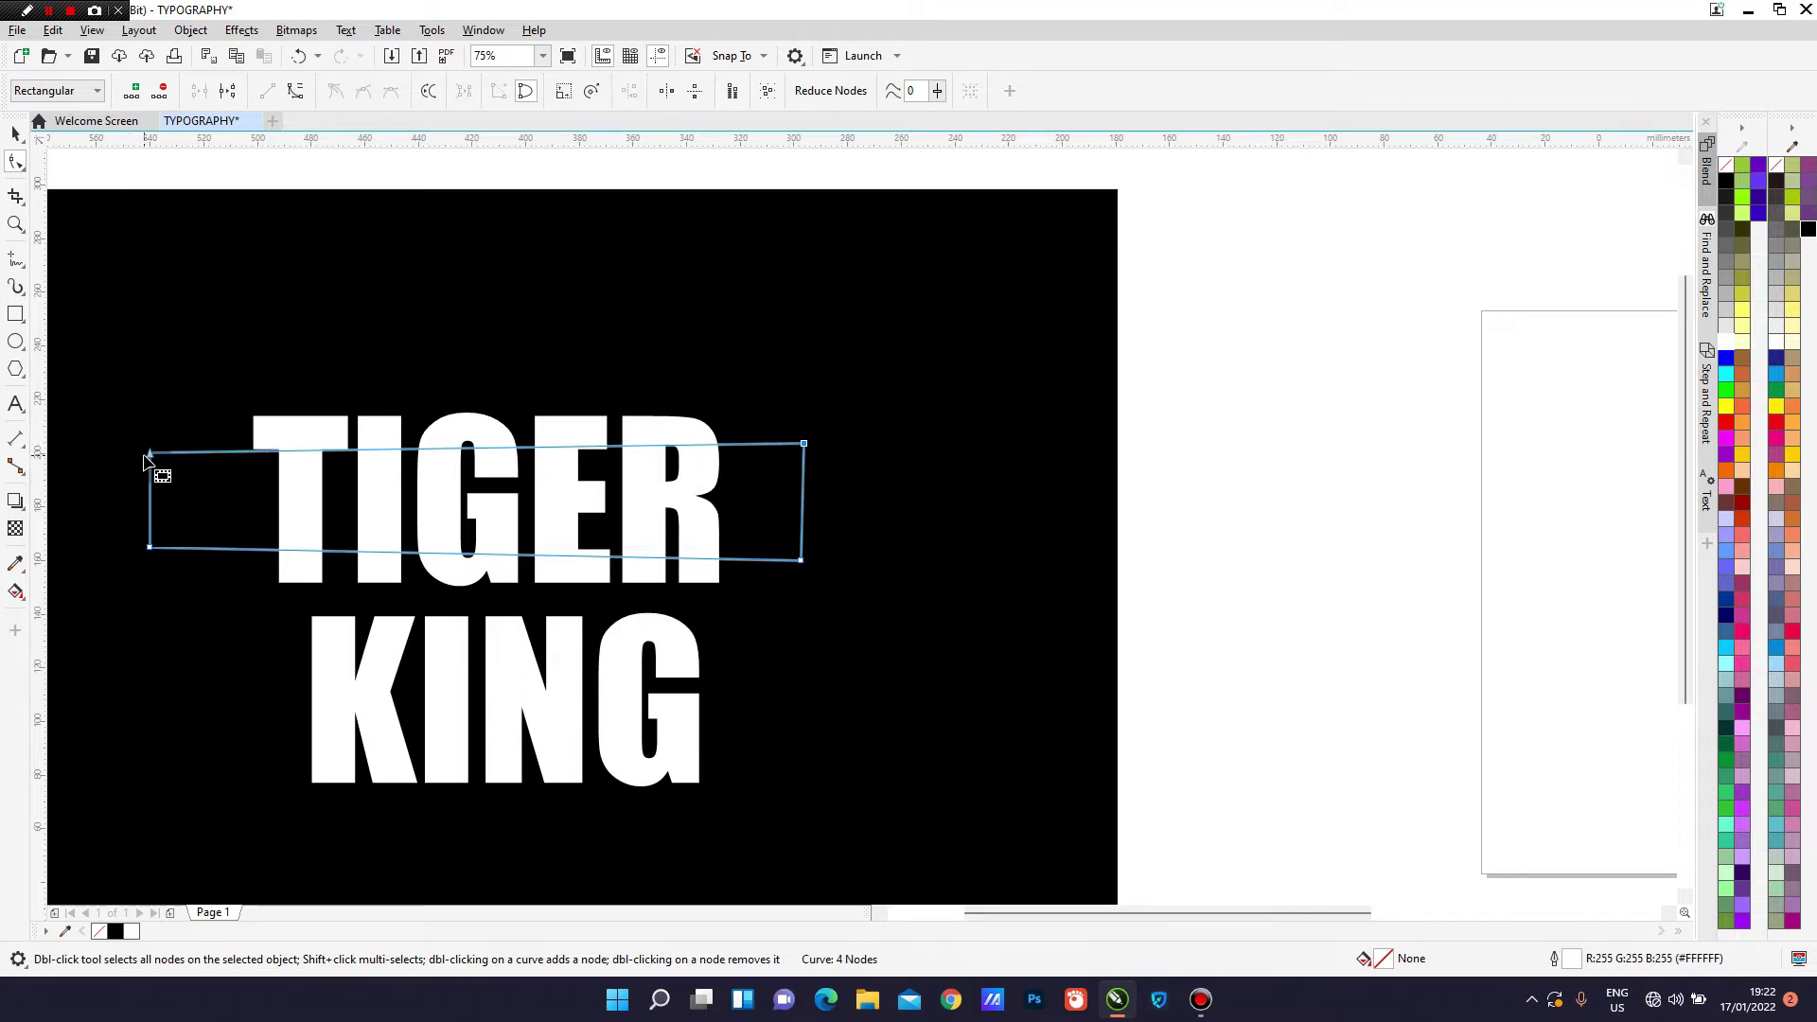
drag(148, 452, 148, 487)
drag(149, 548, 165, 545)
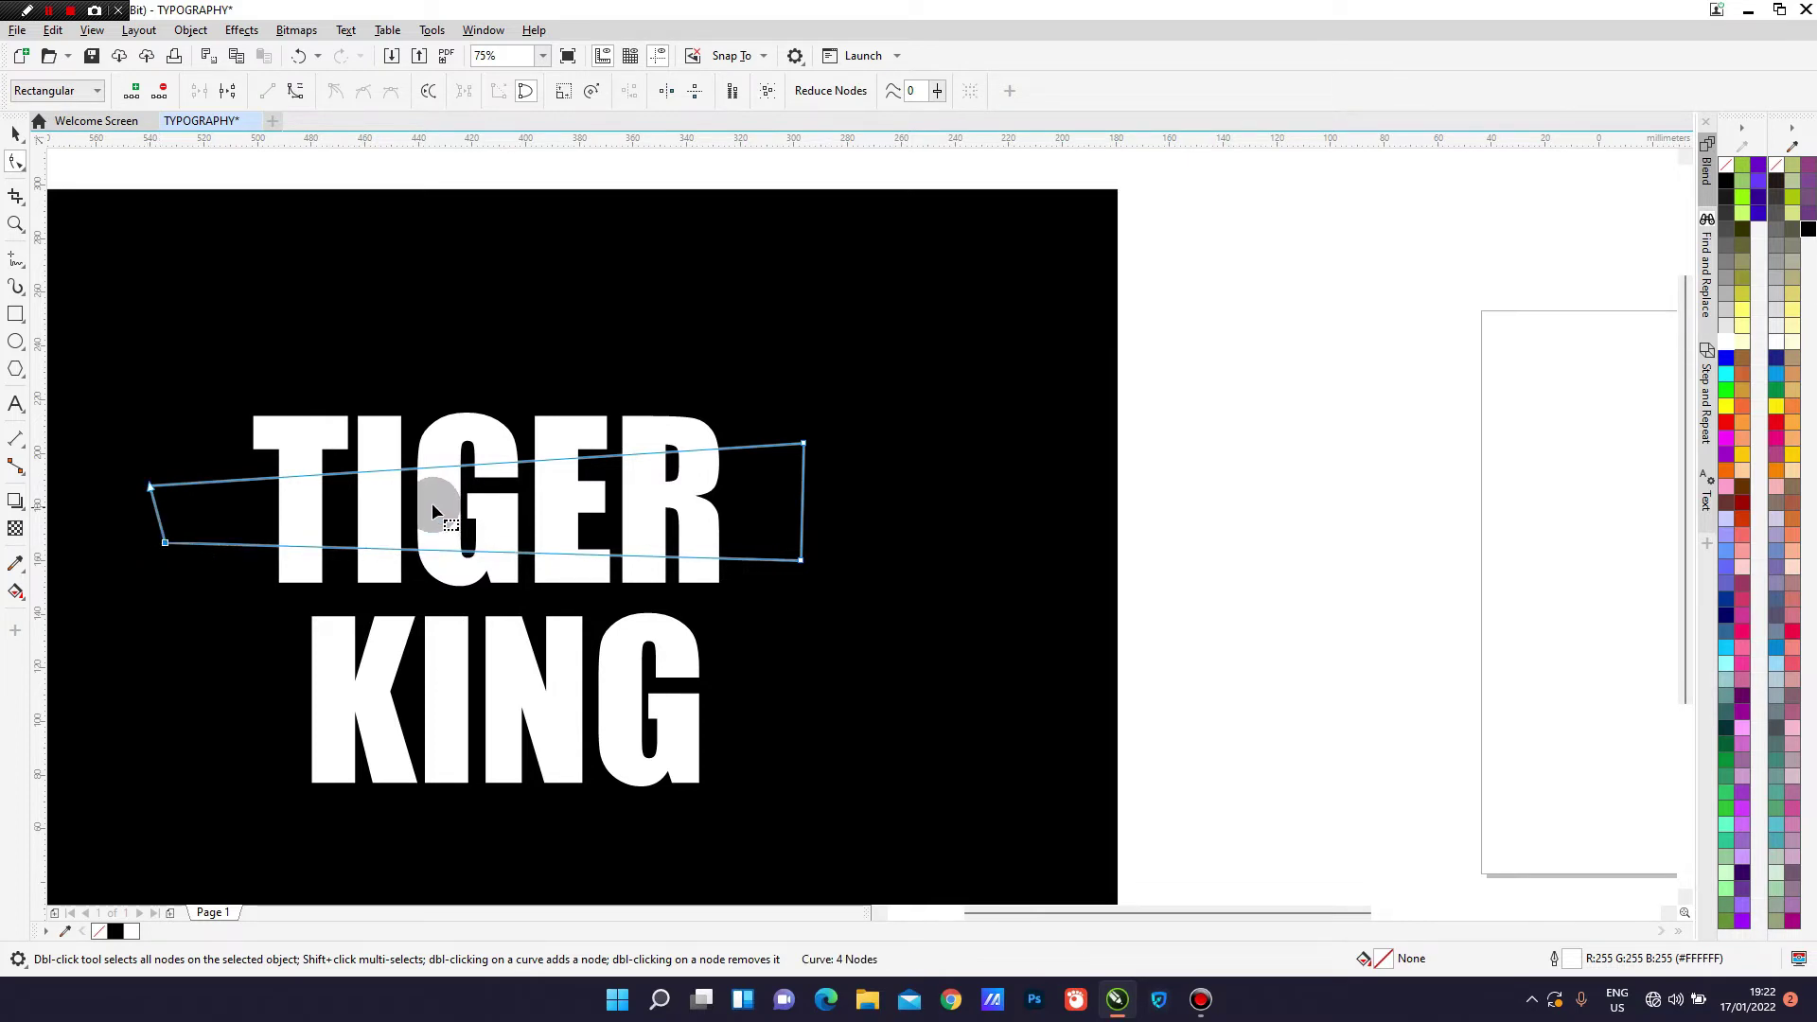
click(16, 133)
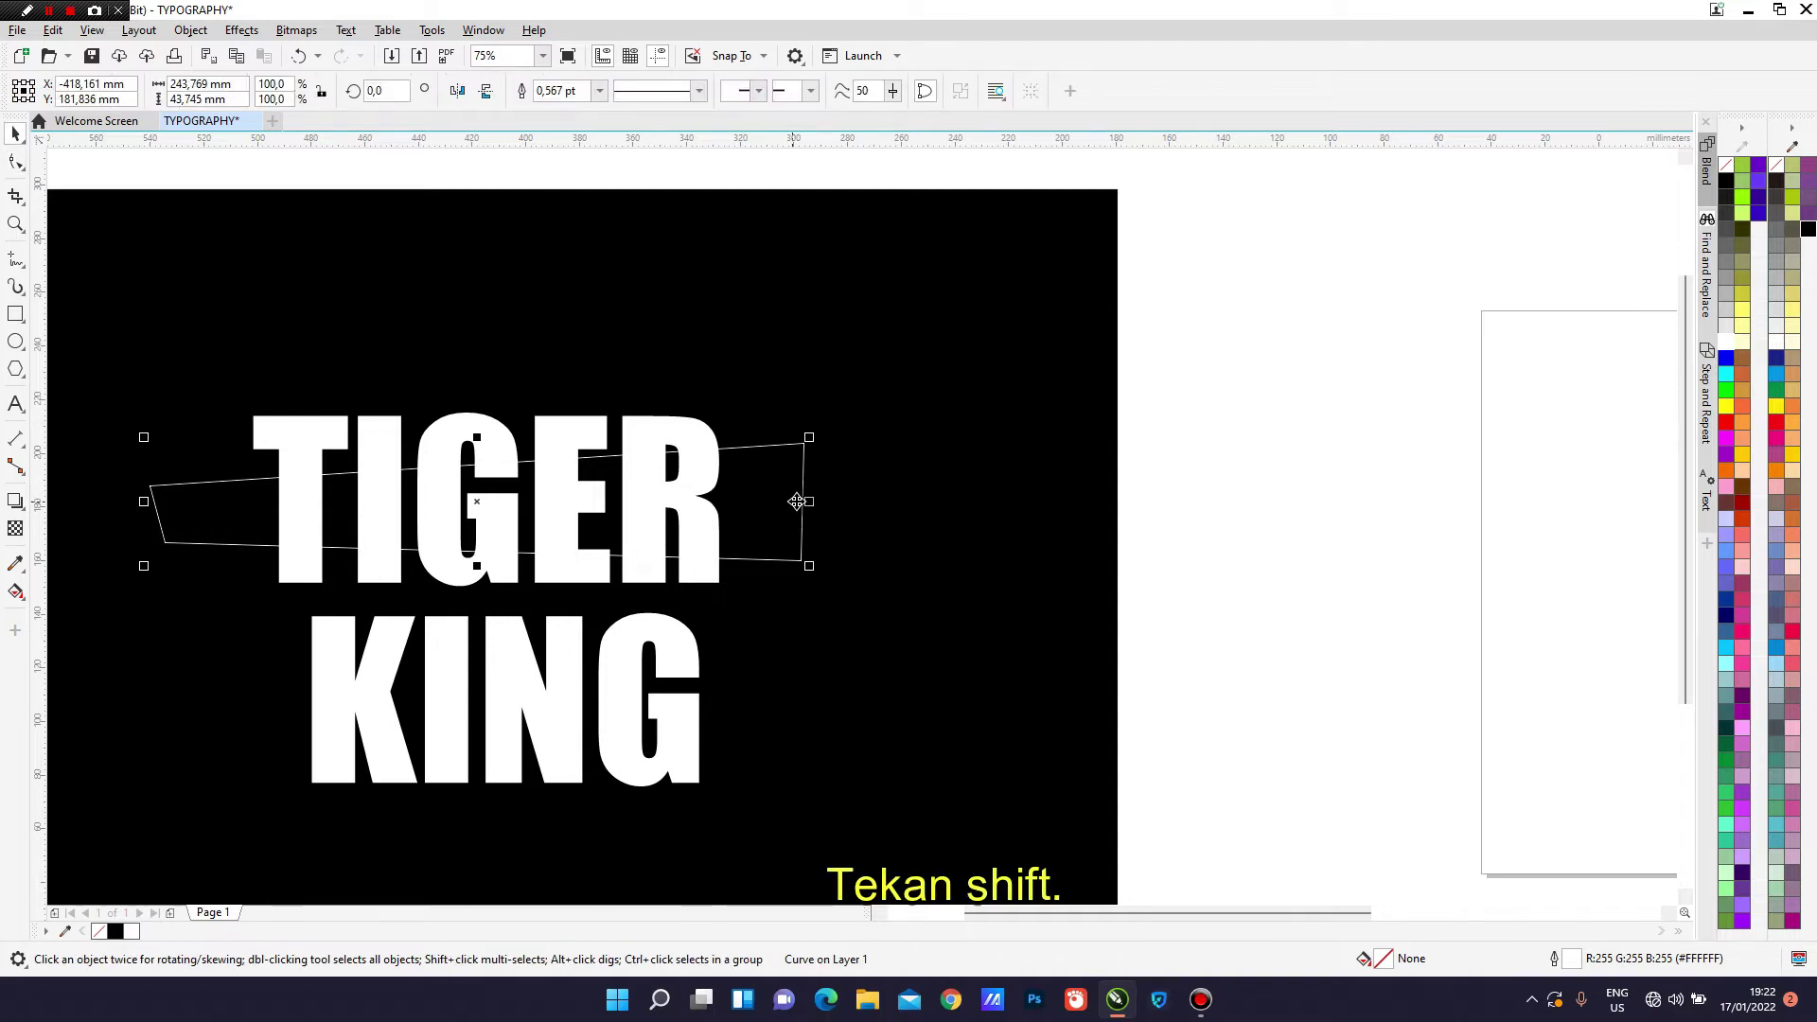
Intersect the wedge with the word TIGER to create its middle band, and trim the word with the same wedge.
shift+click(636, 442)
shift+click(645, 431)
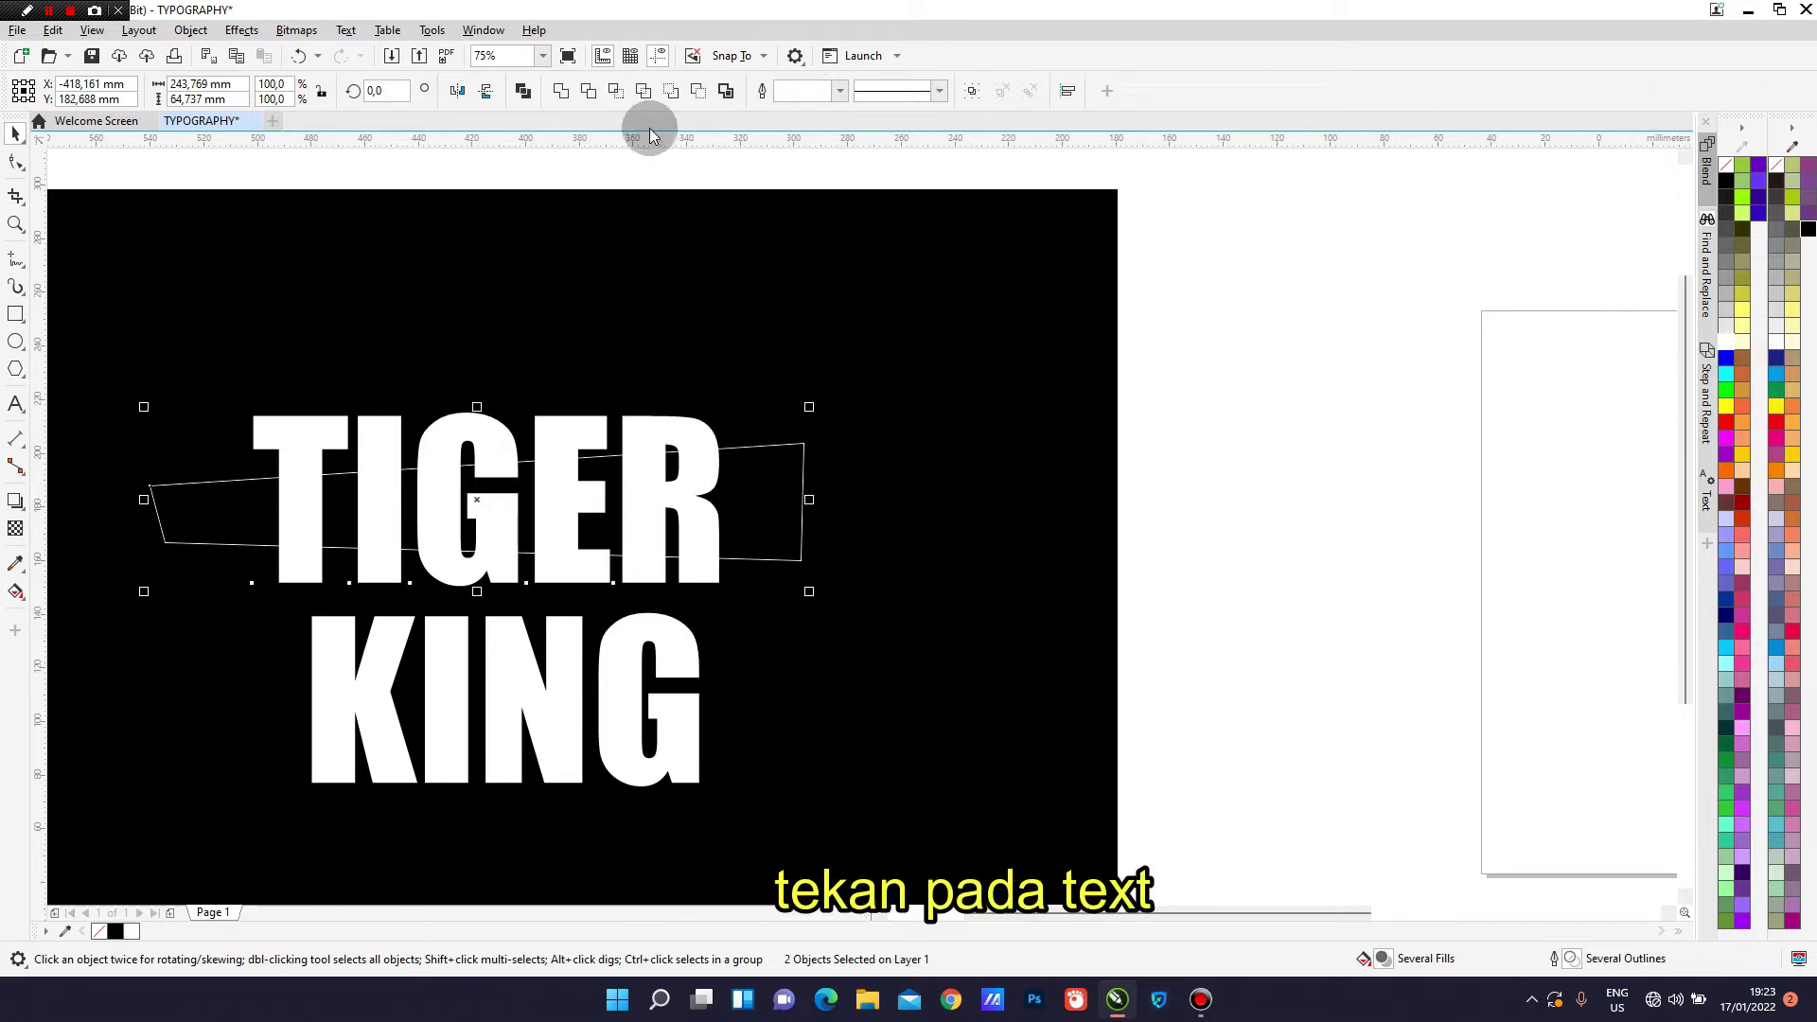
click(615, 92)
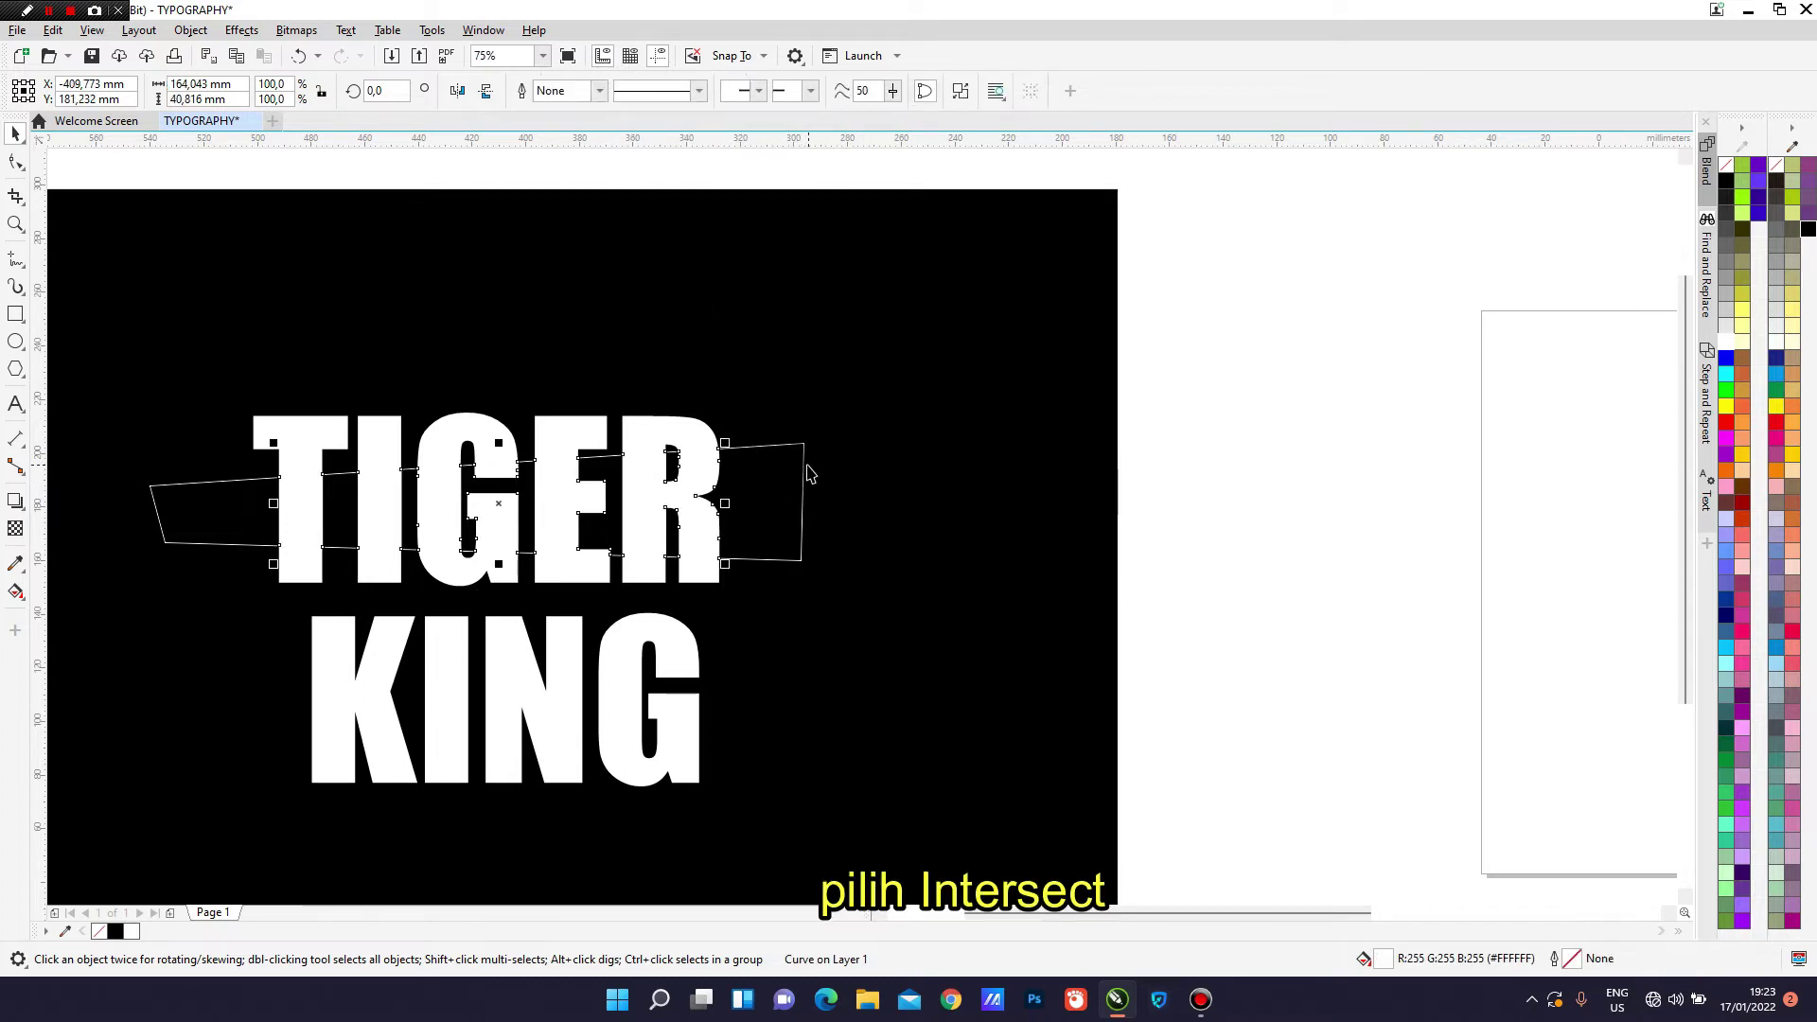
click(803, 467)
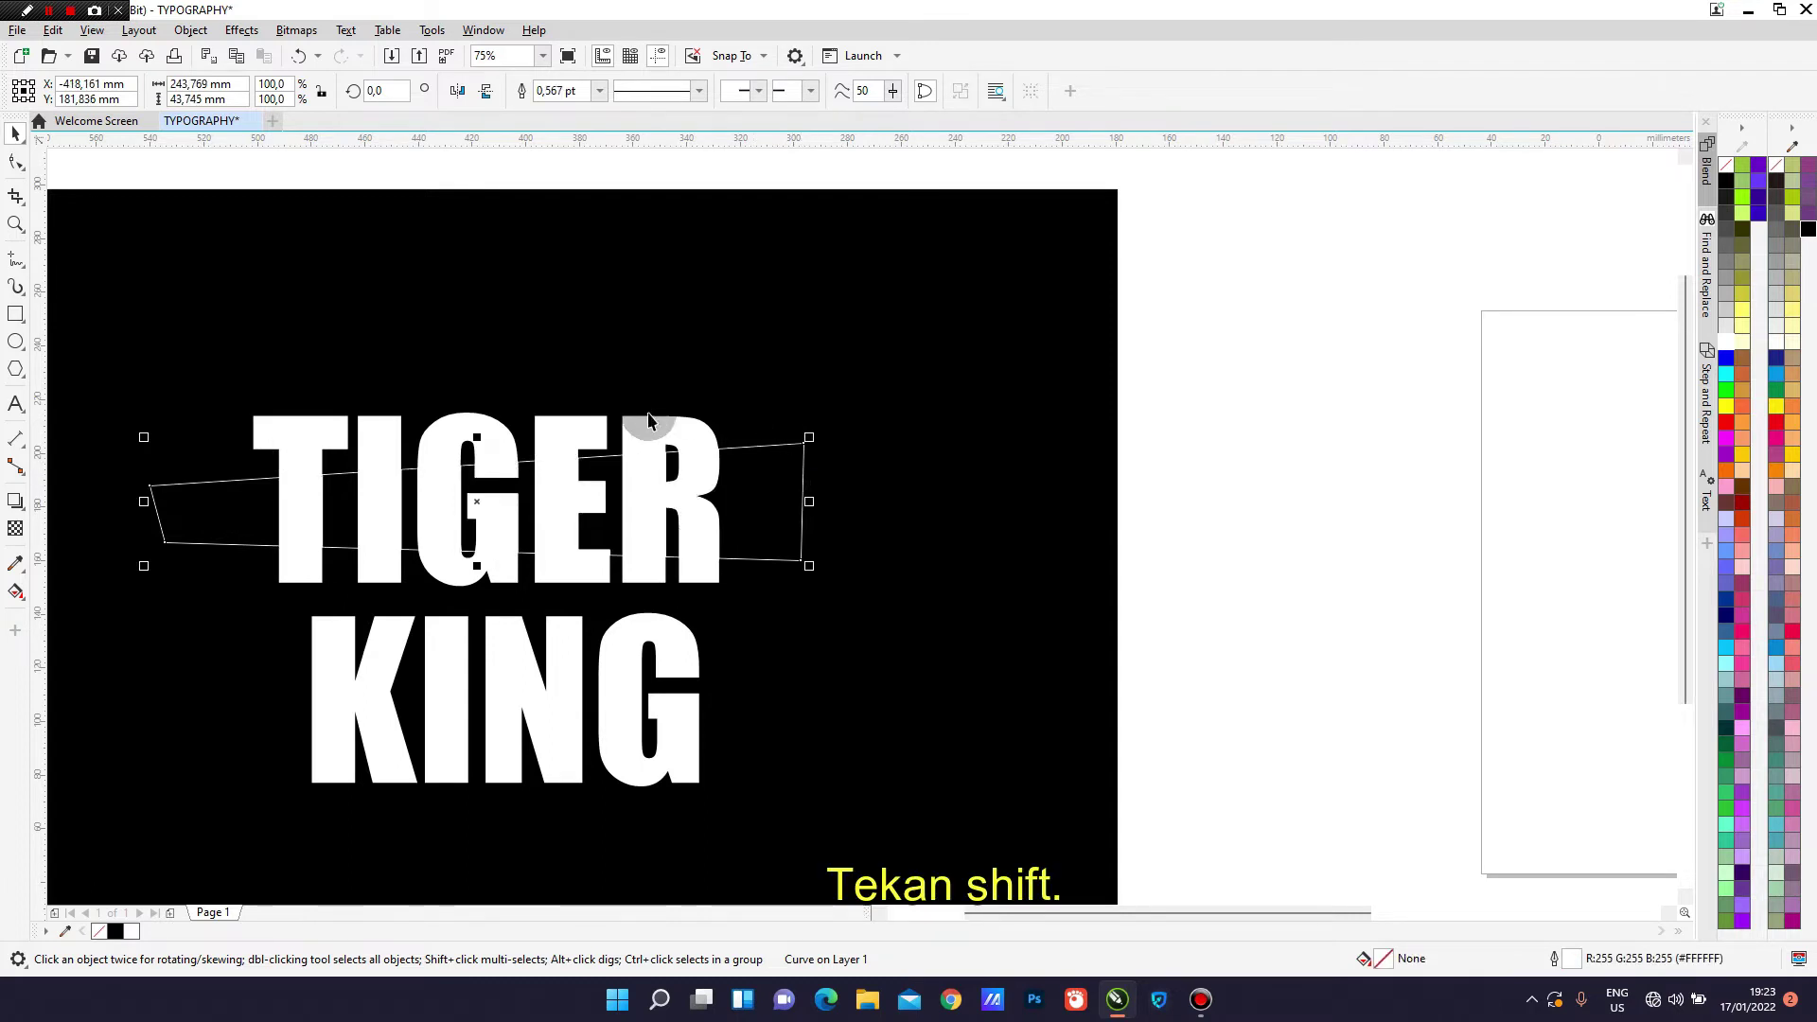
shift+click(645, 436)
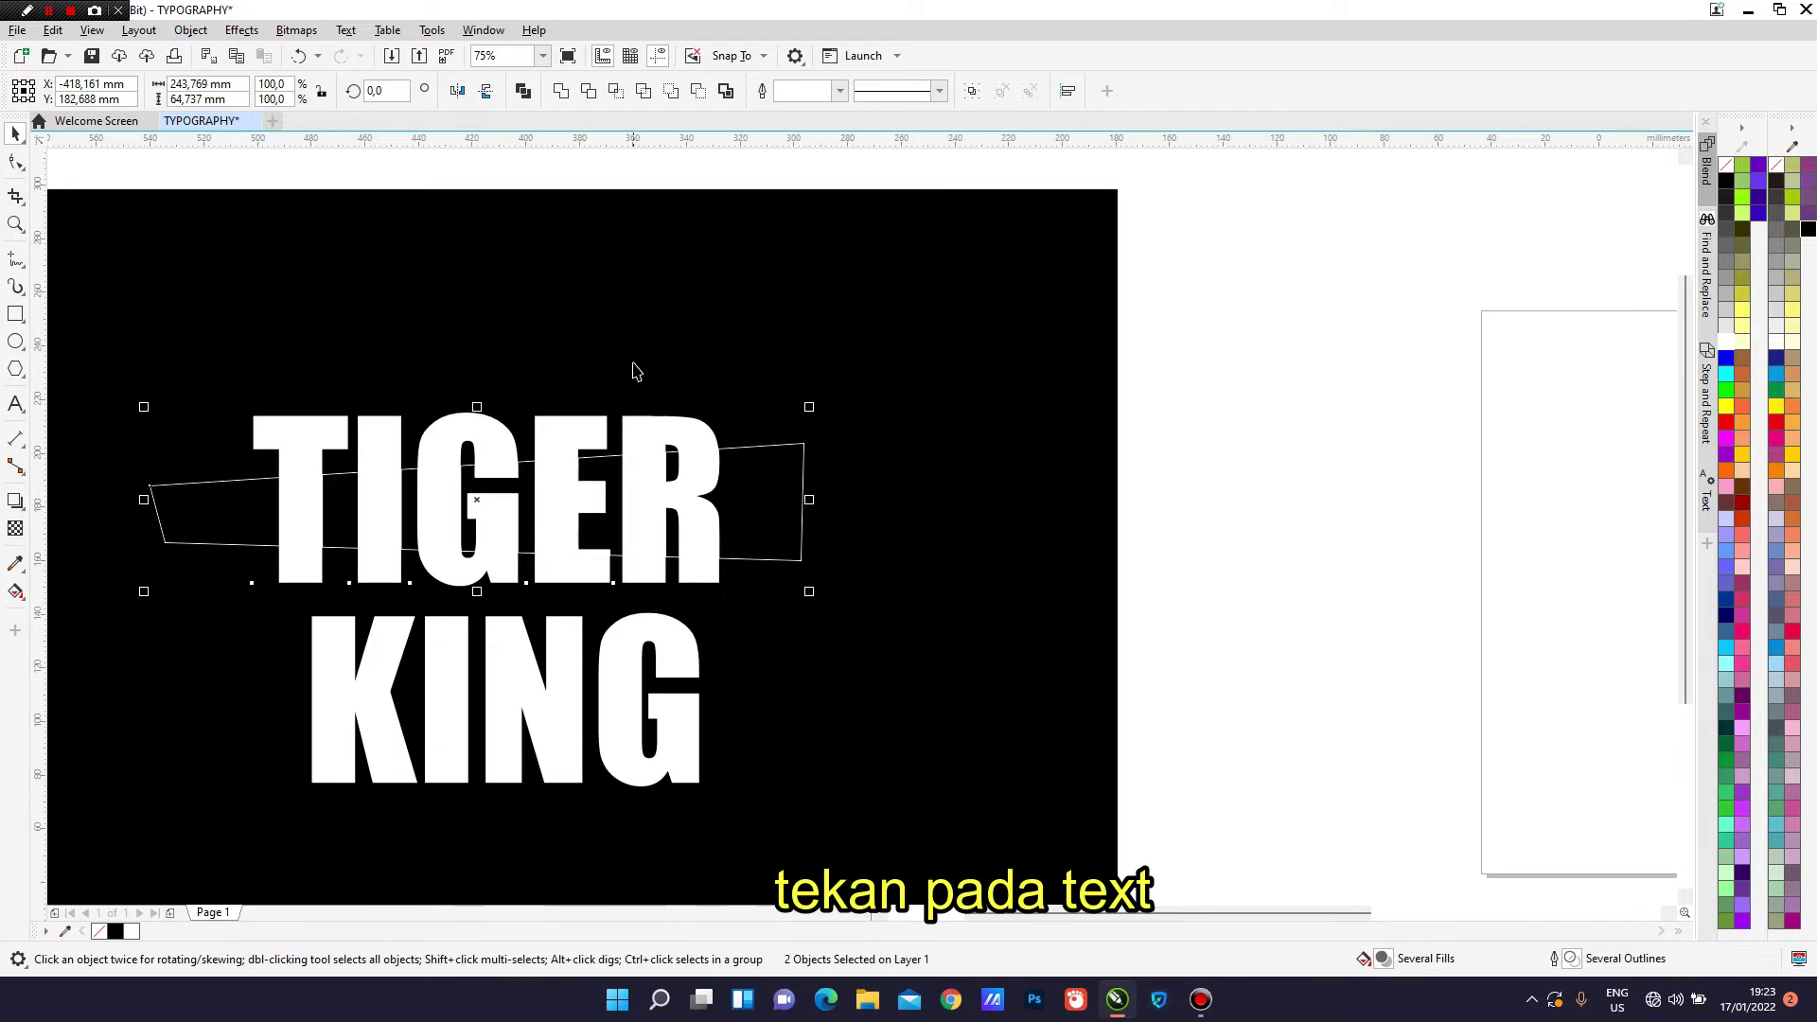
click(589, 91)
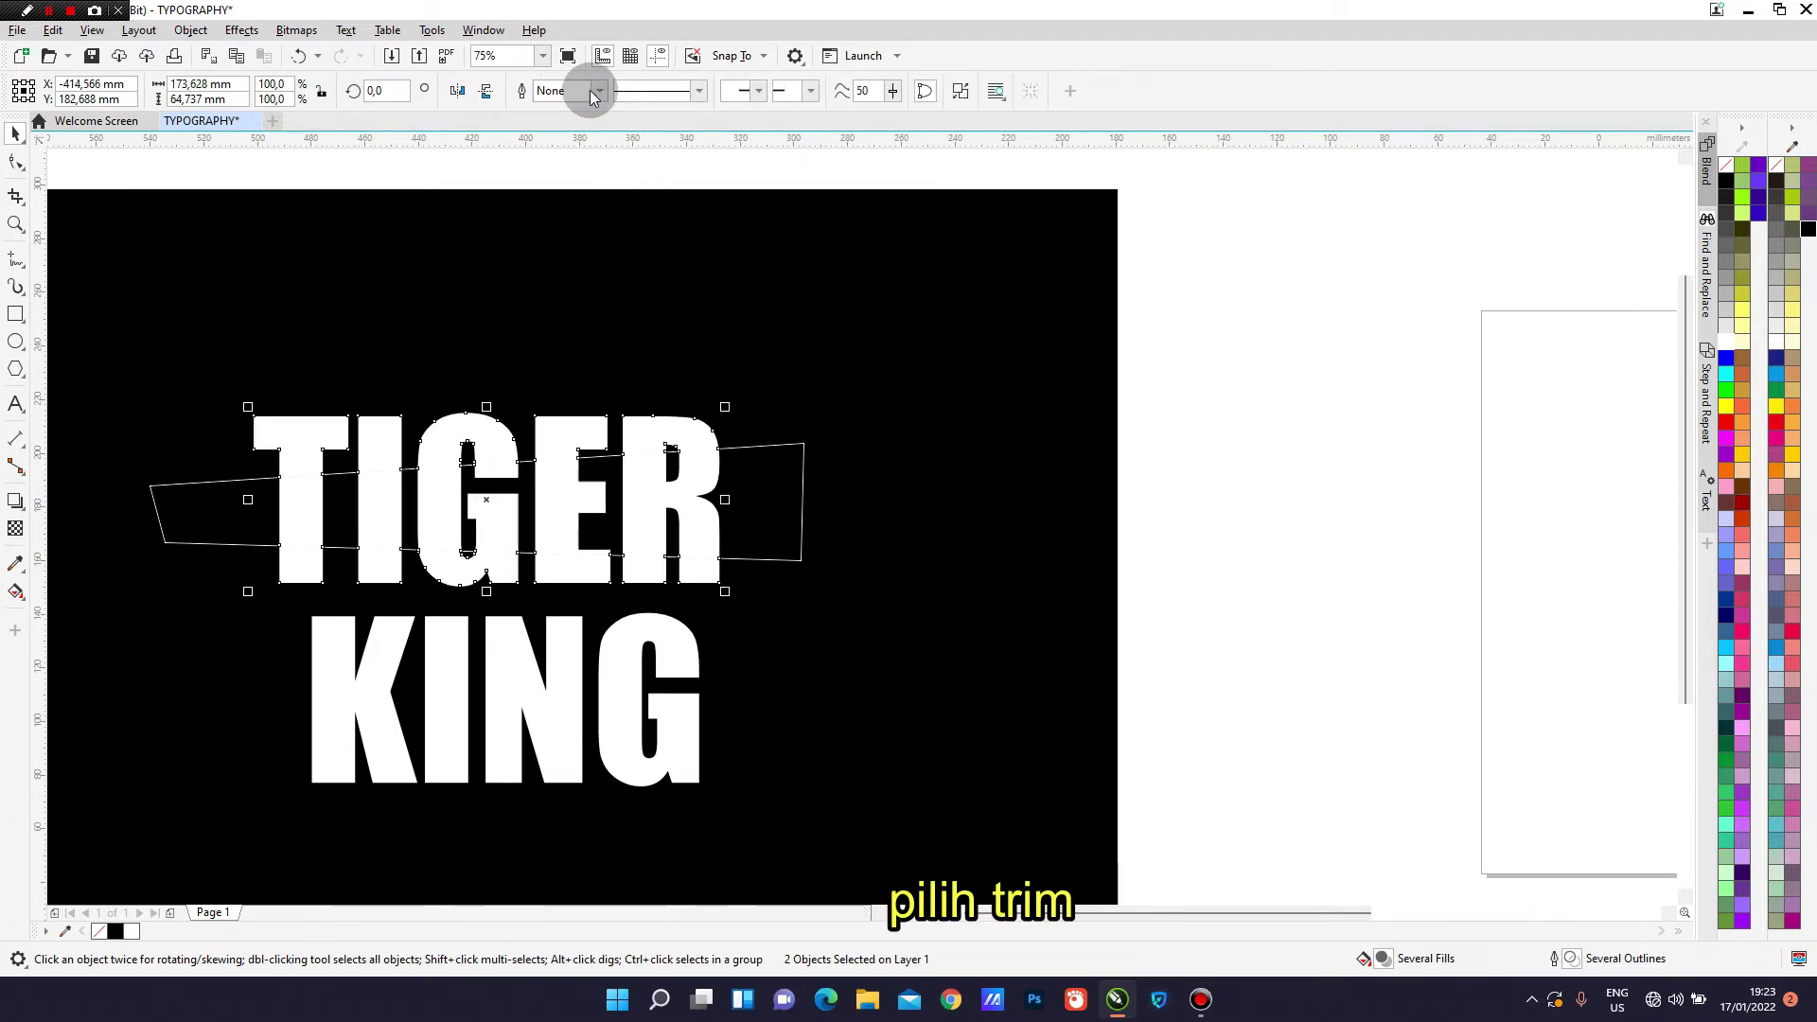
Move the wedge down across the word KING, mirror it horizontally and shift it slightly to the right.
click(779, 499)
drag(771, 493, 772, 687)
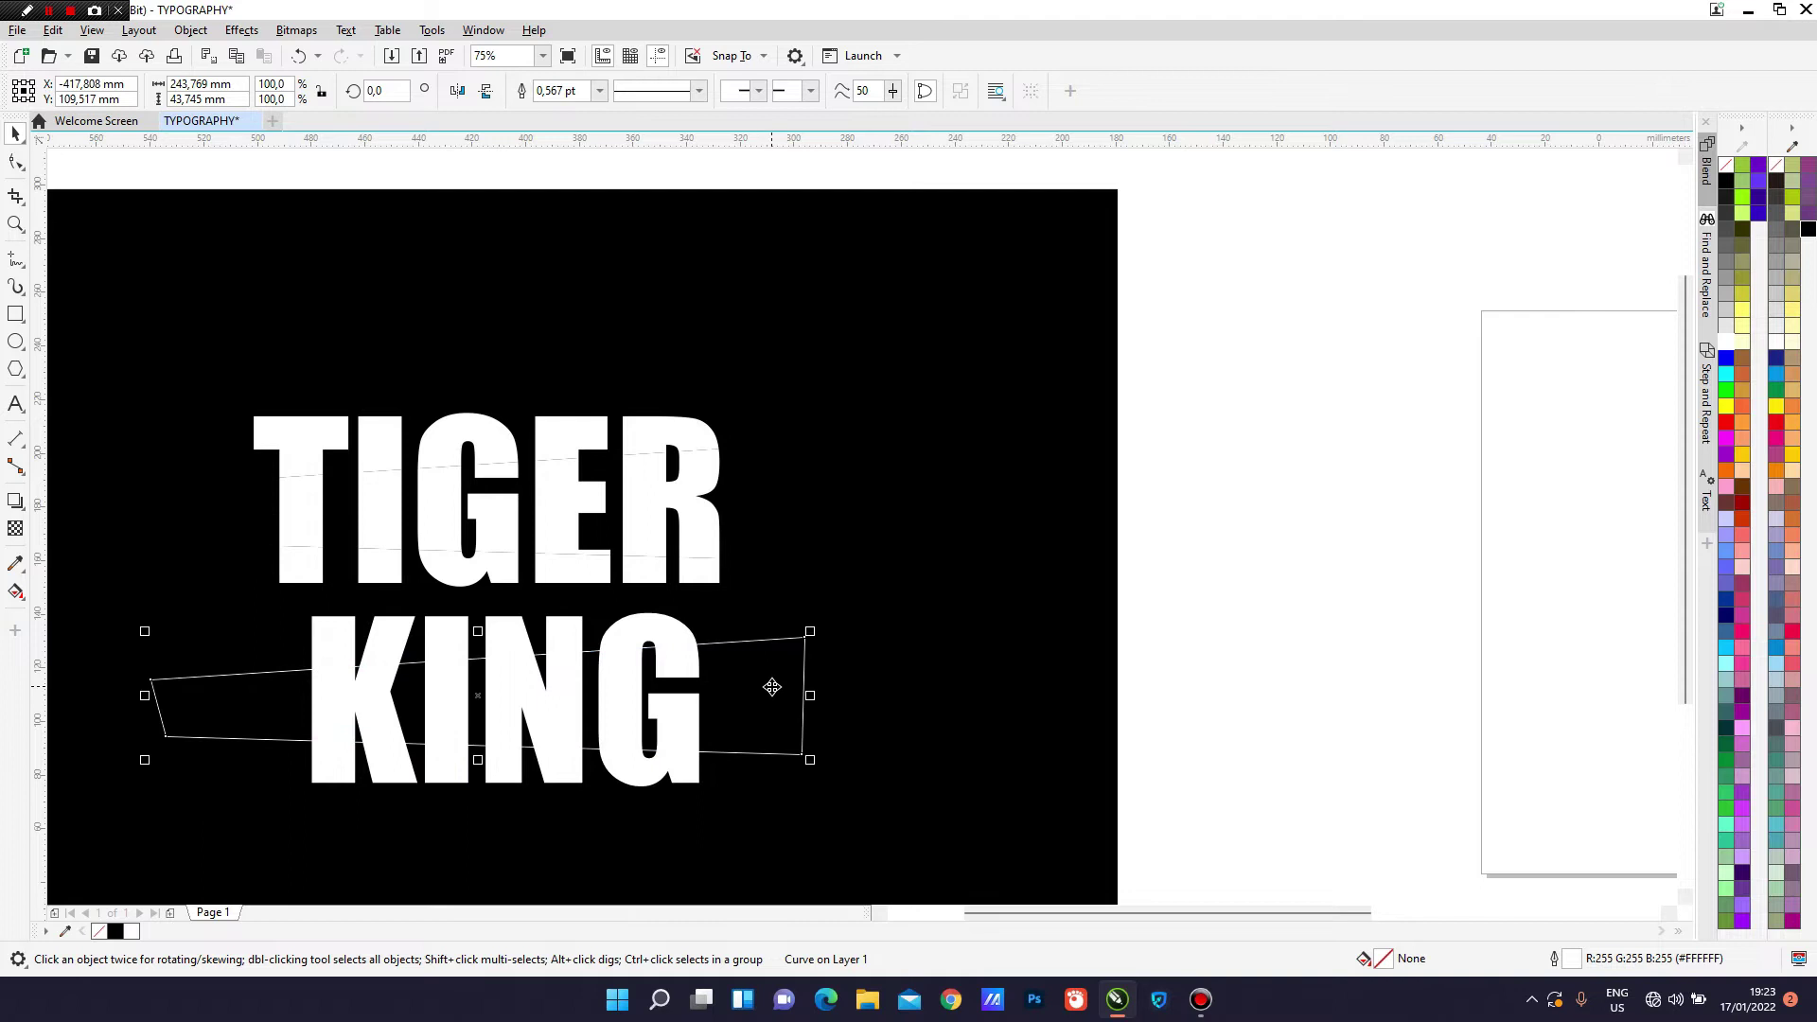
click(458, 92)
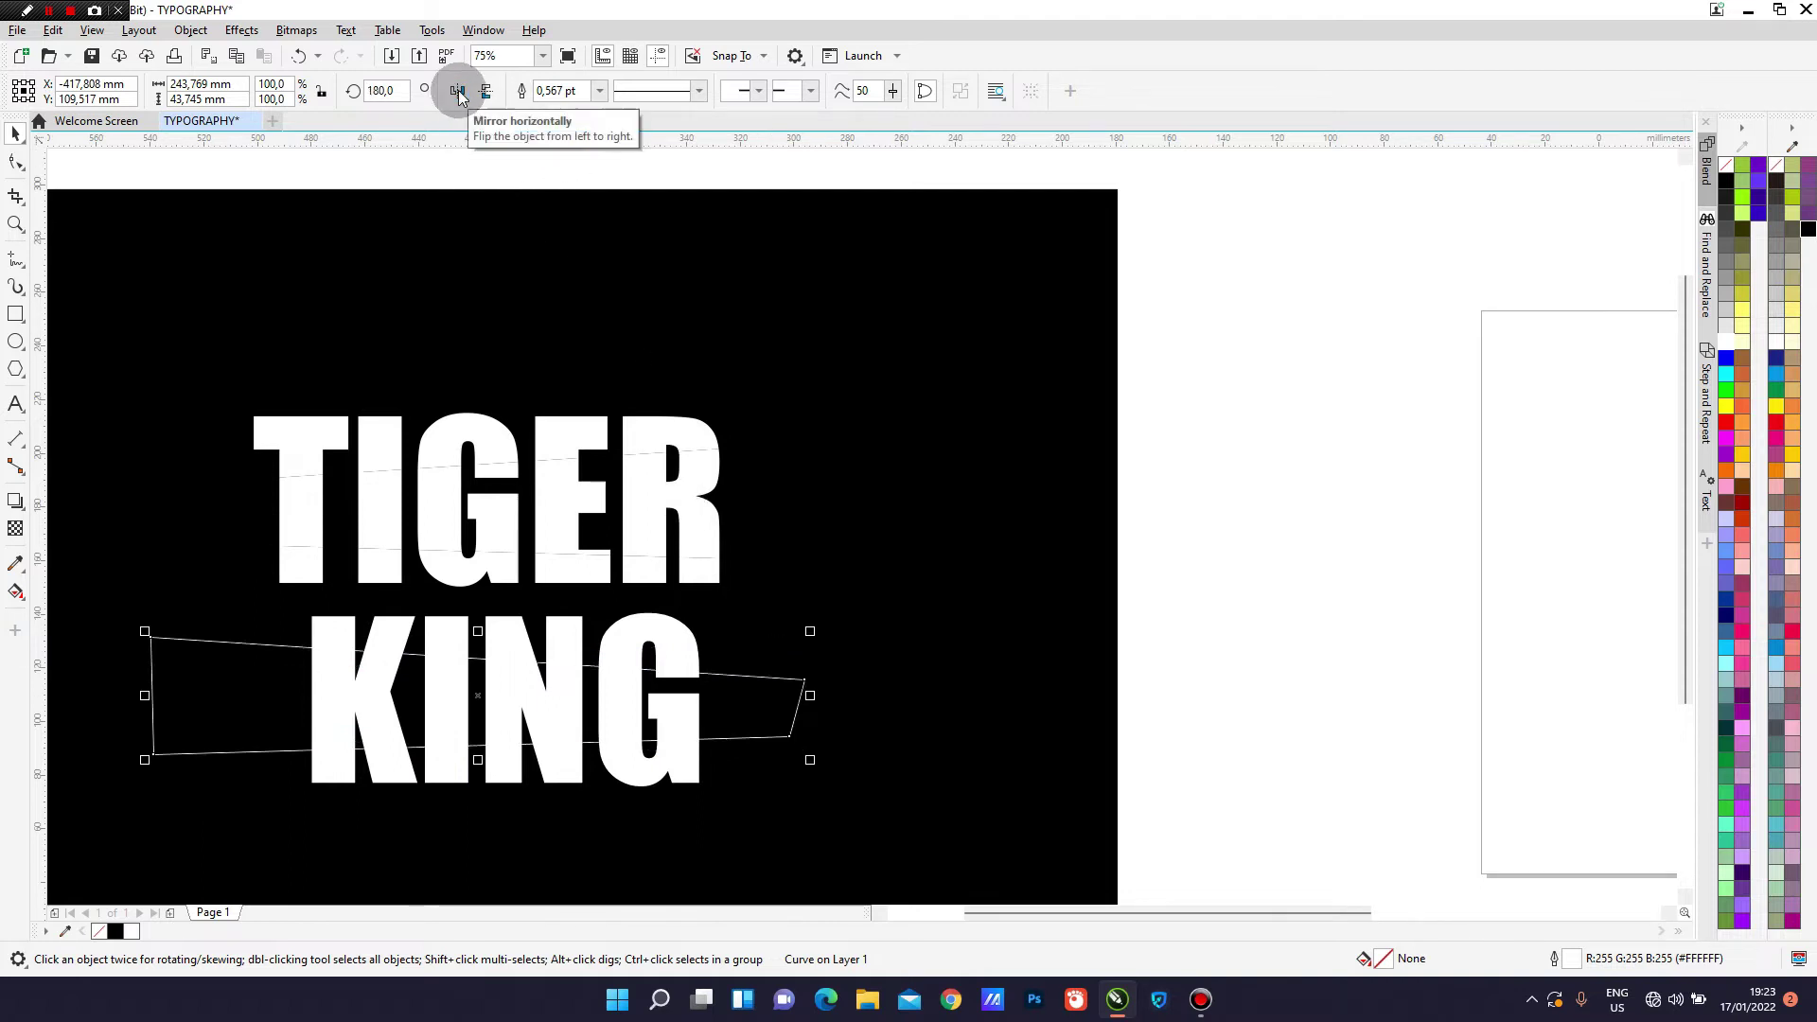
drag(770, 717, 810, 721)
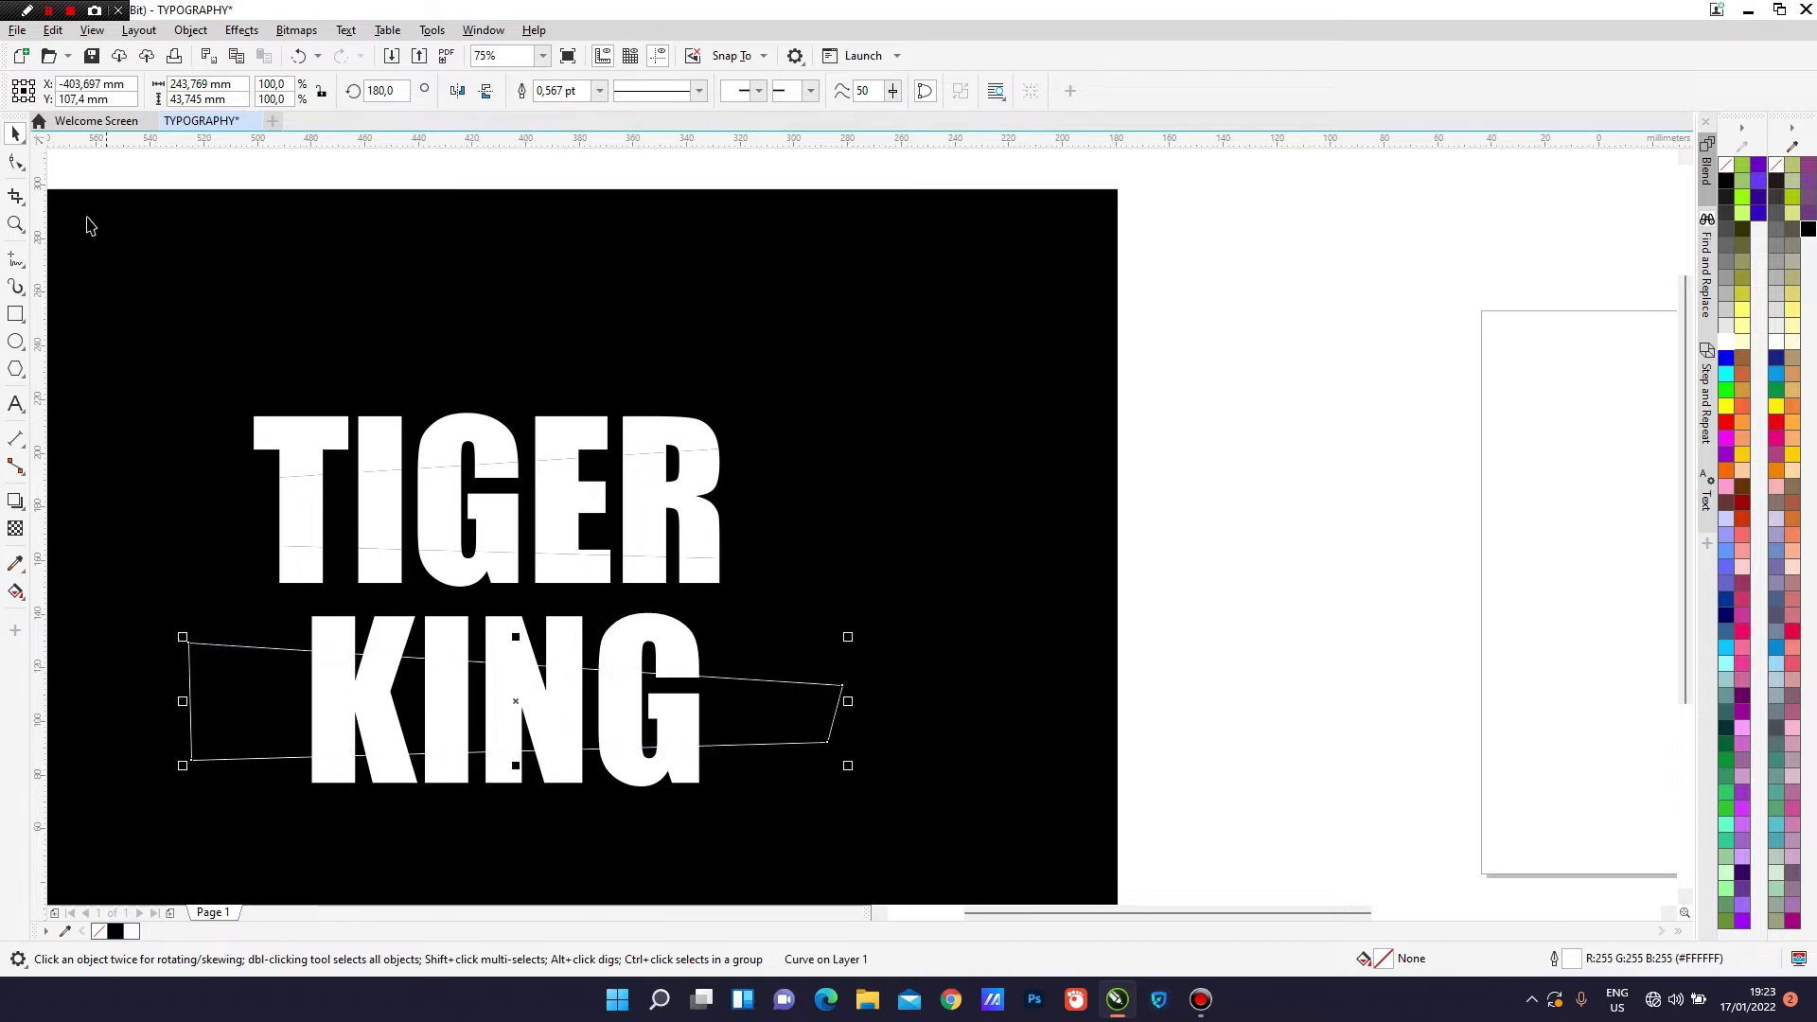
Move the four corner nodes of the wedge across KING to form a downward-slanting band about 241 × 42 mm.
click(16, 162)
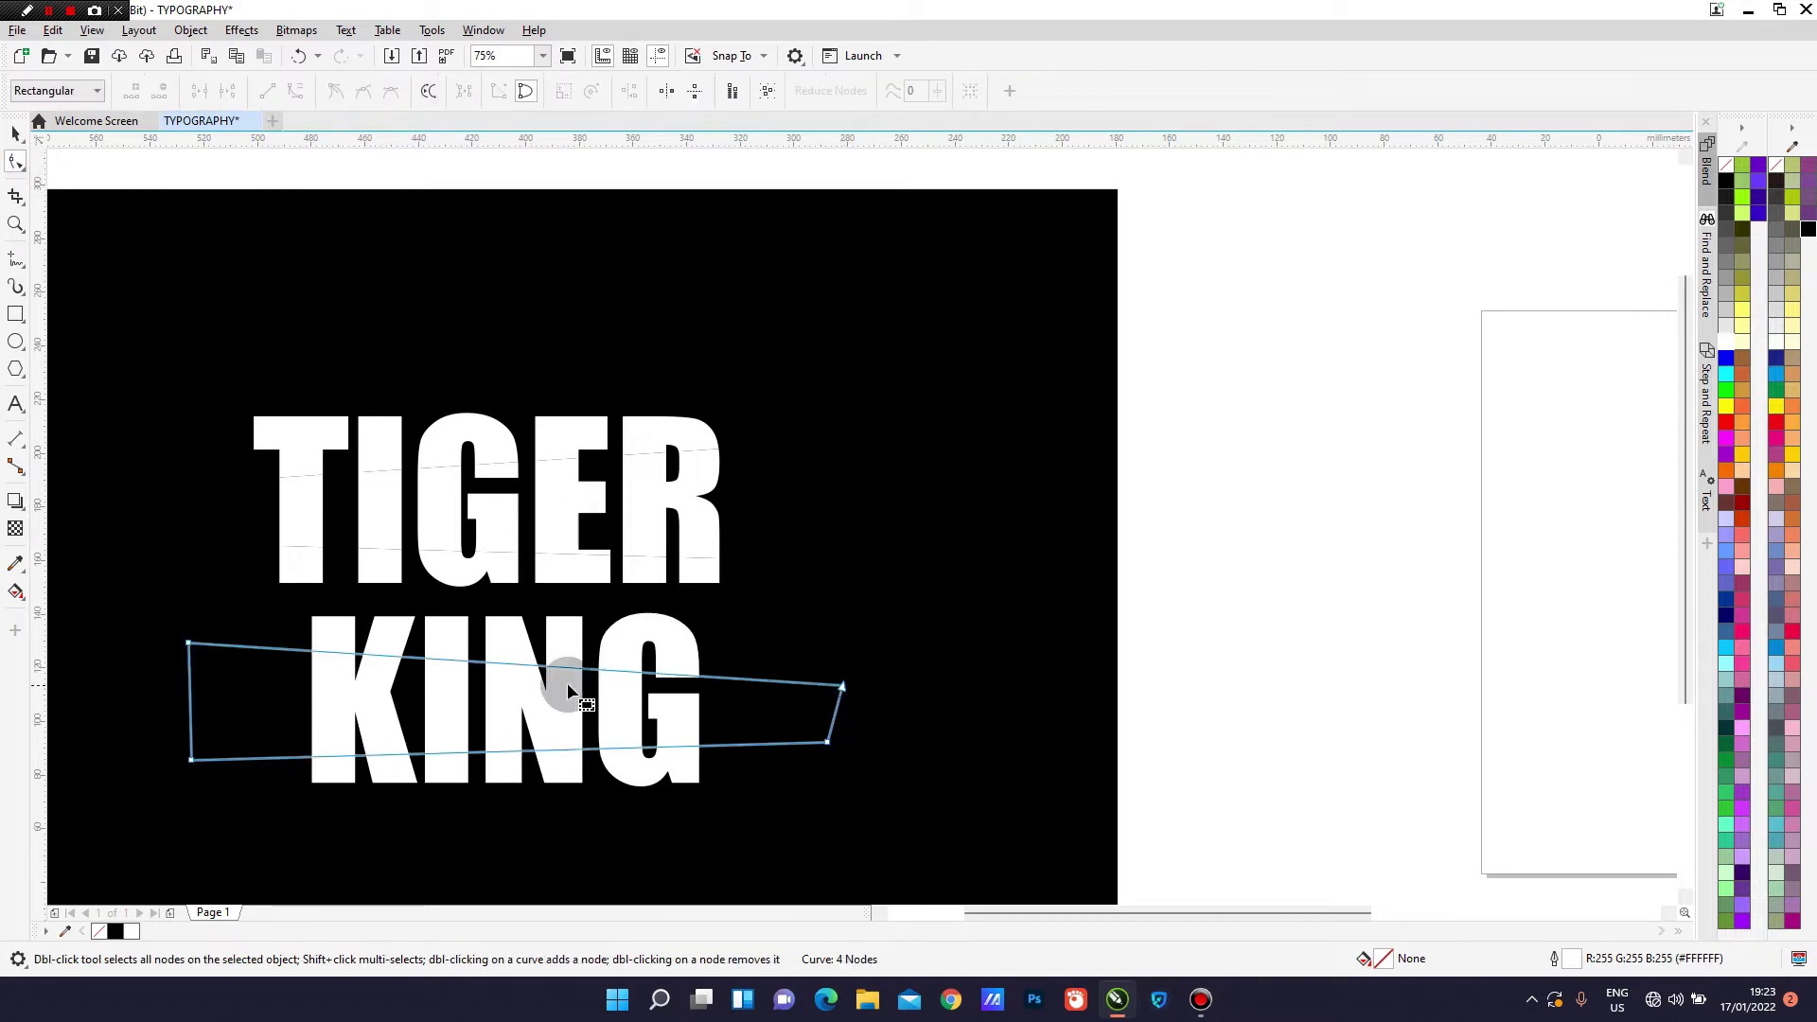
drag(189, 643, 200, 644)
drag(190, 761, 193, 733)
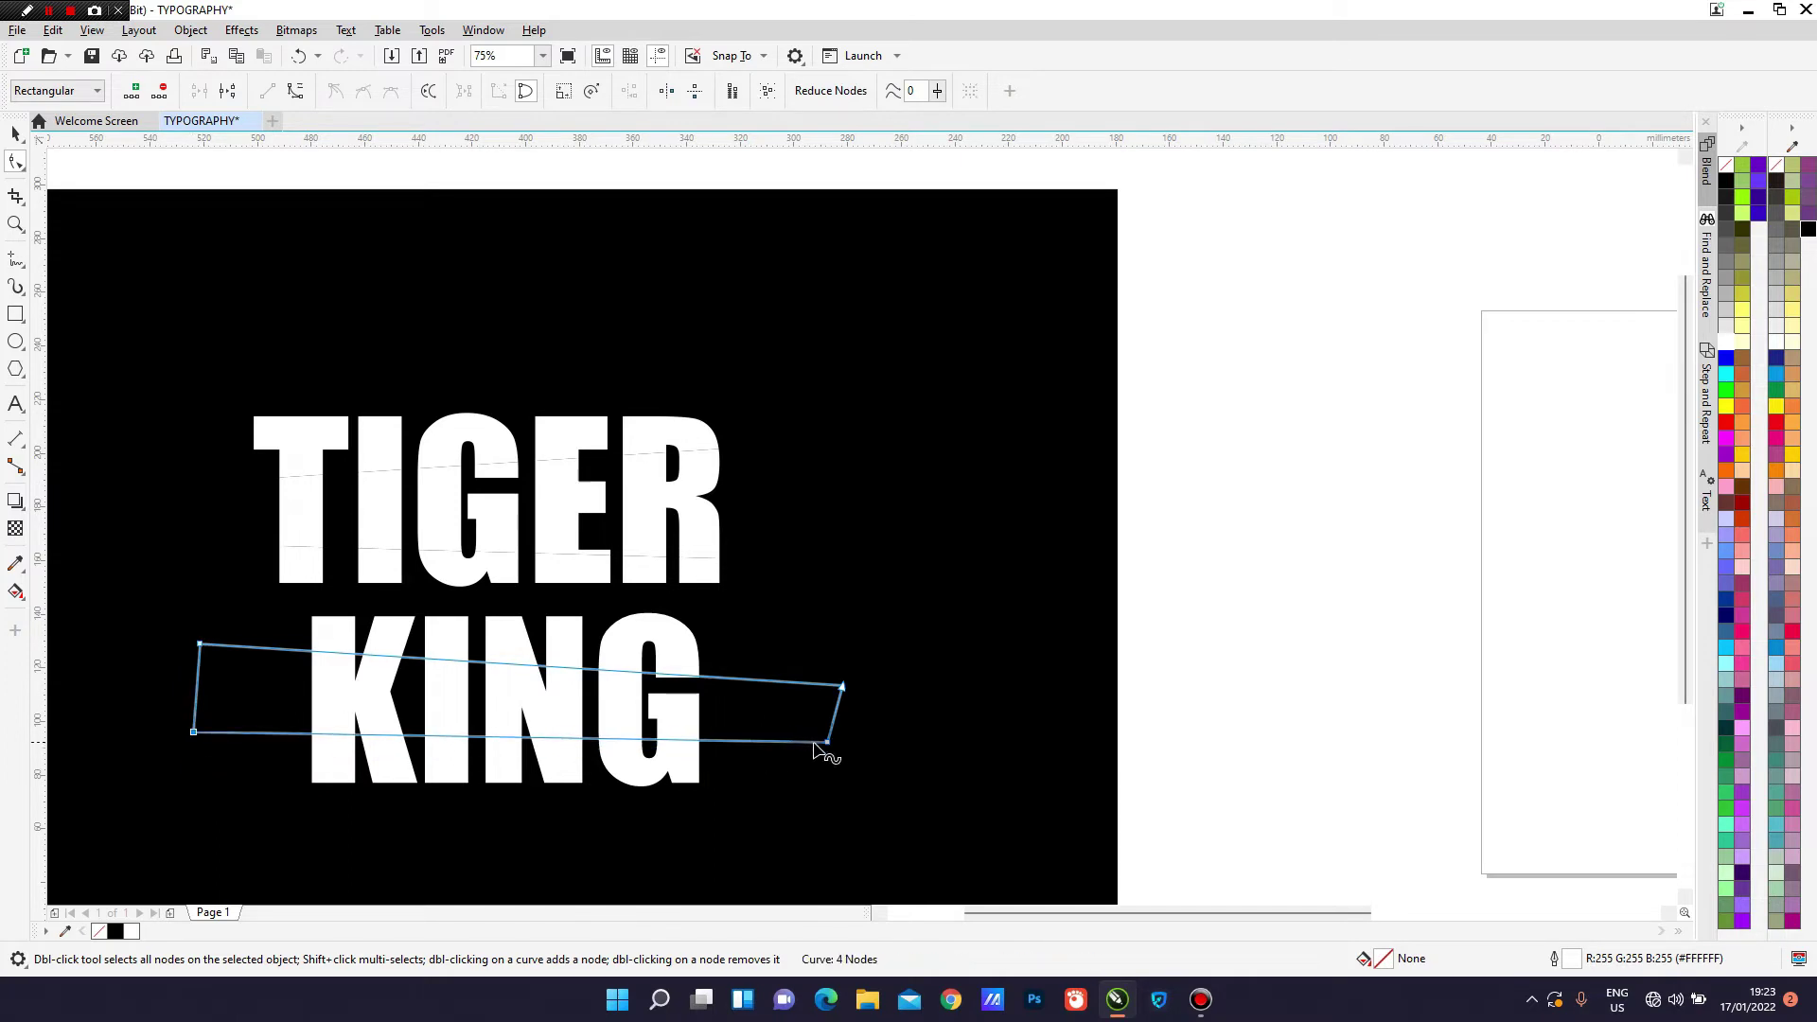
drag(827, 743, 830, 756)
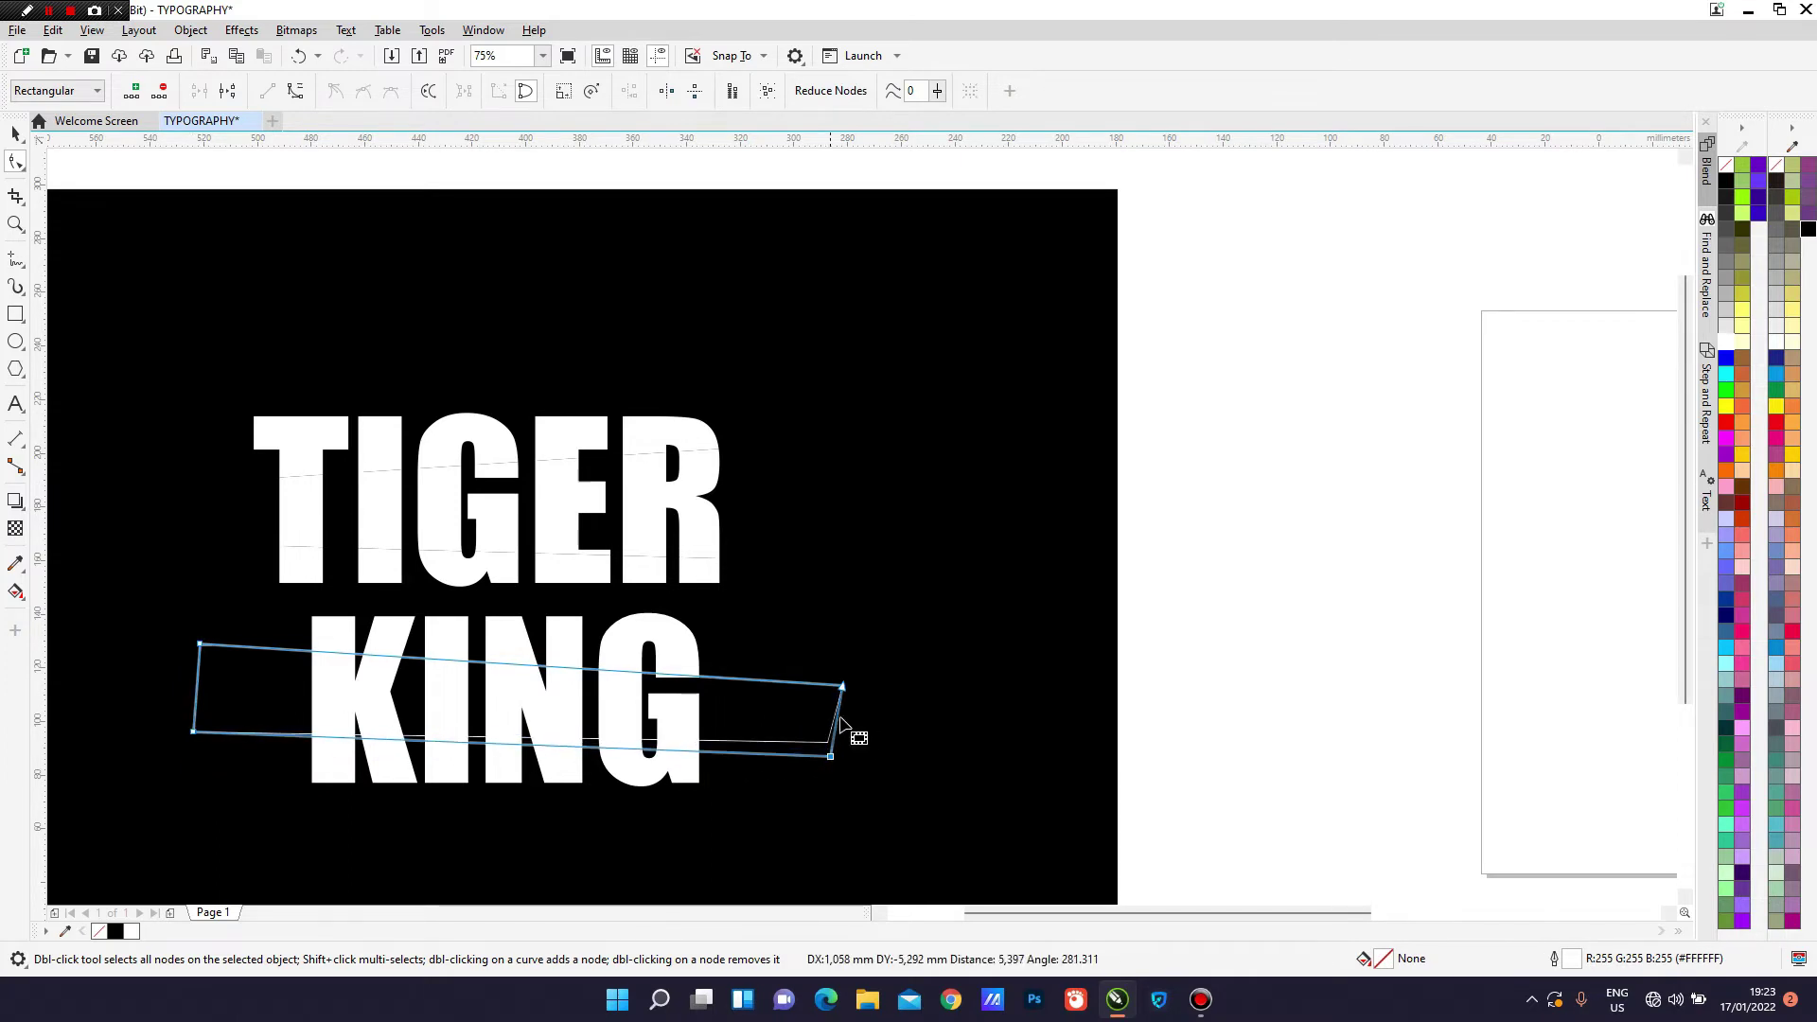
drag(842, 683, 840, 697)
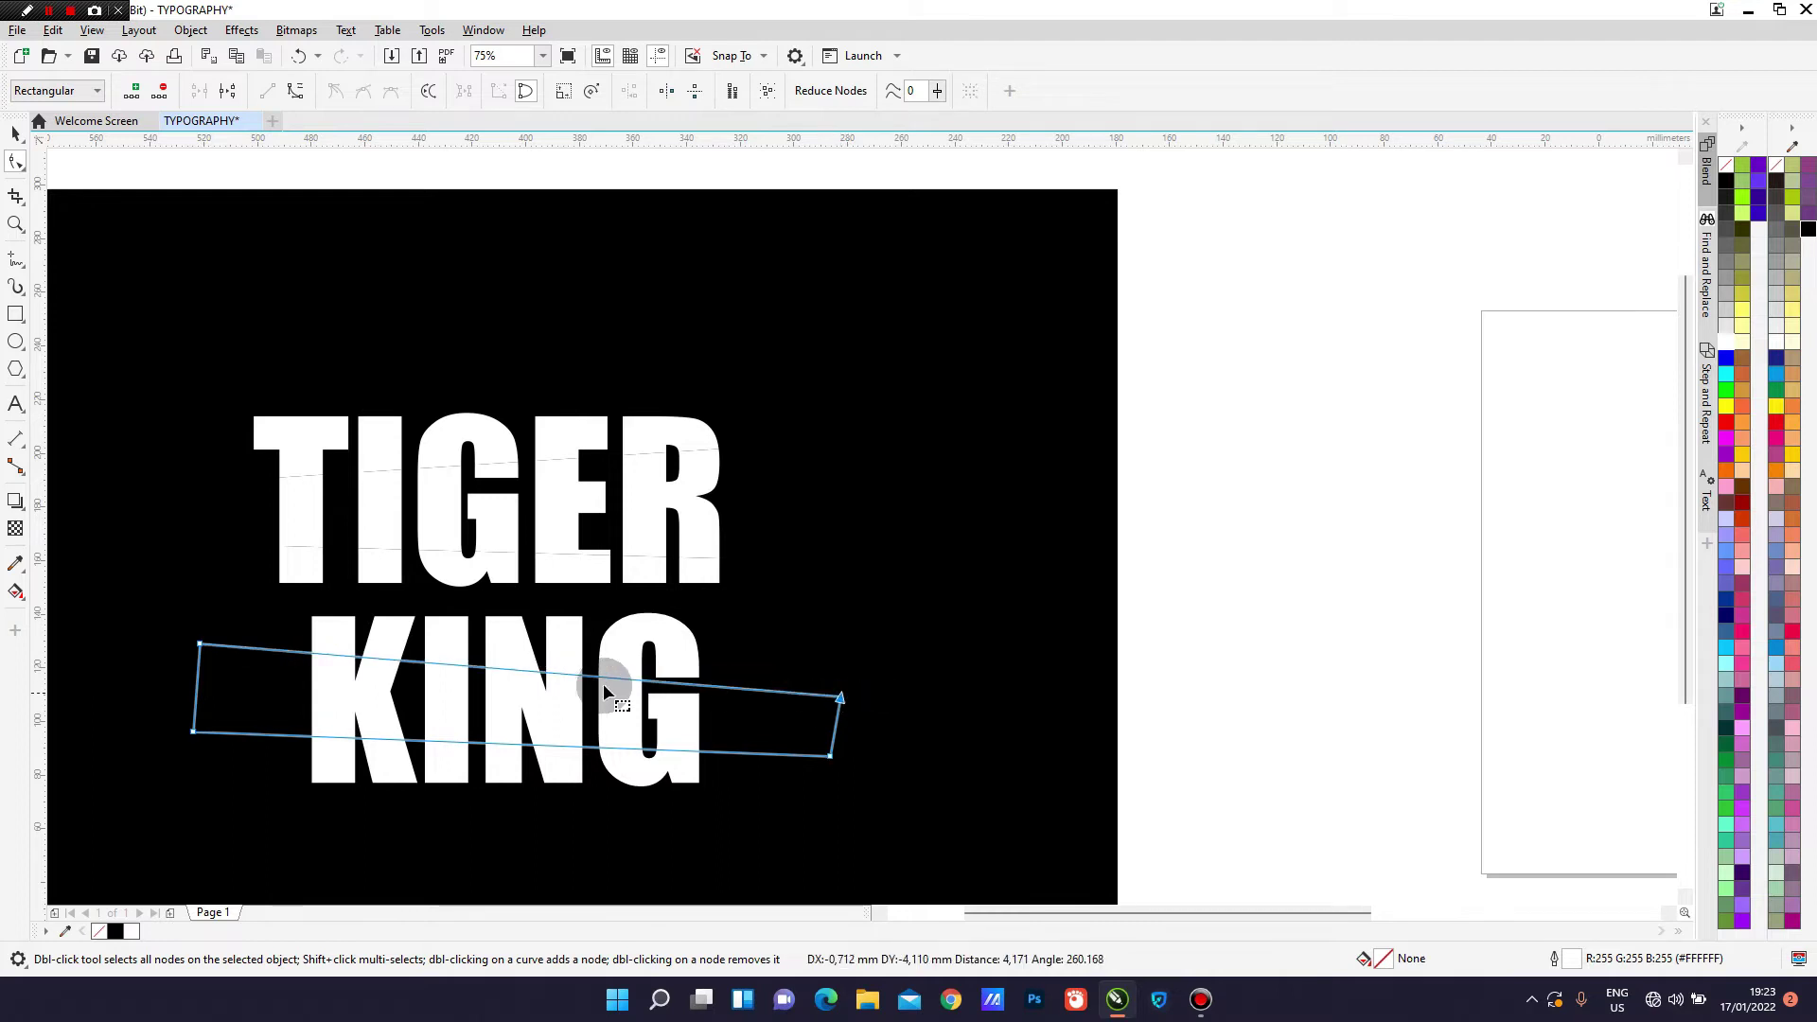
click(18, 135)
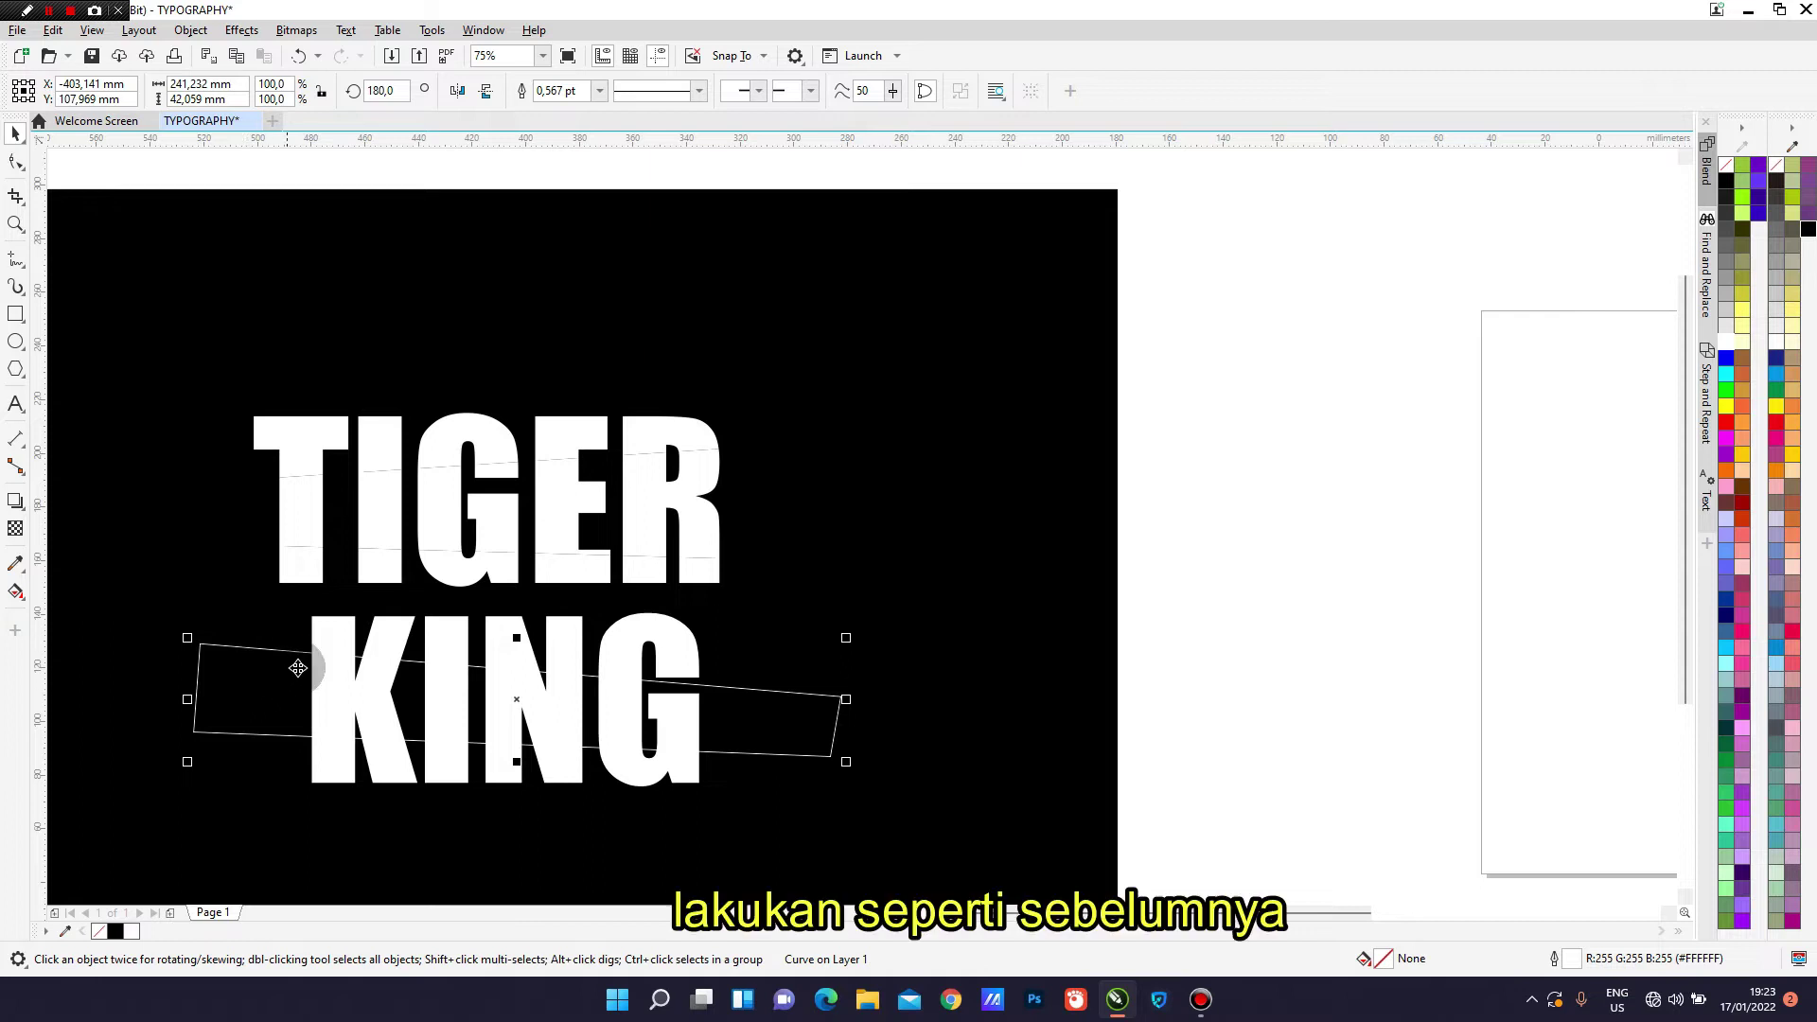
Intersect the slanted band with the word KING to create its middle piece, and trim the word with the same band.
shift+click(329, 639)
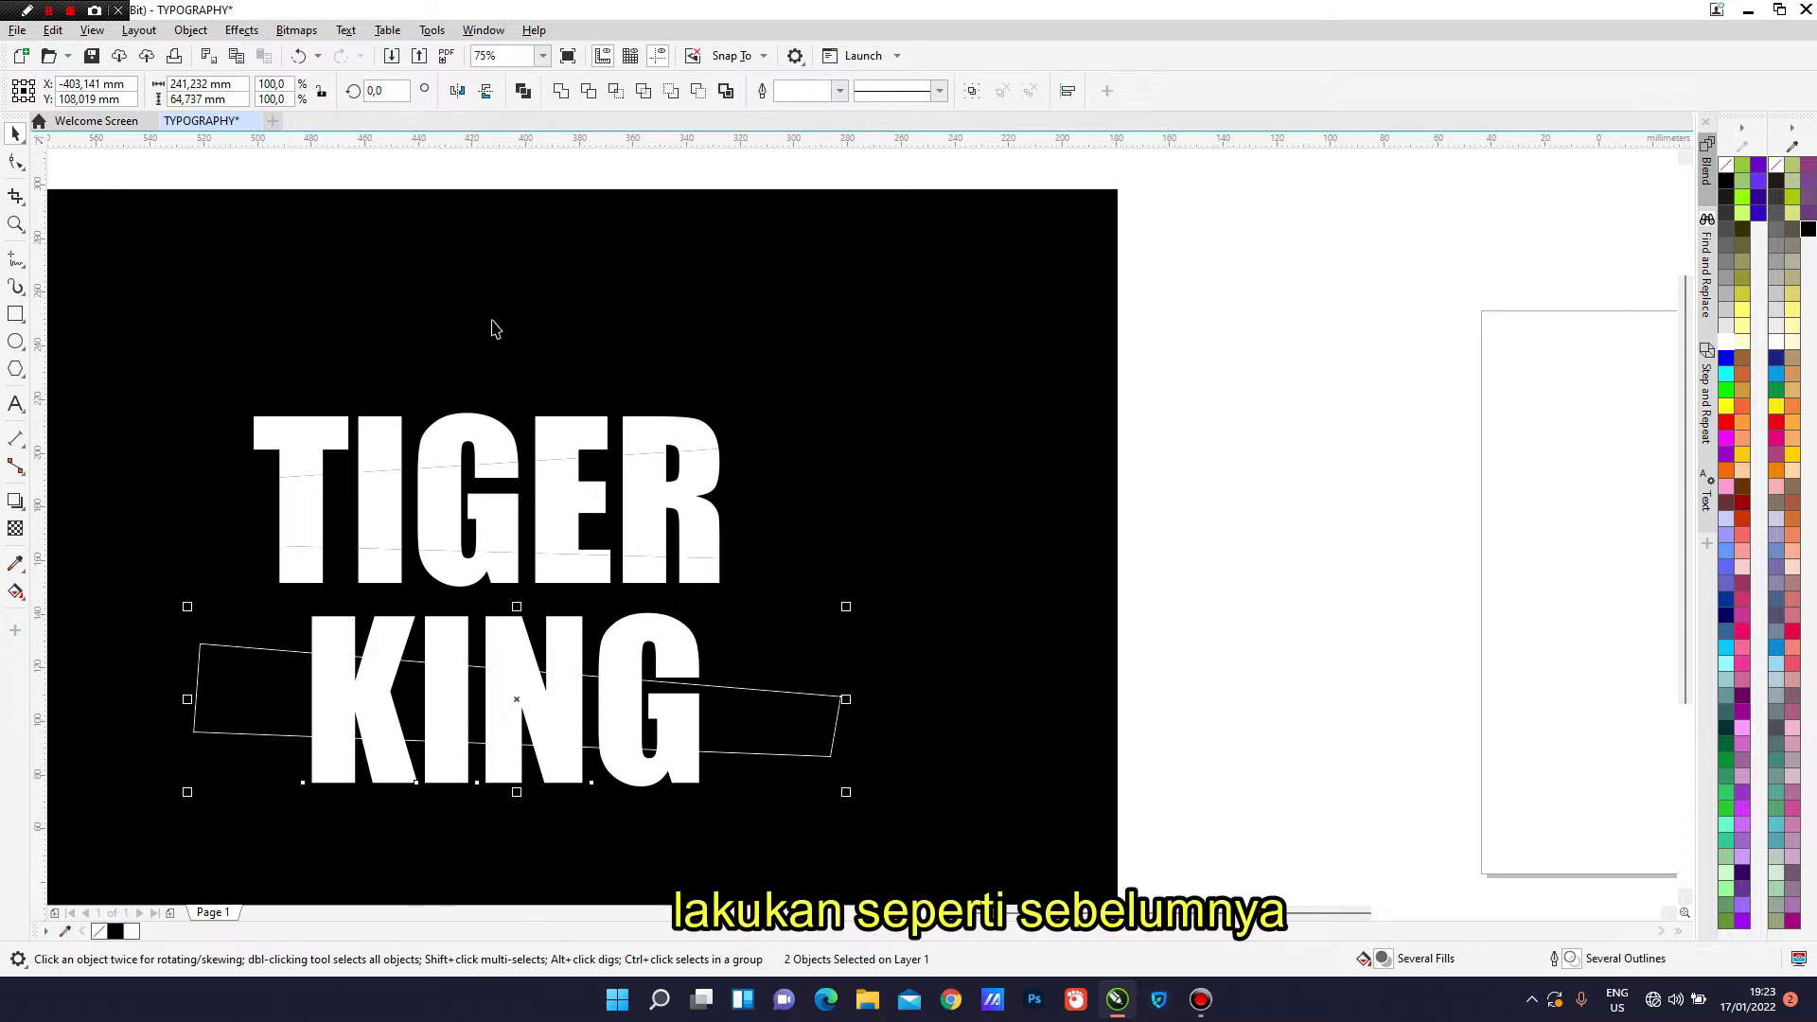
click(615, 91)
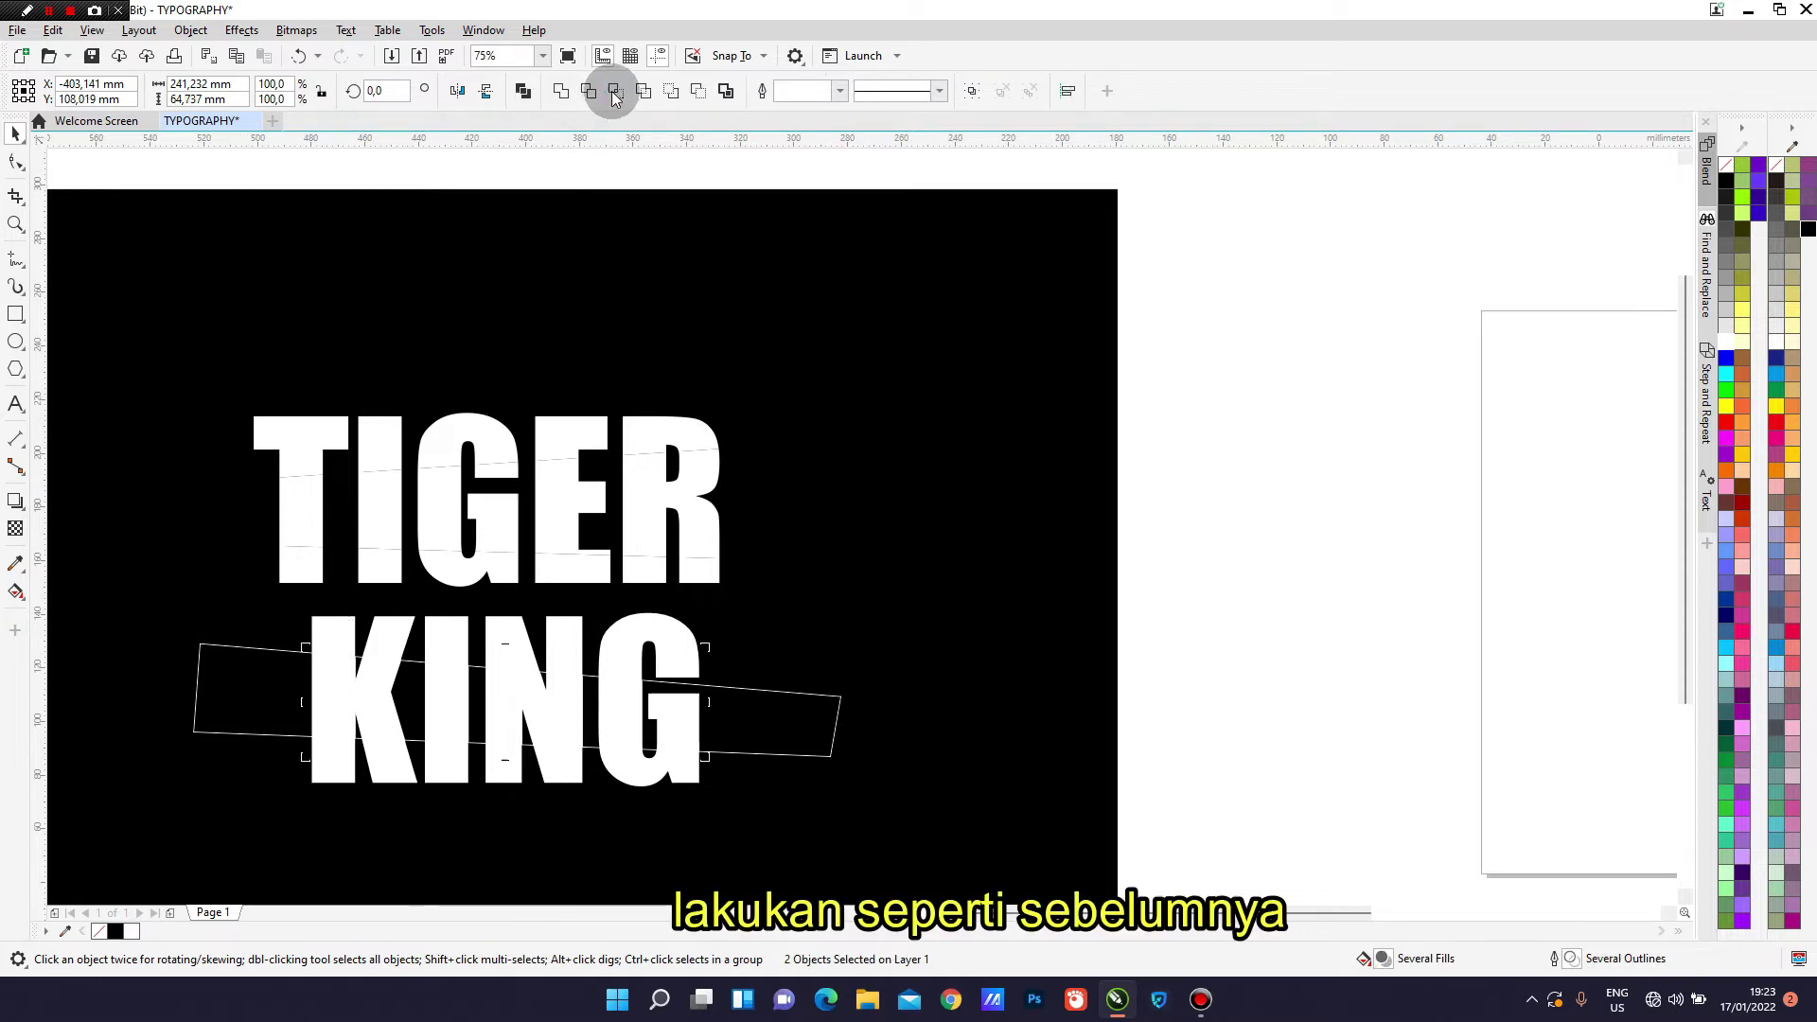
click(244, 701)
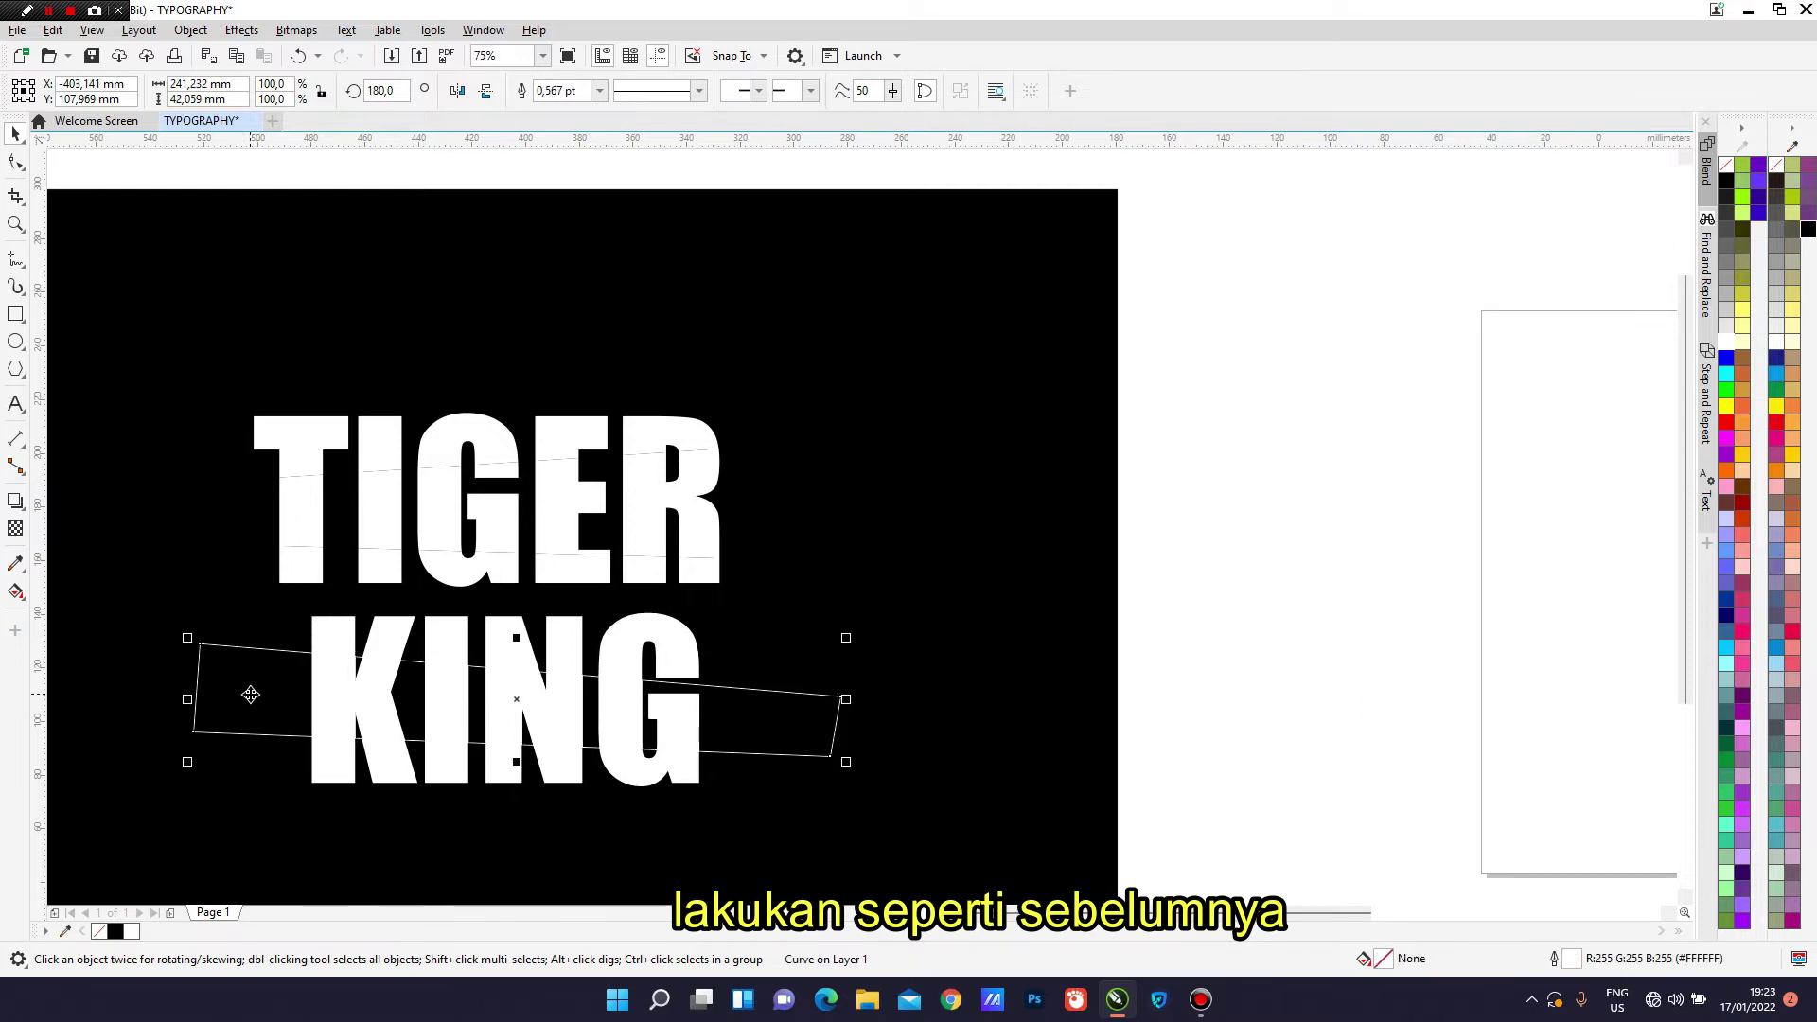
shift+click(328, 636)
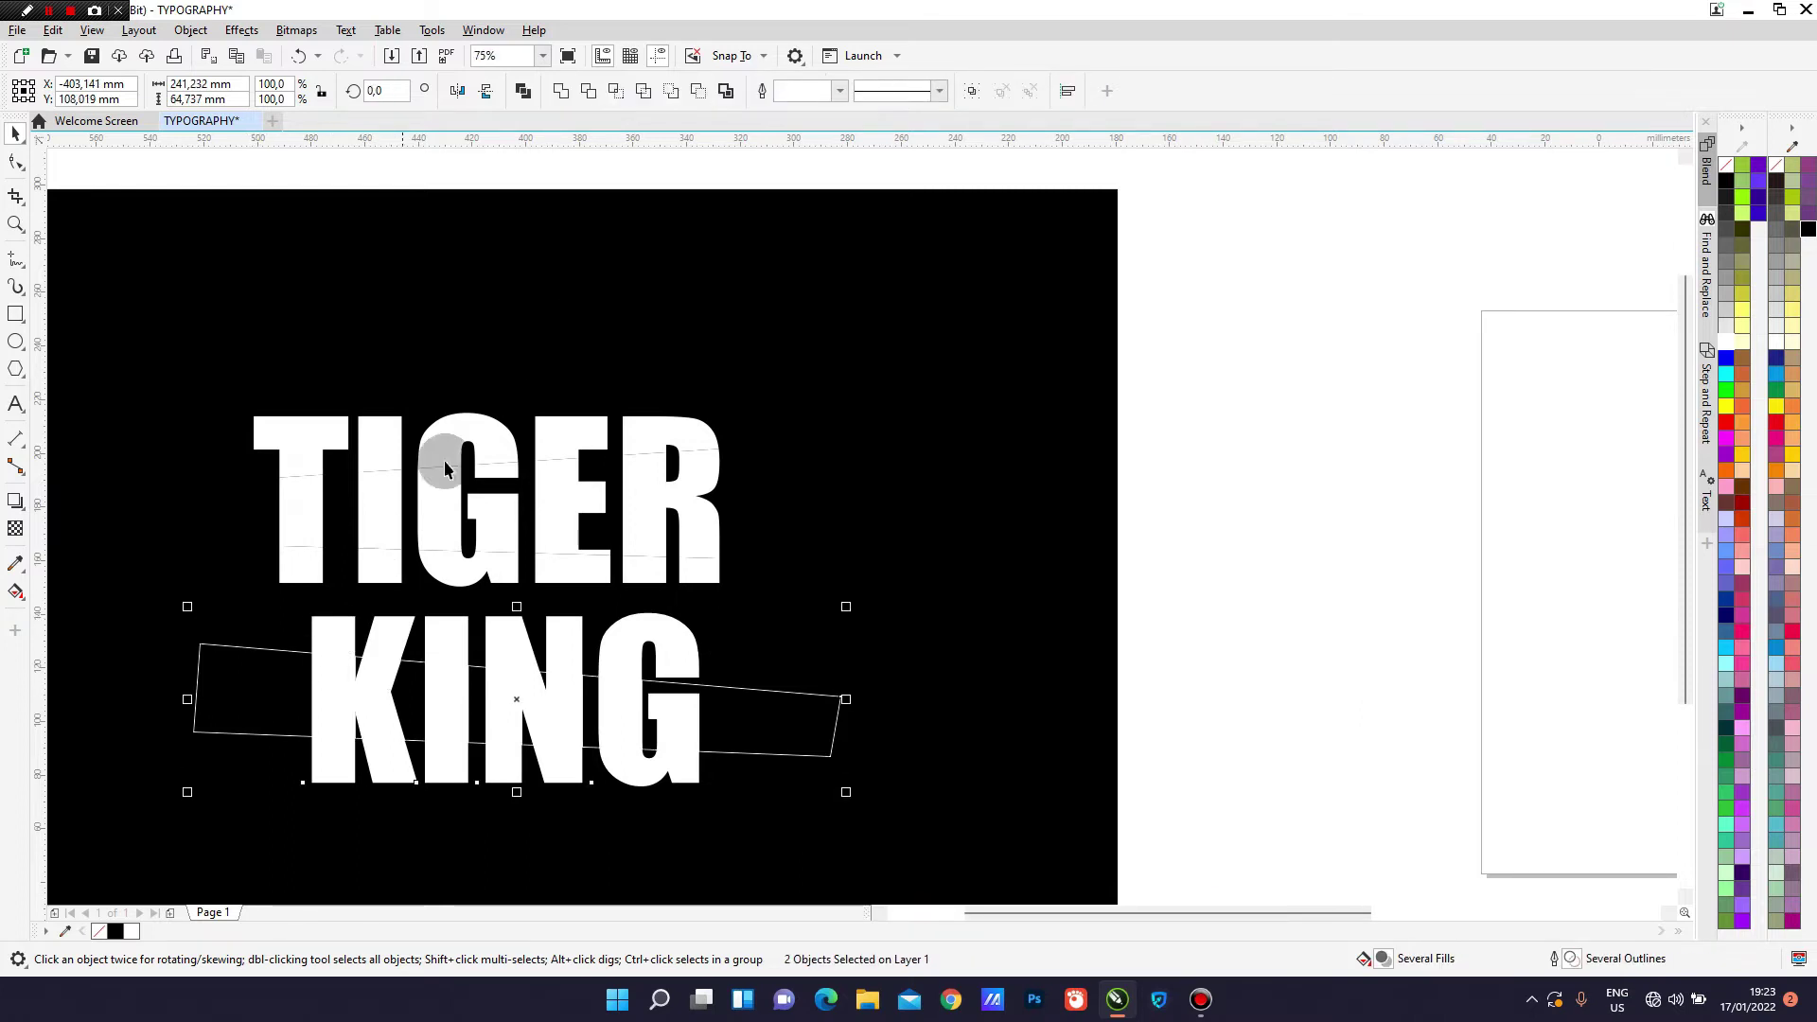
click(589, 94)
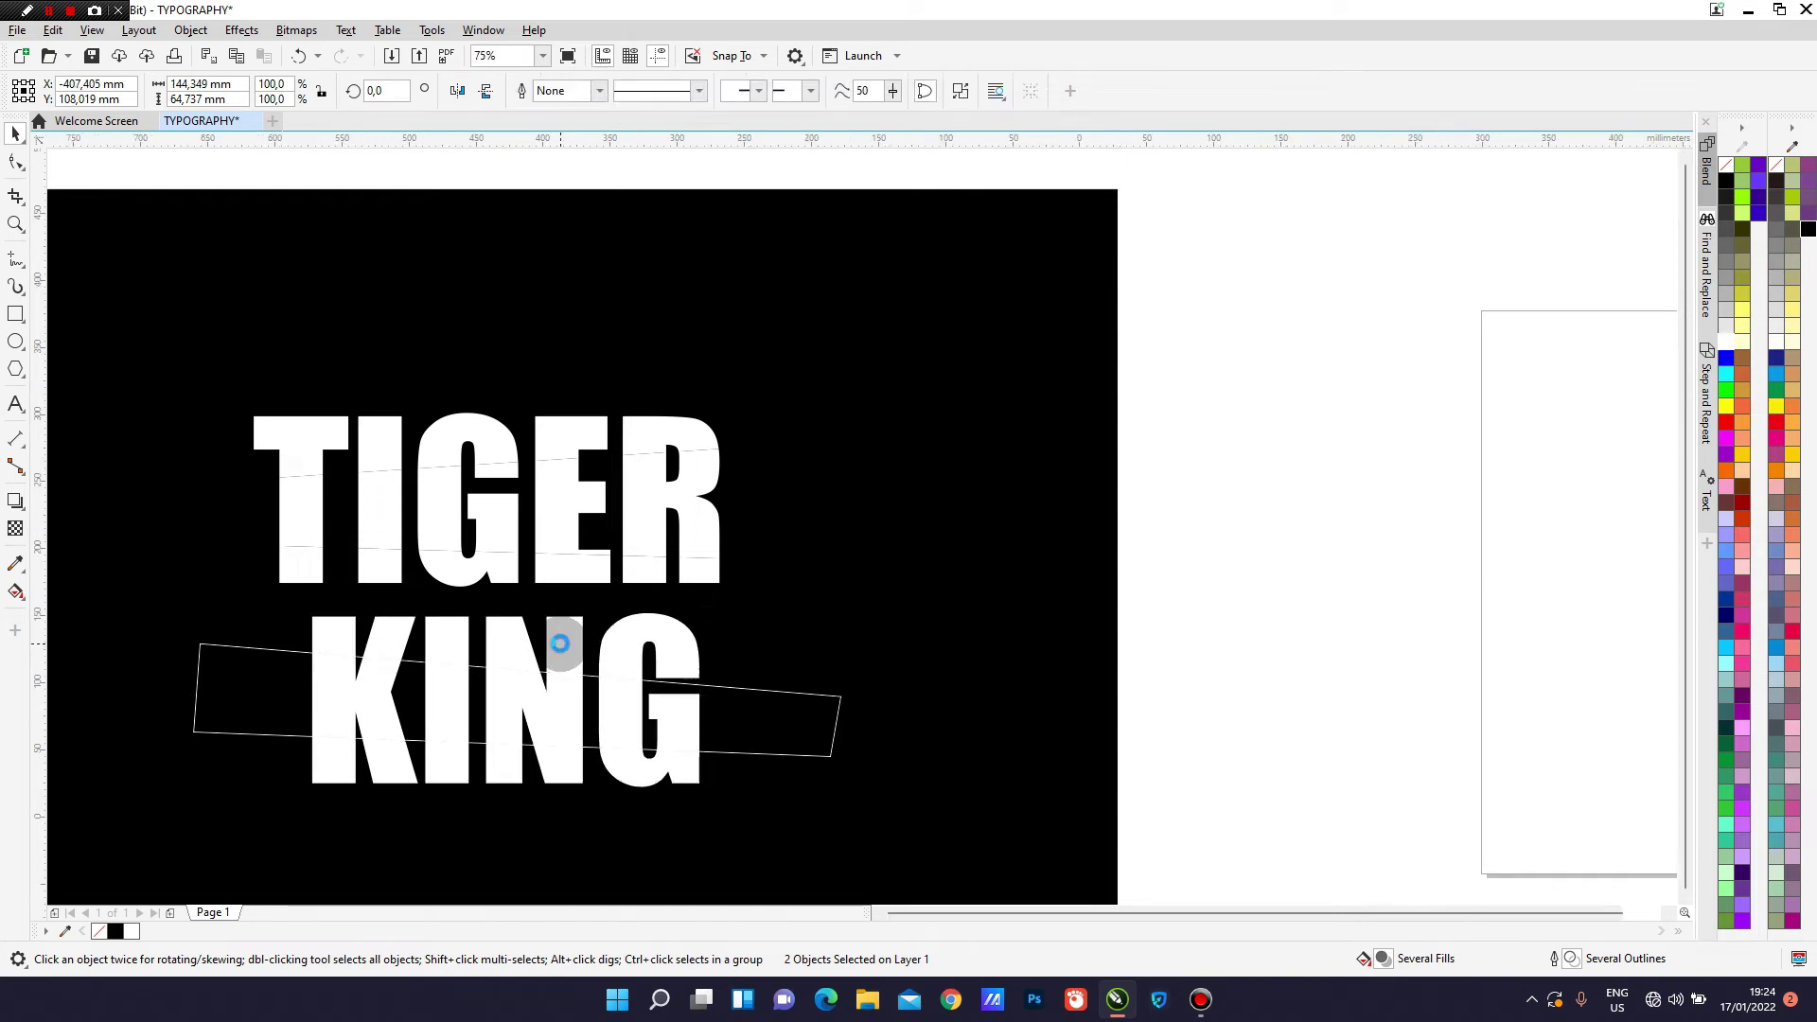
Move the outlined band away from the lettering, past the upper right corner of the black background.
scroll(563, 644, down, 2)
drag(400, 666, 769, 553)
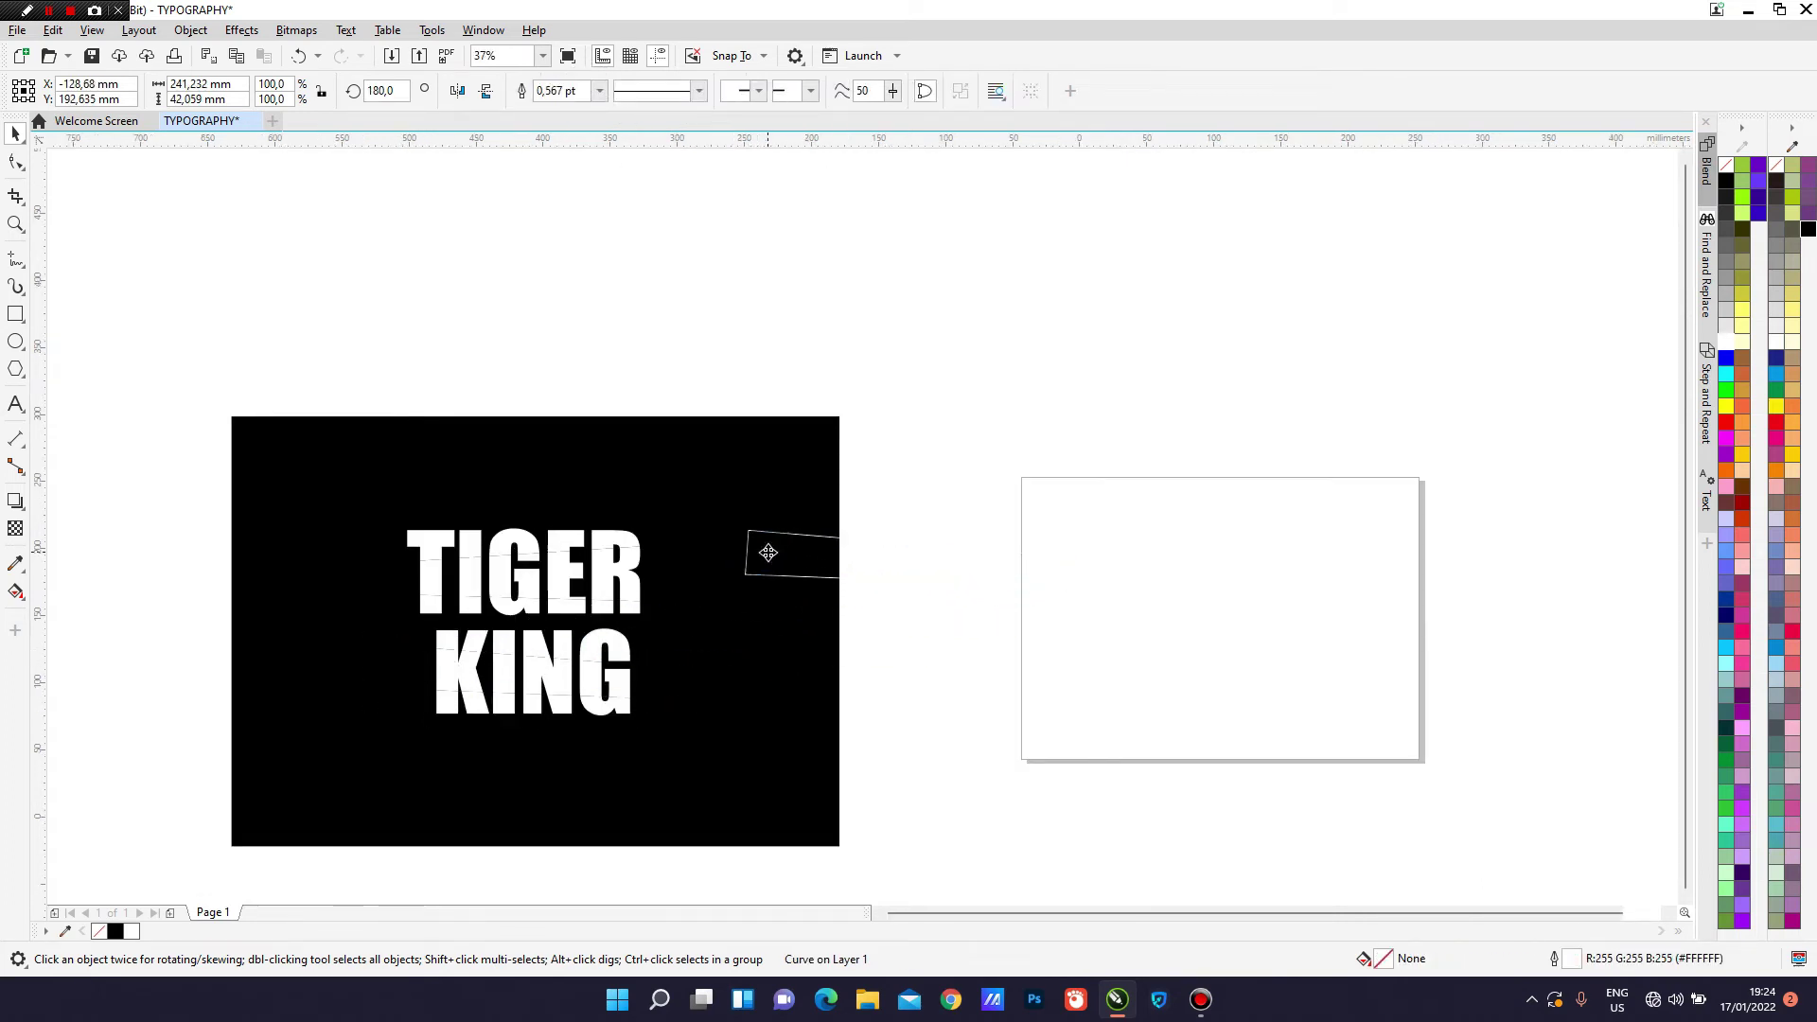
scroll(516, 613, up, 2)
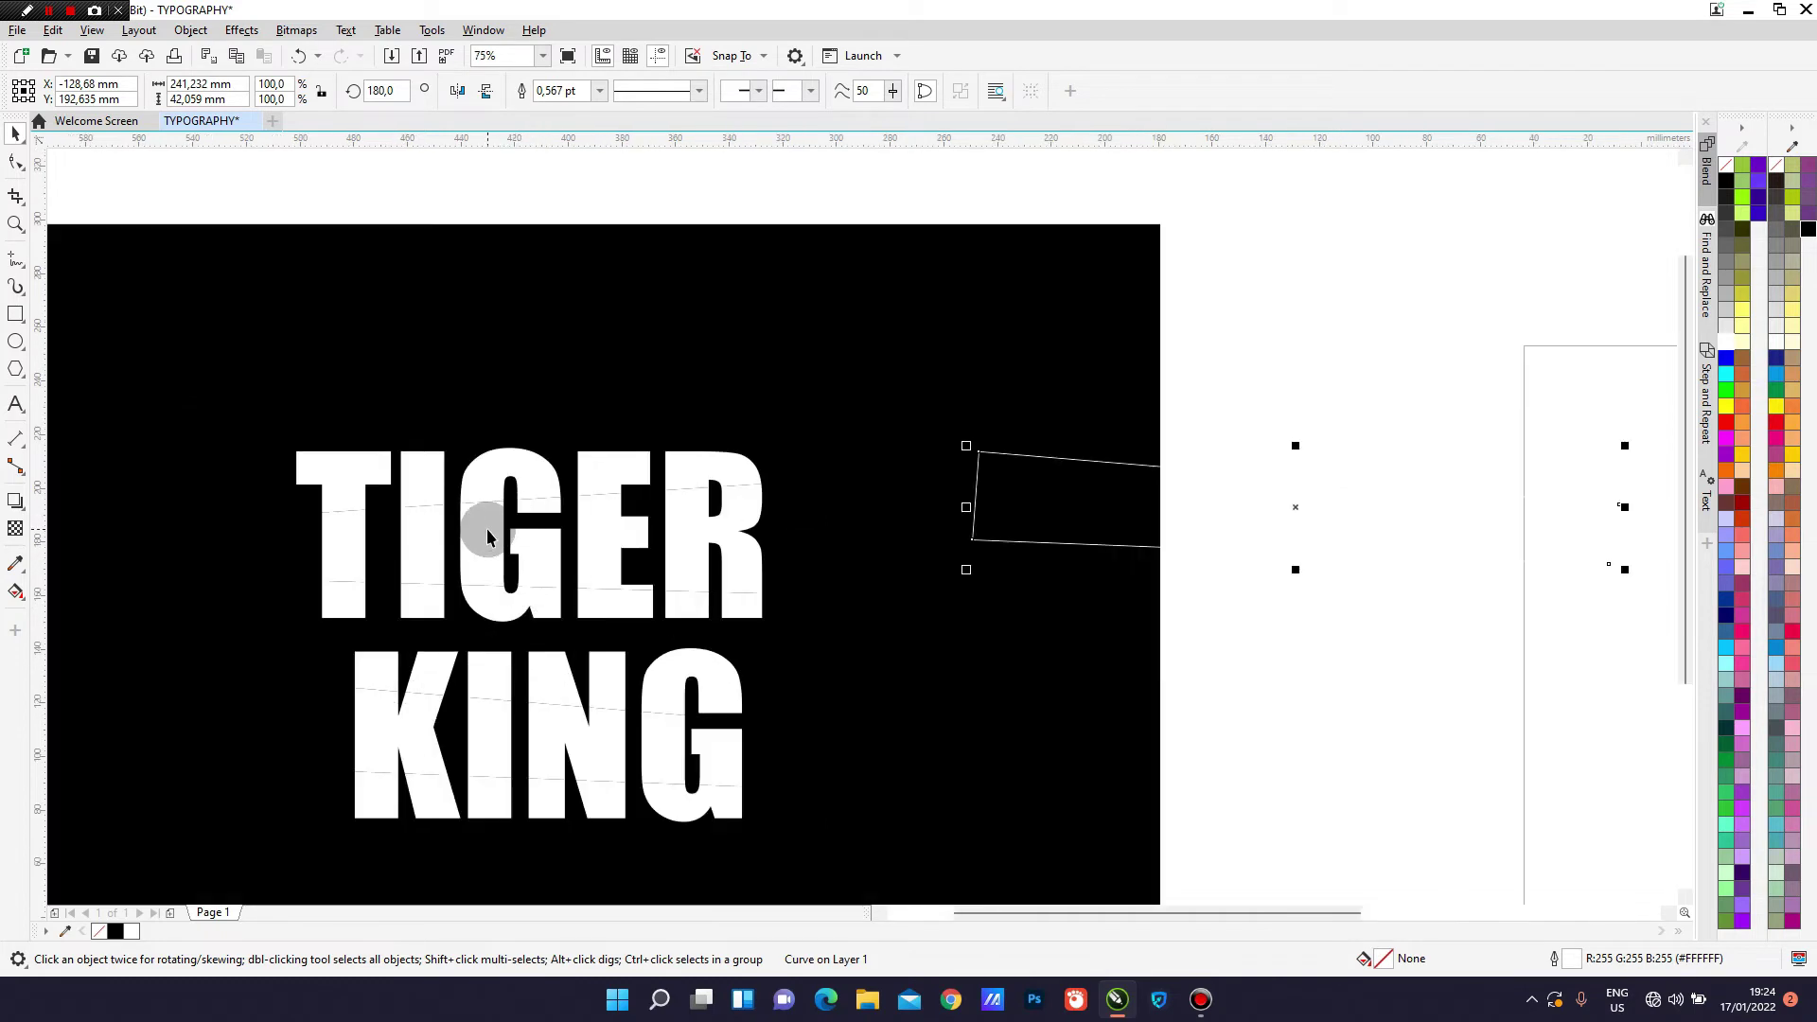
drag(1261, 511, 1357, 245)
Apply a vertical fountain fill running upward through the middle band of TIGER with the Interactive Fill tool.
click(602, 530)
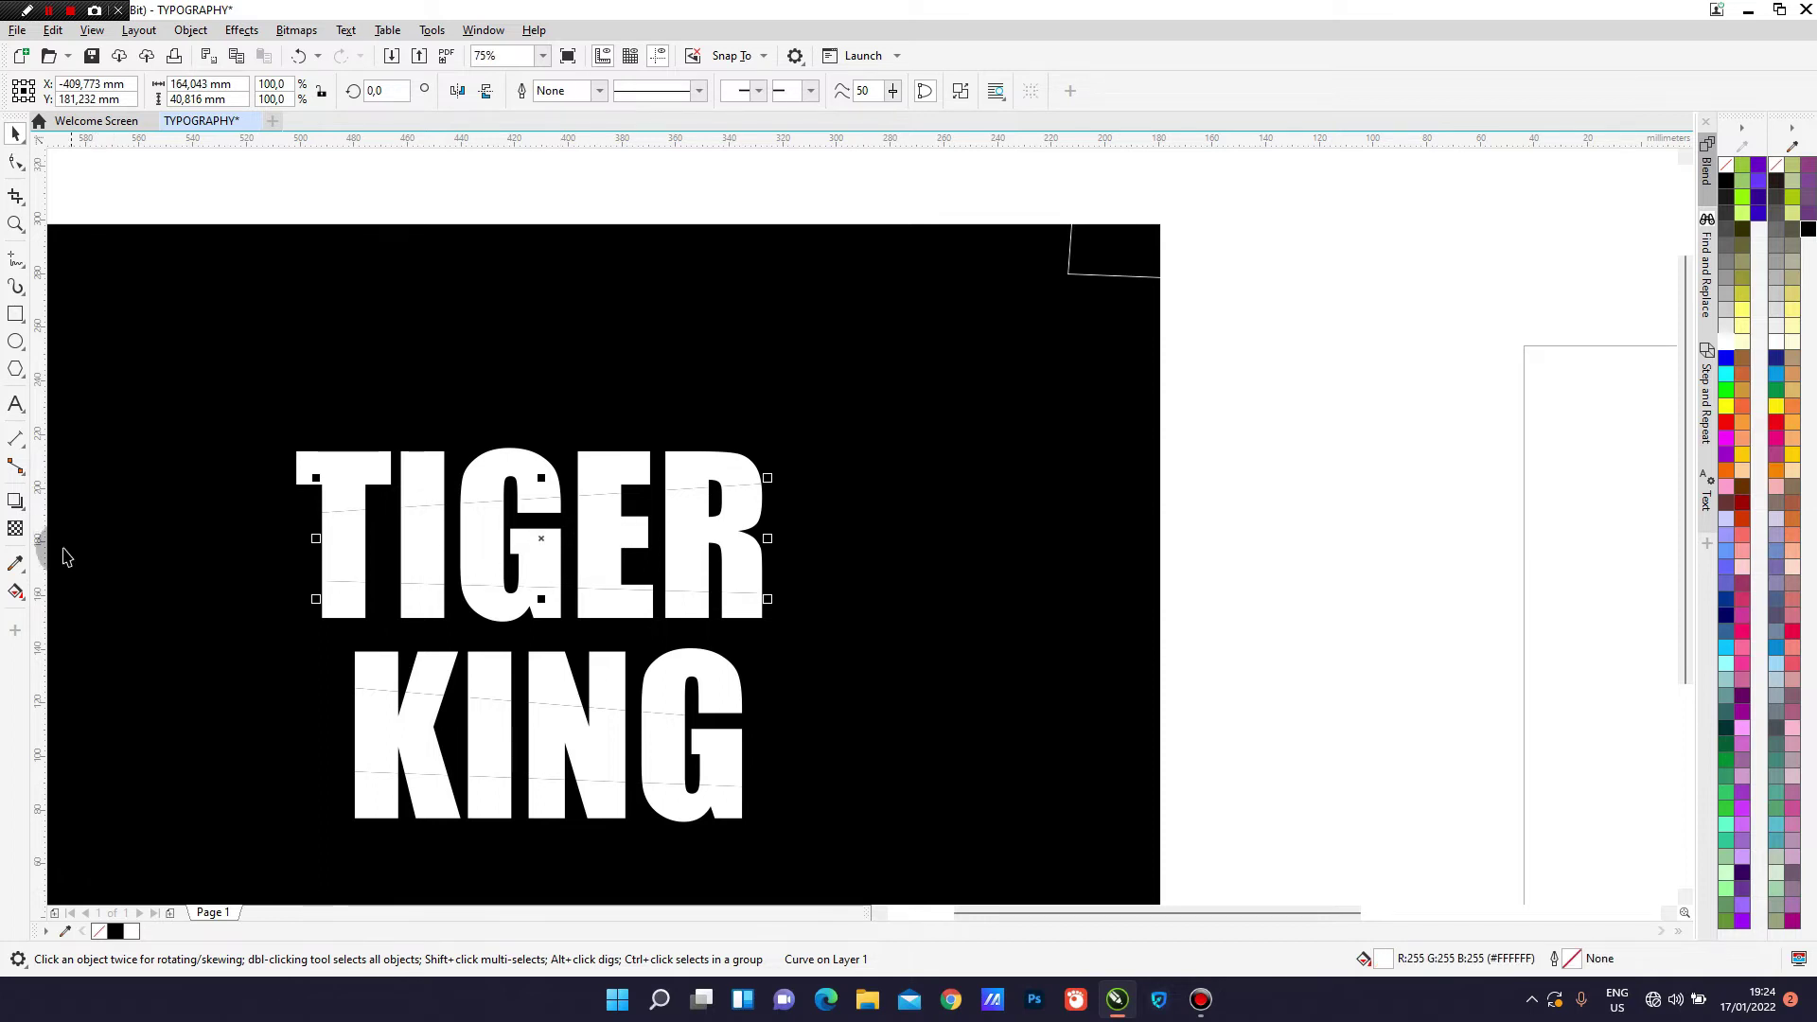
click(27, 607)
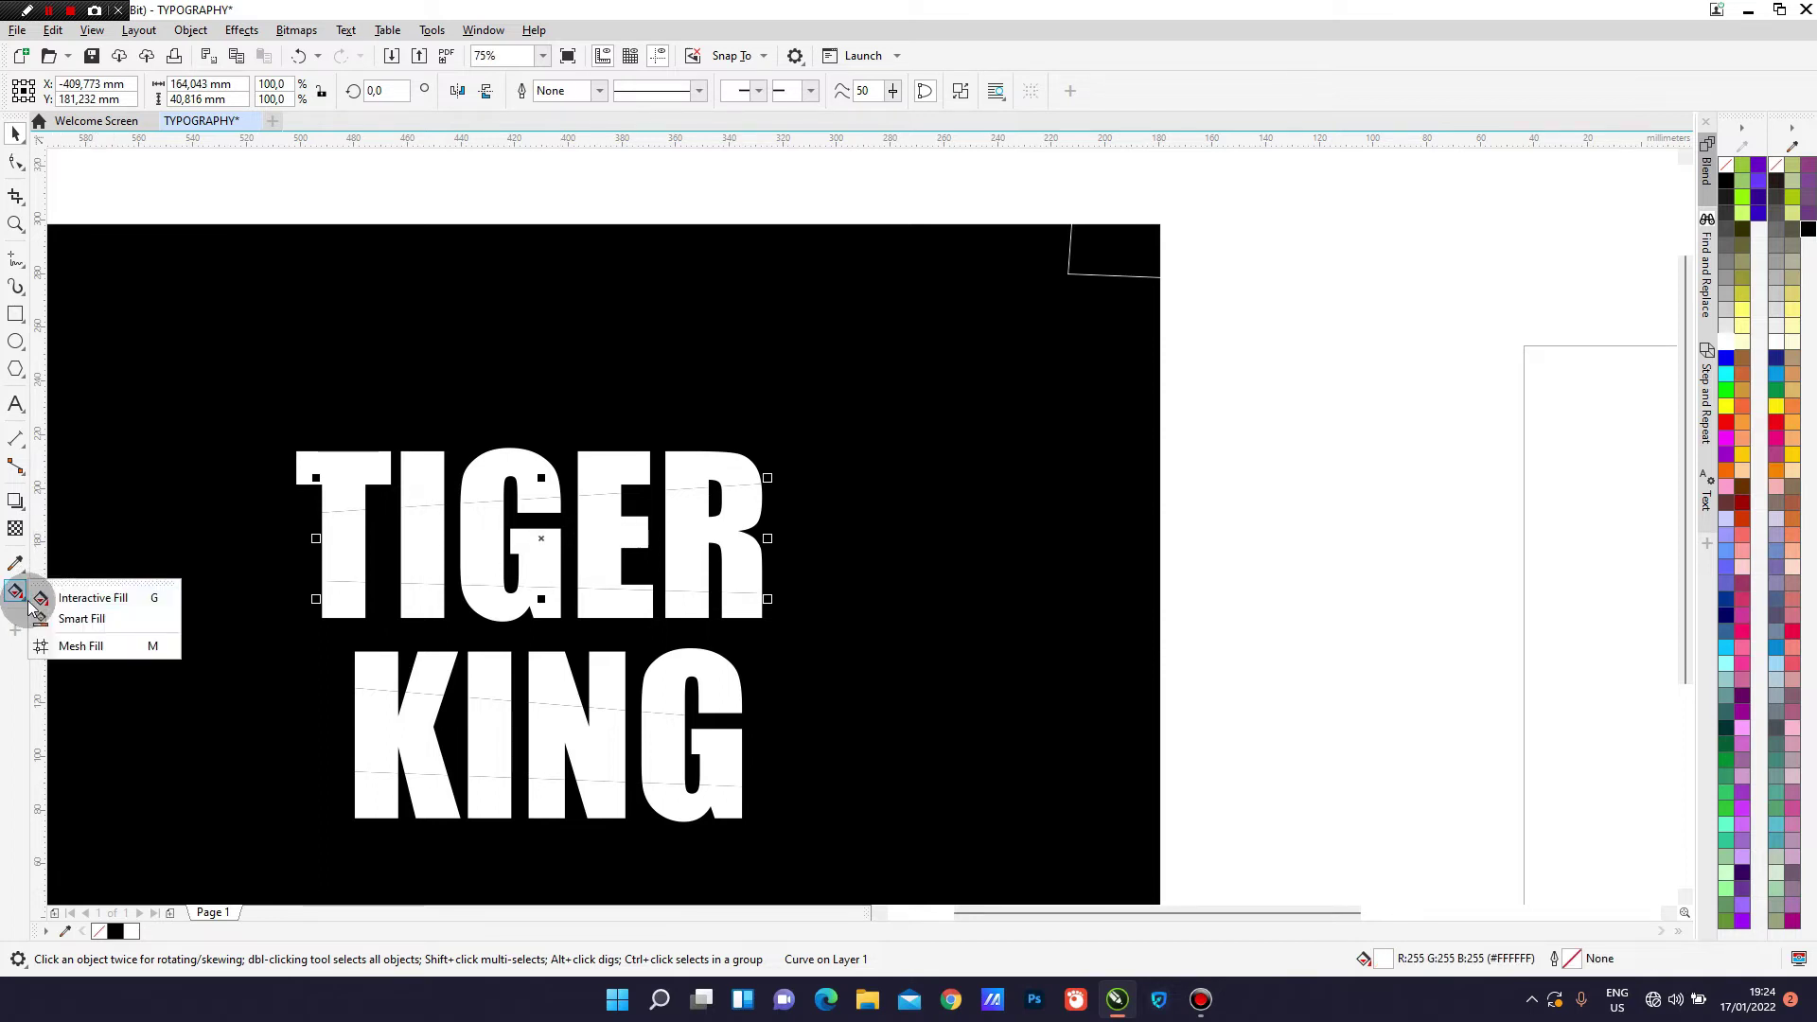
click(106, 598)
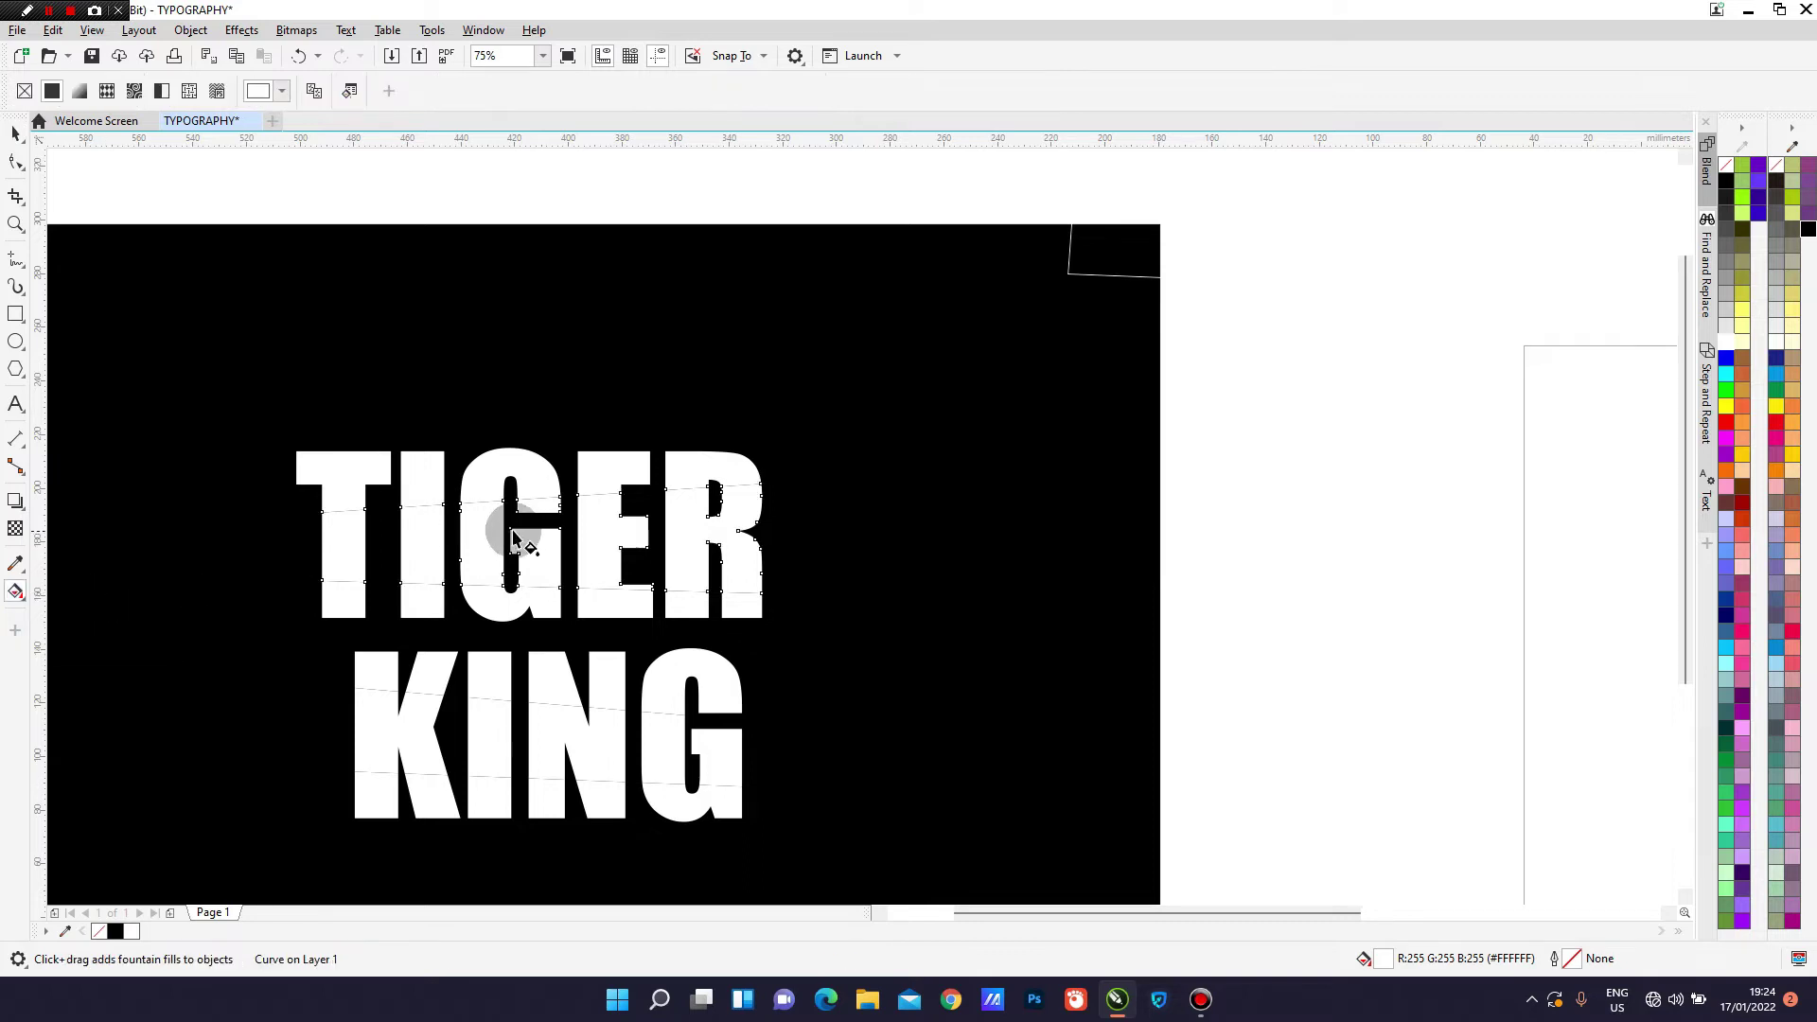
scroll(557, 536, up, 2)
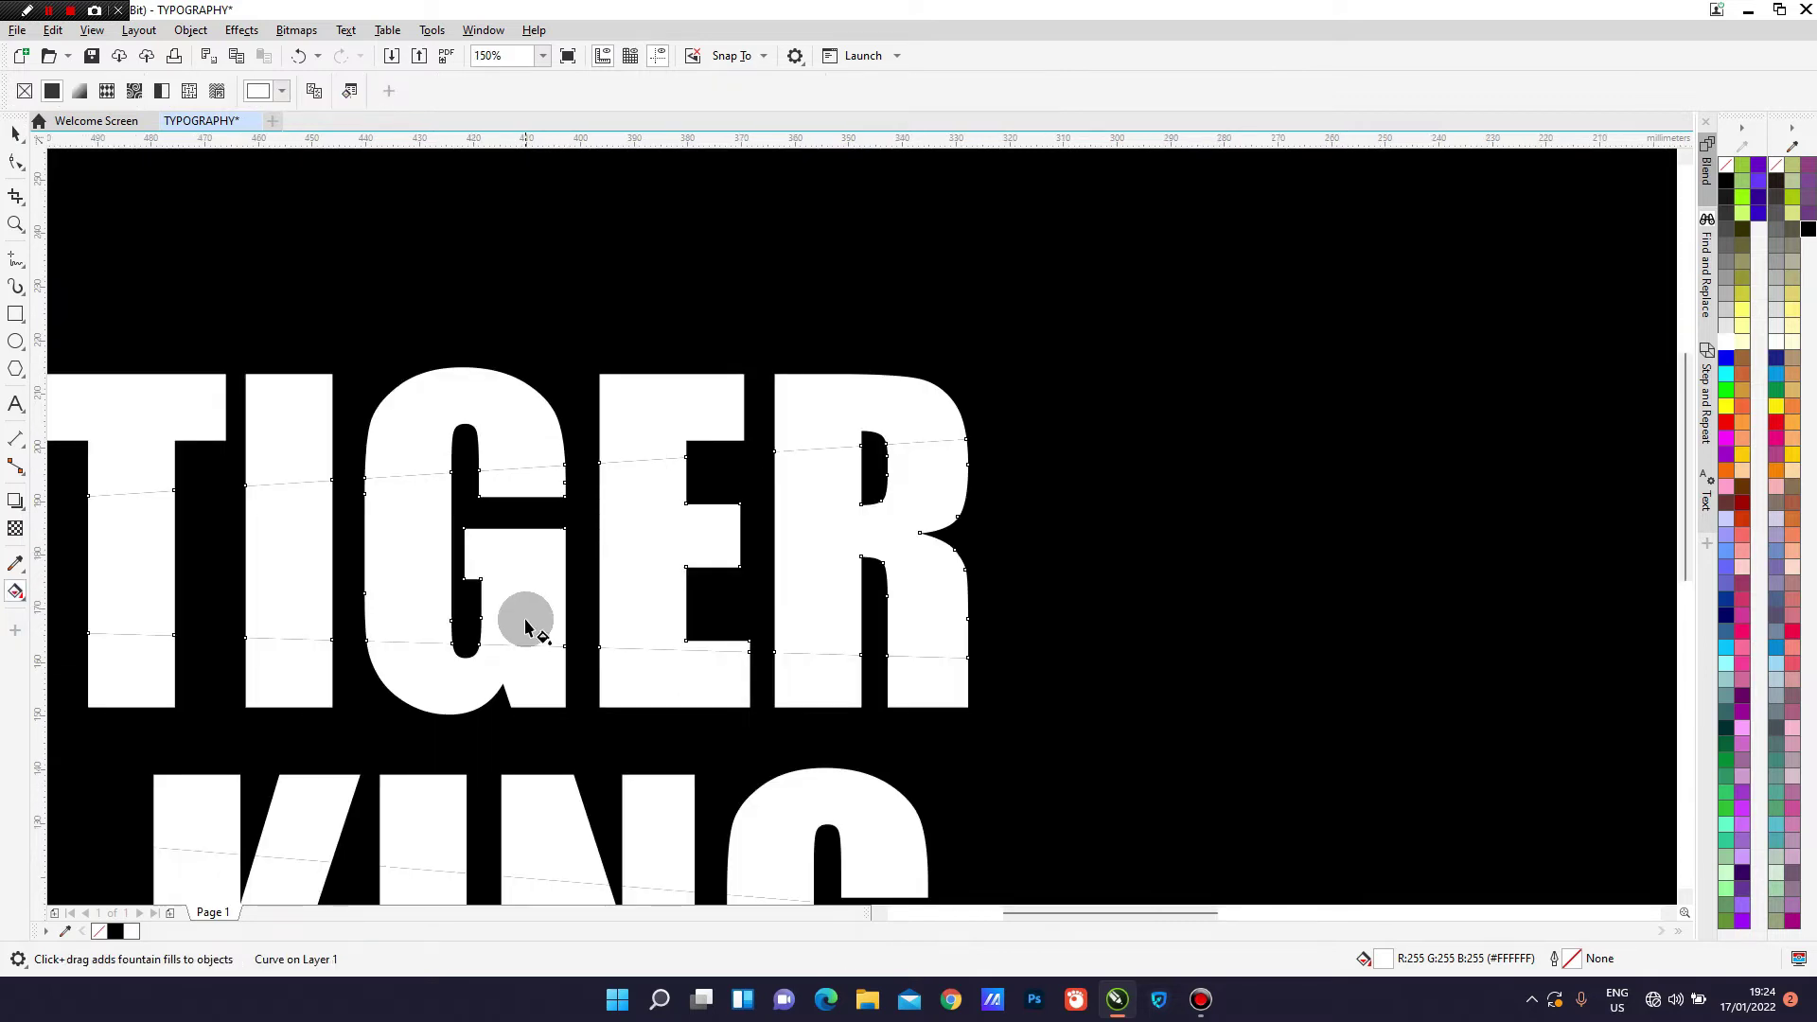
drag(524, 622, 521, 499)
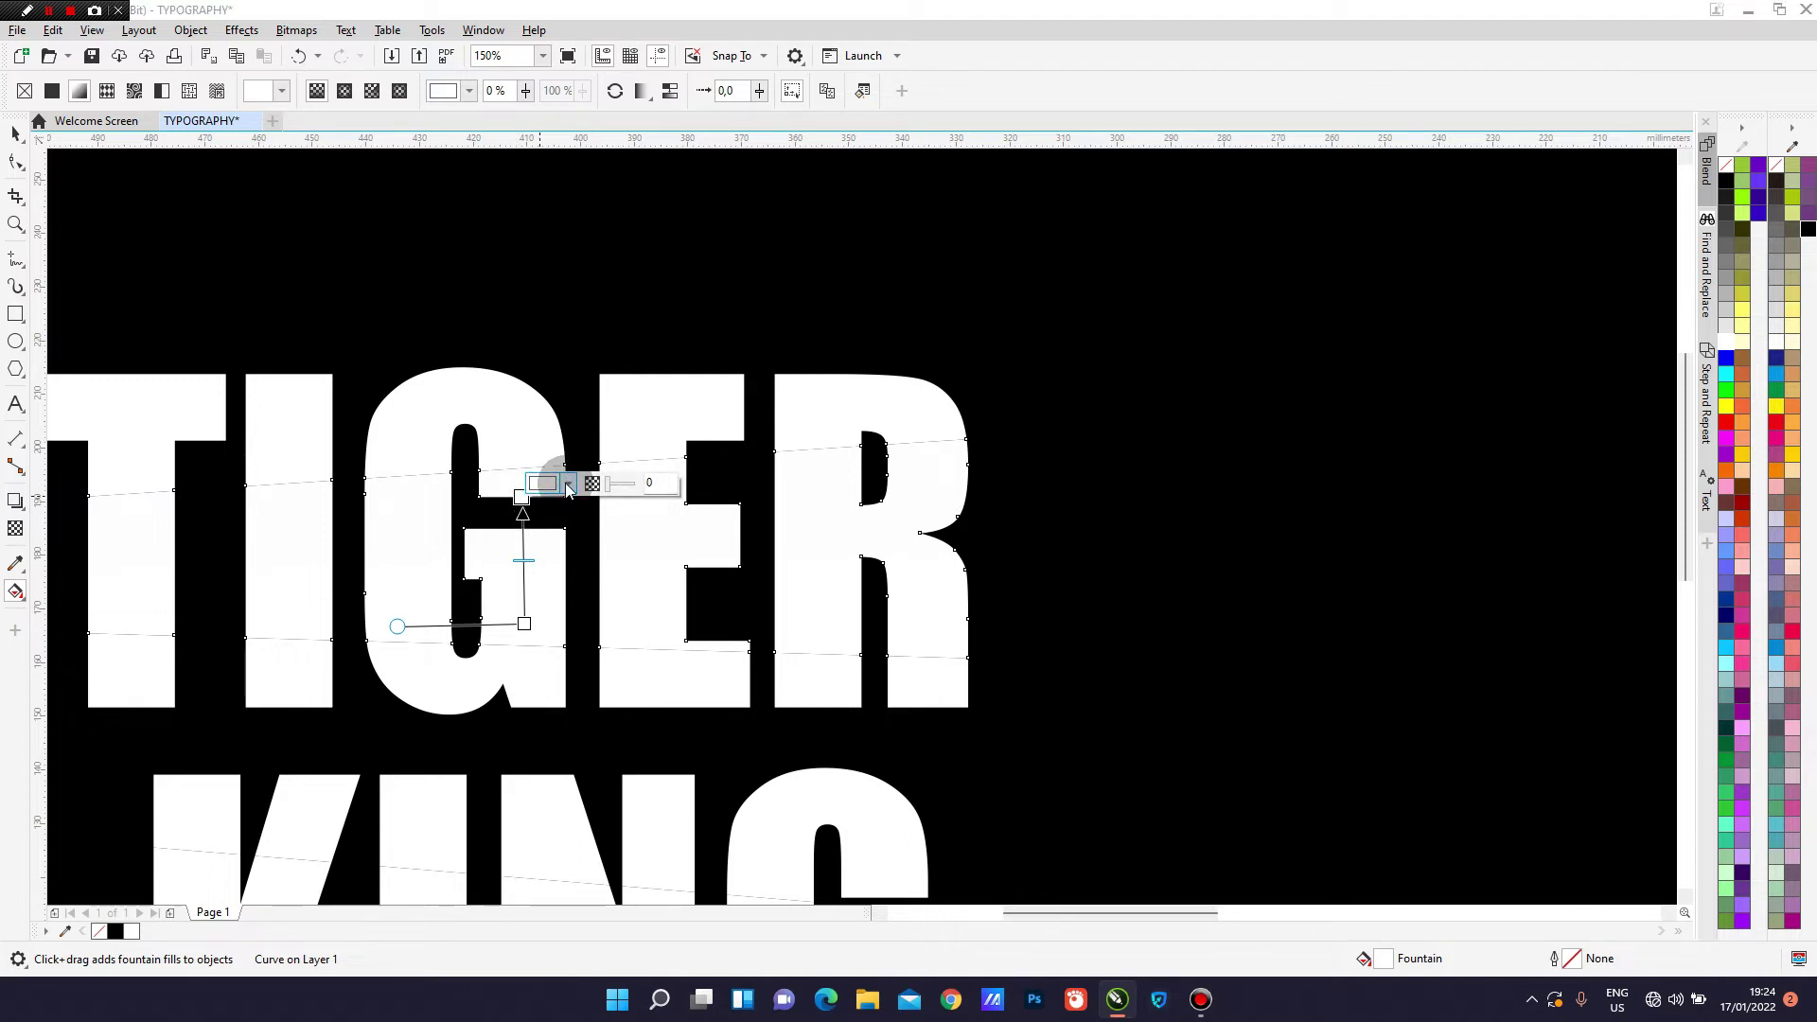
Set the upper end color of the TIGER band's fountain fill to gray #8C8C8C.
click(566, 483)
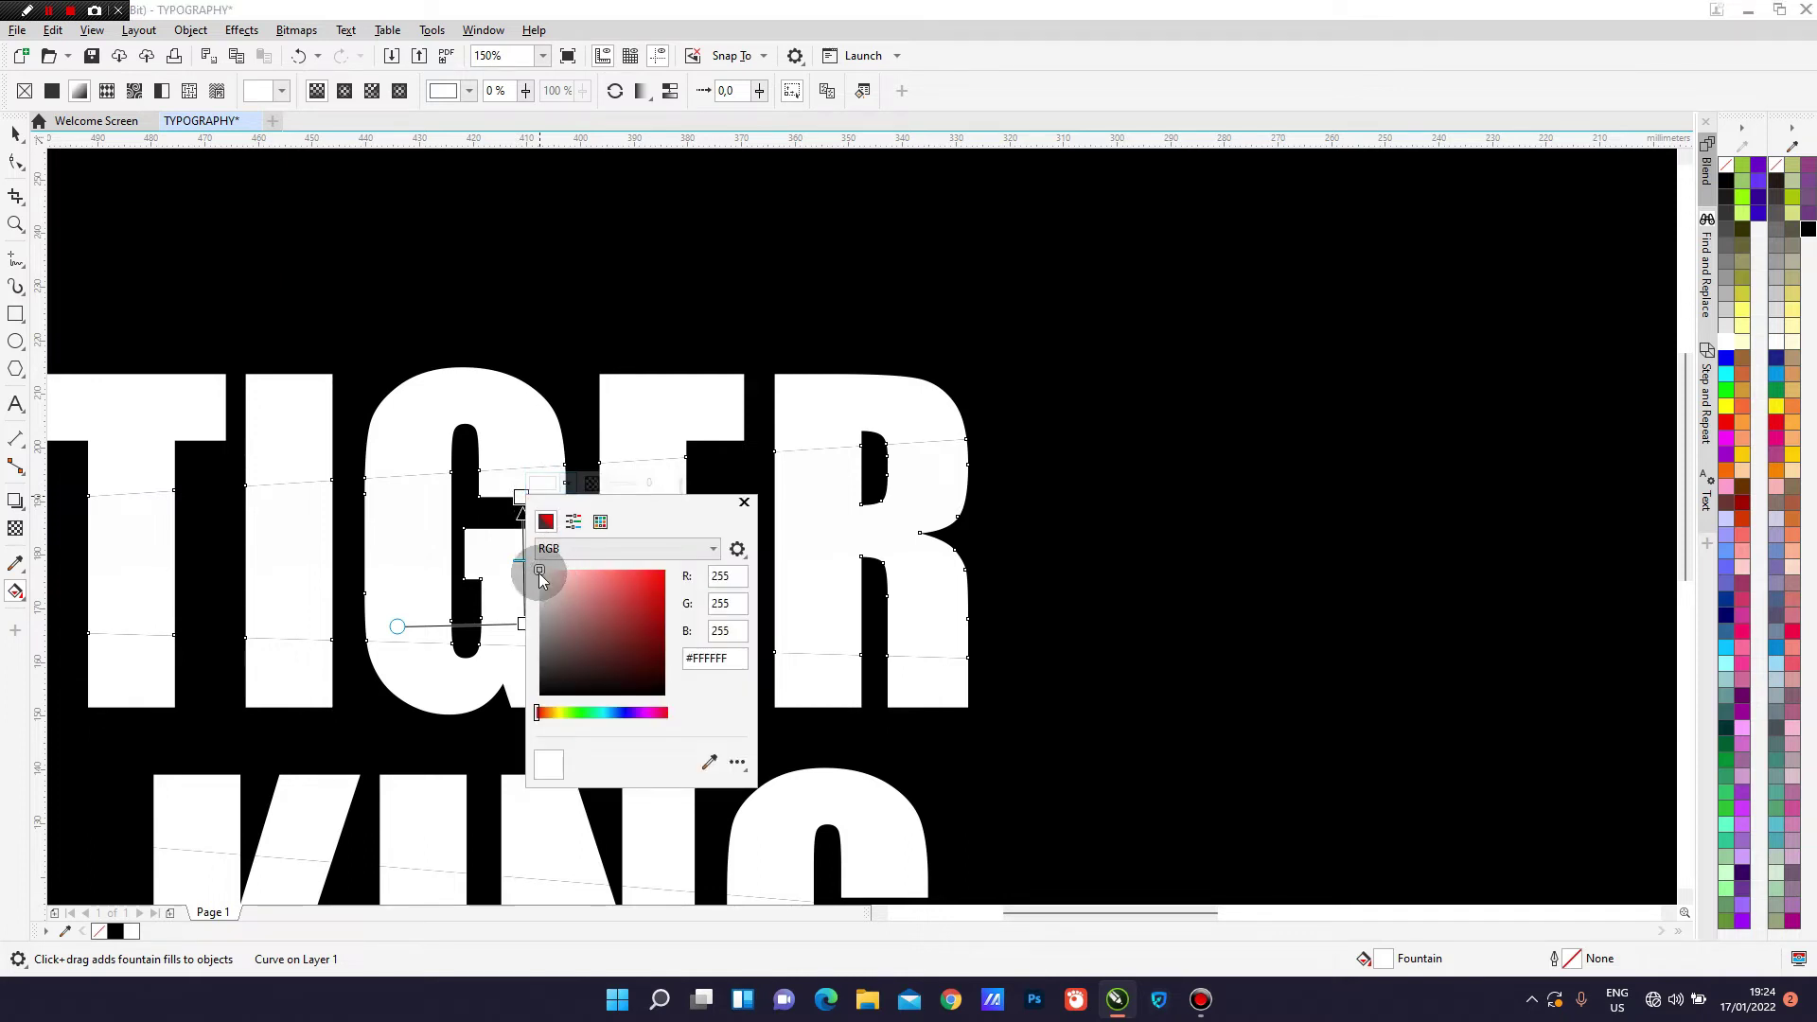
drag(541, 576, 541, 617)
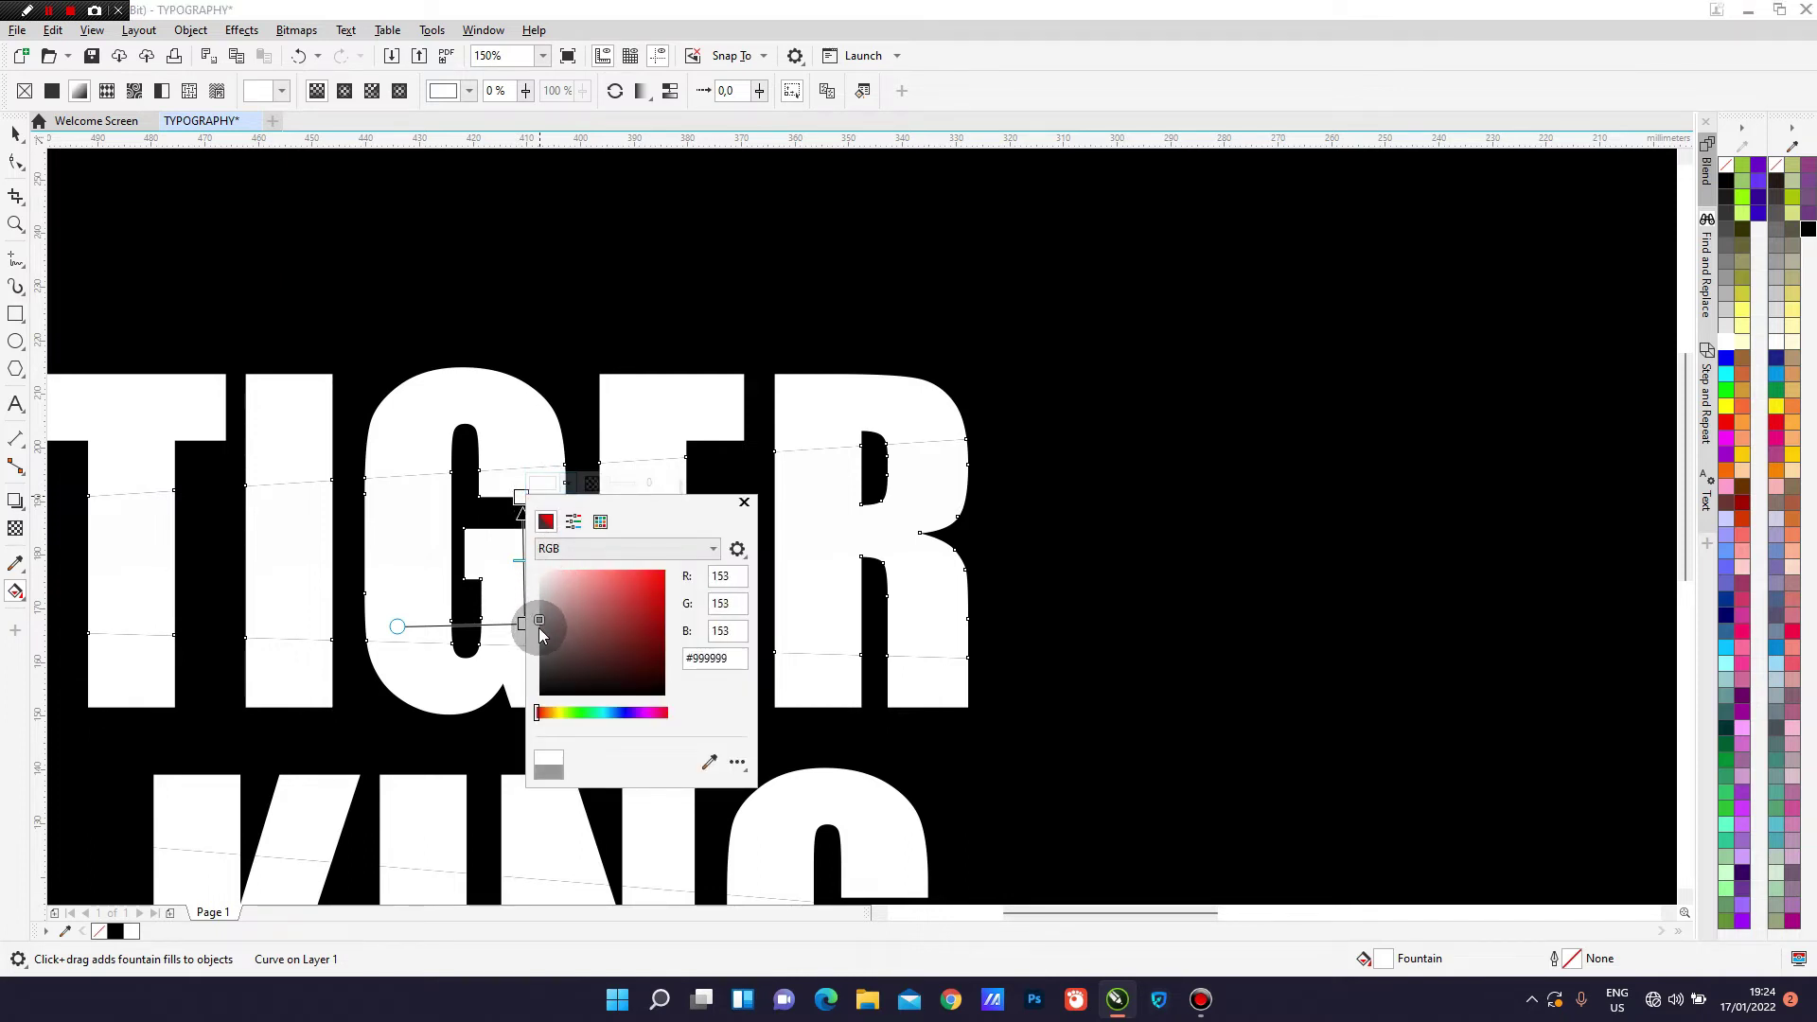
drag(538, 630, 537, 626)
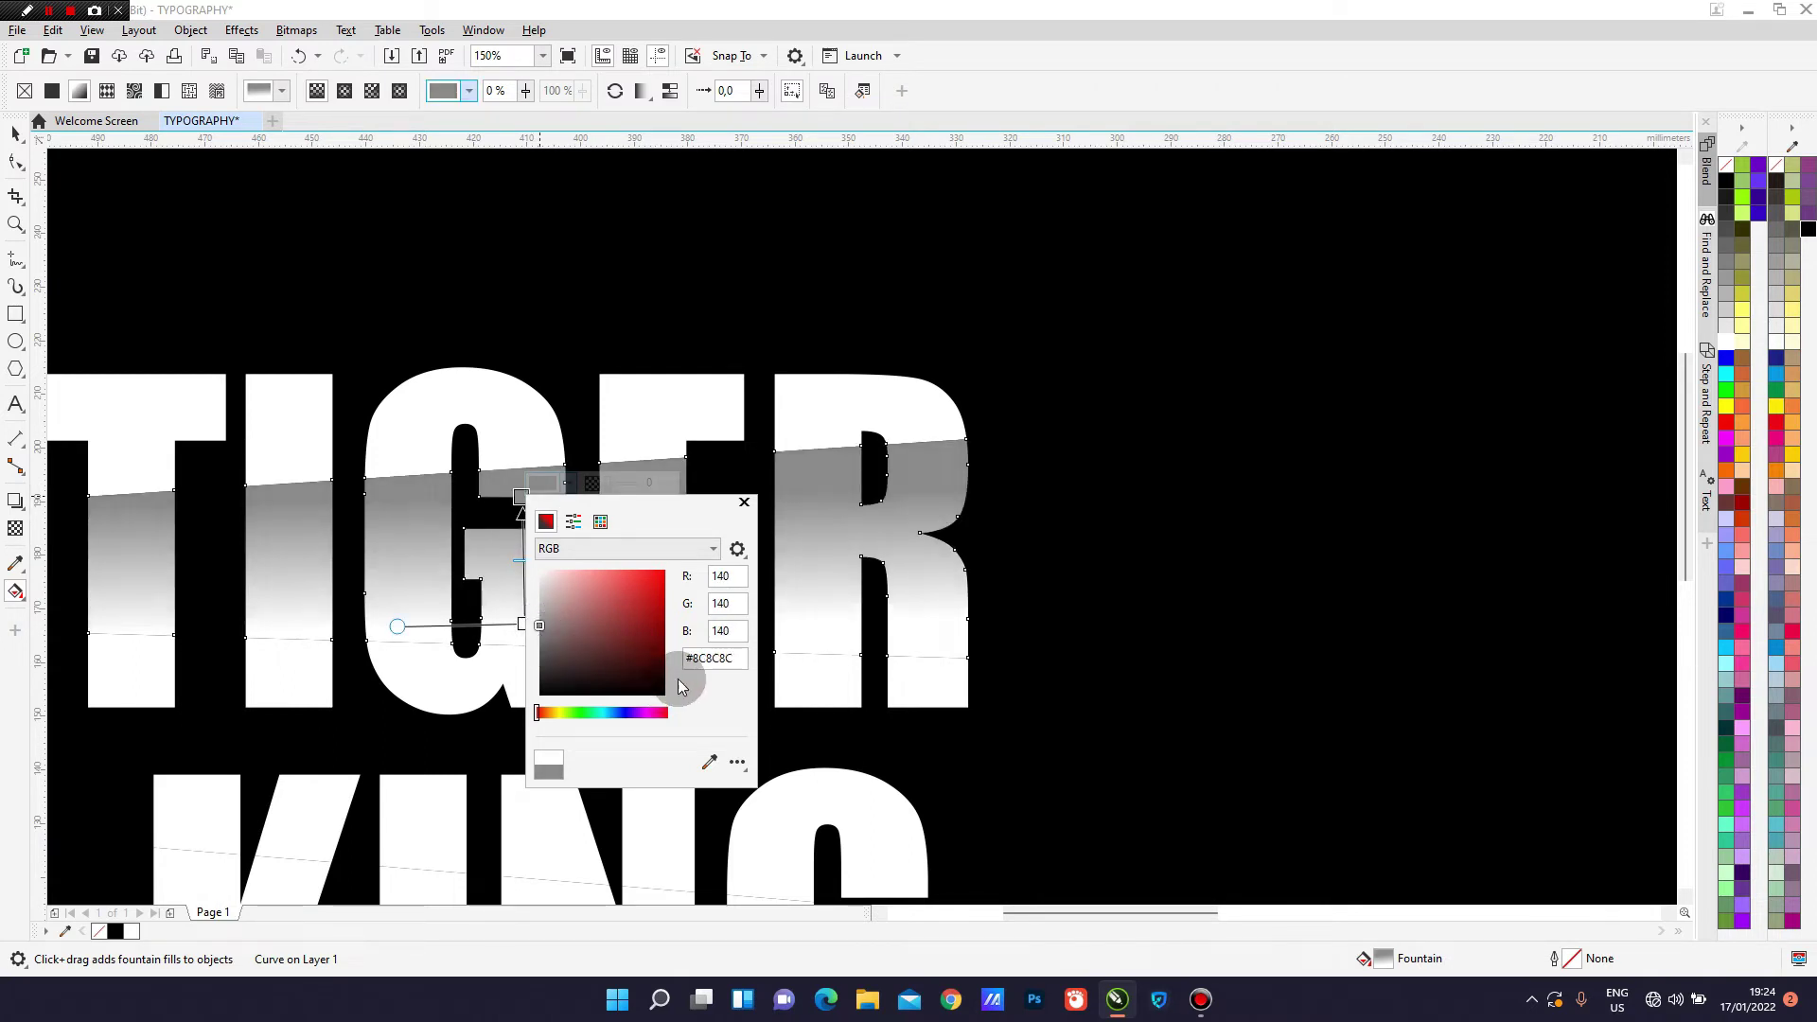
click(721, 573)
click(537, 629)
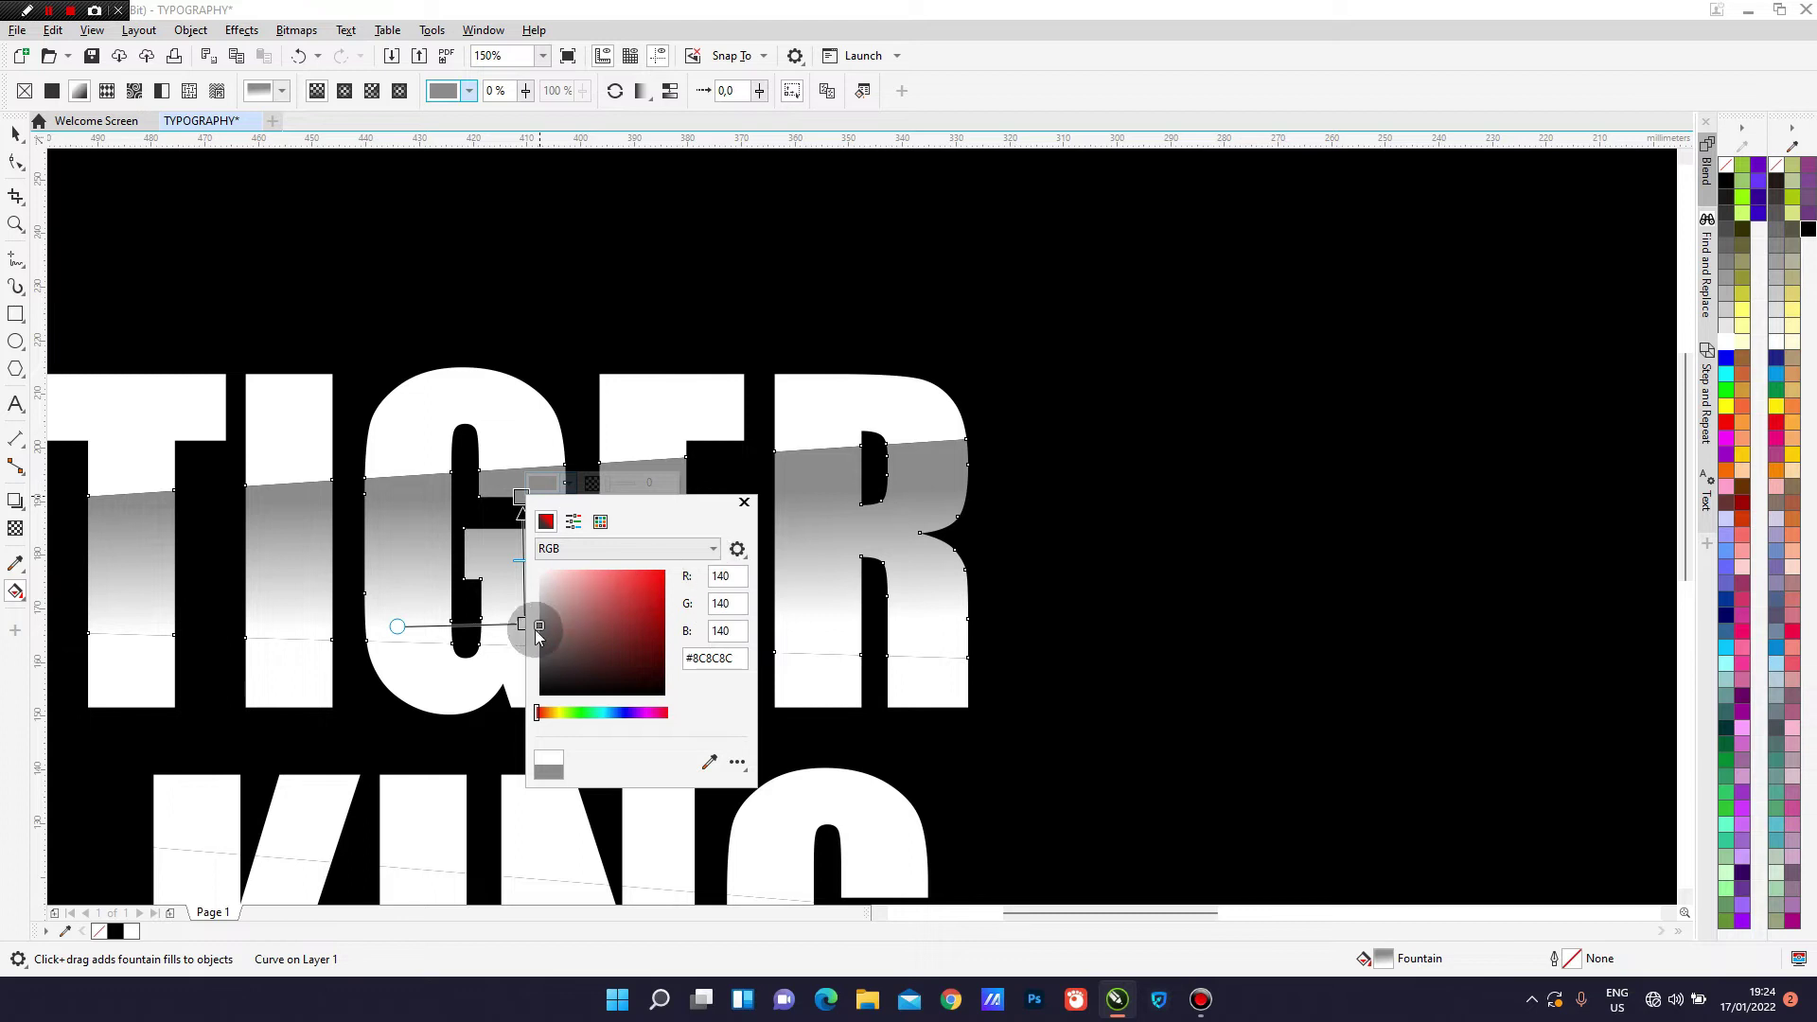
click(744, 503)
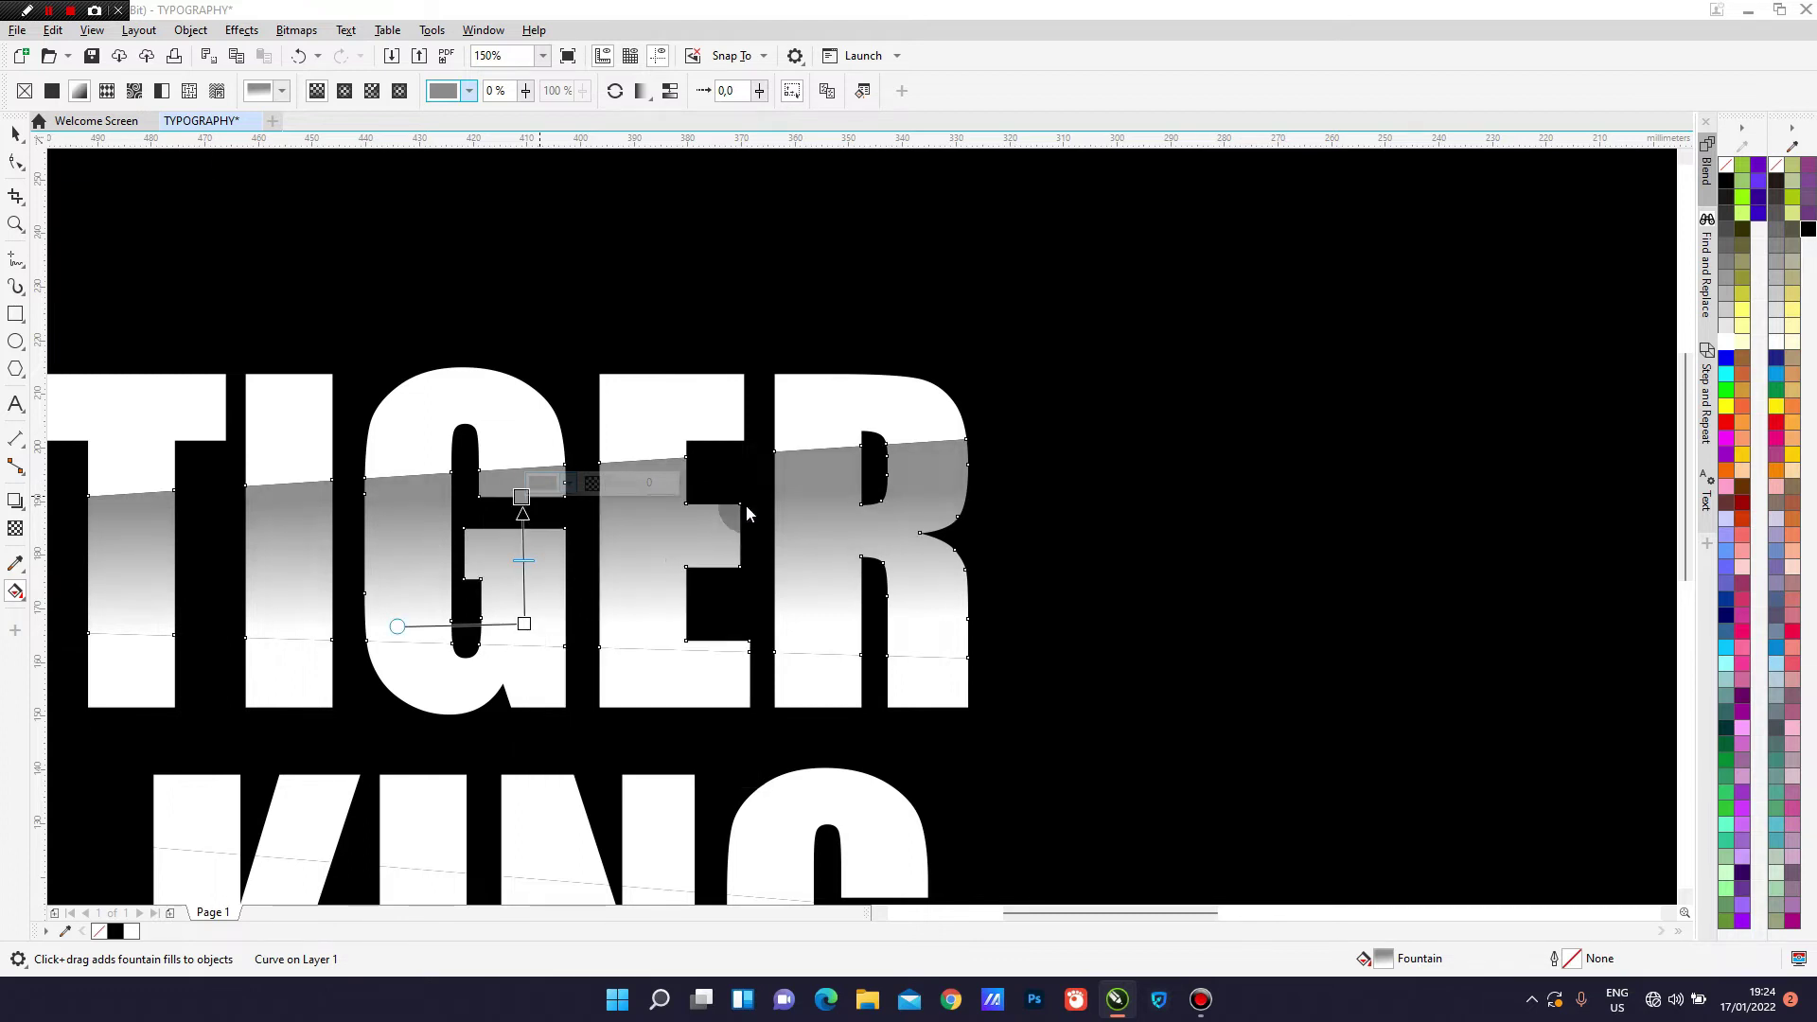
Set the lower end color of the TIGER band's fountain fill to gray #878787.
click(525, 625)
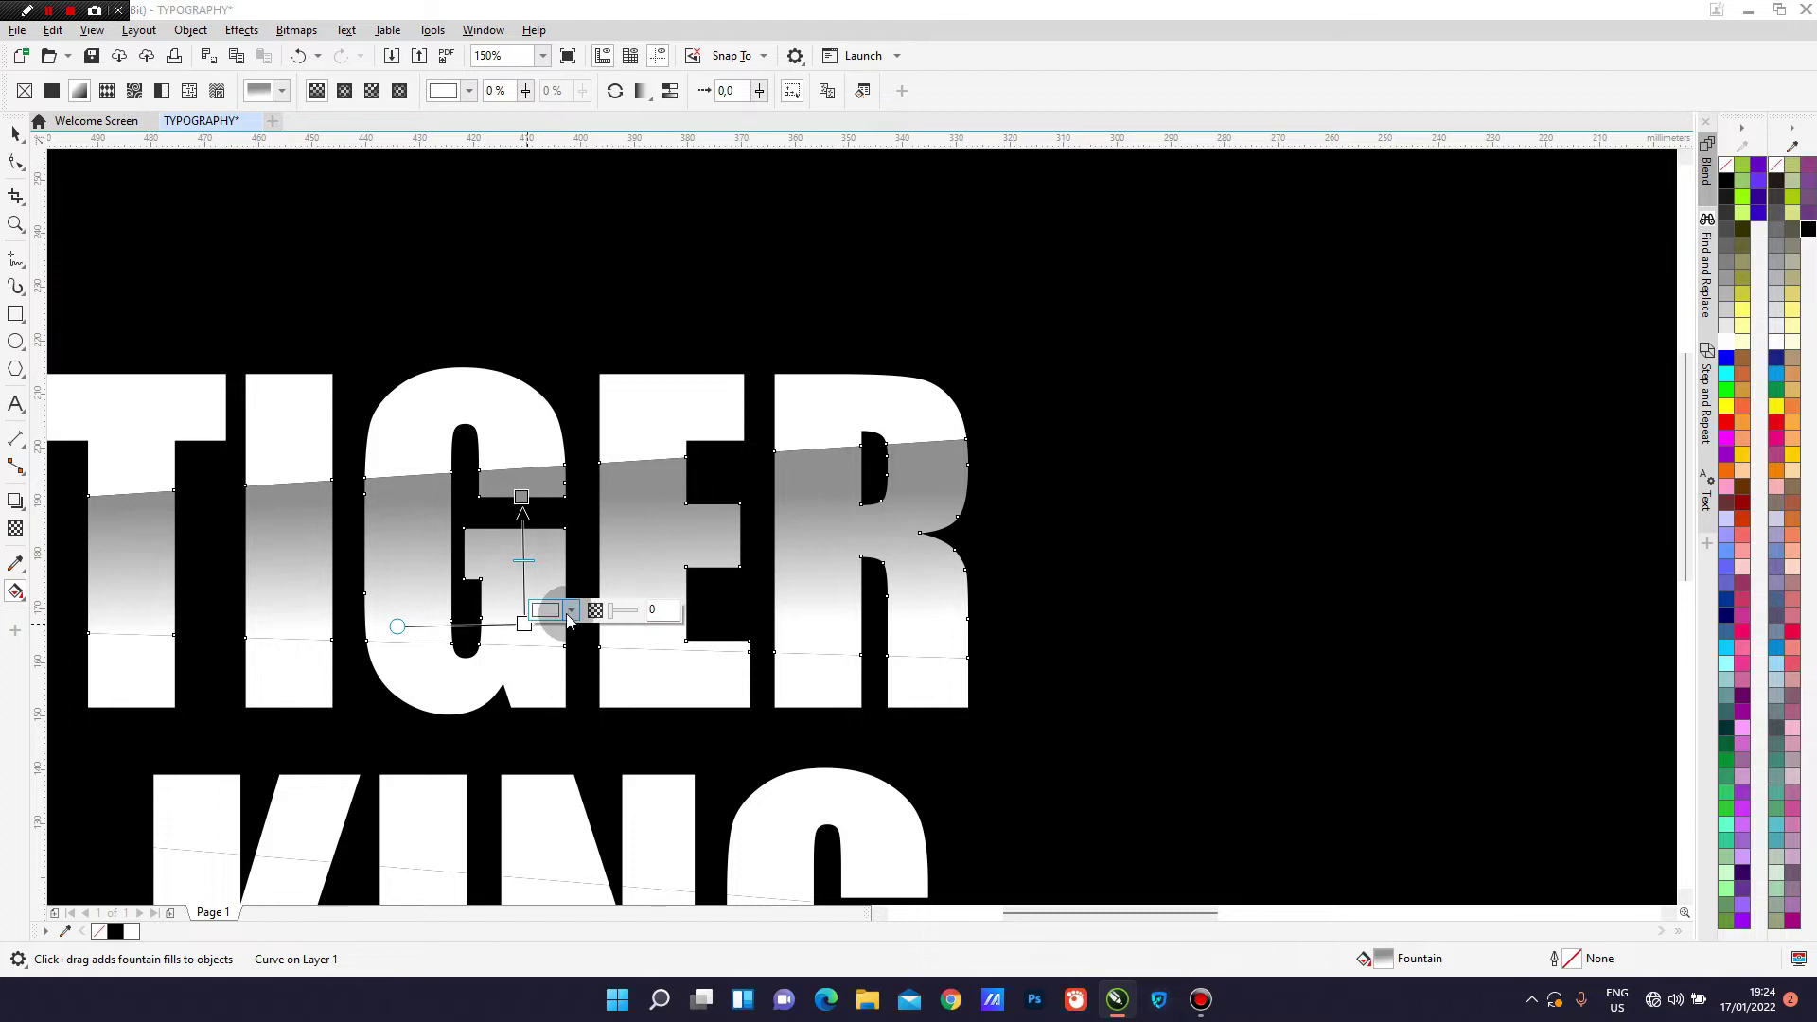
click(570, 612)
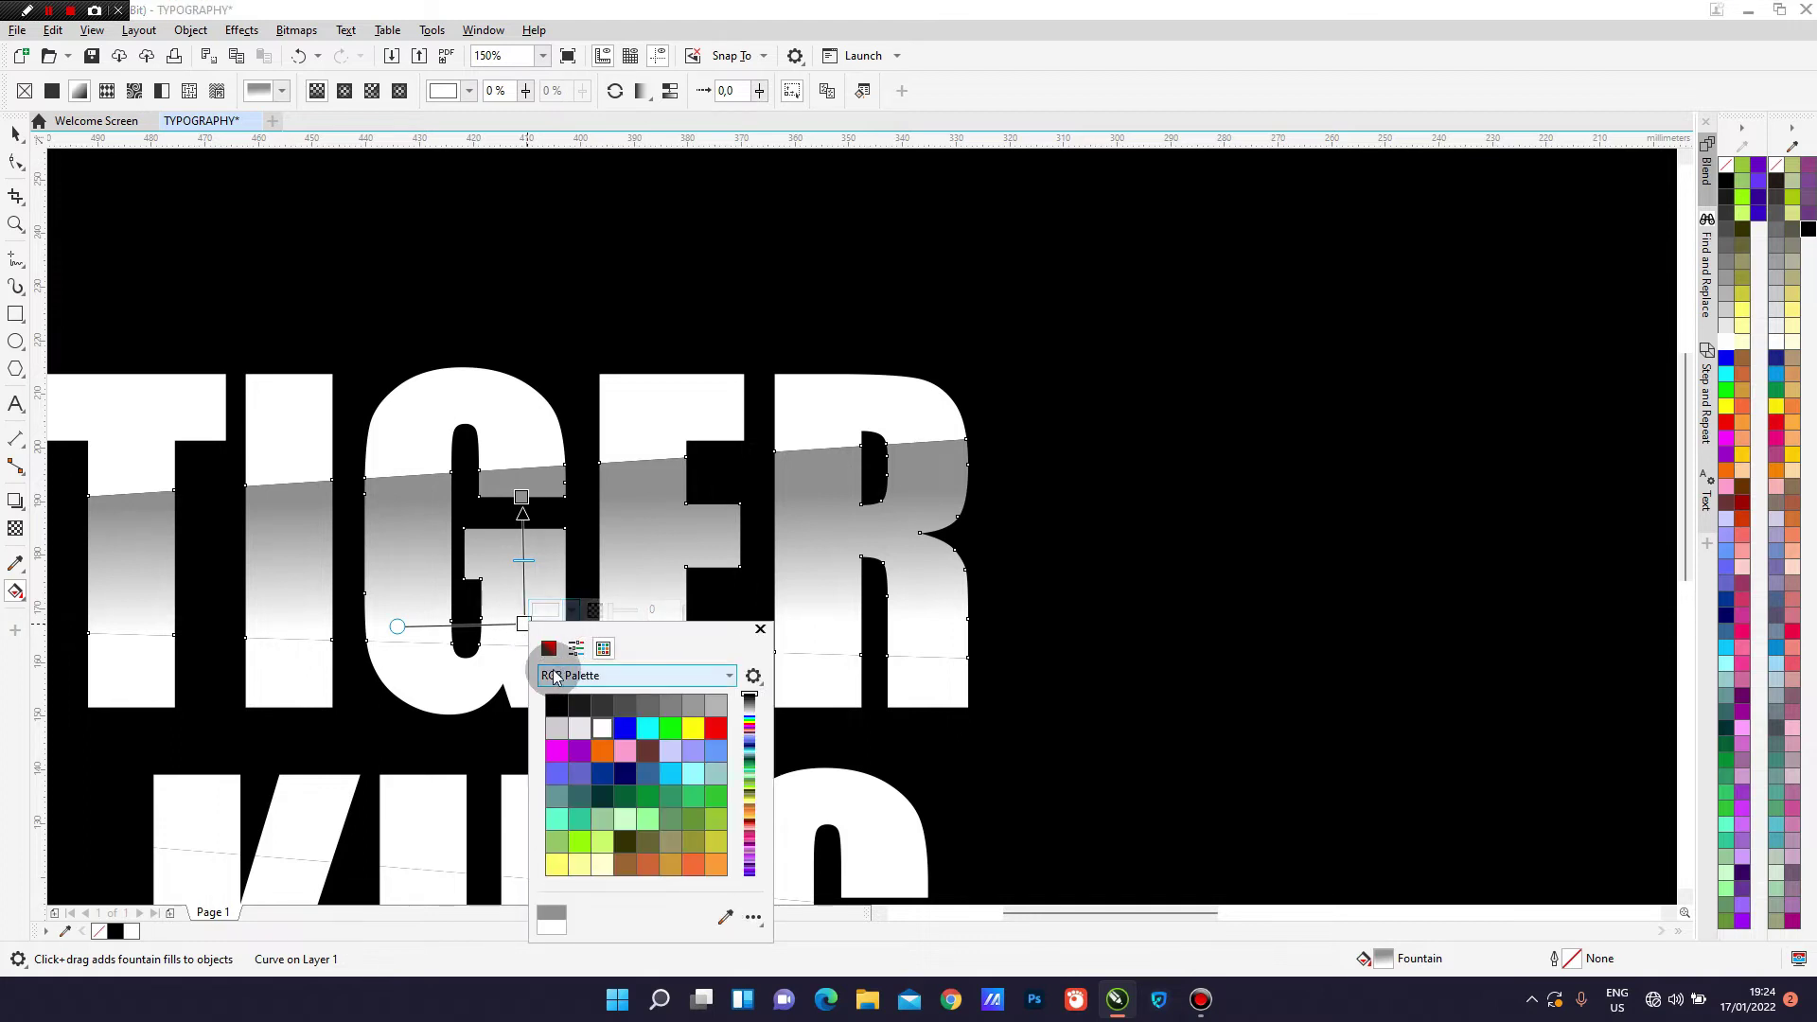
click(549, 647)
drag(544, 710, 540, 758)
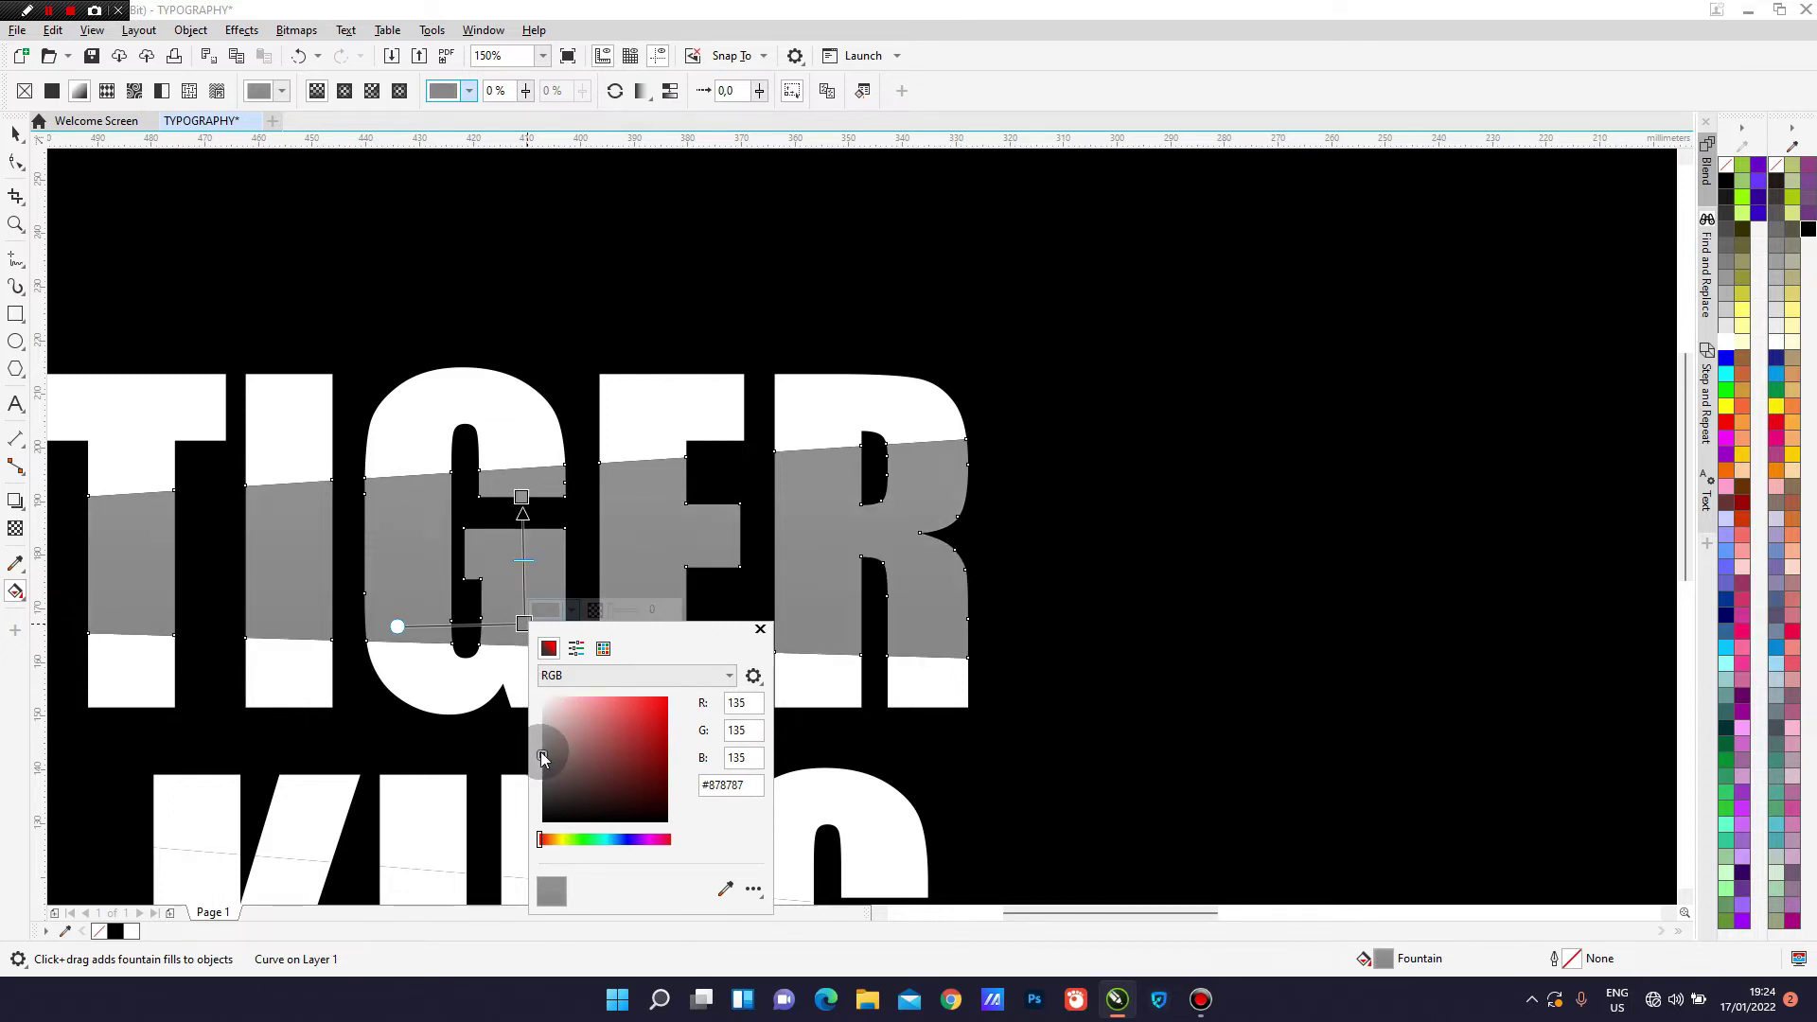
click(759, 630)
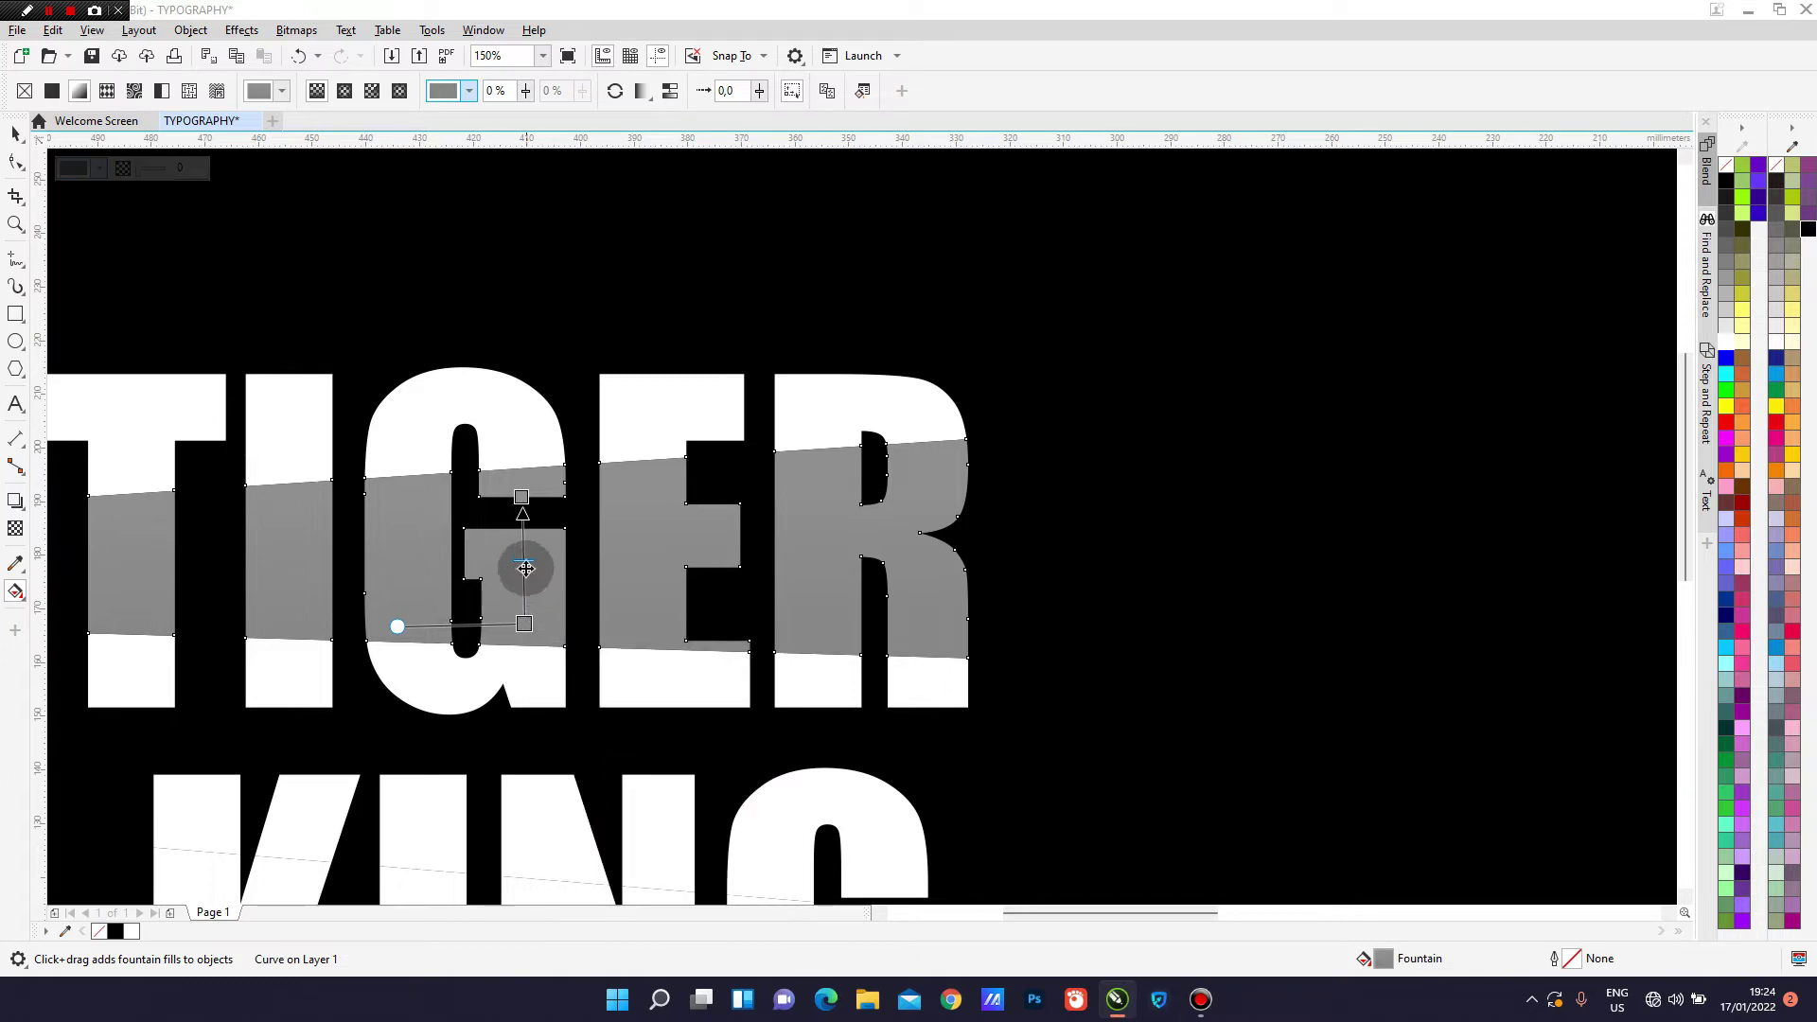
Add a 40% color stop to the TIGER band's fountain fill and set it to light gray #E8E1E1.
click(523, 572)
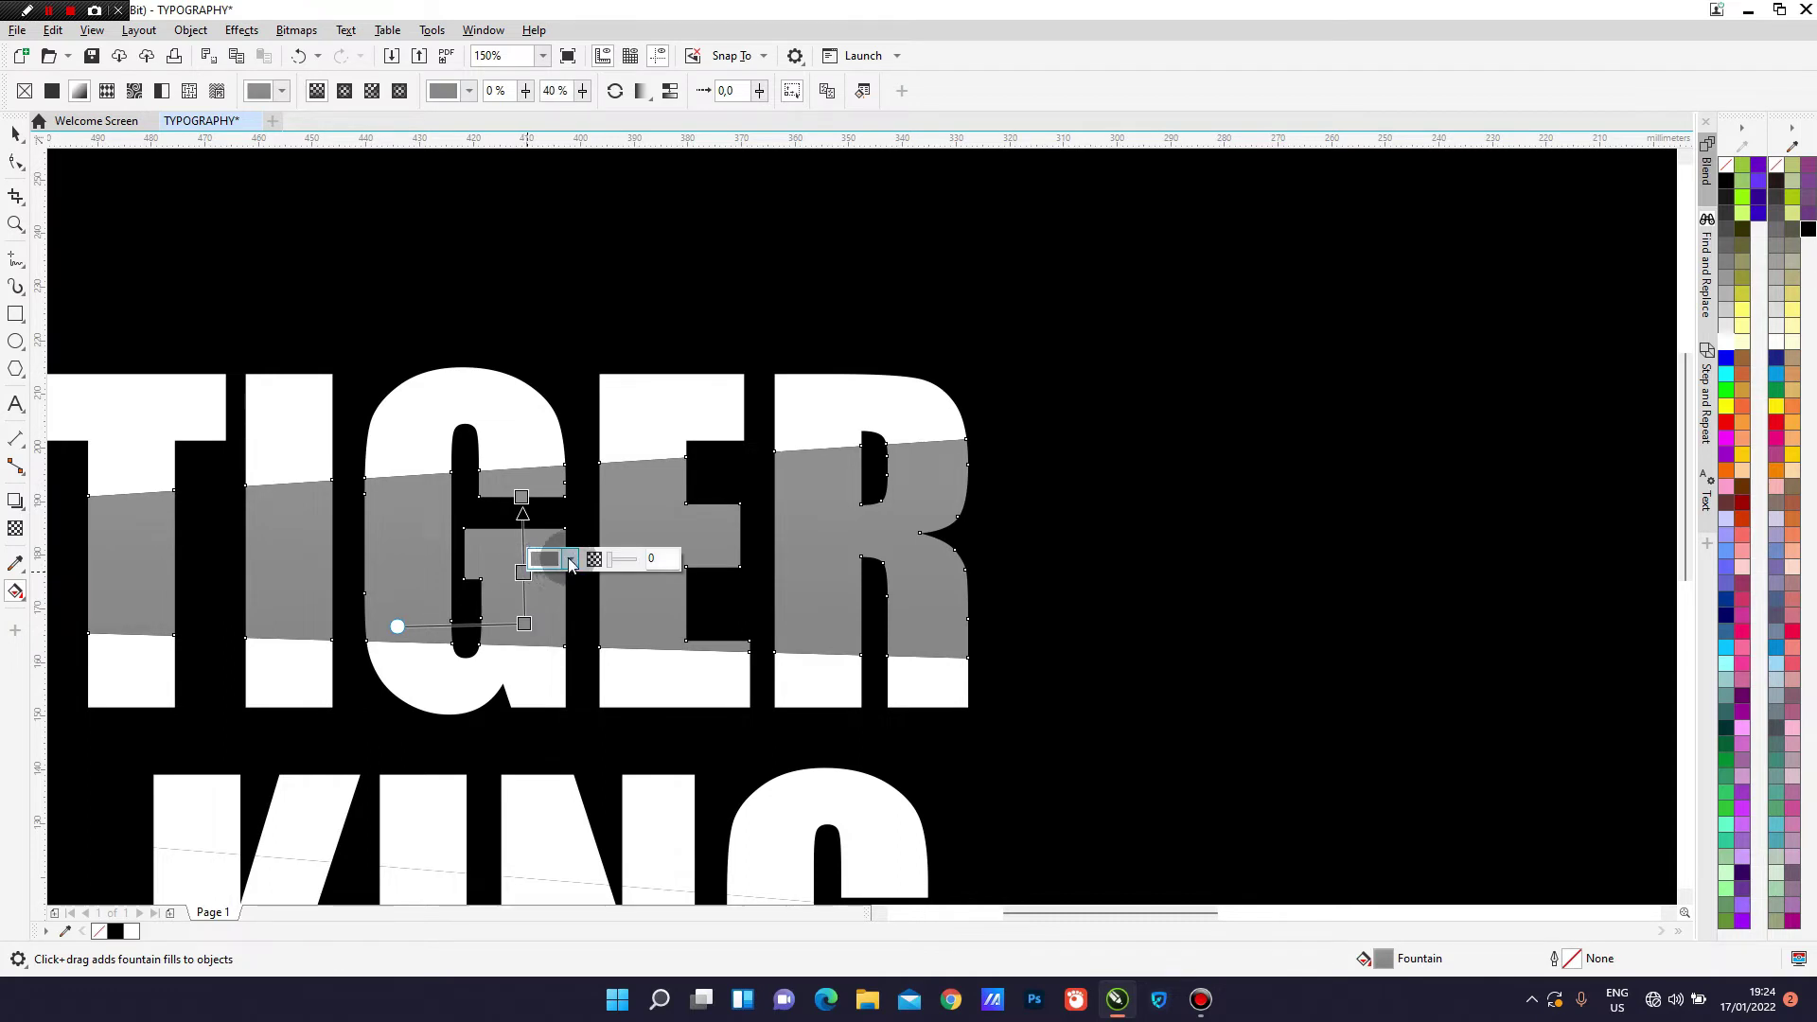
click(570, 560)
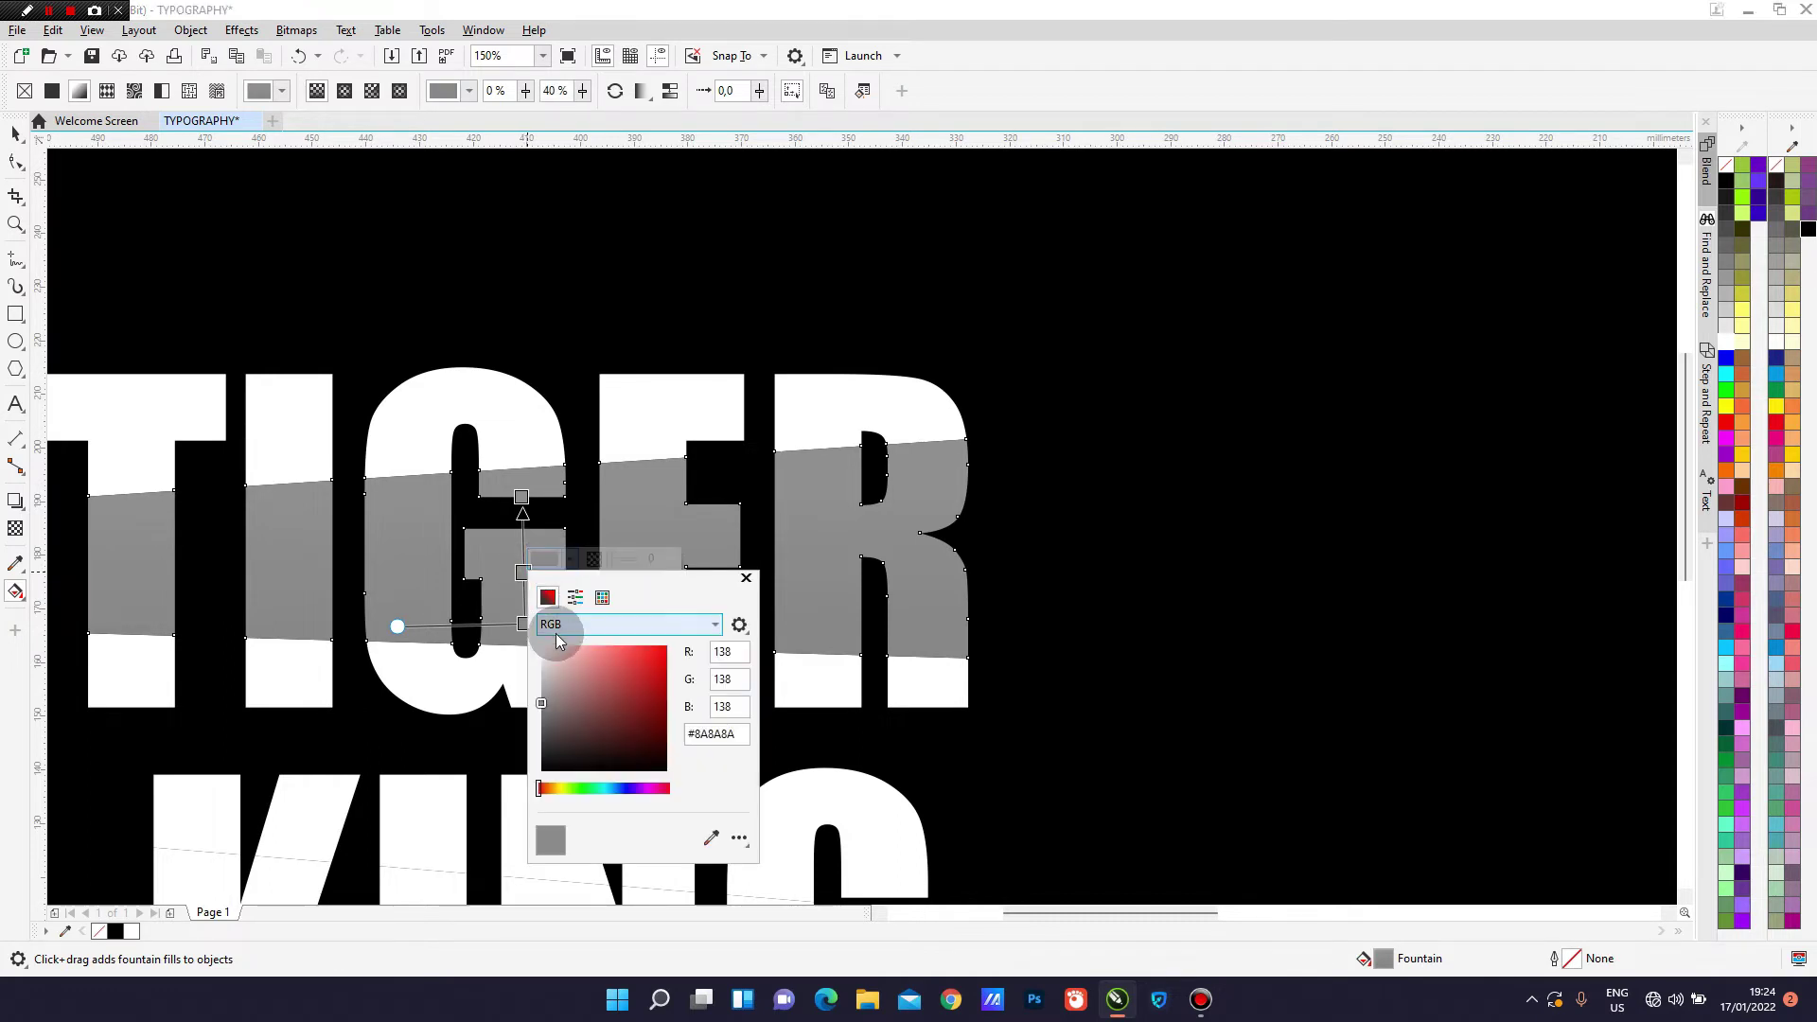
drag(539, 695, 541, 658)
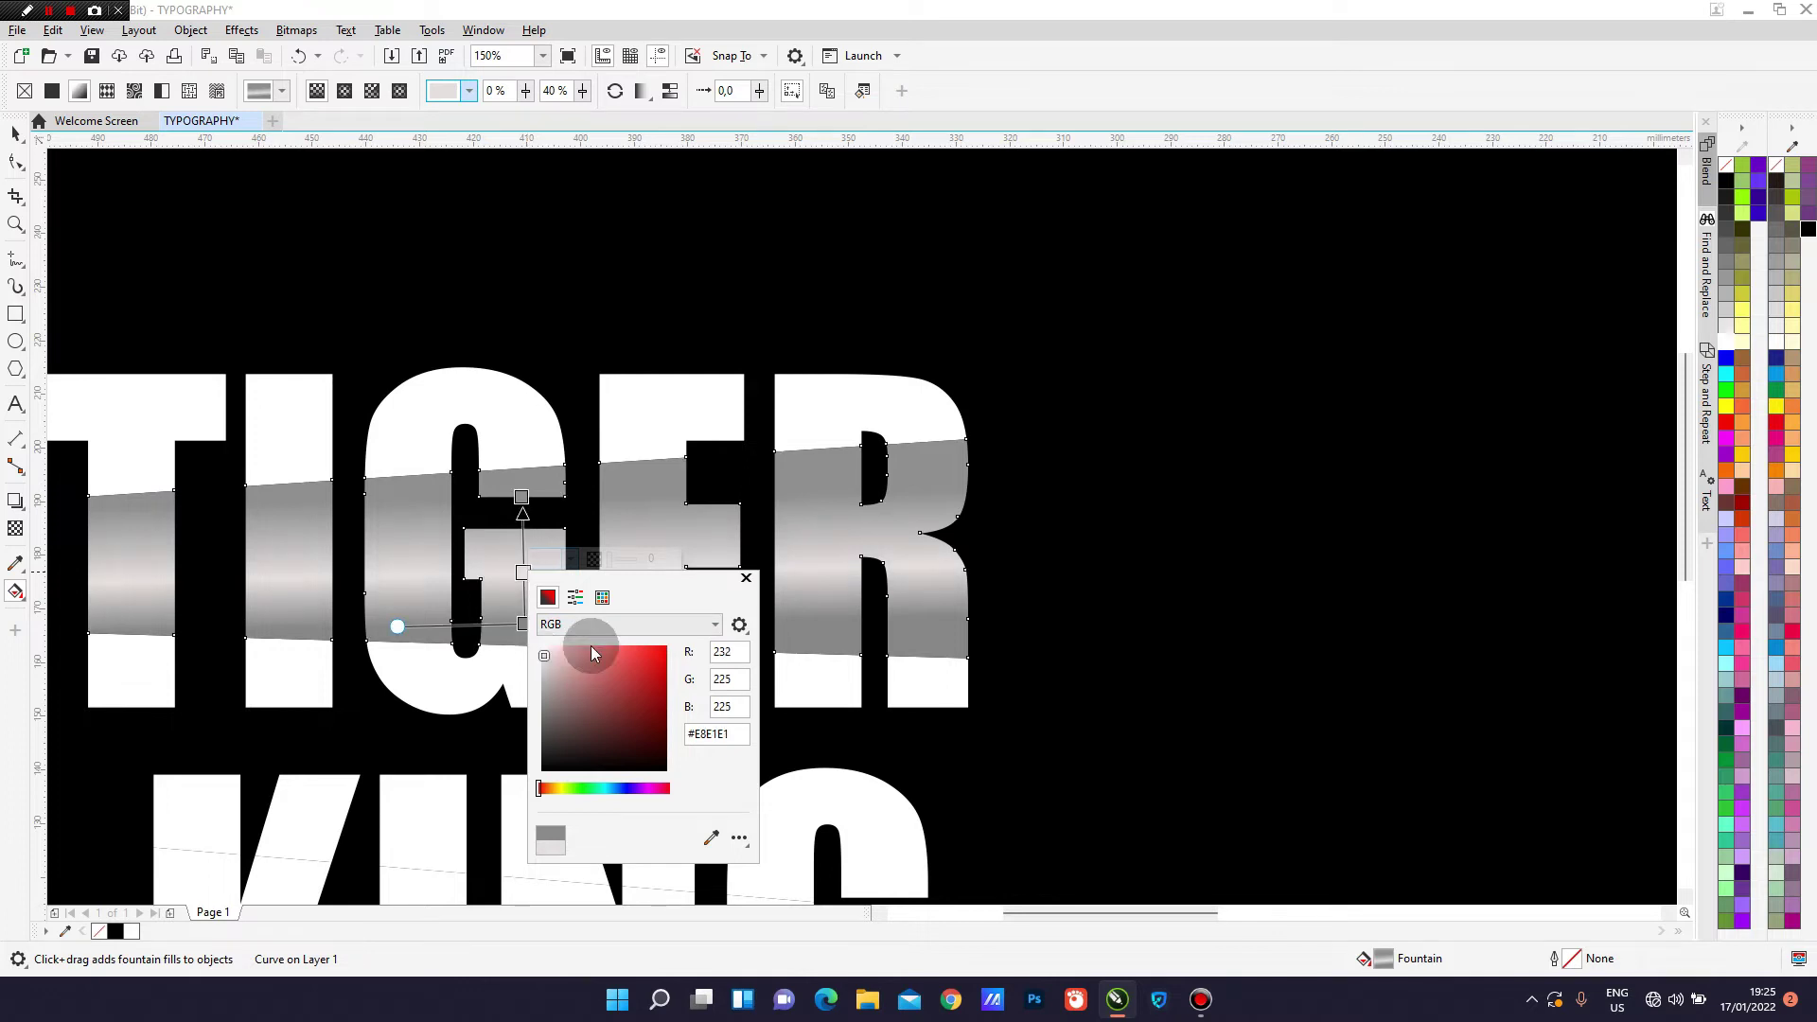
click(746, 577)
scroll(563, 620, down, 2)
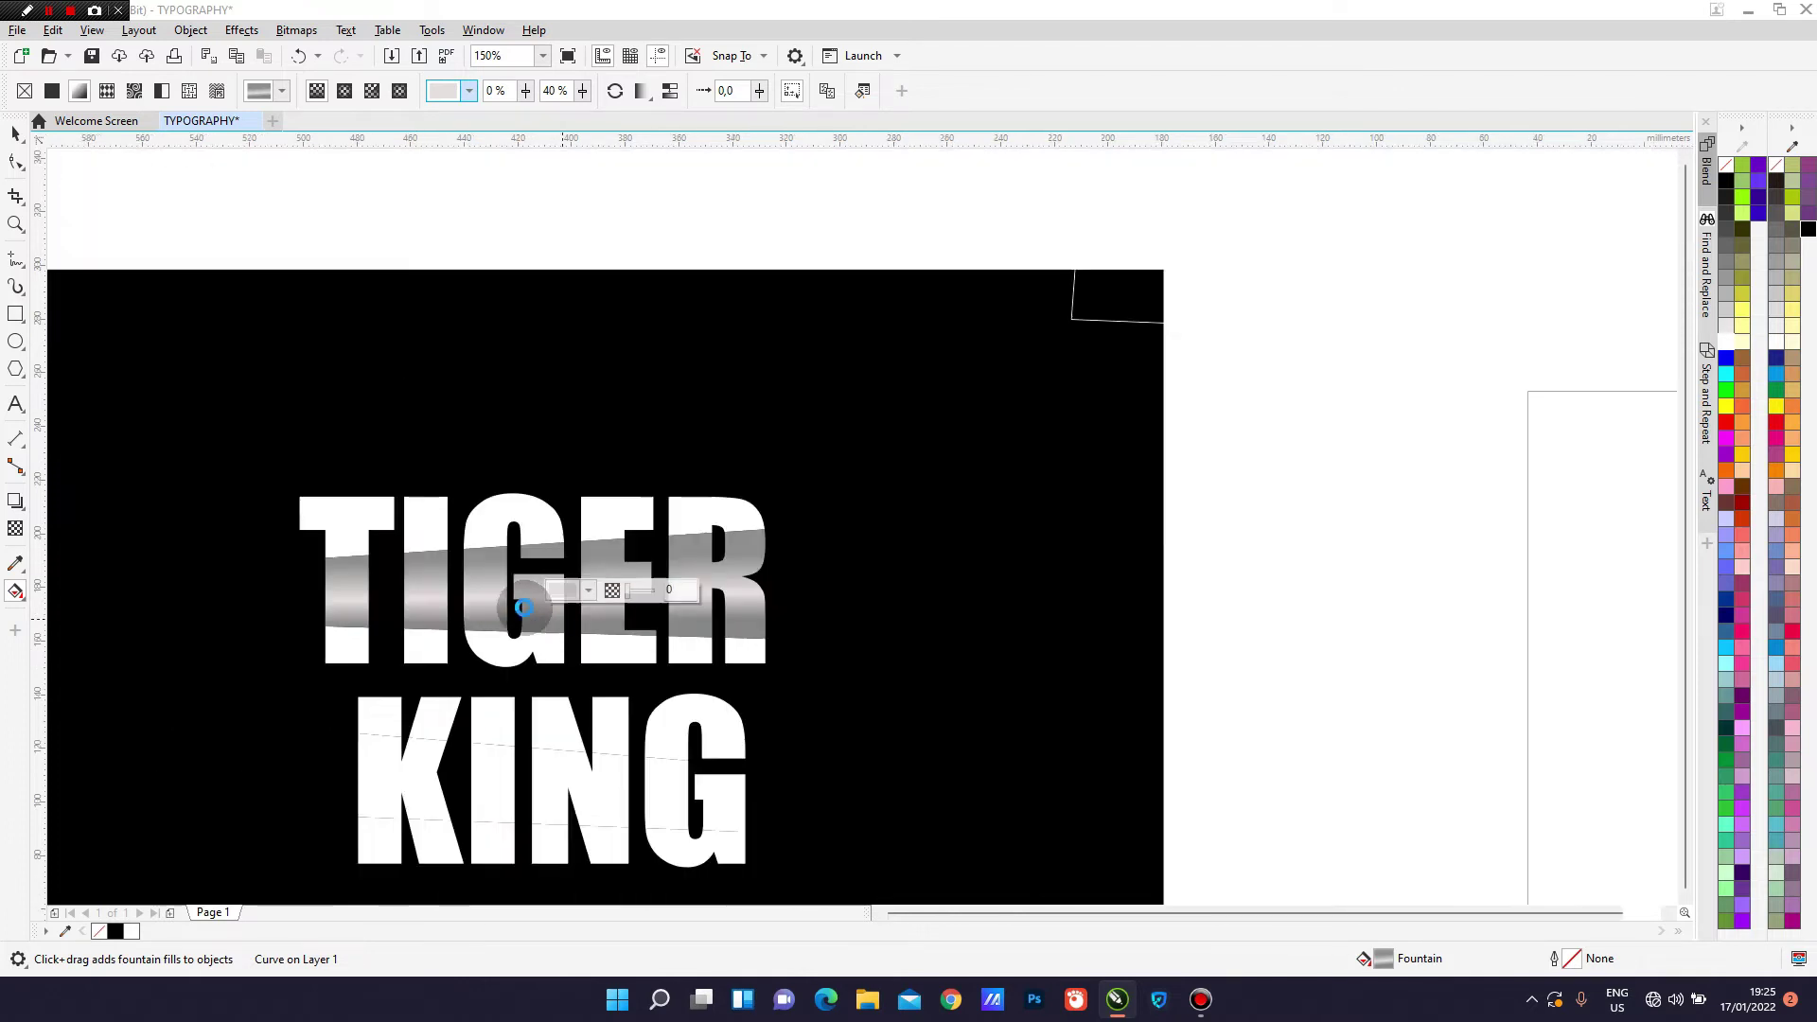
scroll(520, 603, up, 2)
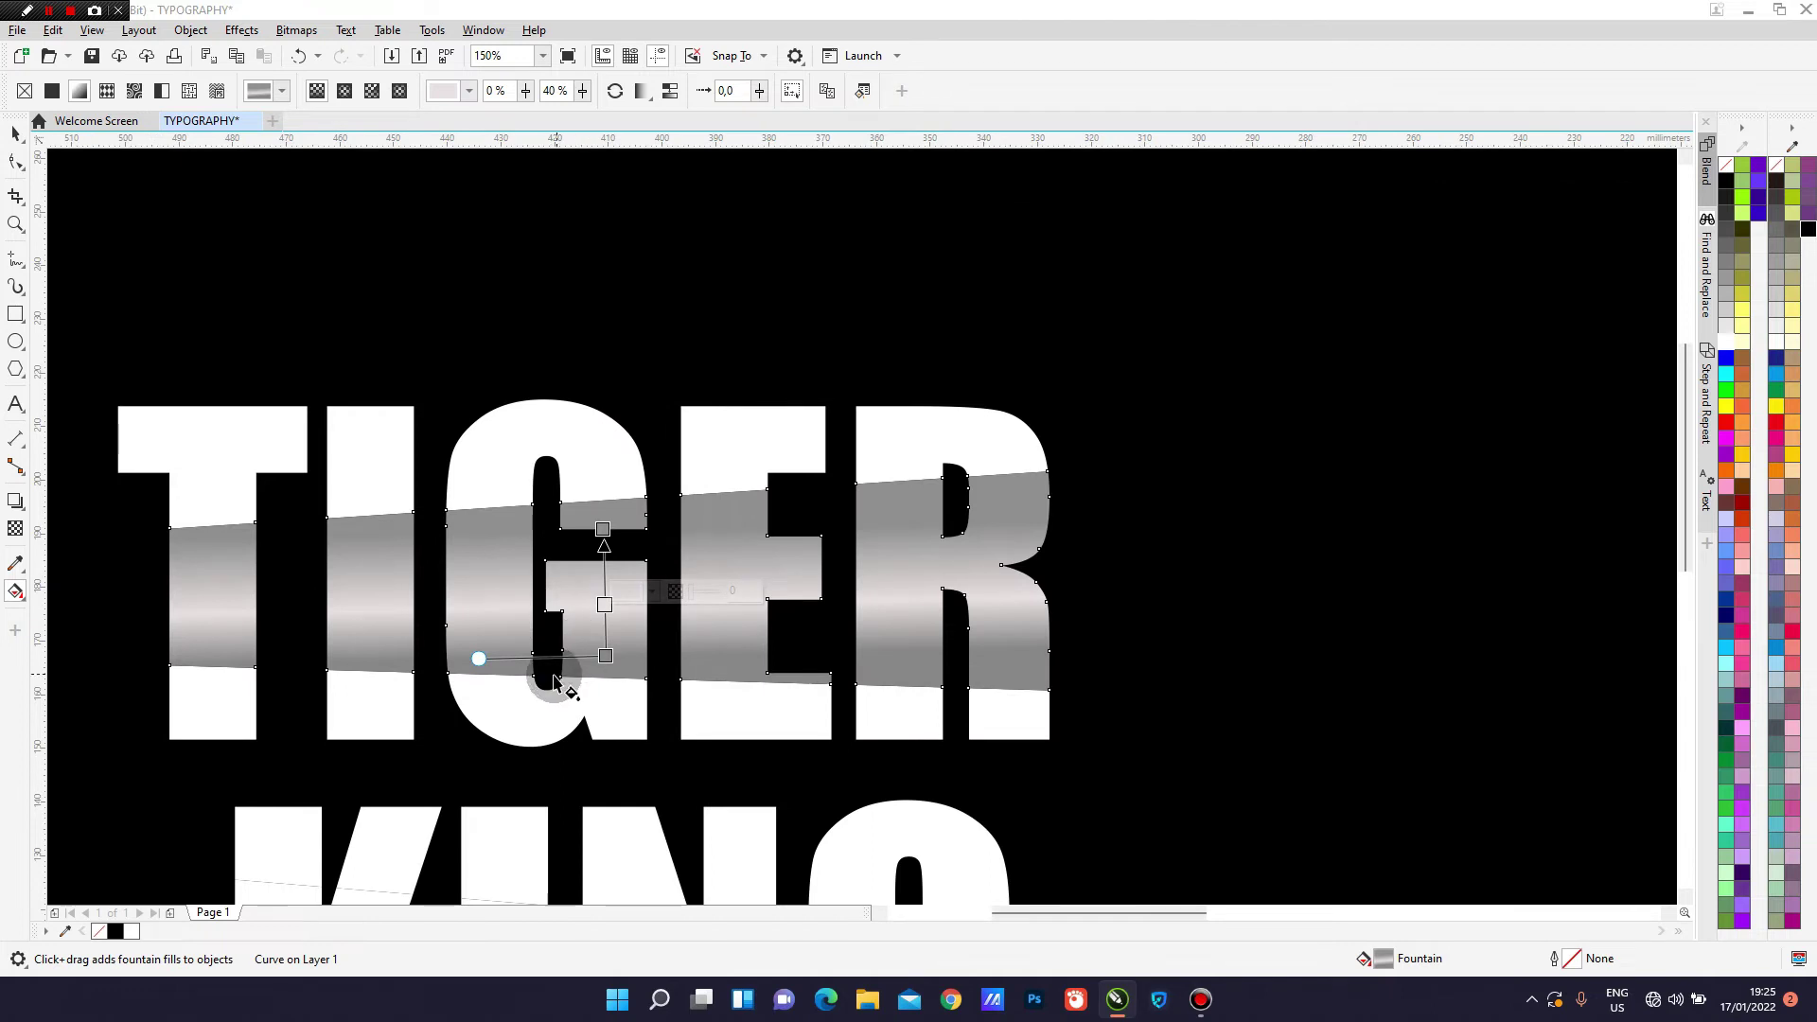
Lighten the middle color stop of the TIGER band's fountain fill to #F2EFEF.
click(480, 659)
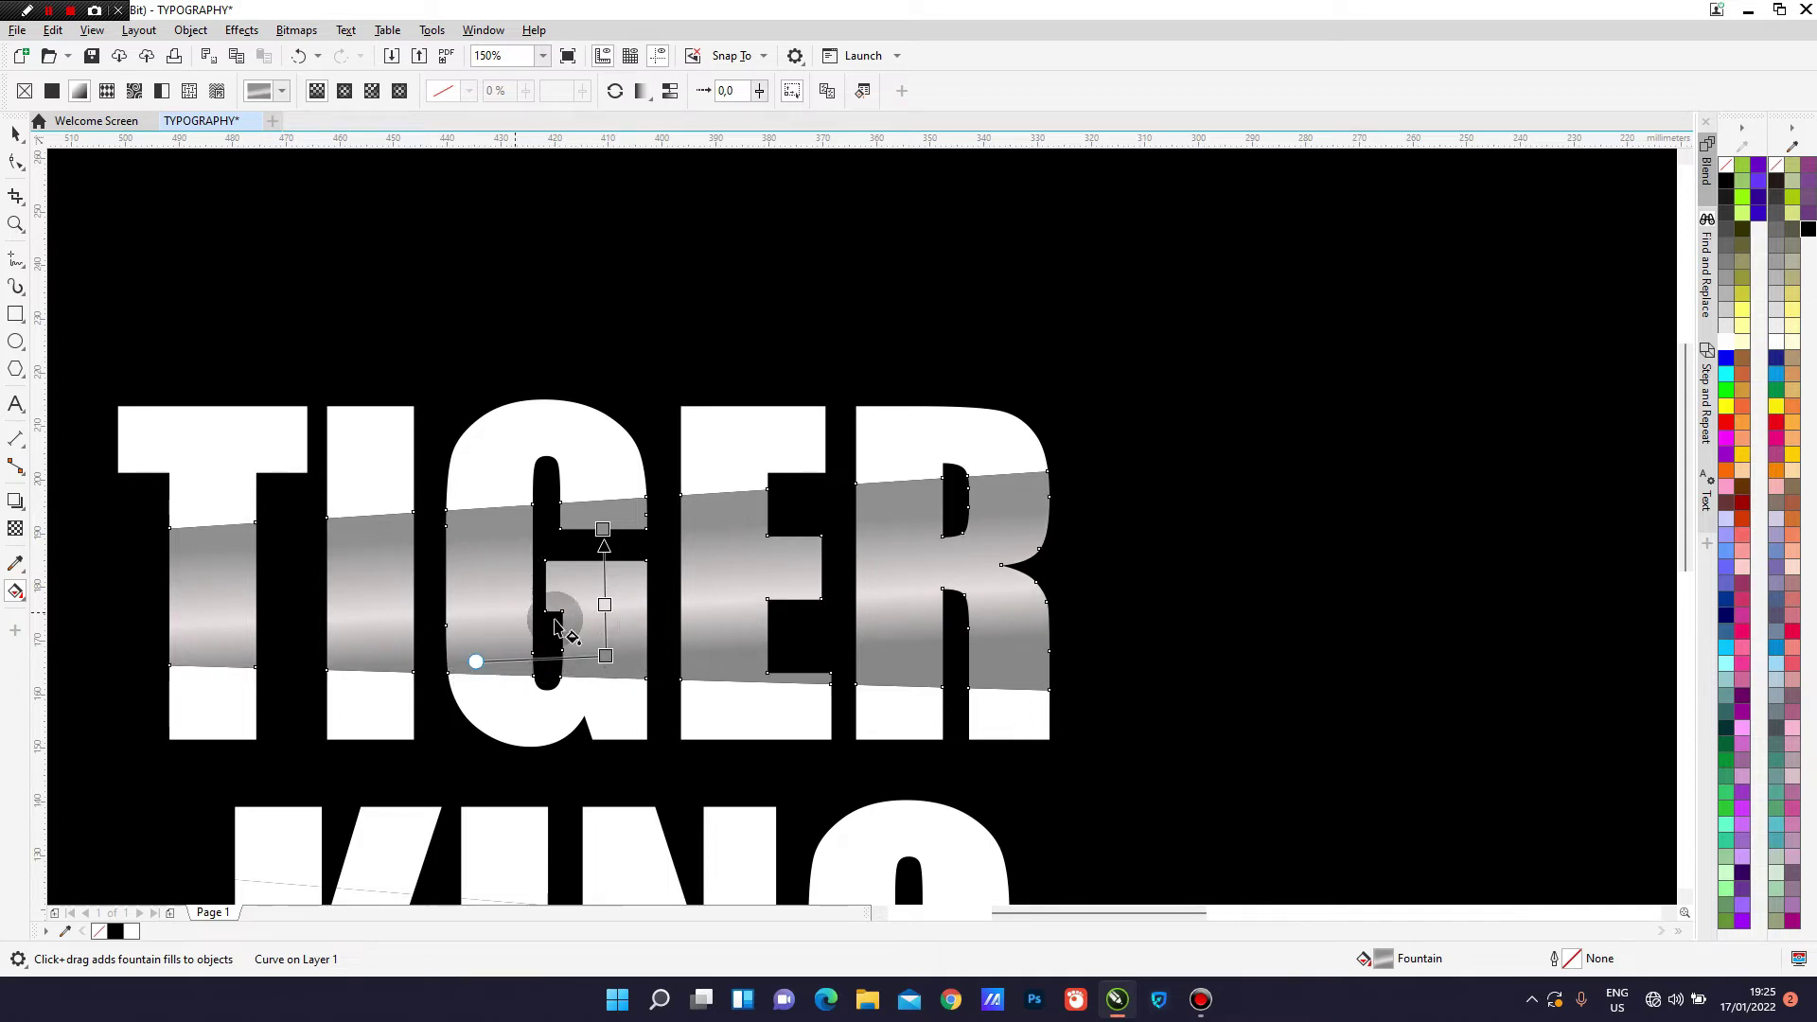
click(605, 603)
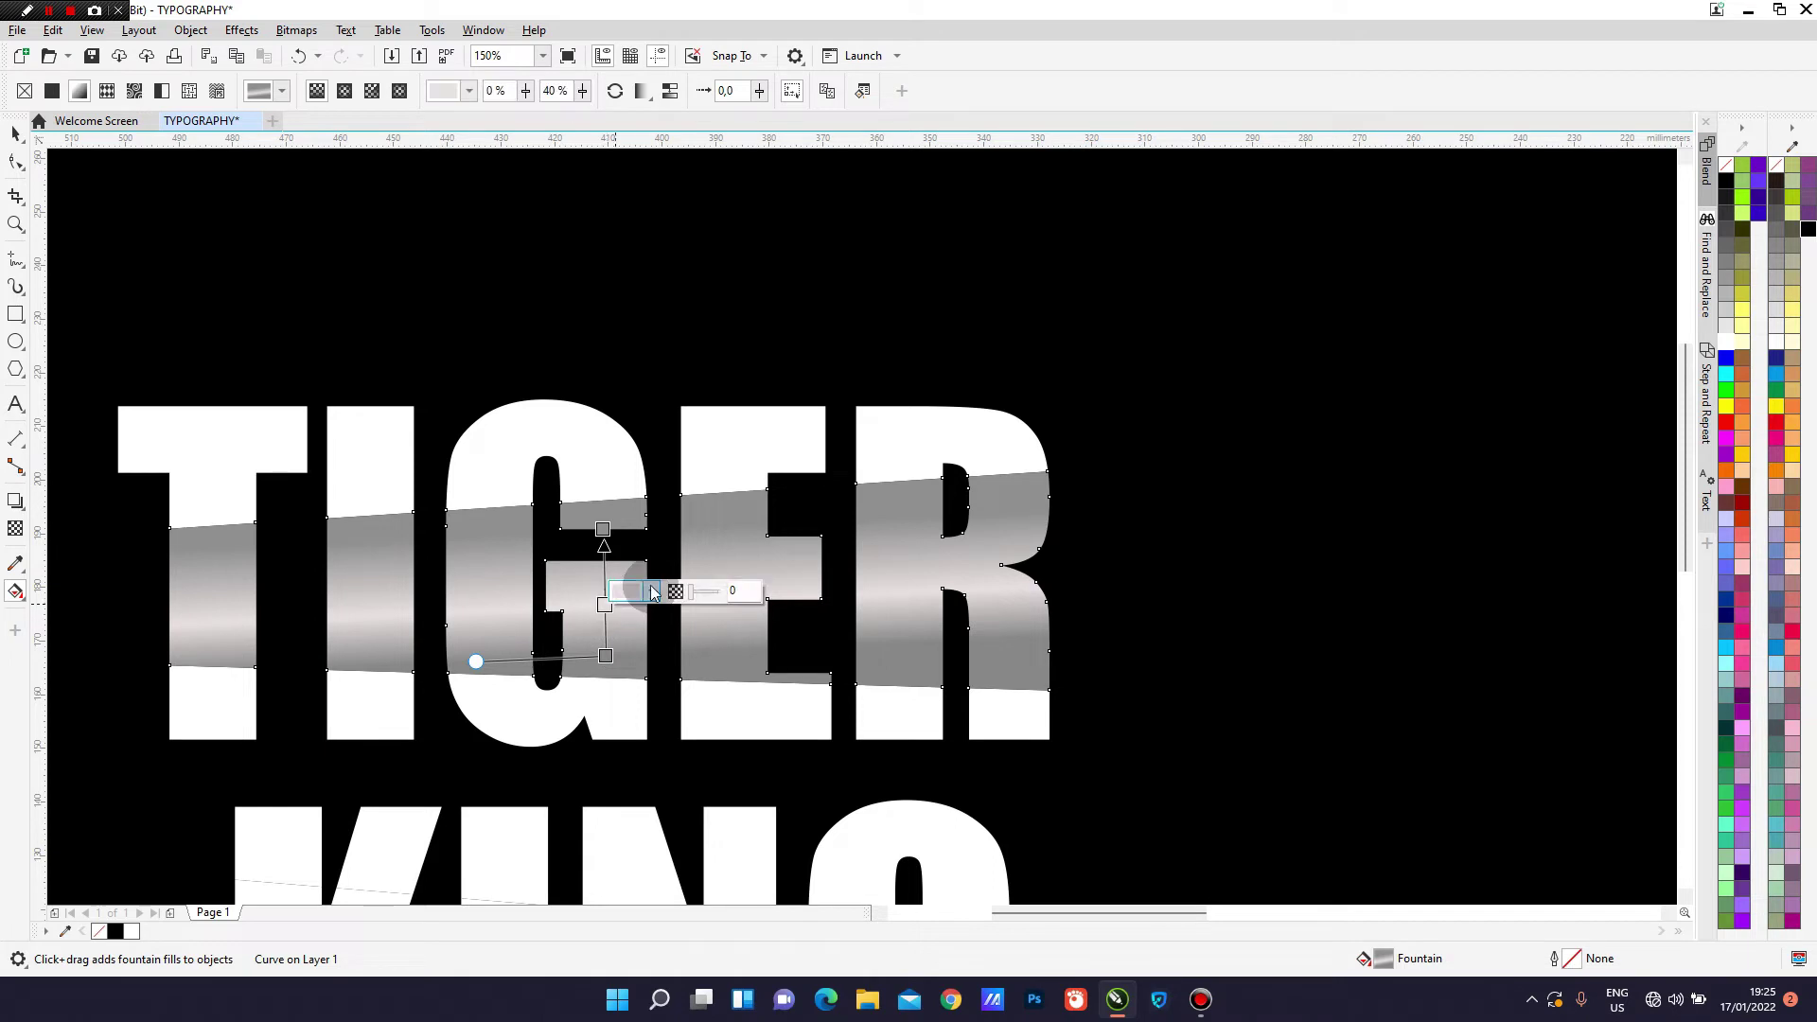
click(650, 591)
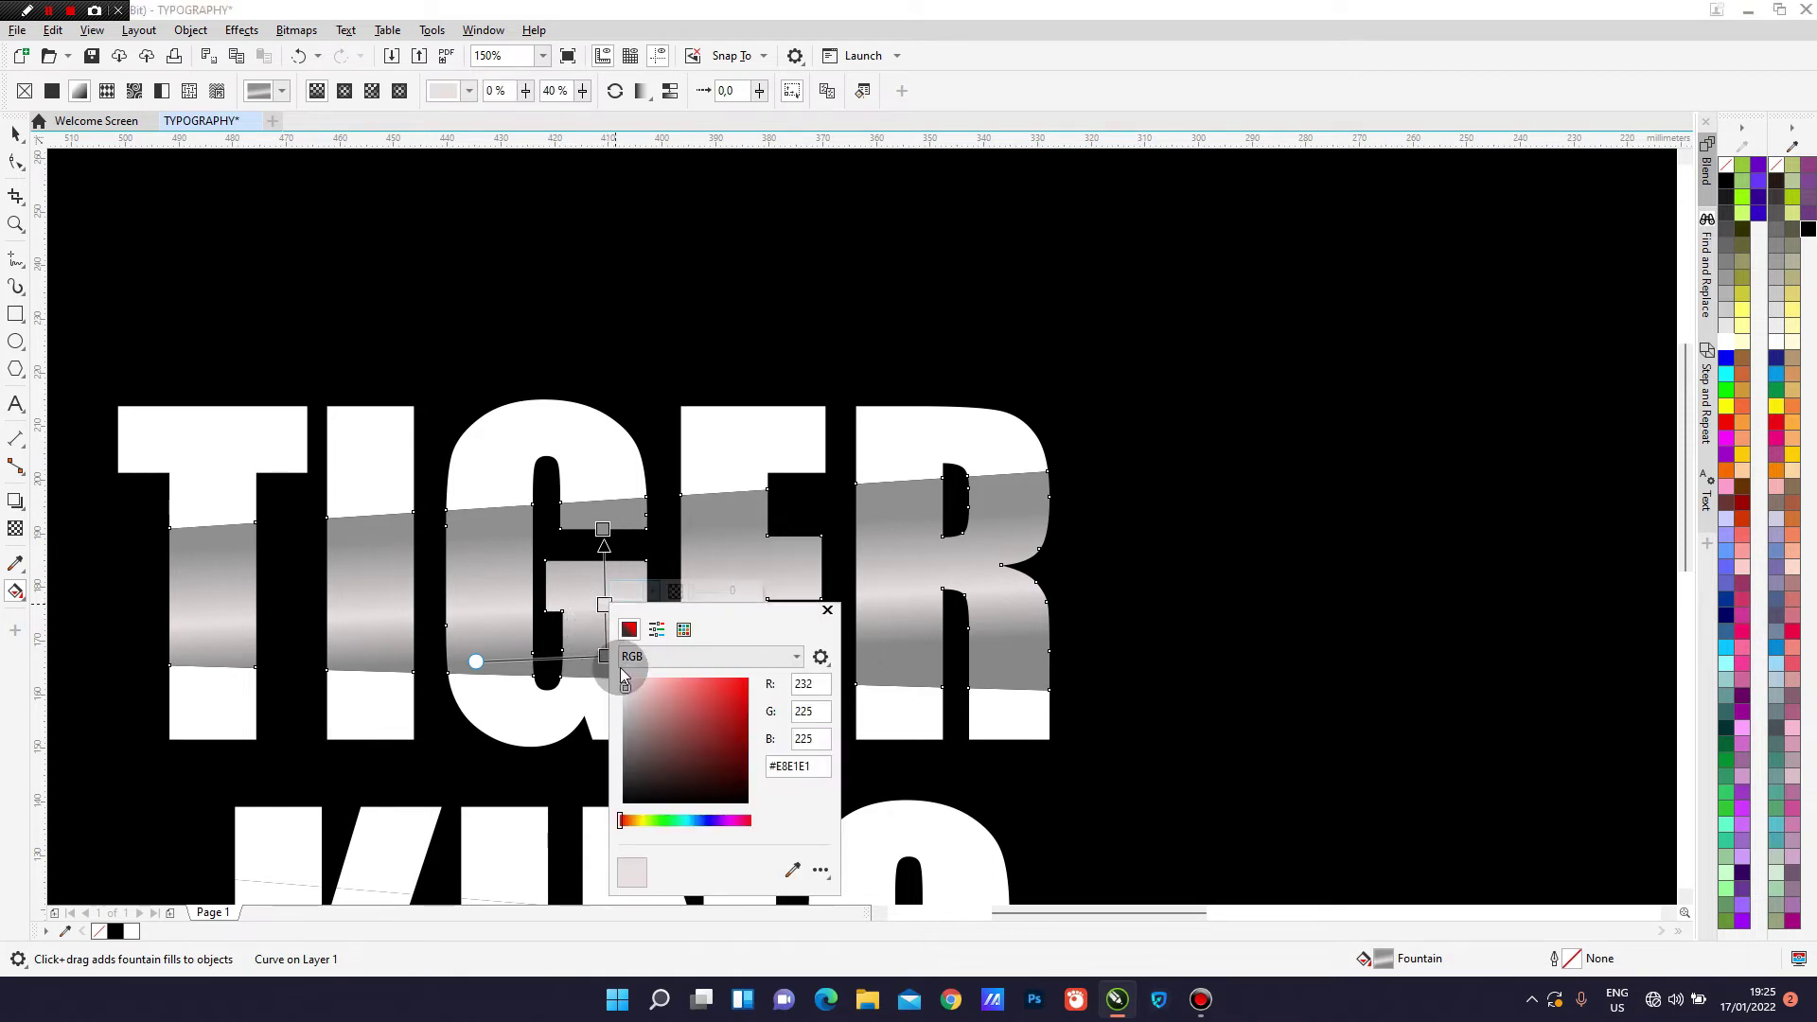
click(624, 683)
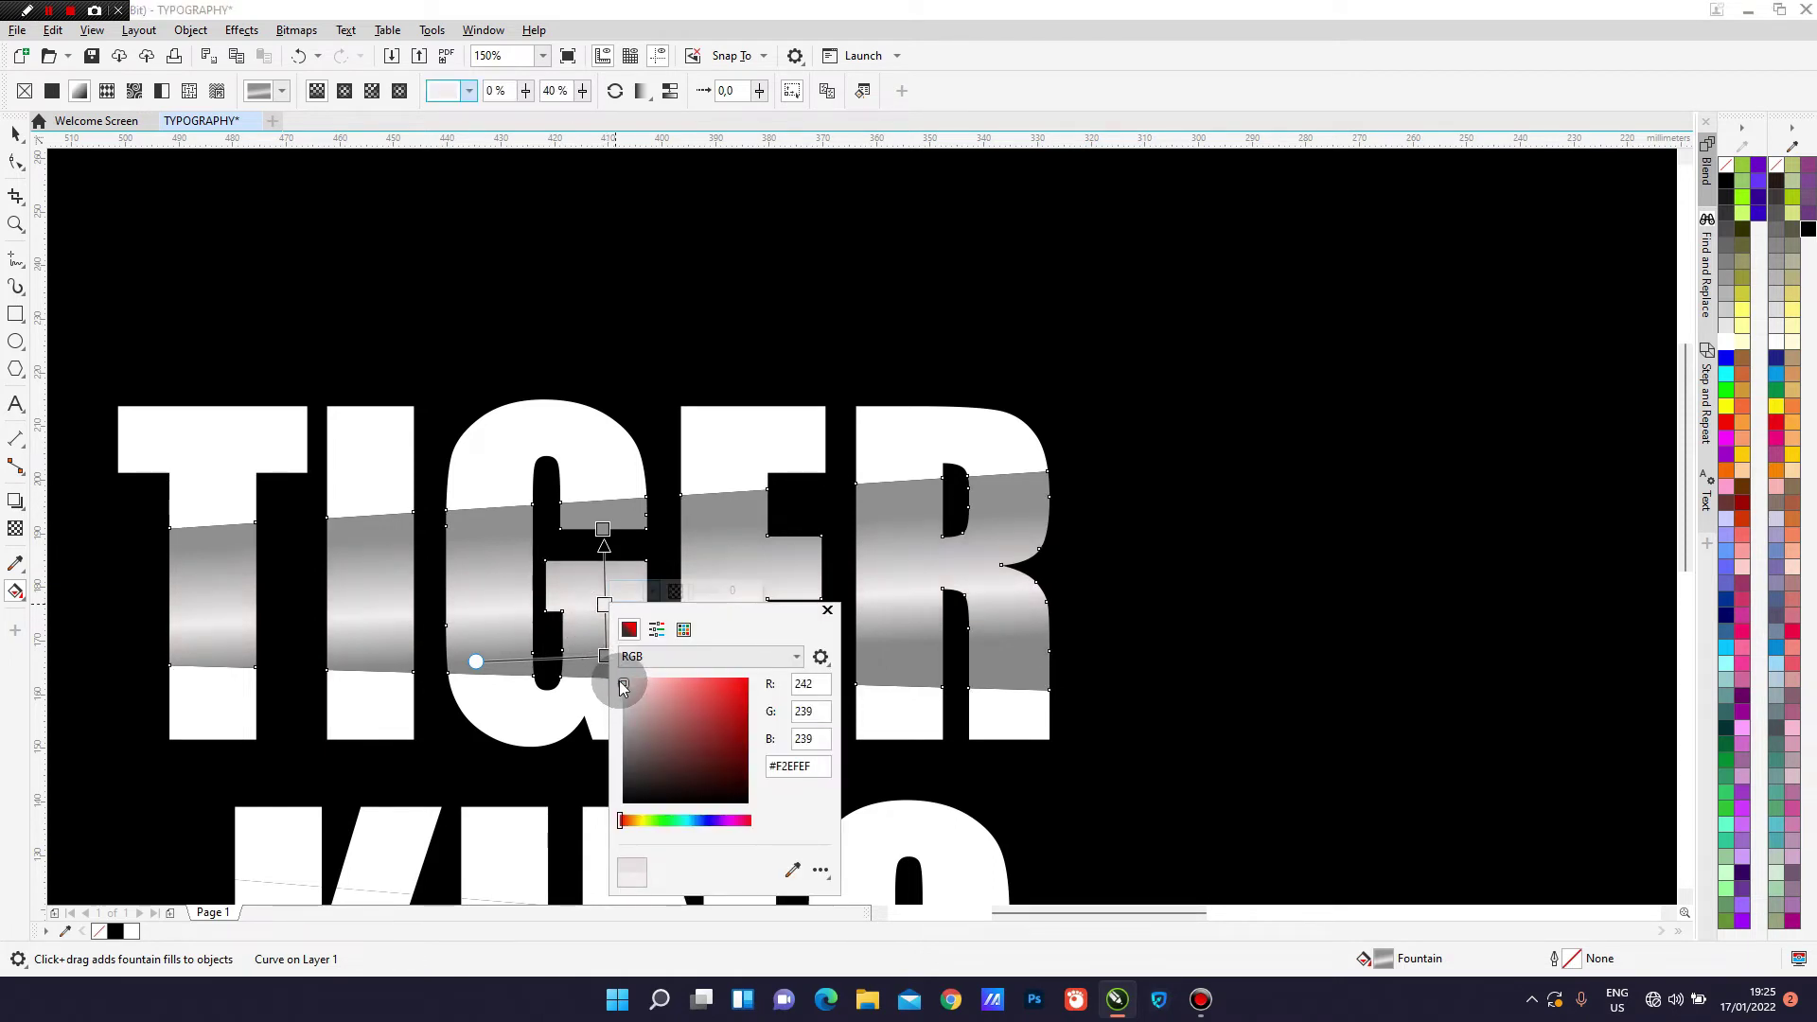
click(827, 610)
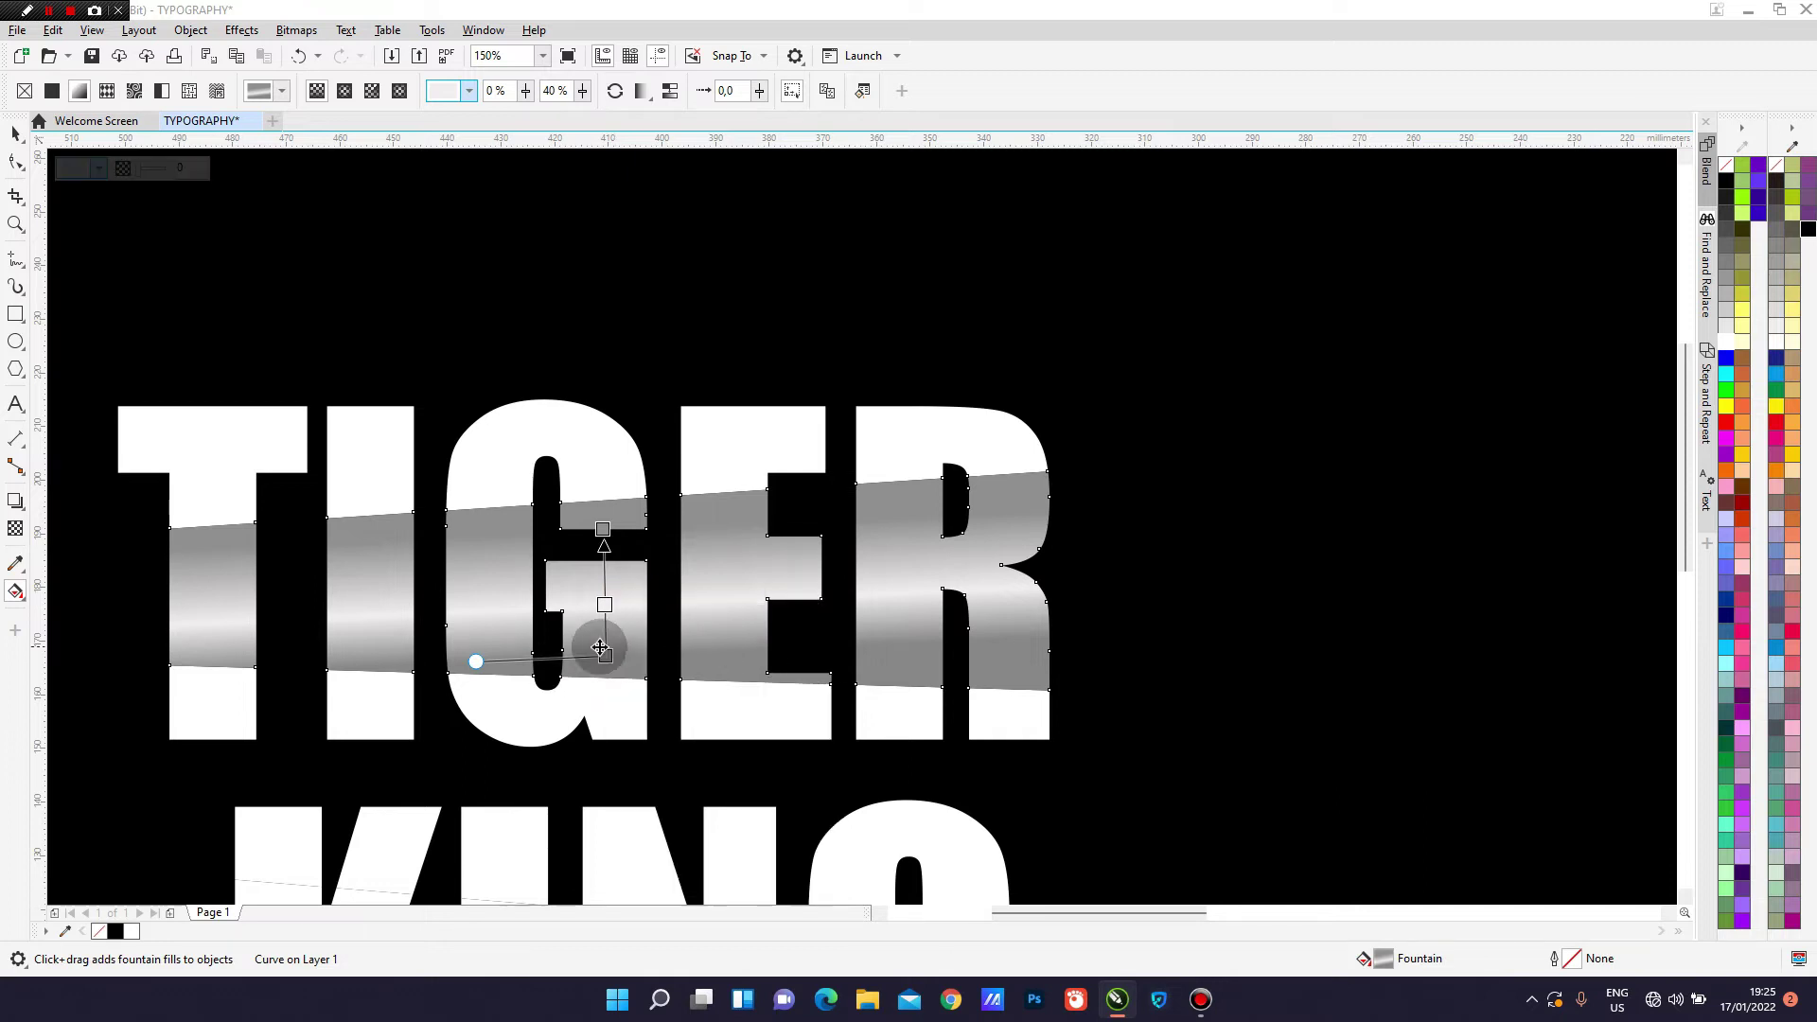
Offset the gradient TIGER band about 3 mm to the right and 3 mm down from the white lettering.
click(15, 134)
scroll(652, 620, down, 2)
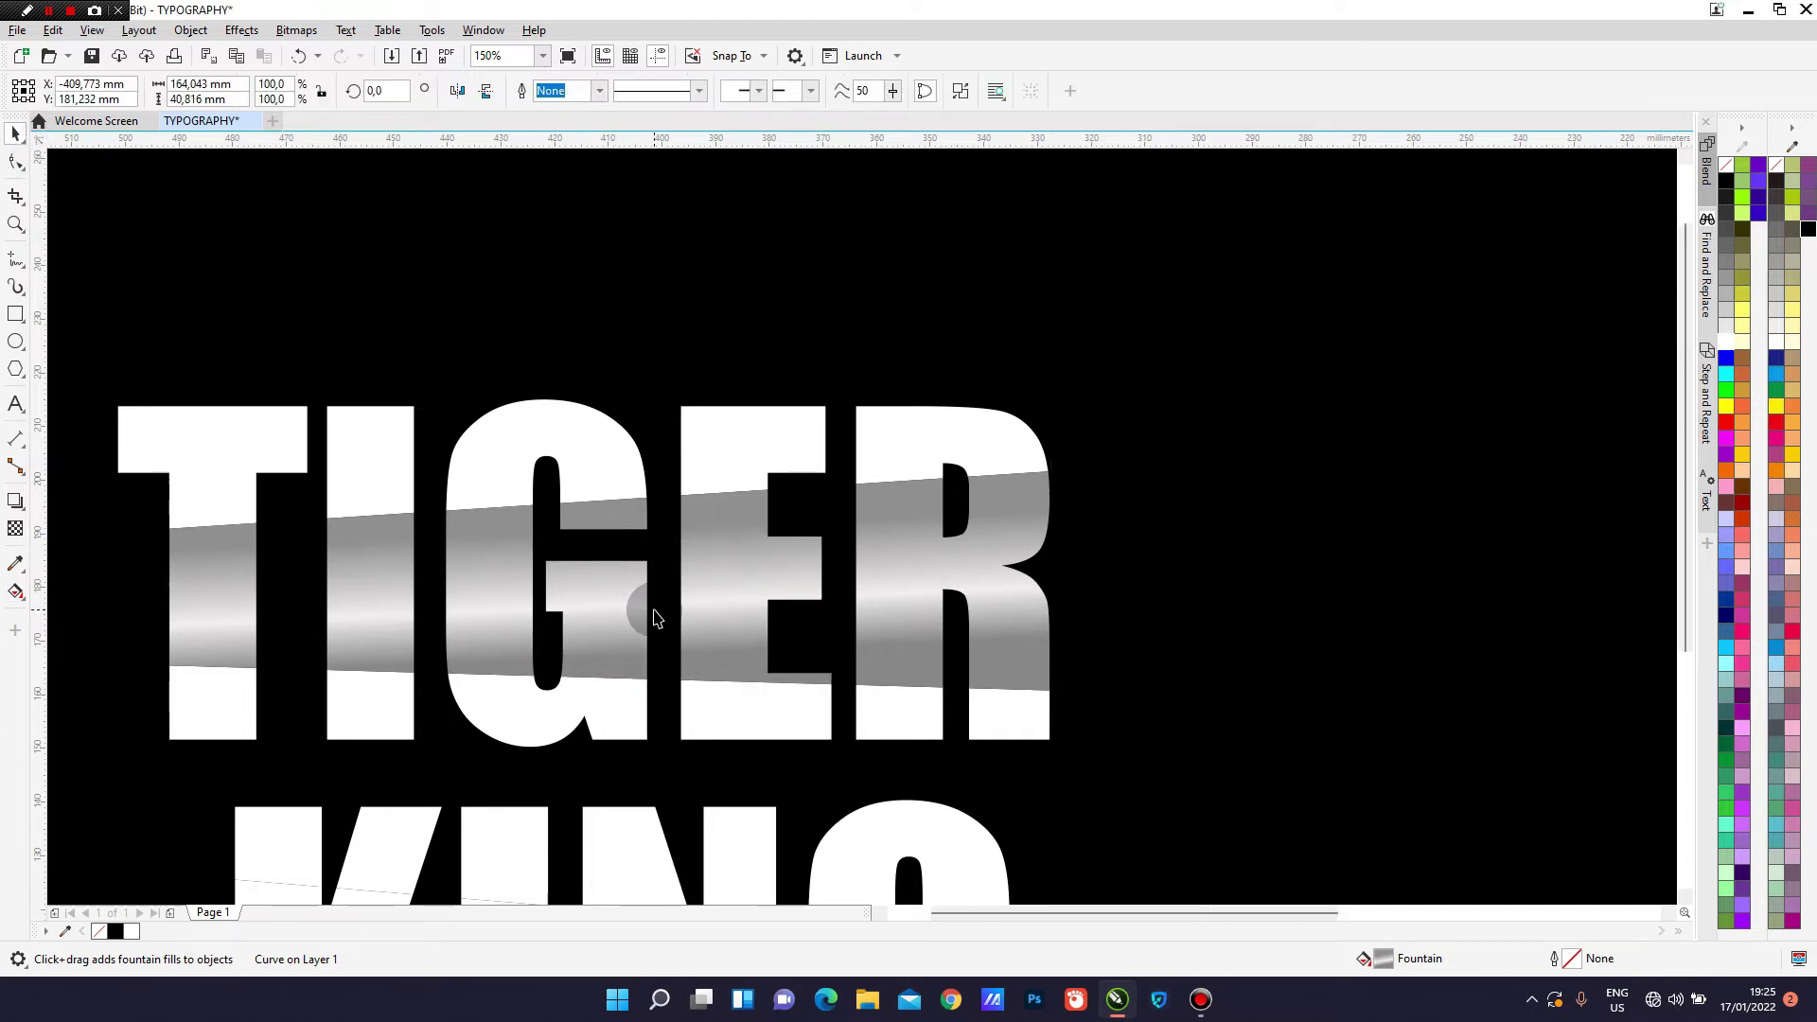
scroll(657, 663, up, 2)
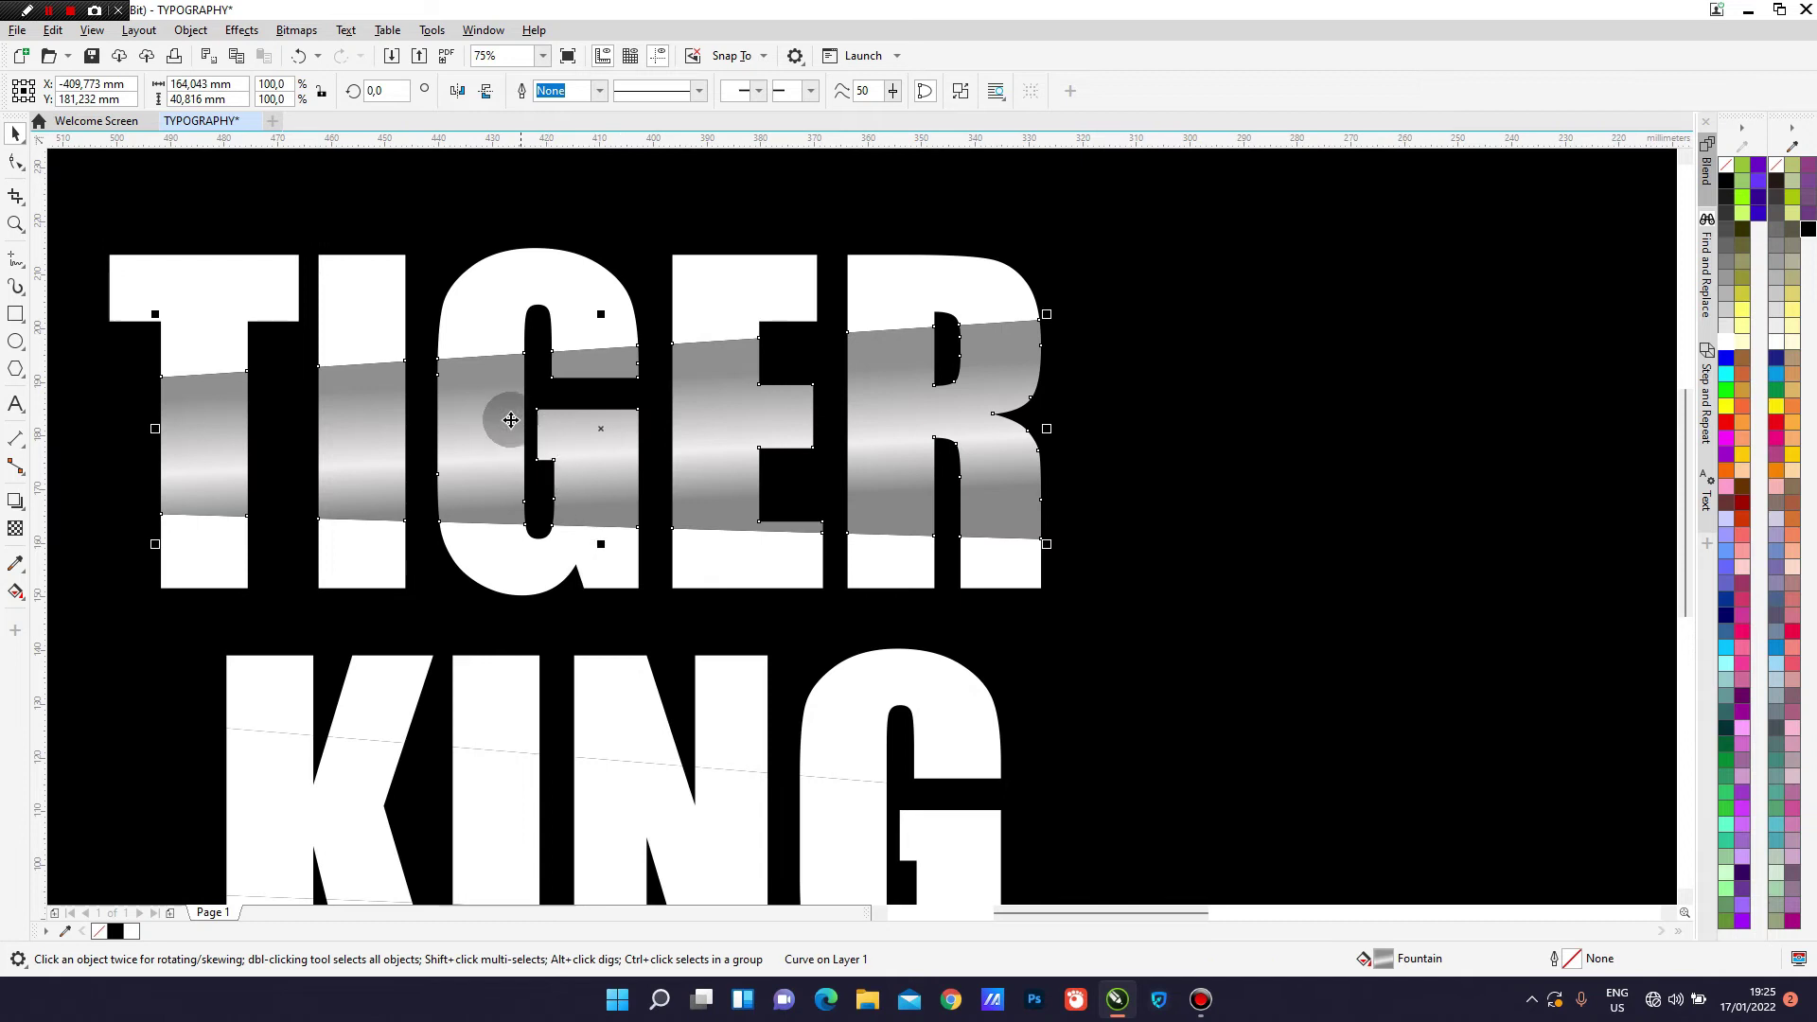
scroll(512, 394, down, 1)
scroll(501, 351, up, 1)
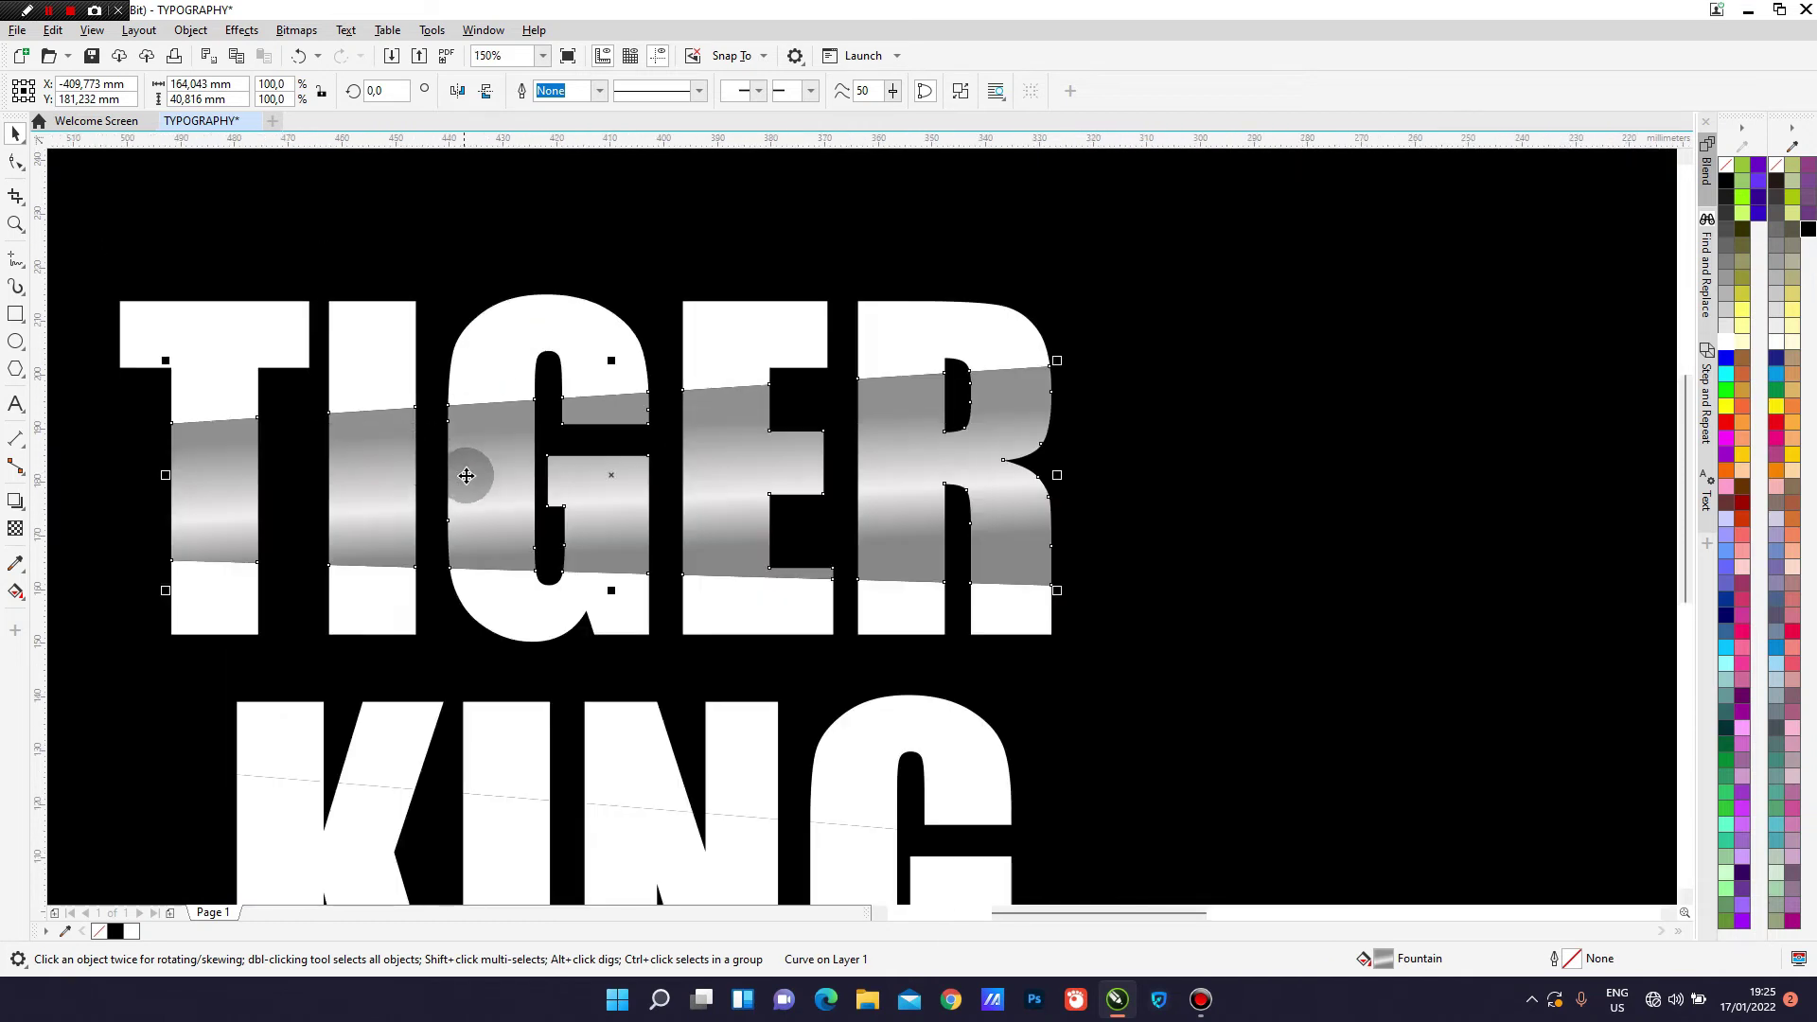
drag(473, 470, 497, 498)
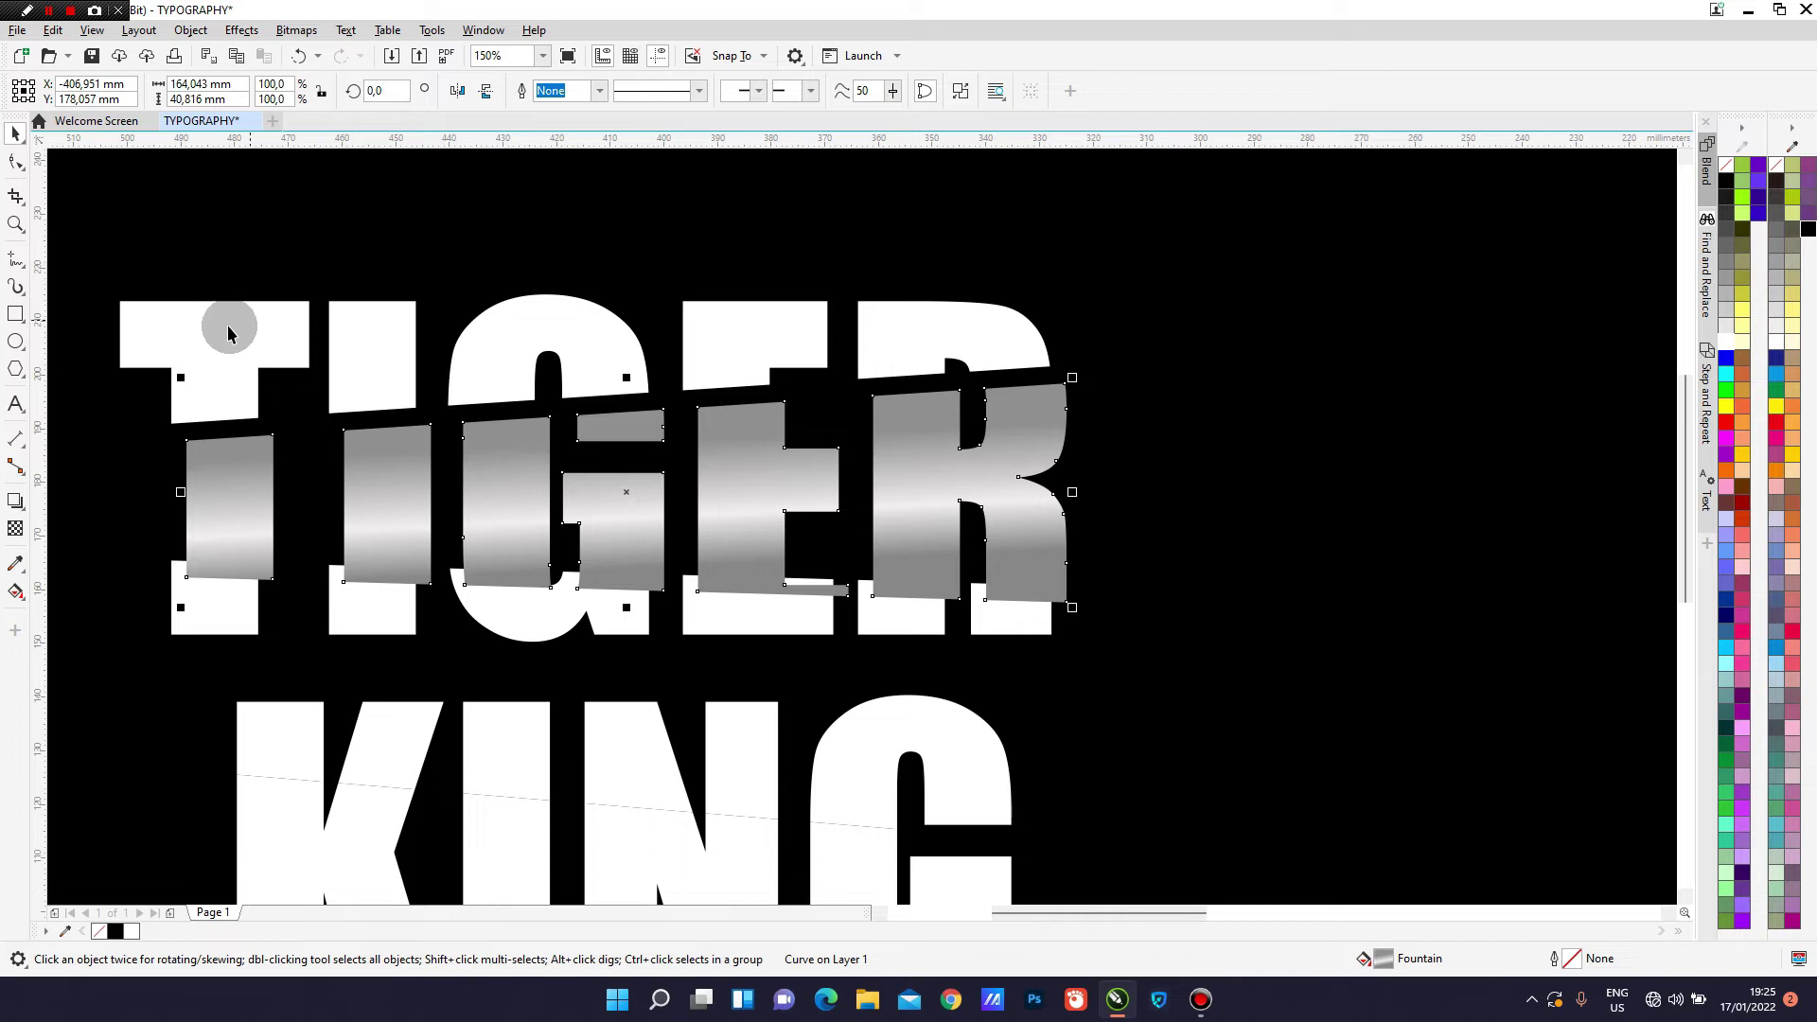
Bring the white upper and lower parts of TIGER to the front of the layer, over the gradient band.
click(152, 329)
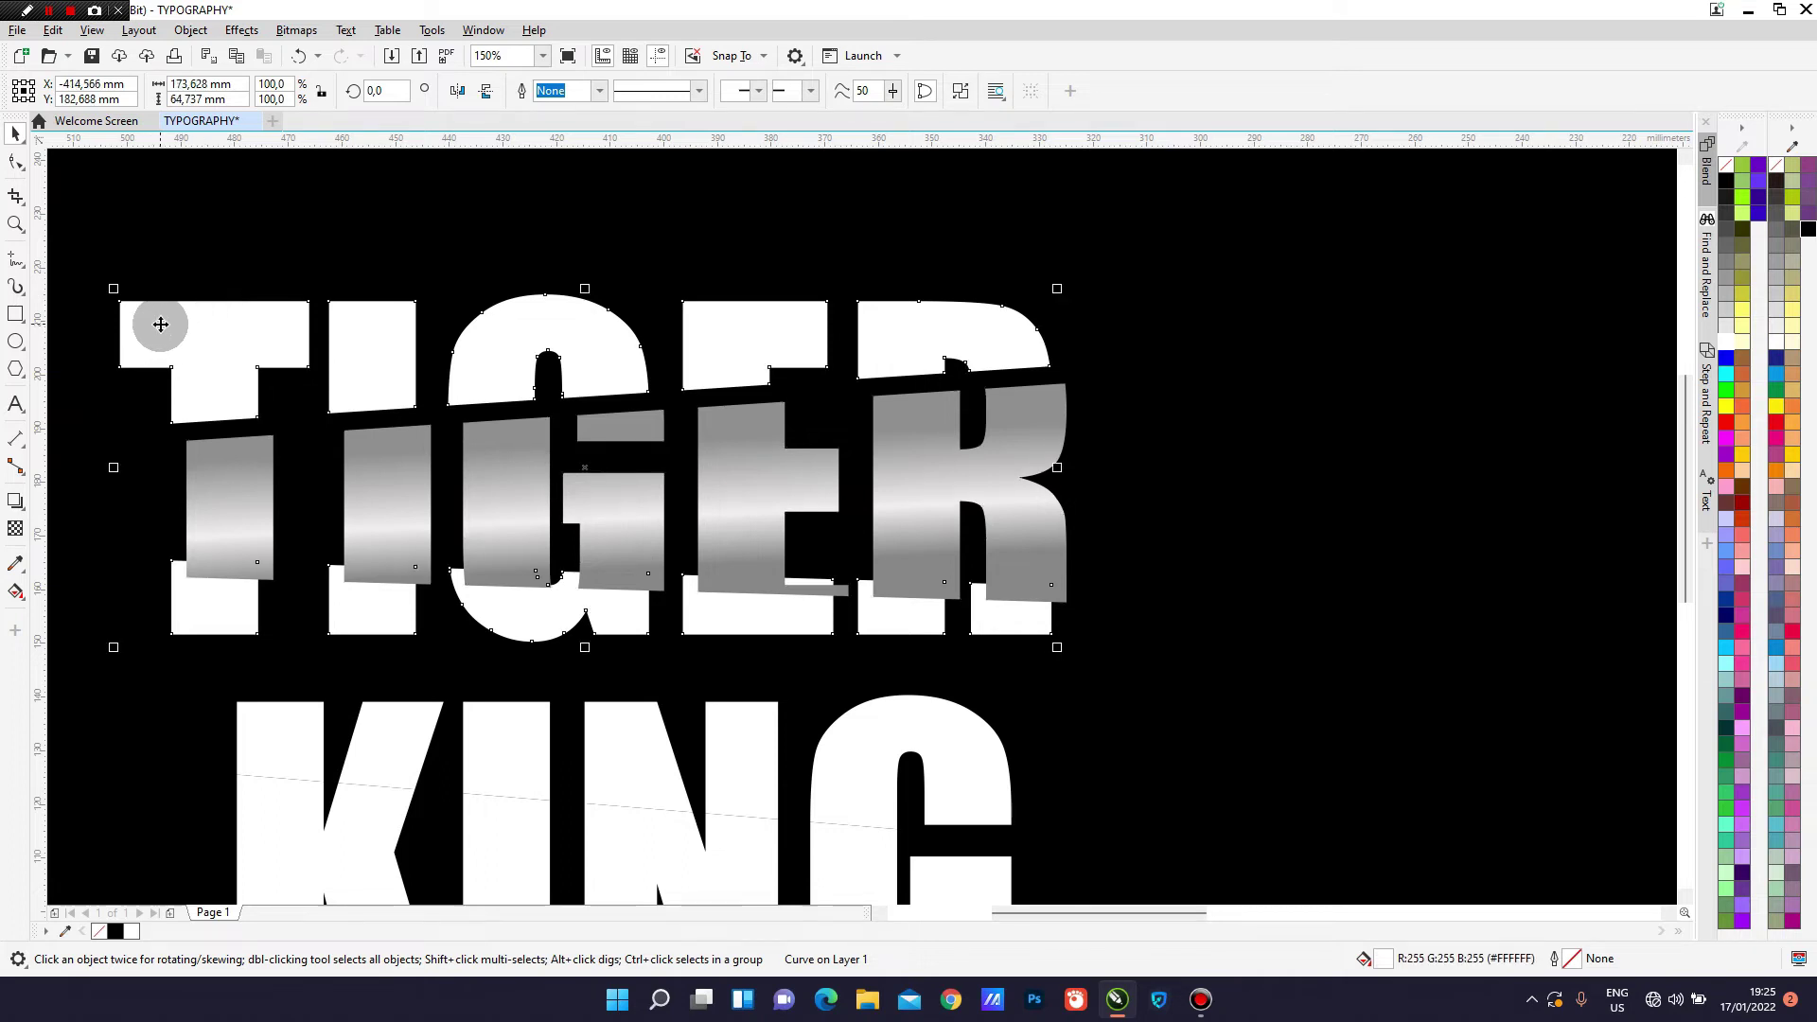
right_click(161, 325)
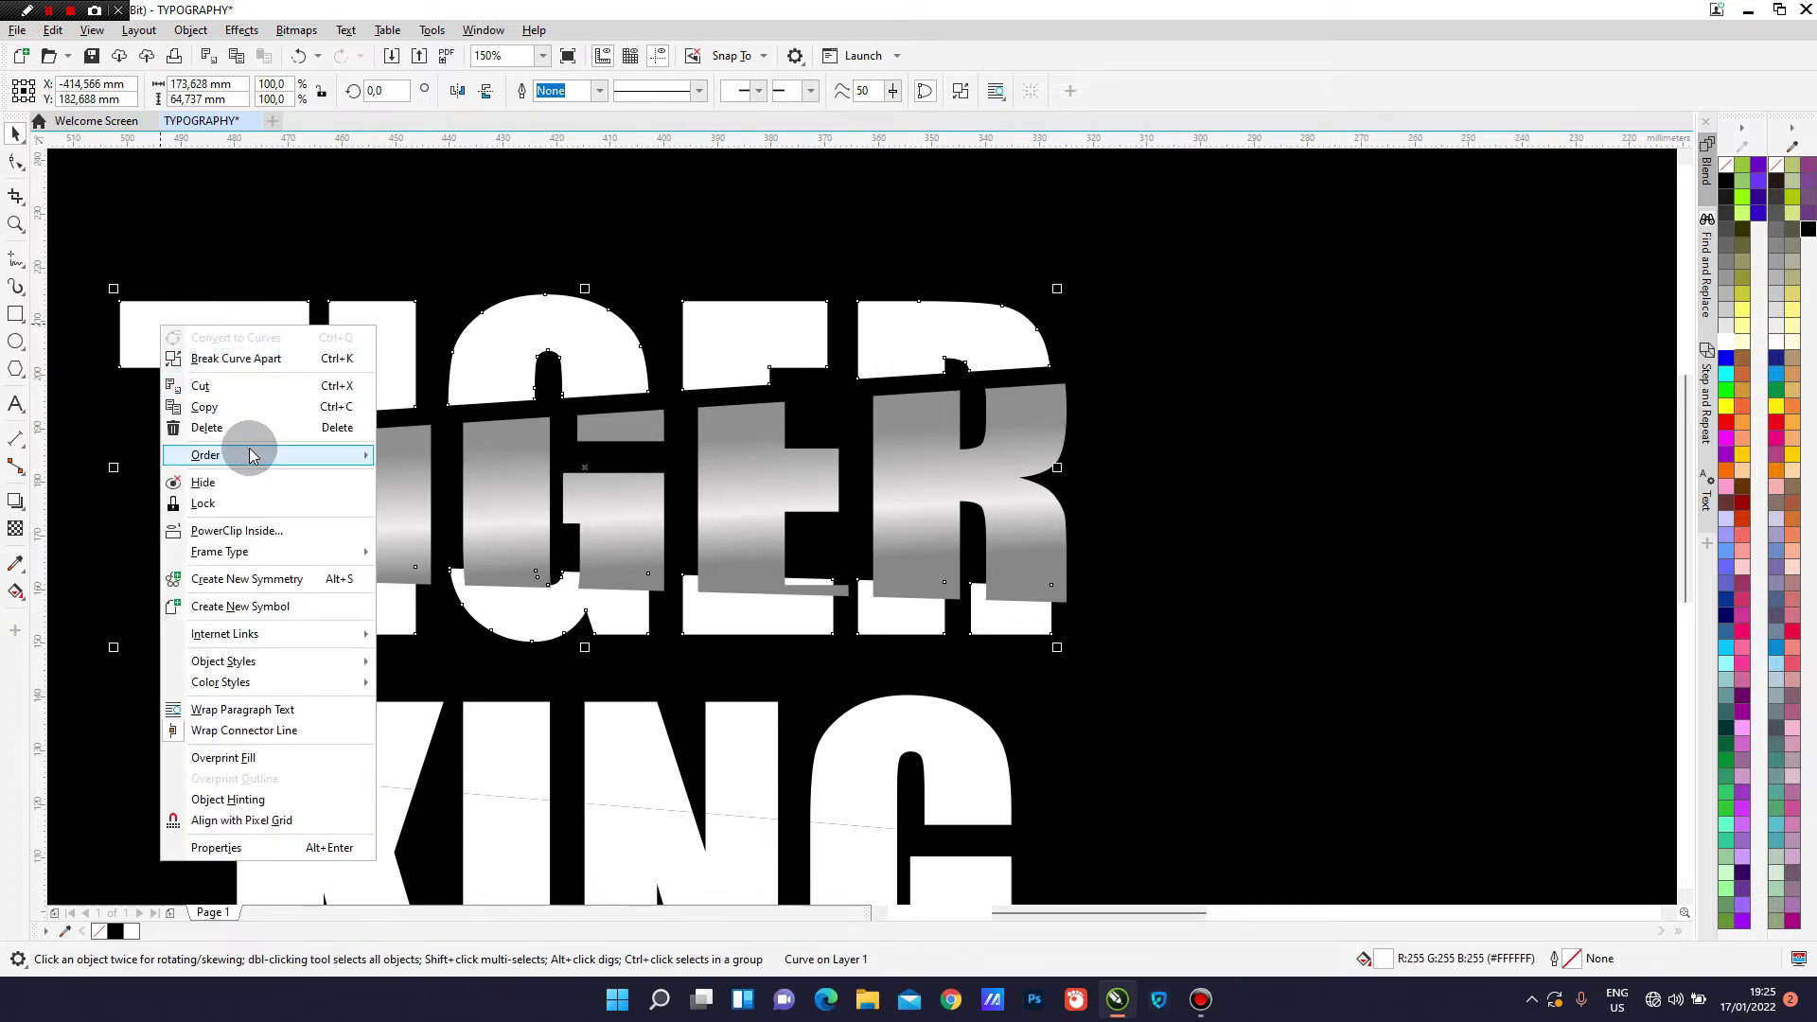
mouse_move(343, 459)
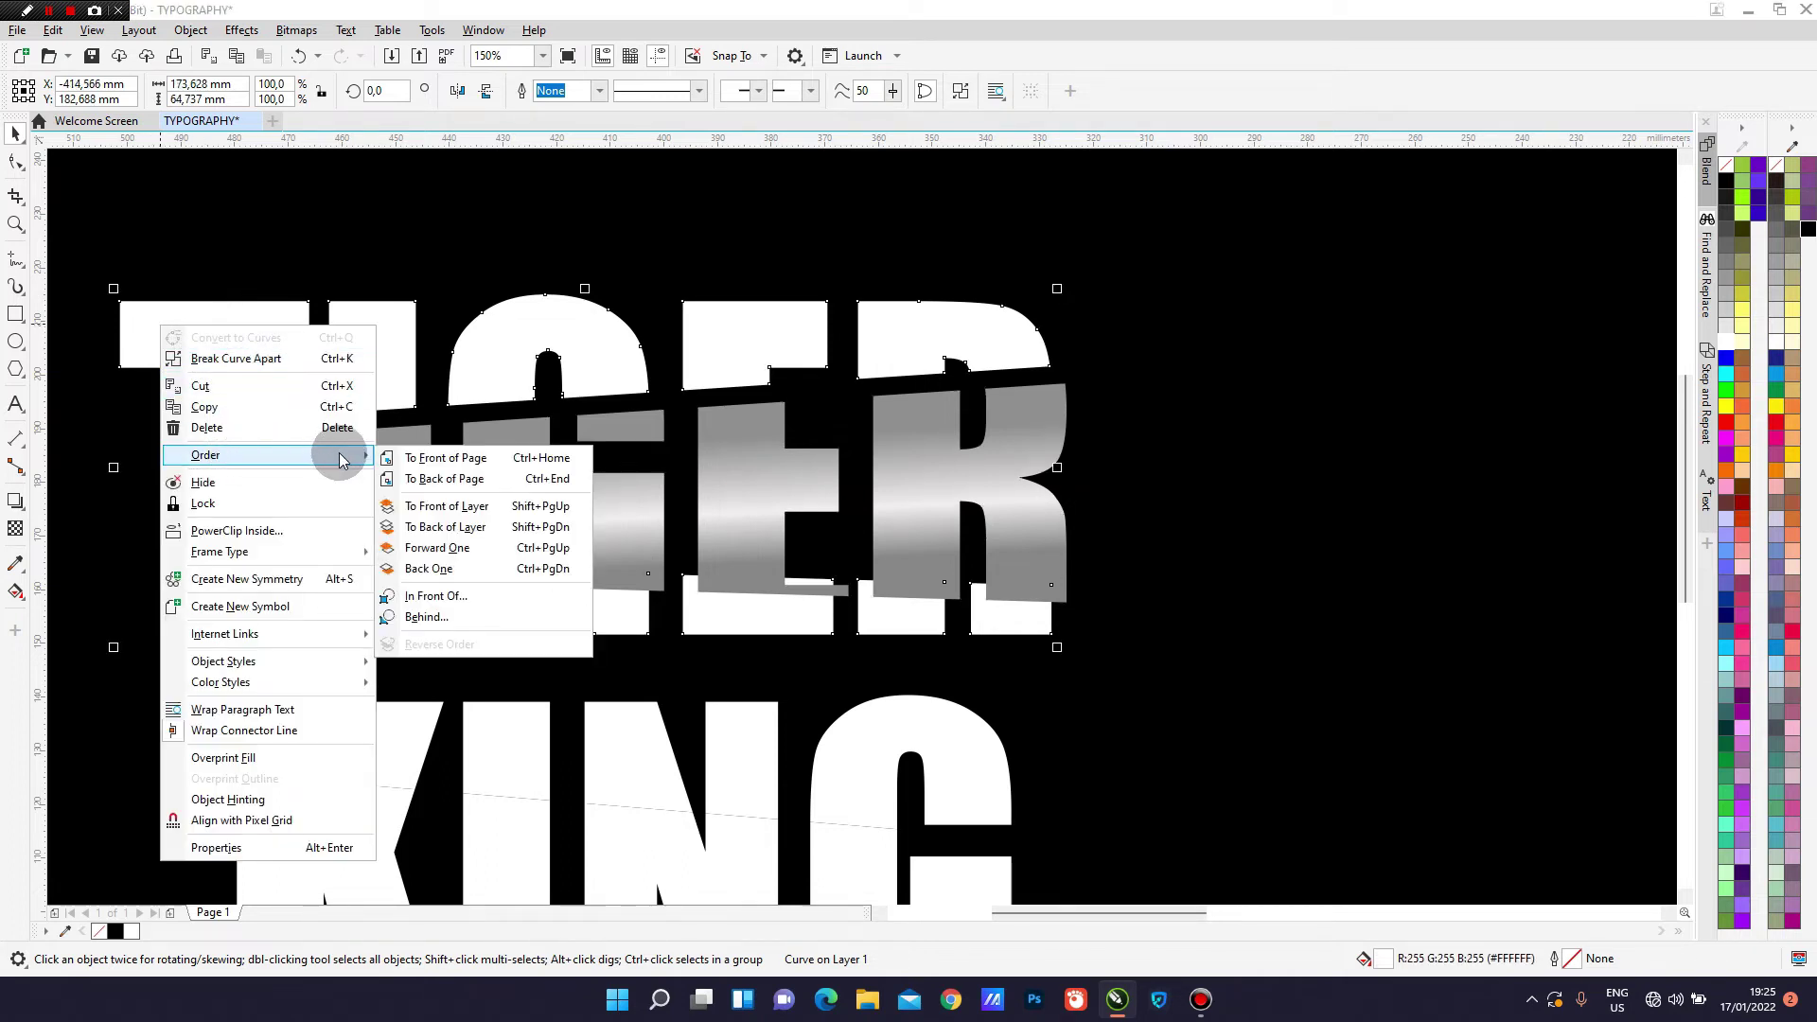
click(458, 507)
scroll(457, 509, down, 2)
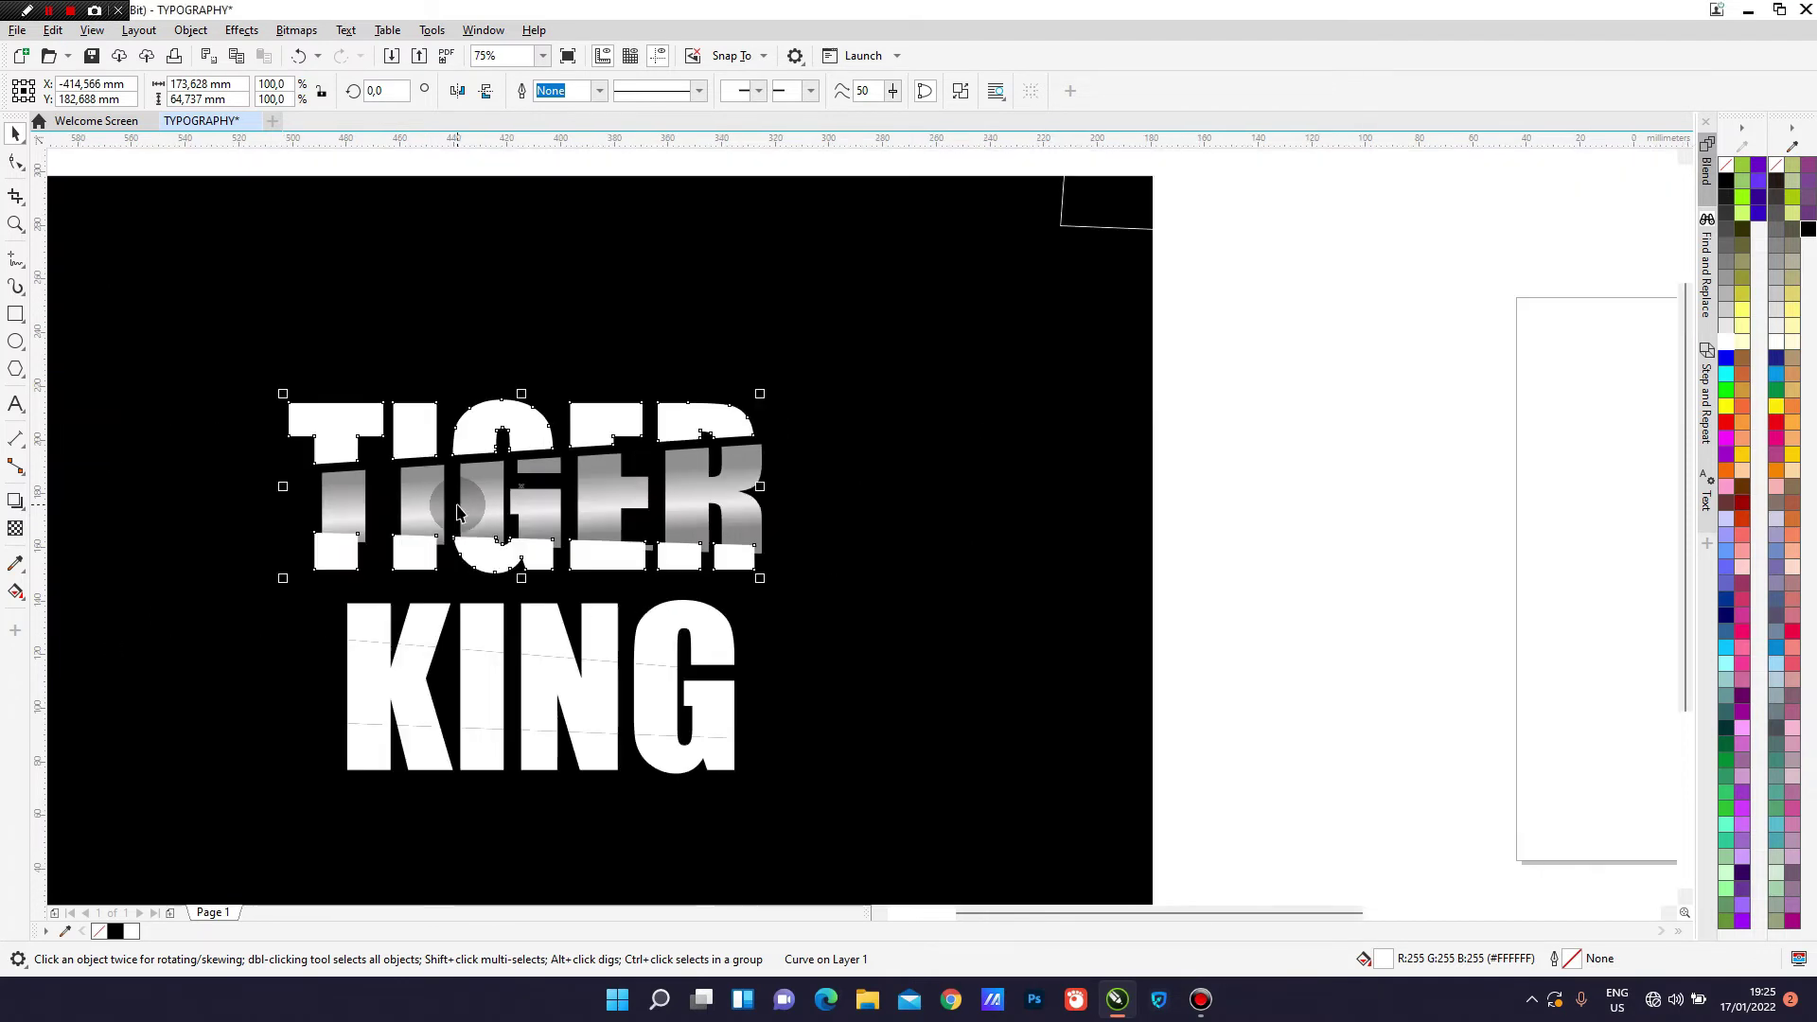
scroll(464, 497, down, 2)
scroll(263, 481, up, 1)
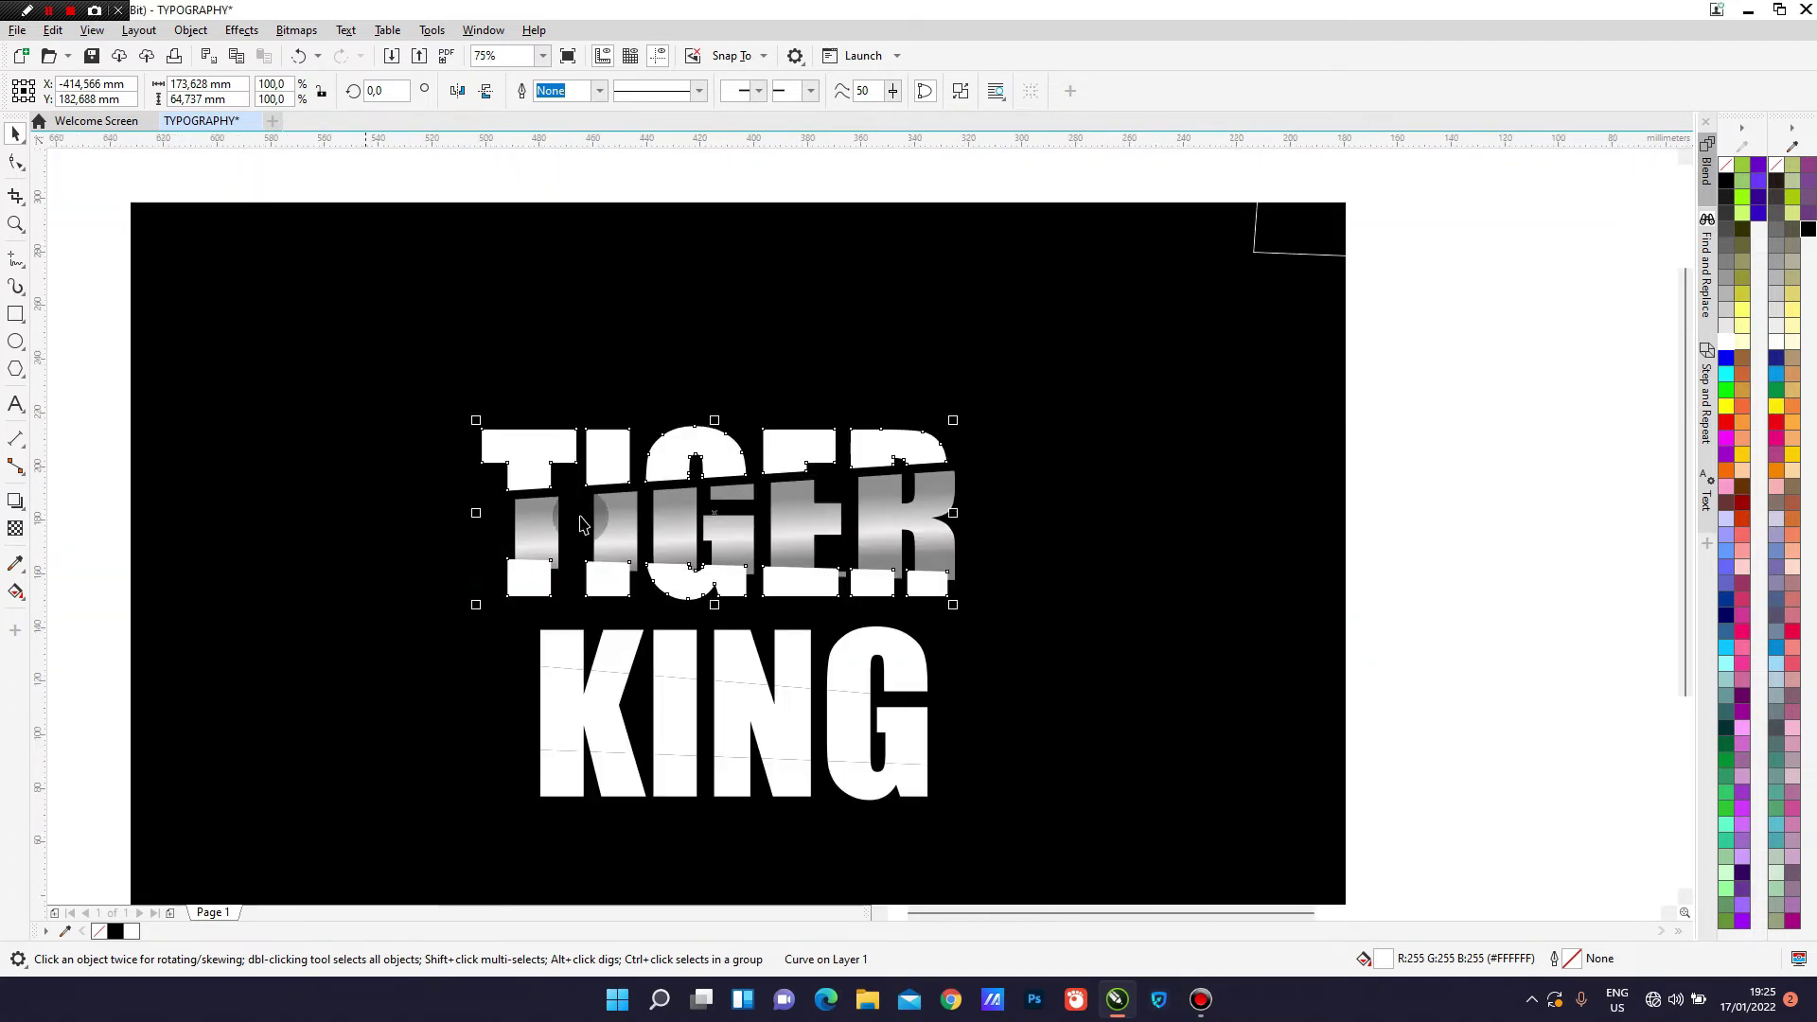
click(1416, 481)
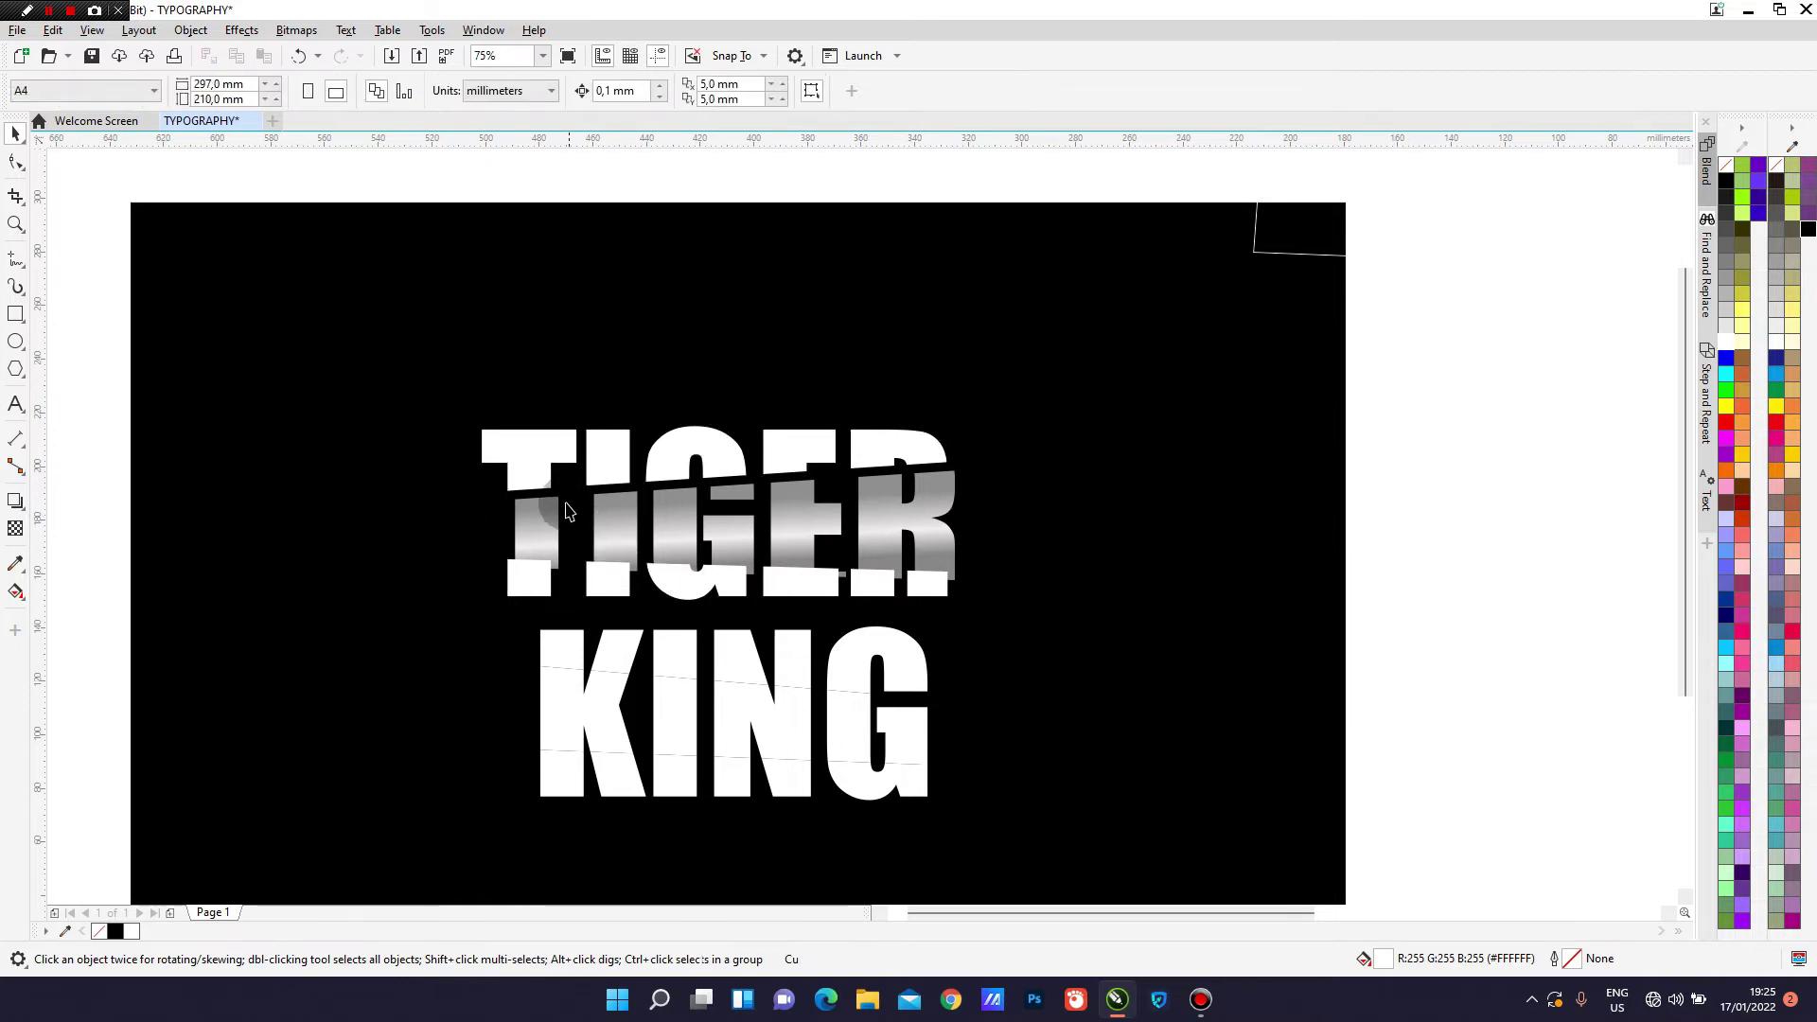
Fine-tune the gradient TIGER band's position to about X -407.7 mm, Y 177.7 mm, then deselect it.
scroll(566, 511, up, 1)
click(502, 523)
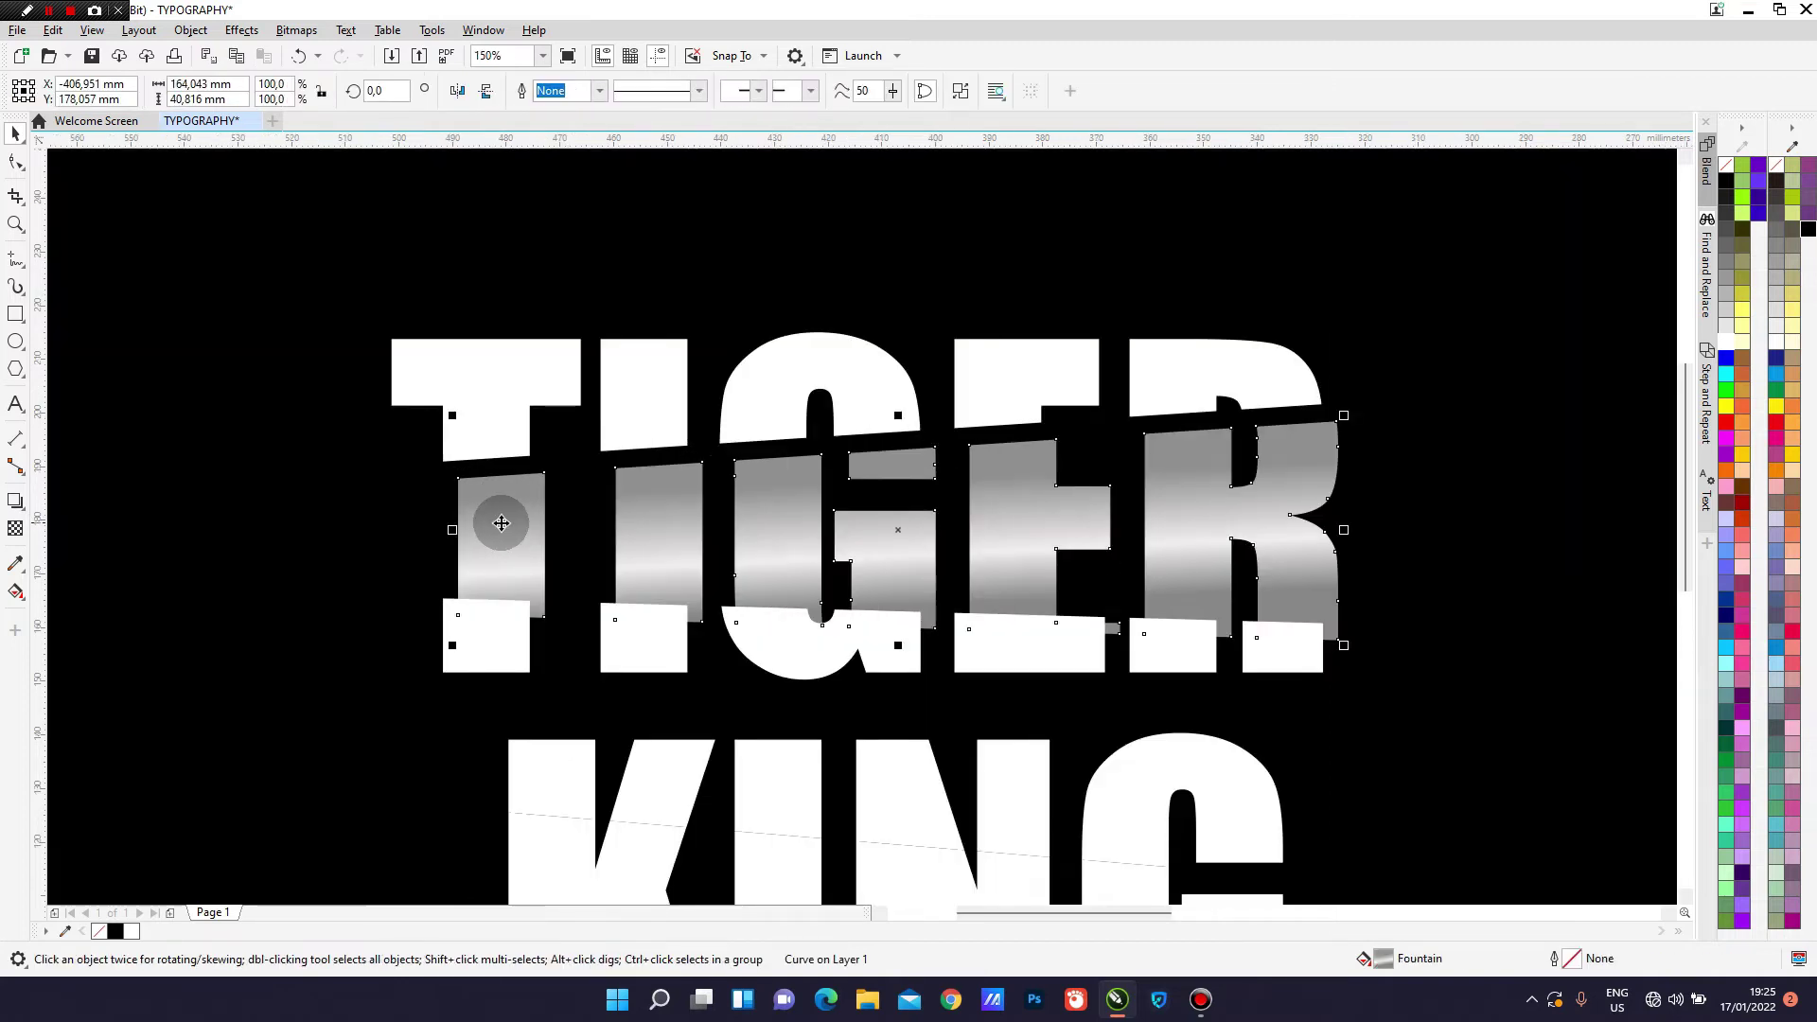
drag(504, 542, 496, 537)
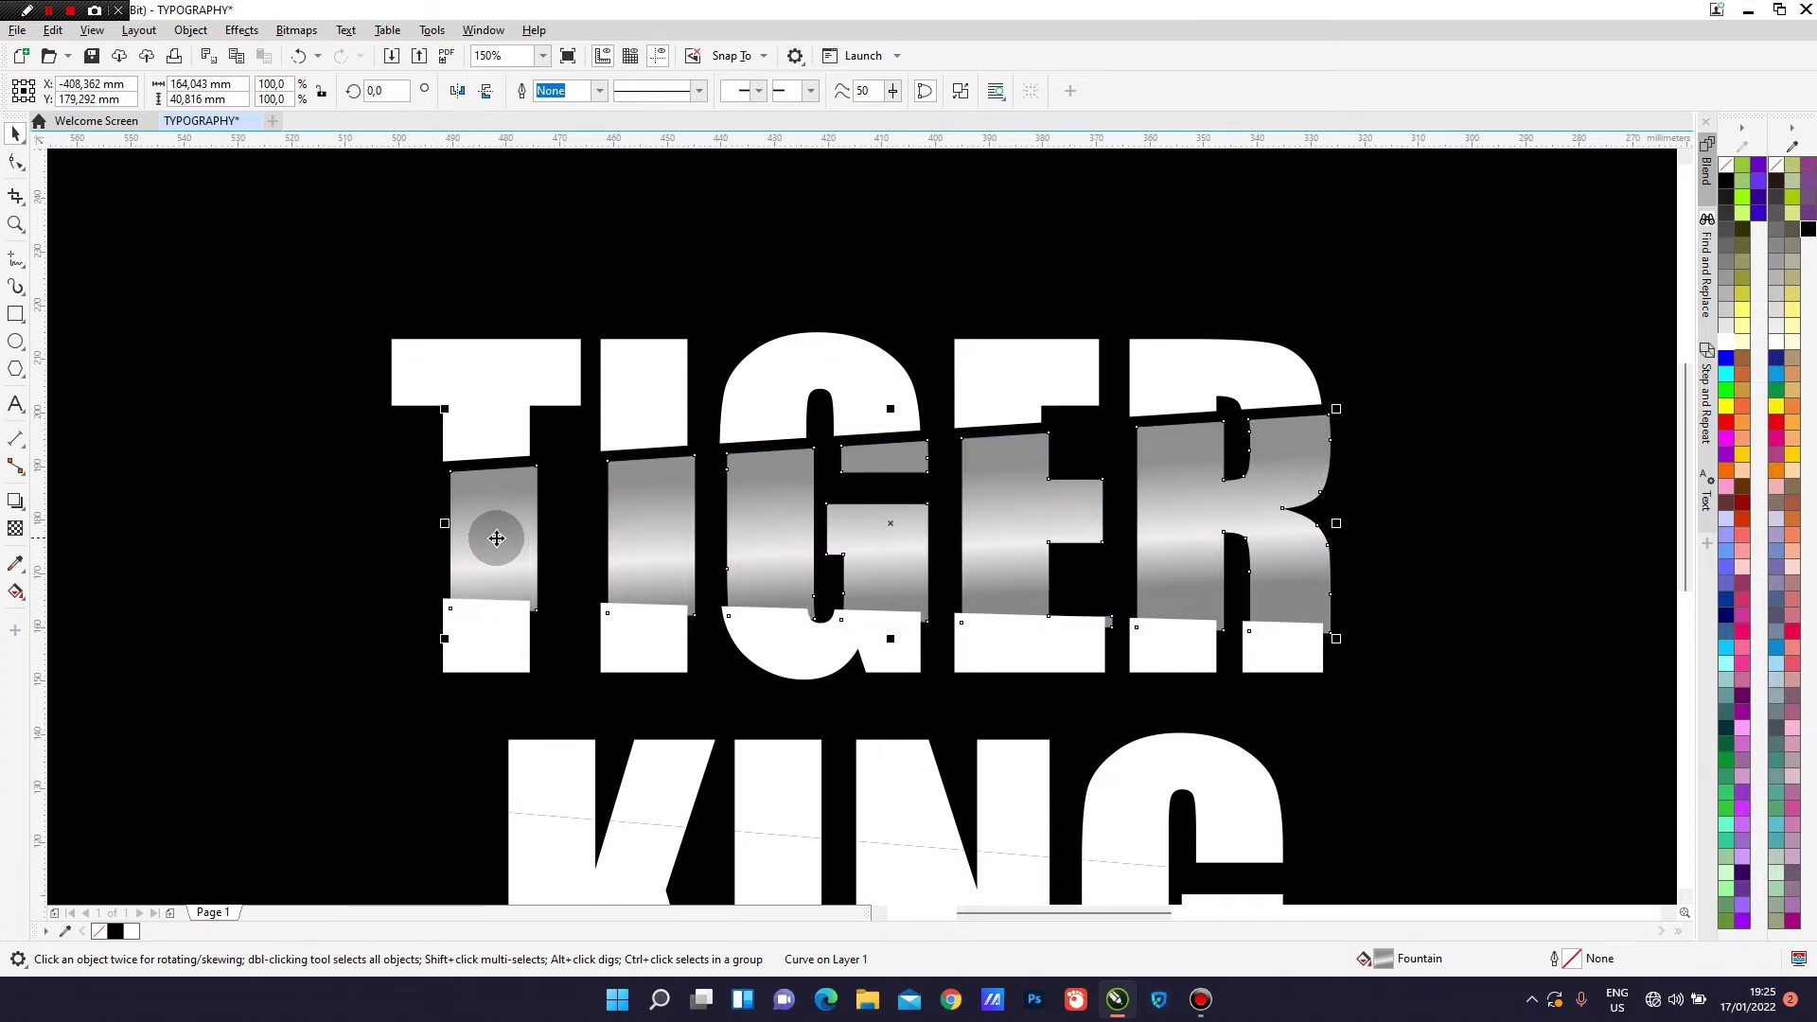
drag(763, 548, 769, 556)
scroll(769, 556, down, 1)
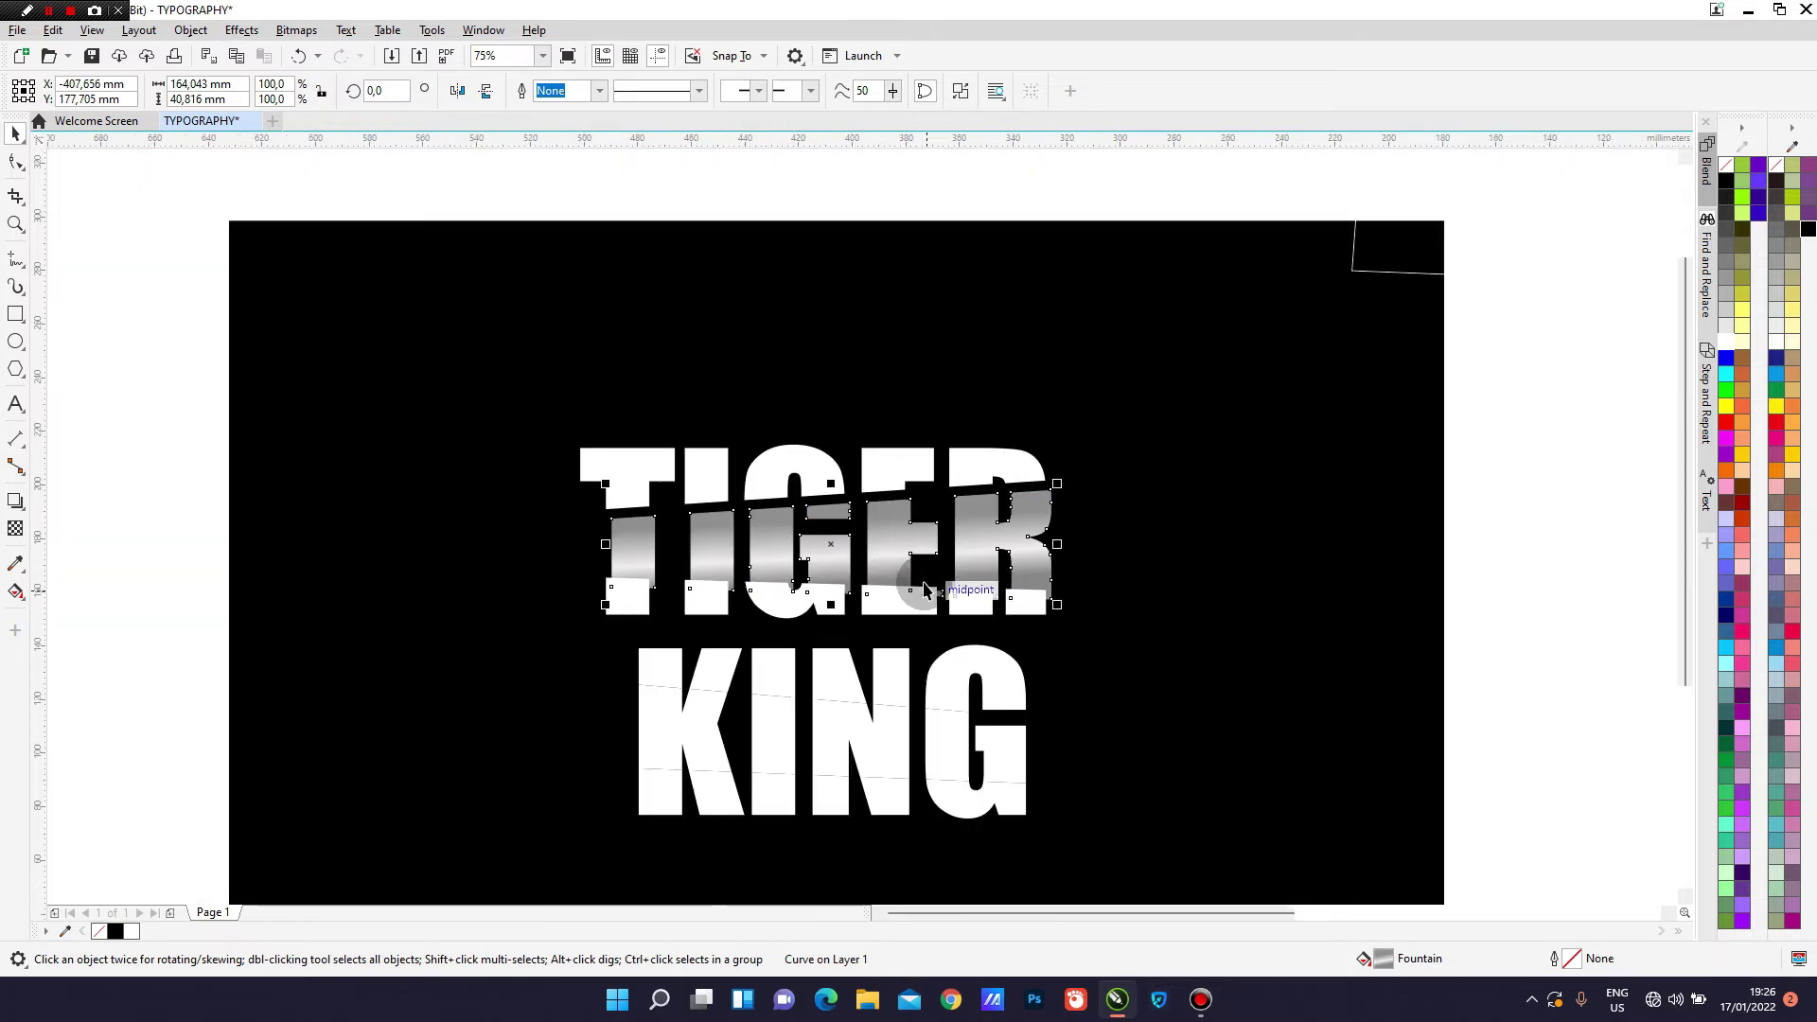
click(1621, 470)
Break the cut KING curve apart into separate pieces.
scroll(905, 732, up, 1)
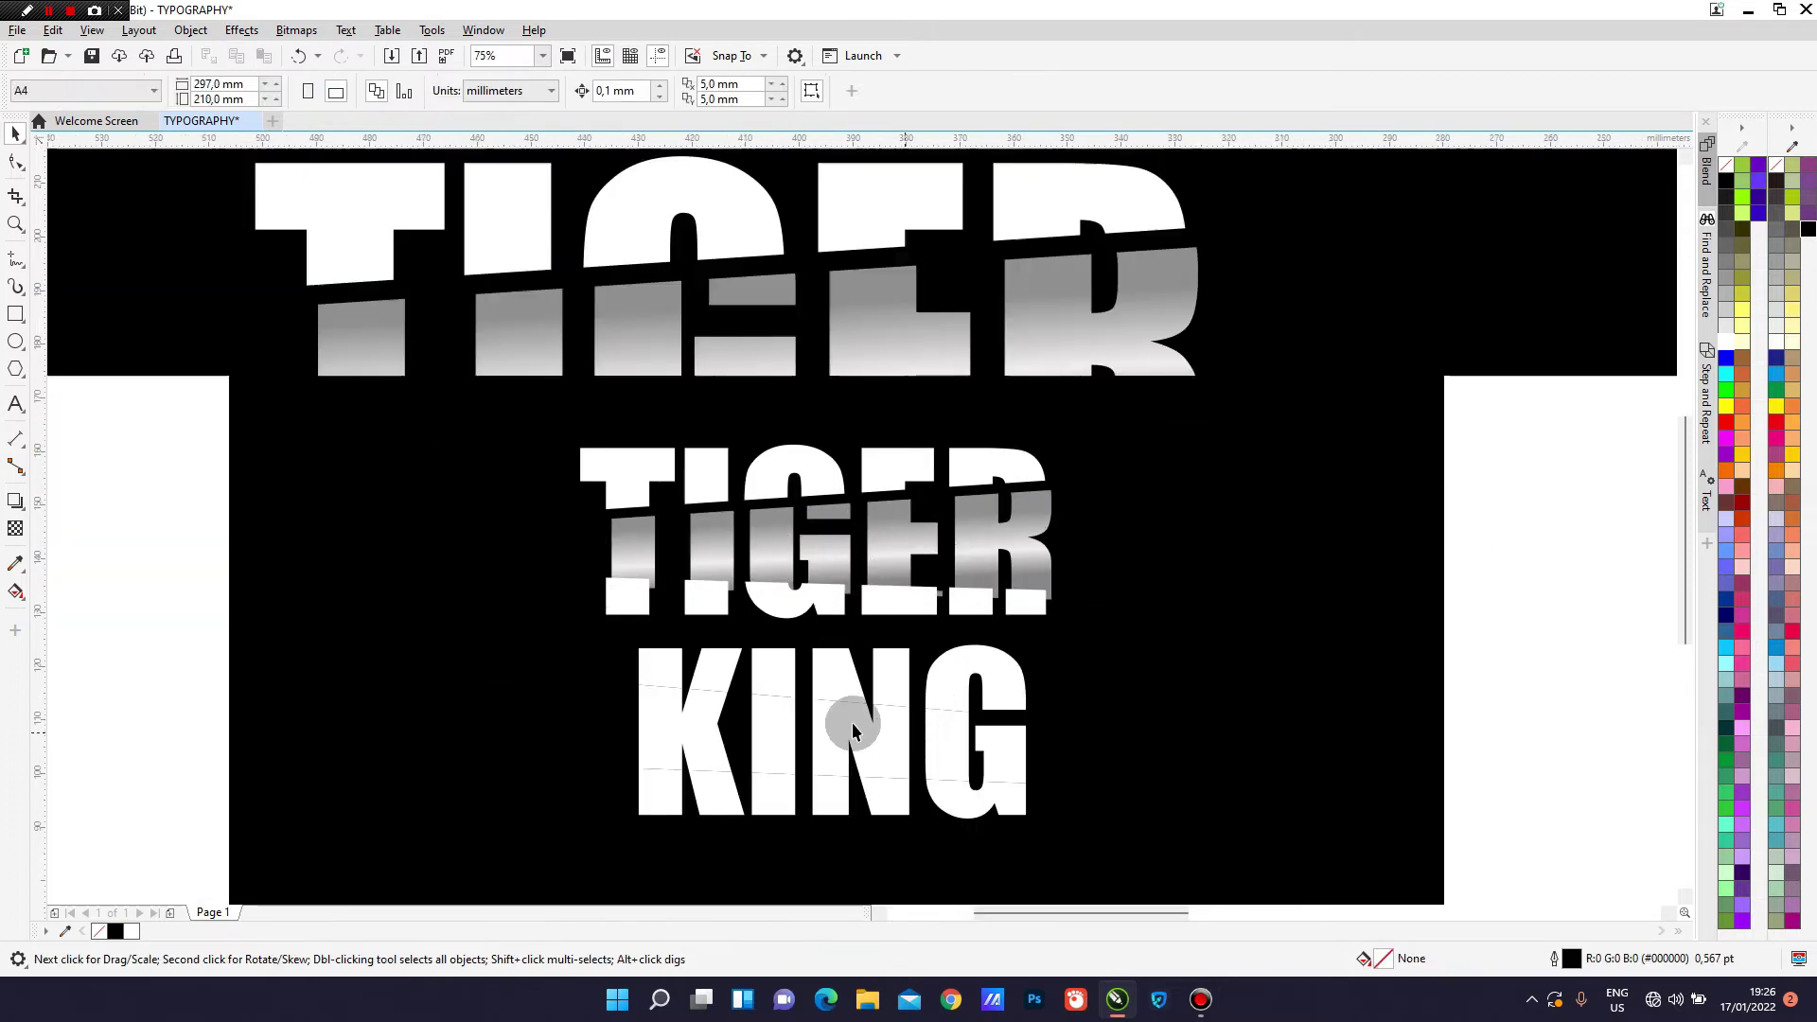
click(752, 696)
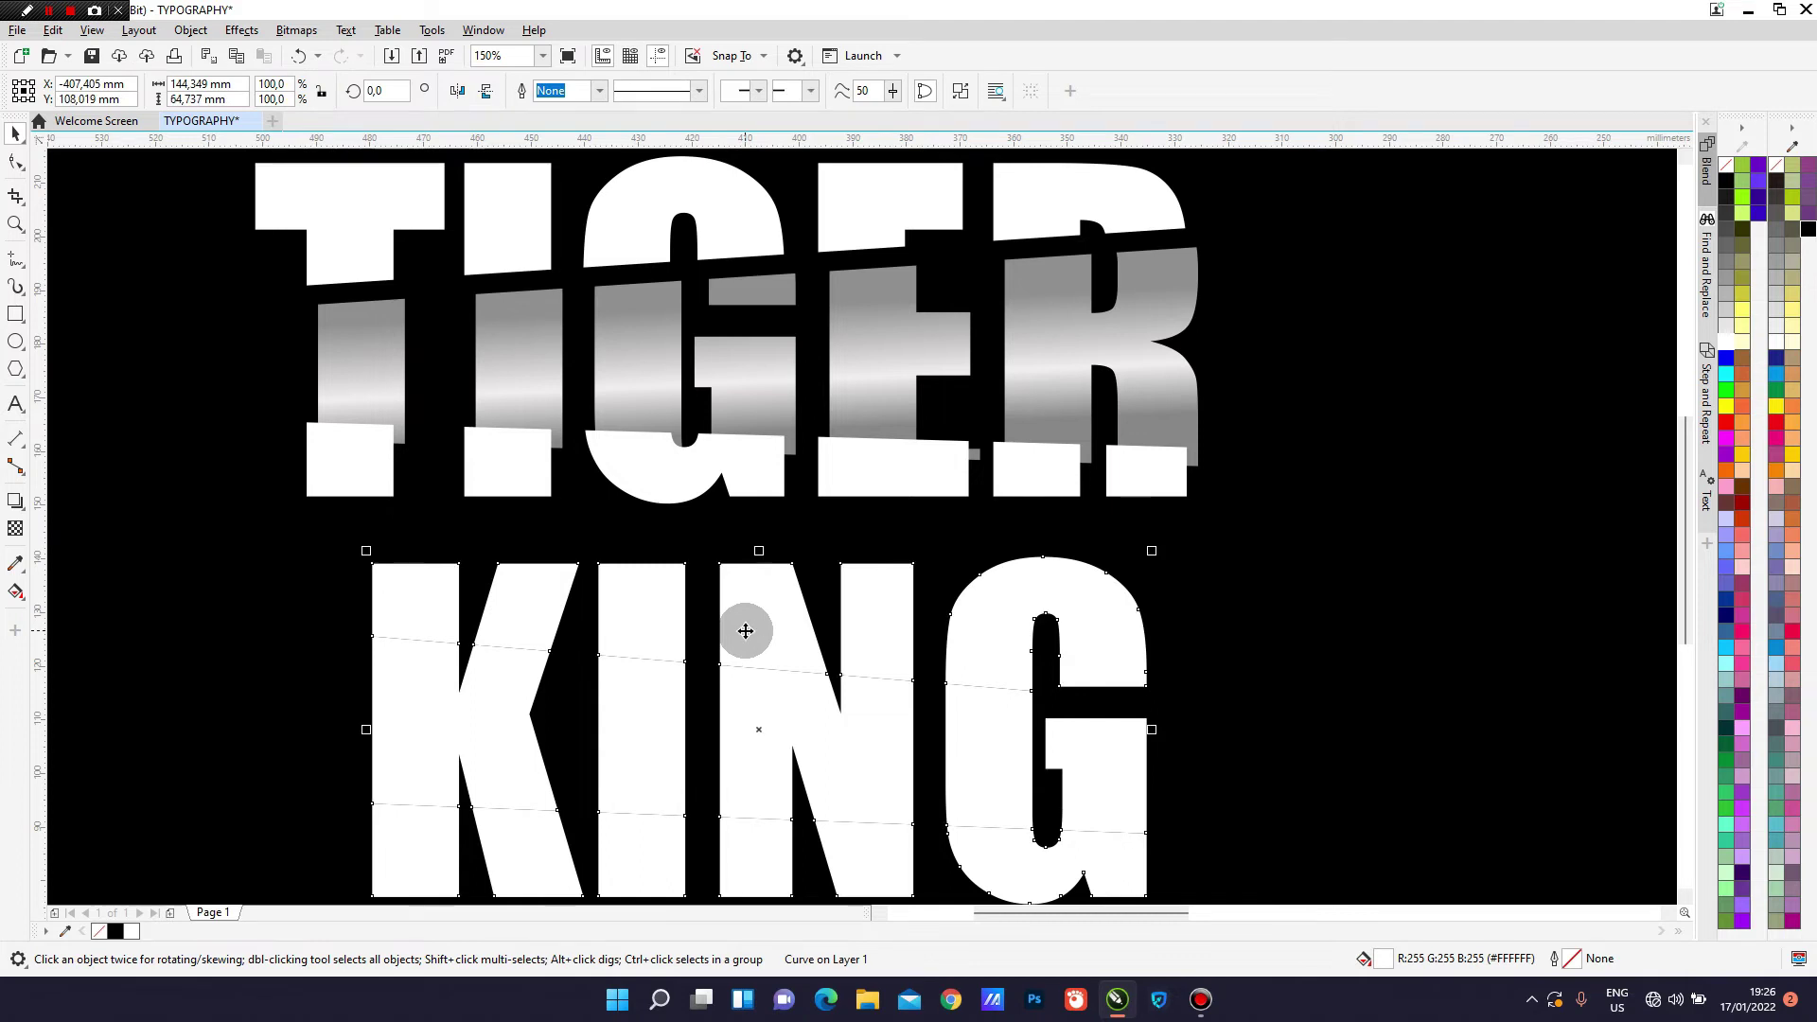
scroll(745, 631, down, 1)
key(ctrl+k)
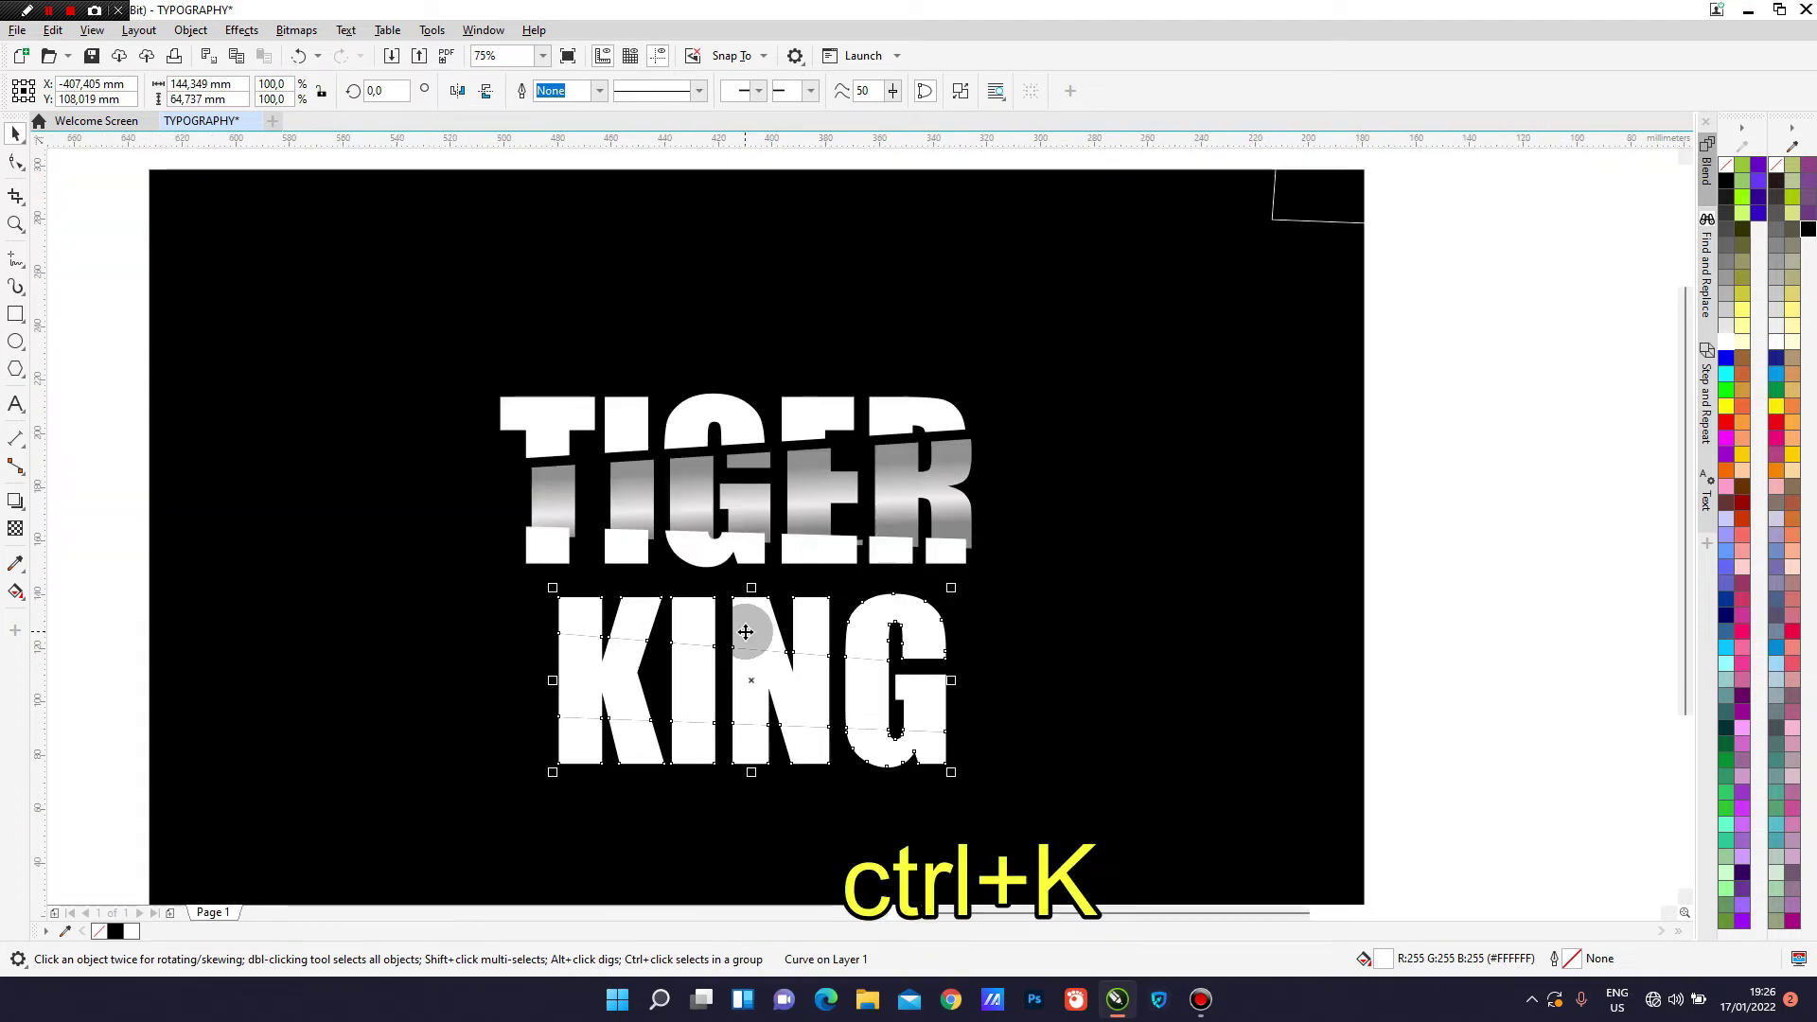
scroll(746, 631, down, 1)
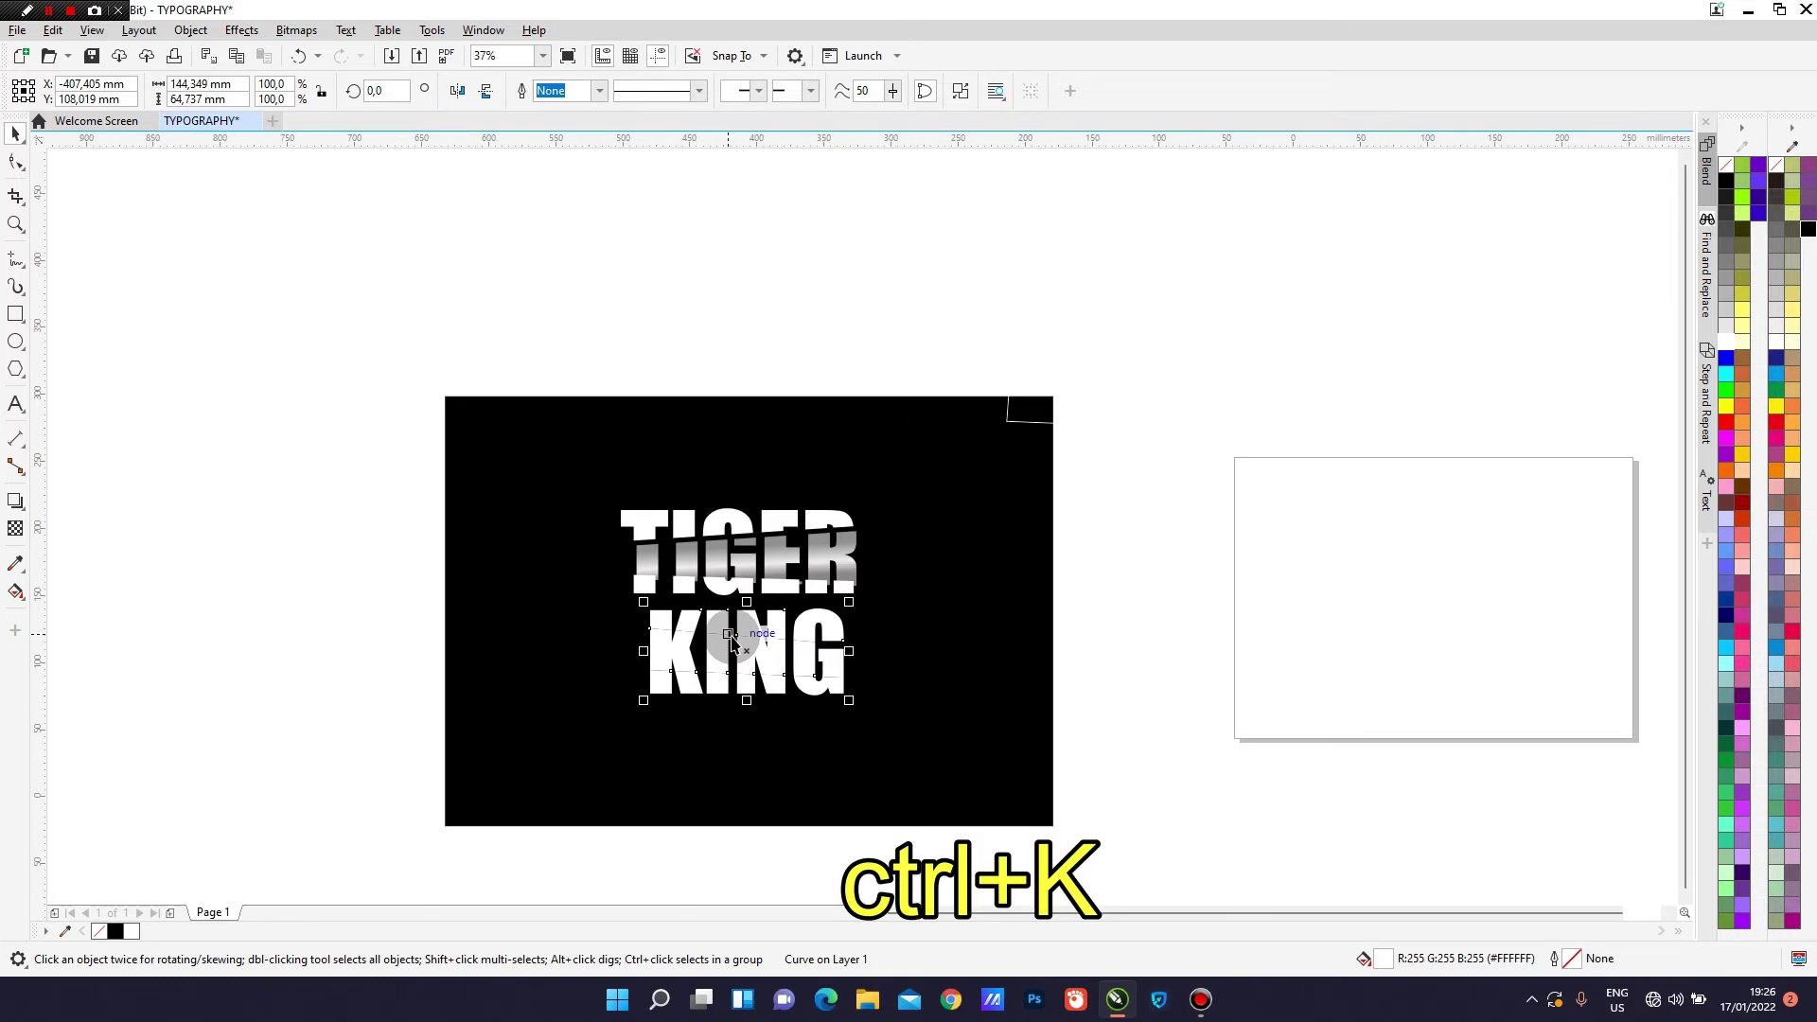
key(ctrl+k)
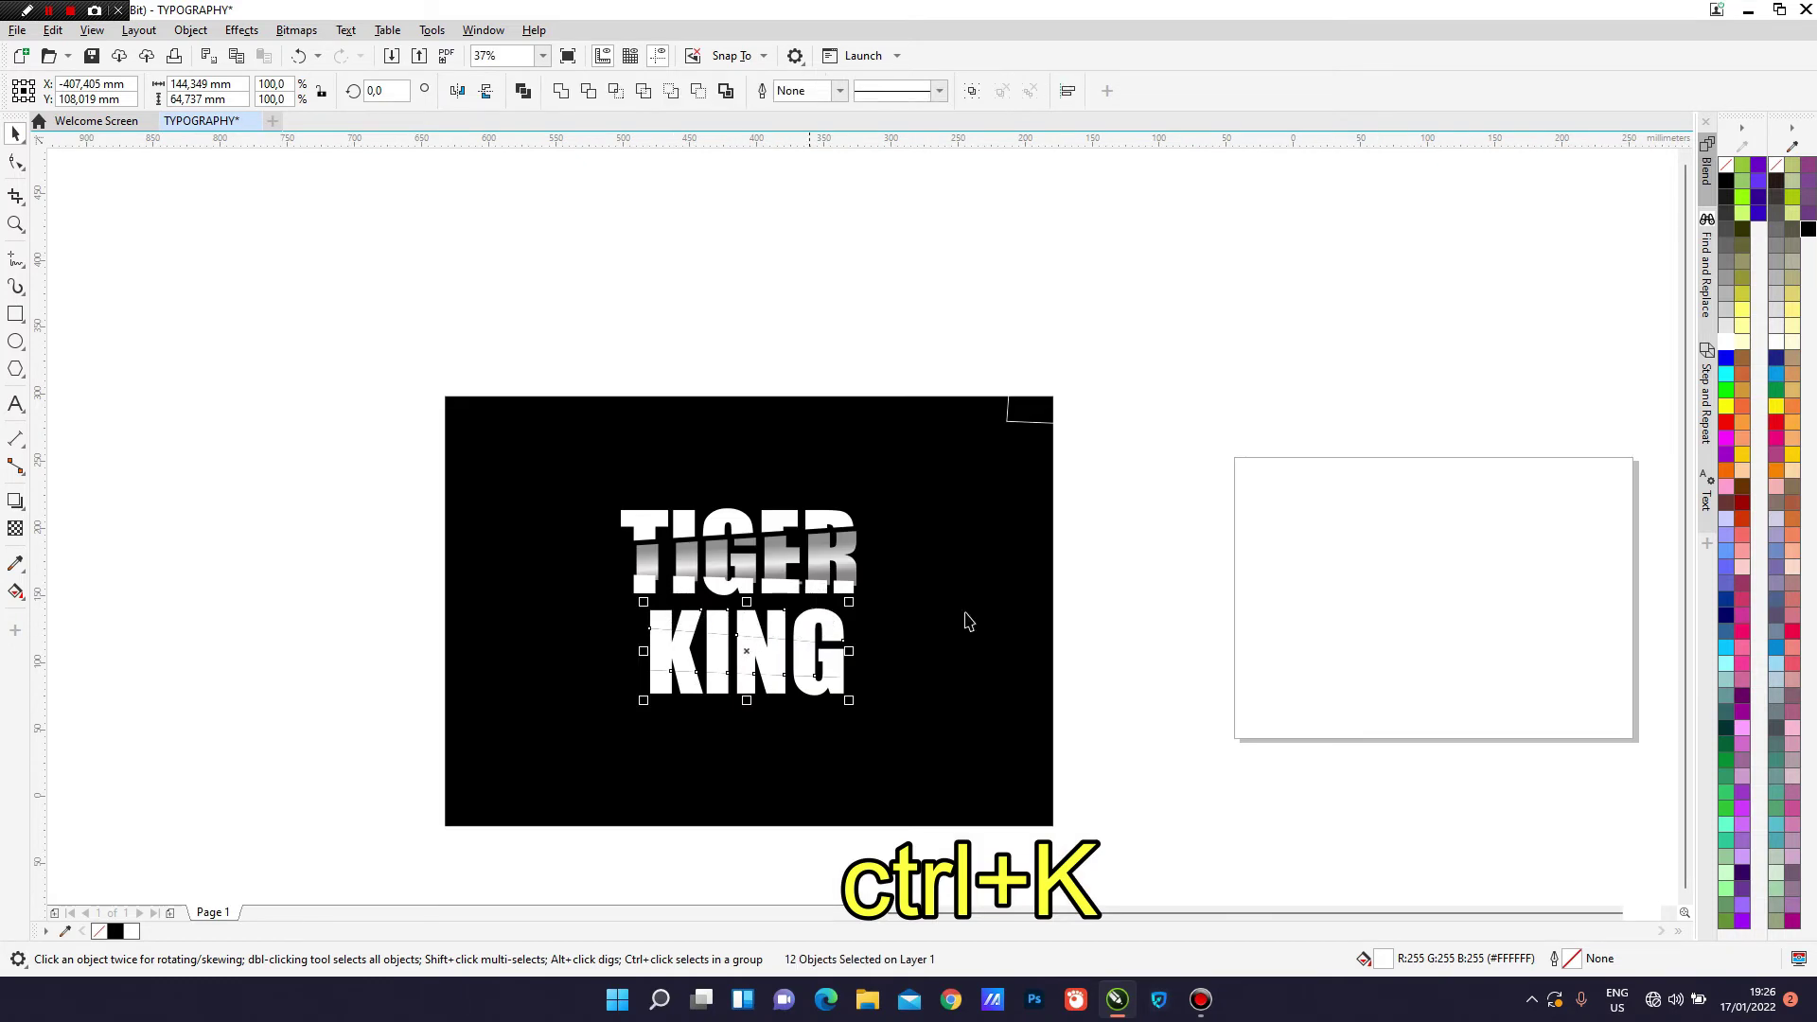
click(1161, 596)
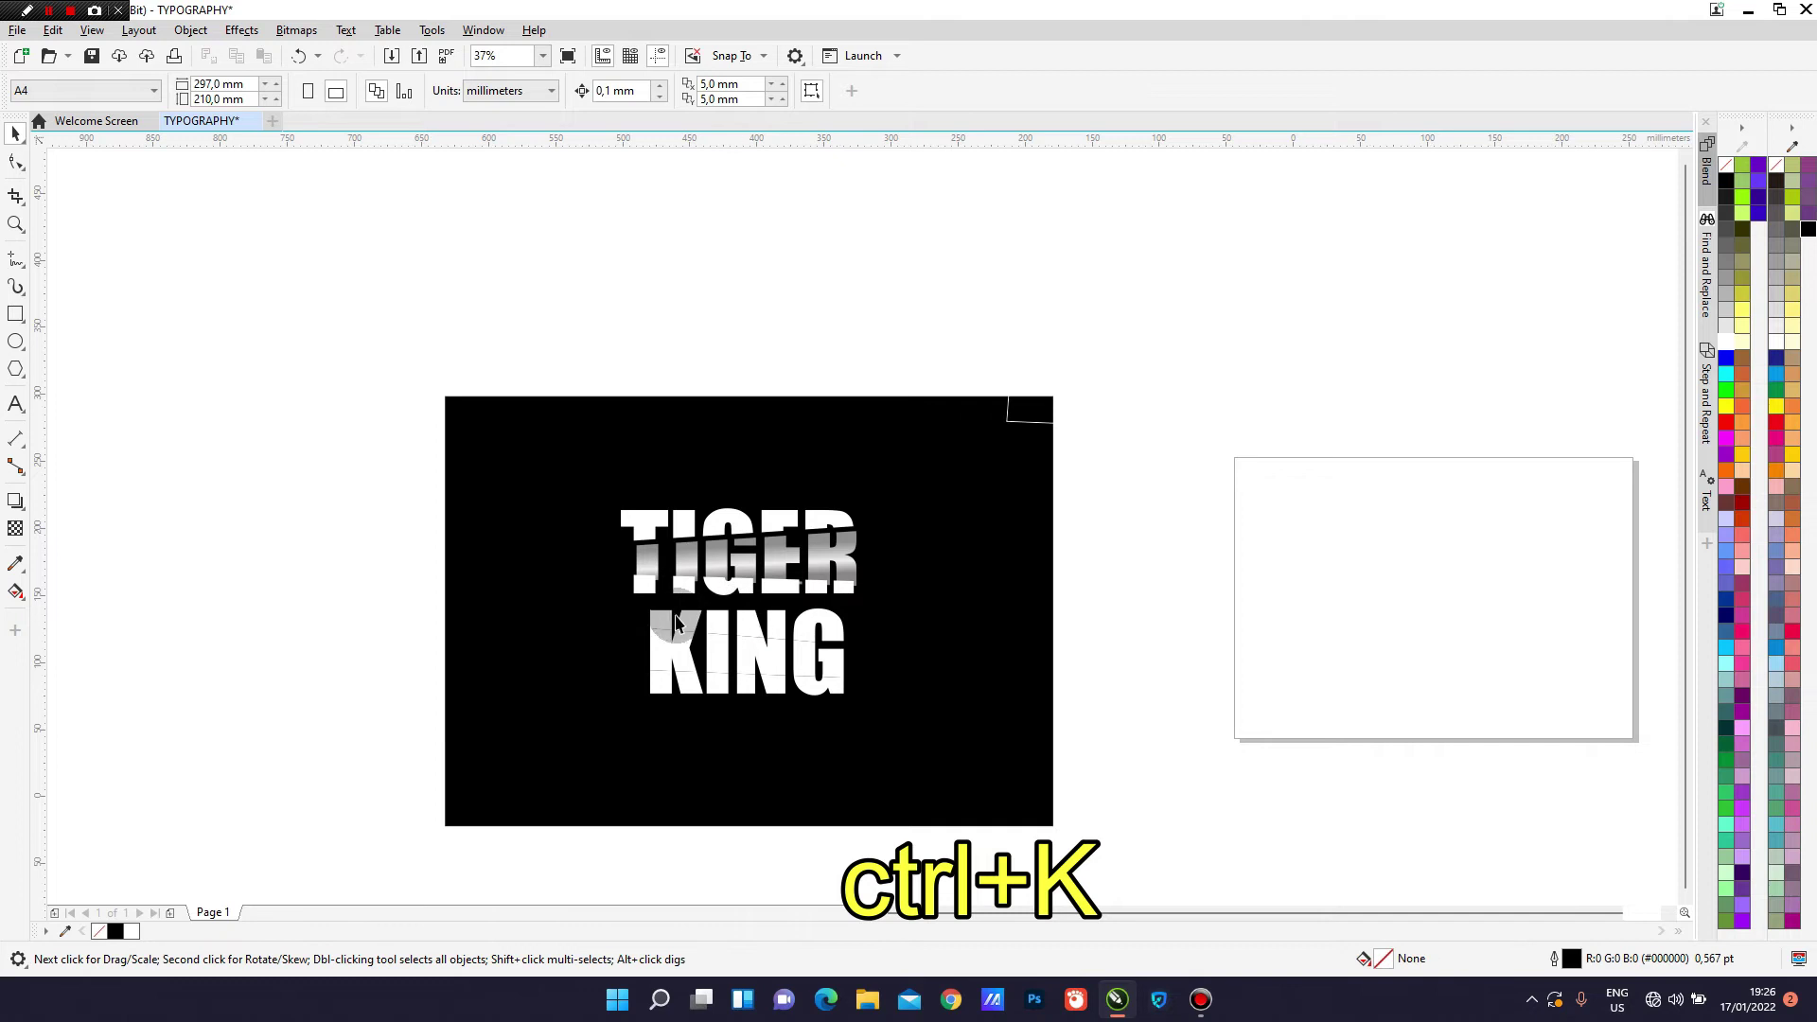
Group all the upper pieces of the KING letters above the upper cut line.
drag(402, 594, 887, 664)
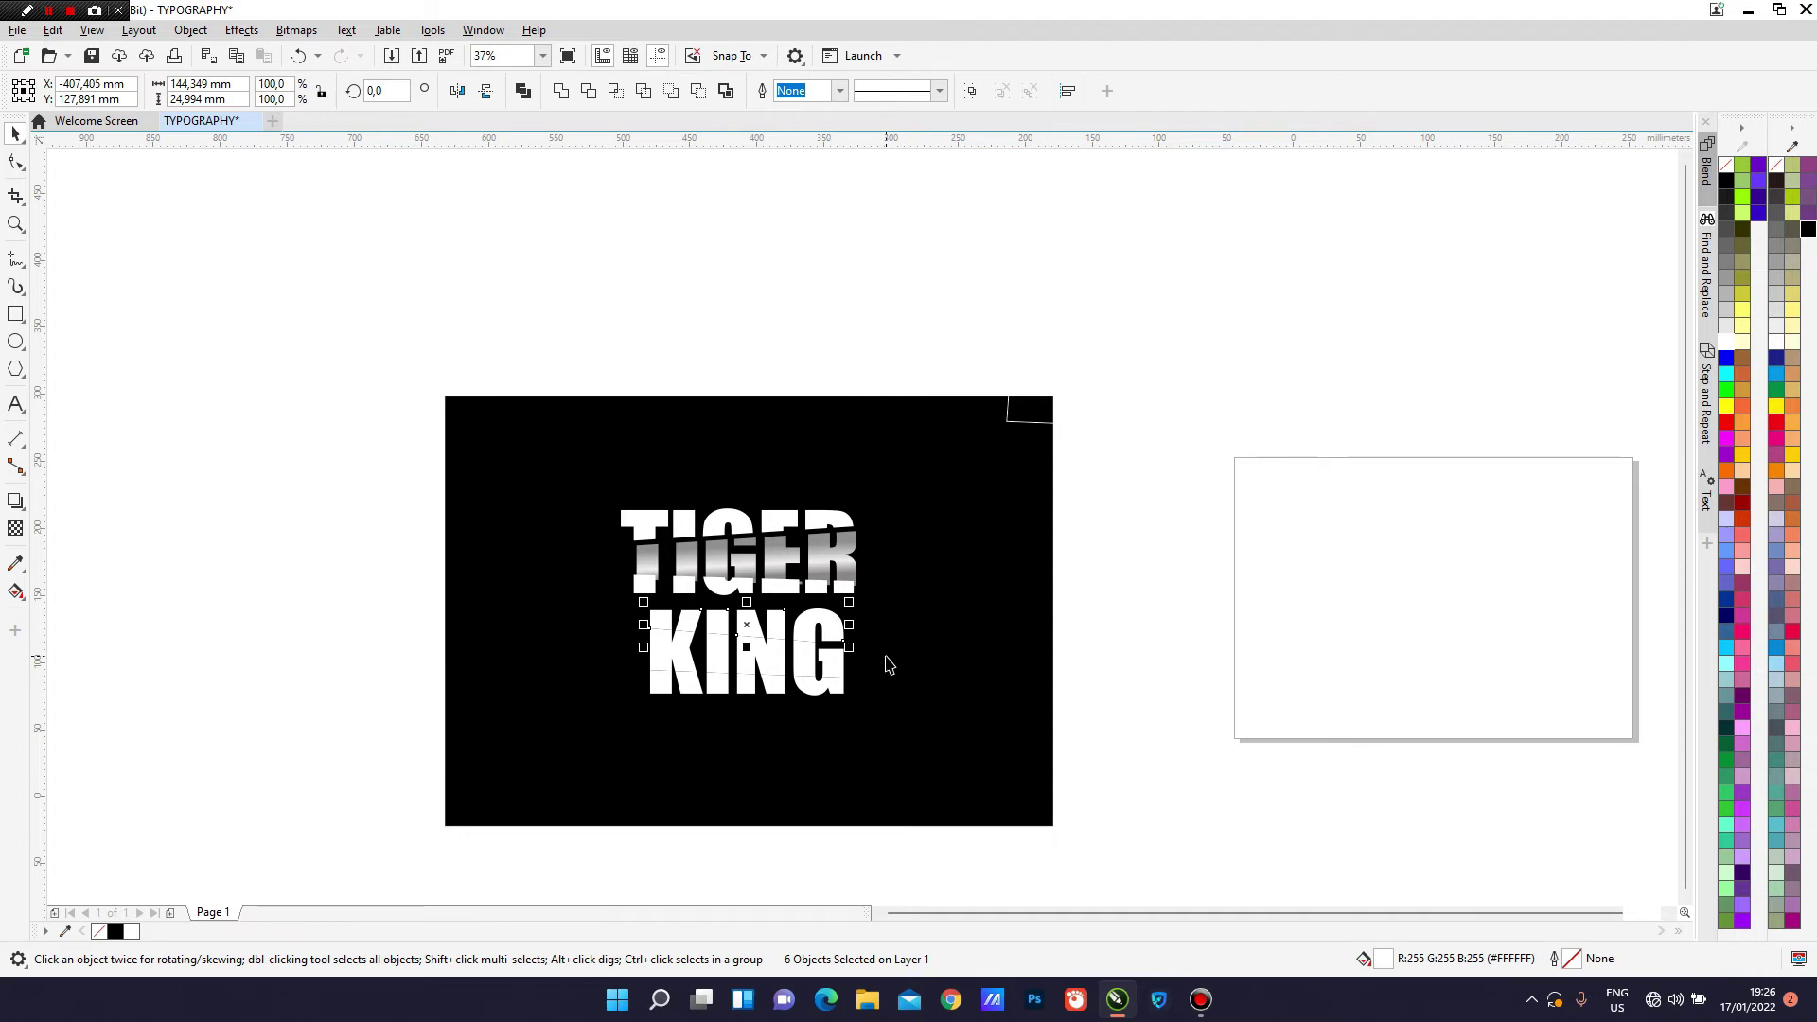
right_click(745, 627)
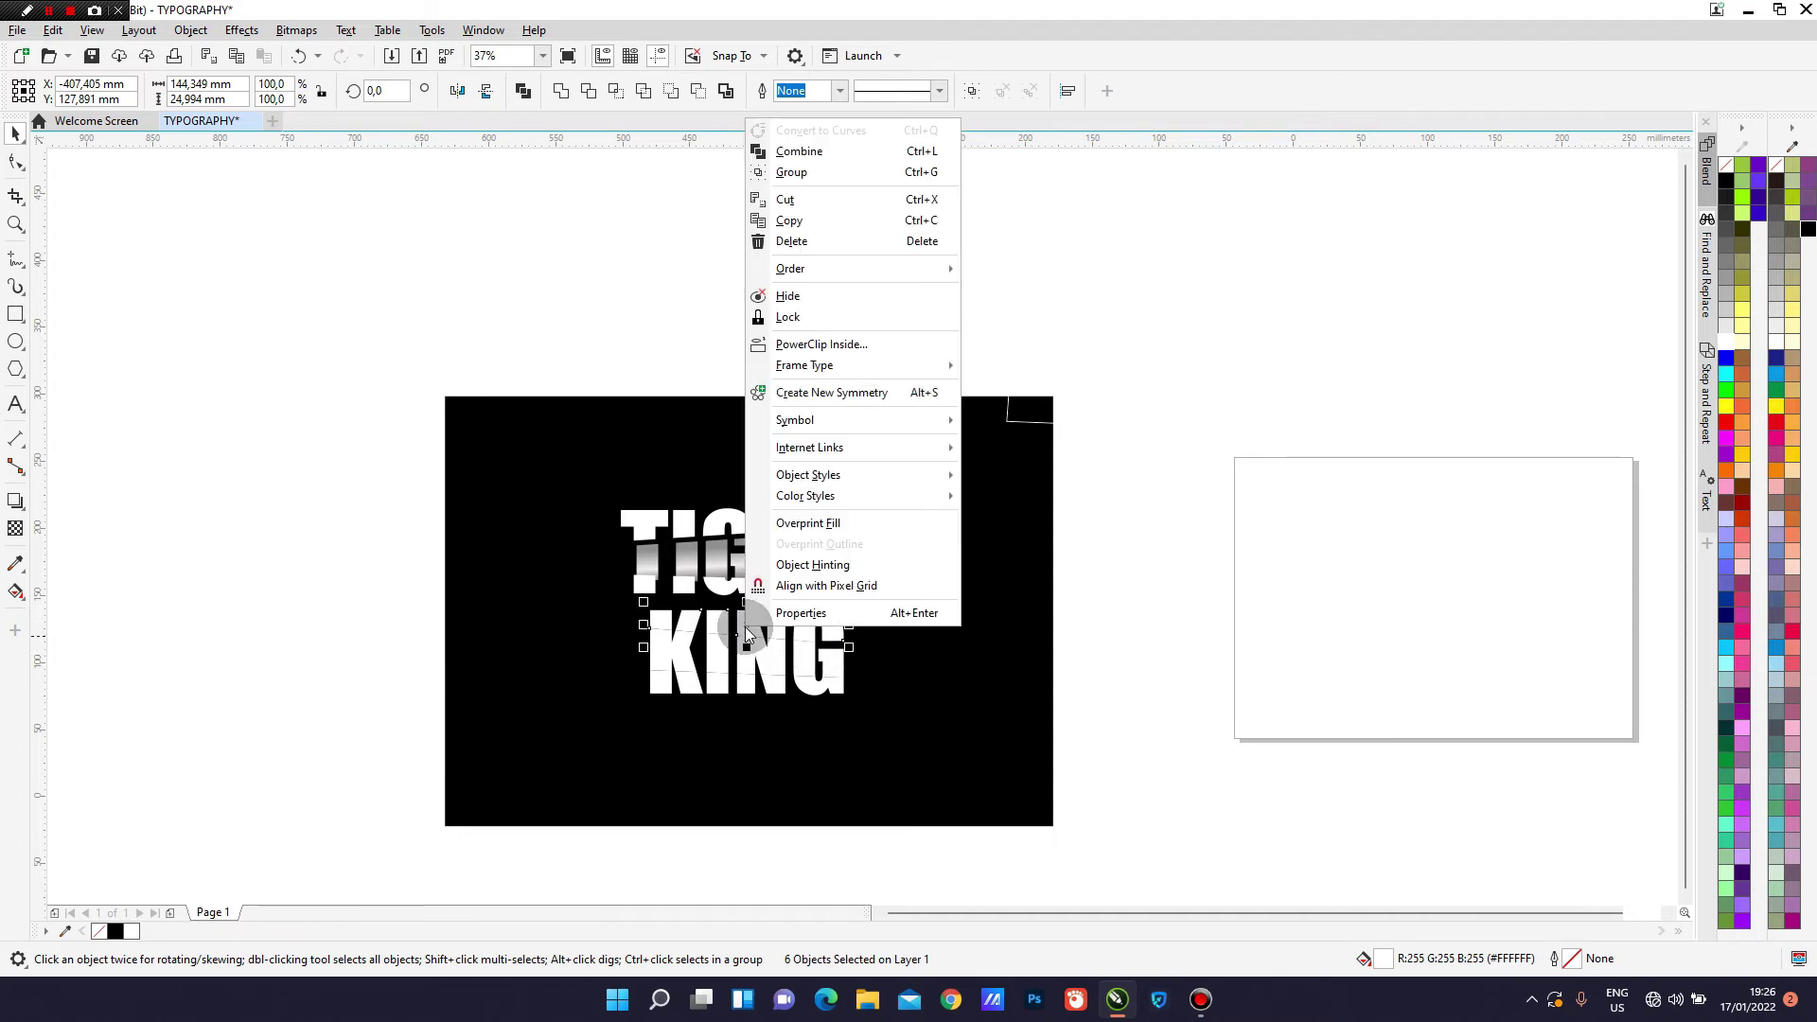
click(854, 174)
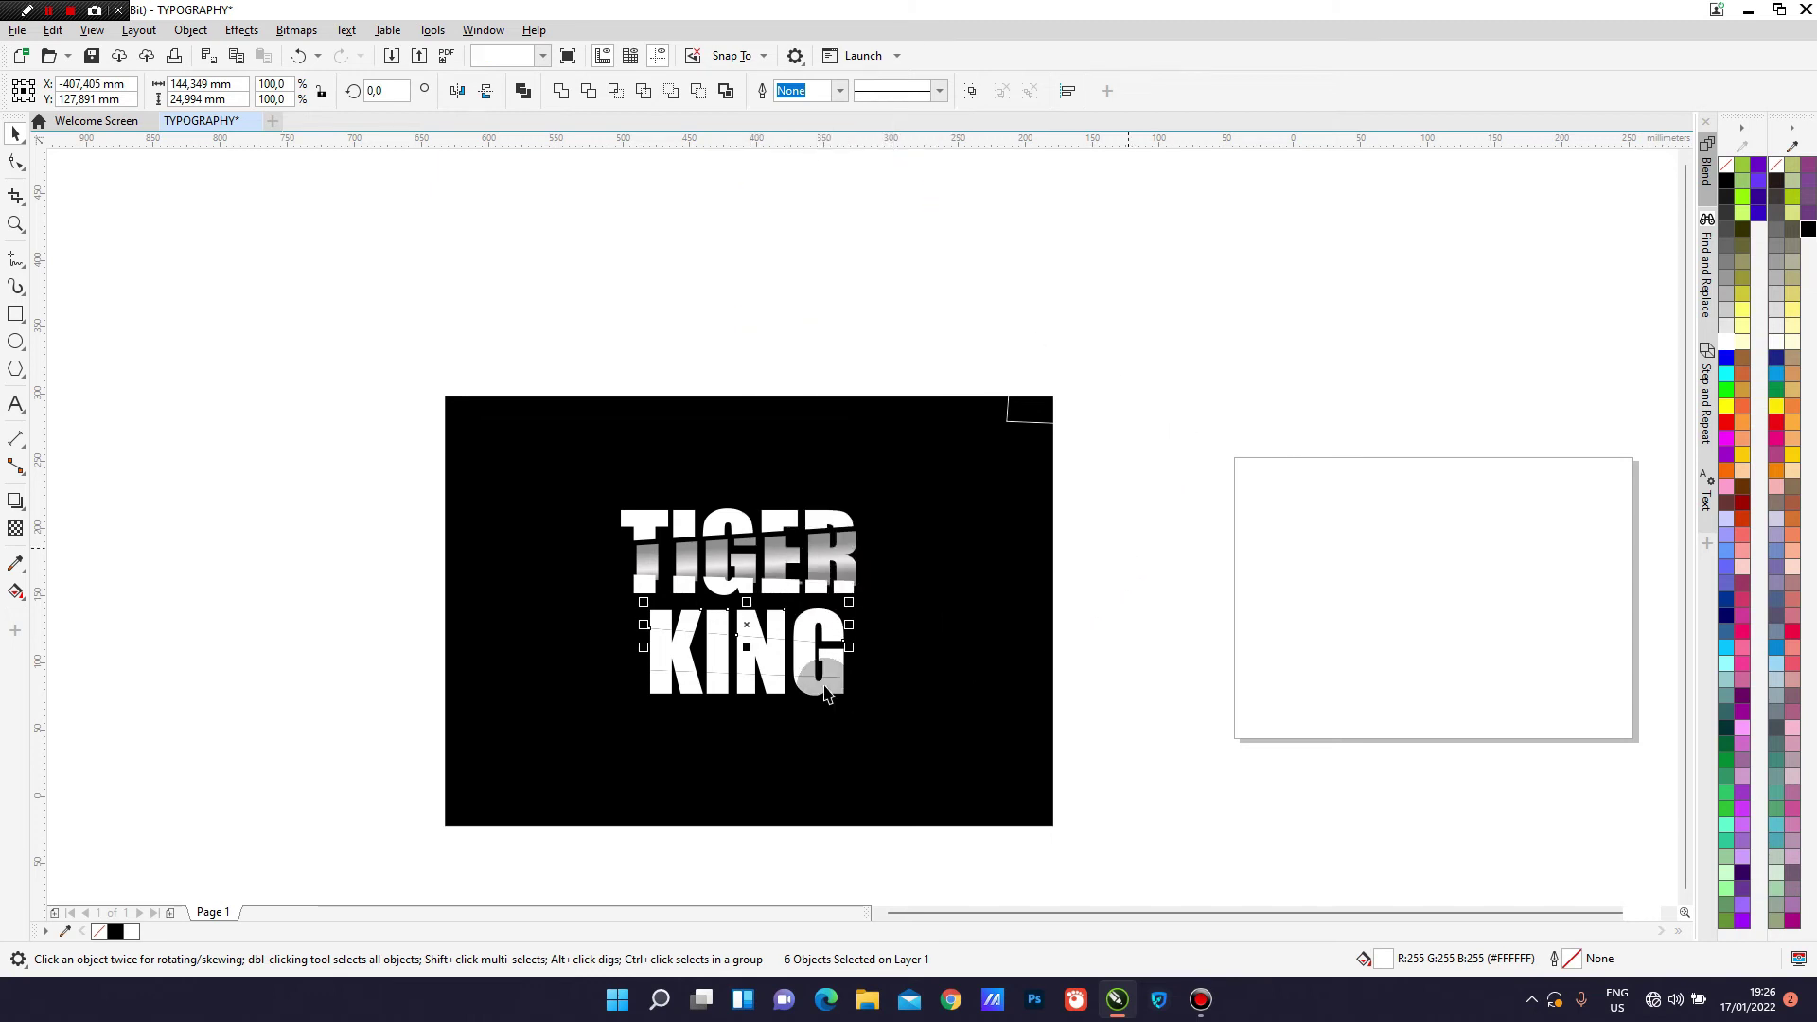
Group all the lower pieces of the KING letters below the lower cut line.
drag(450, 667, 928, 717)
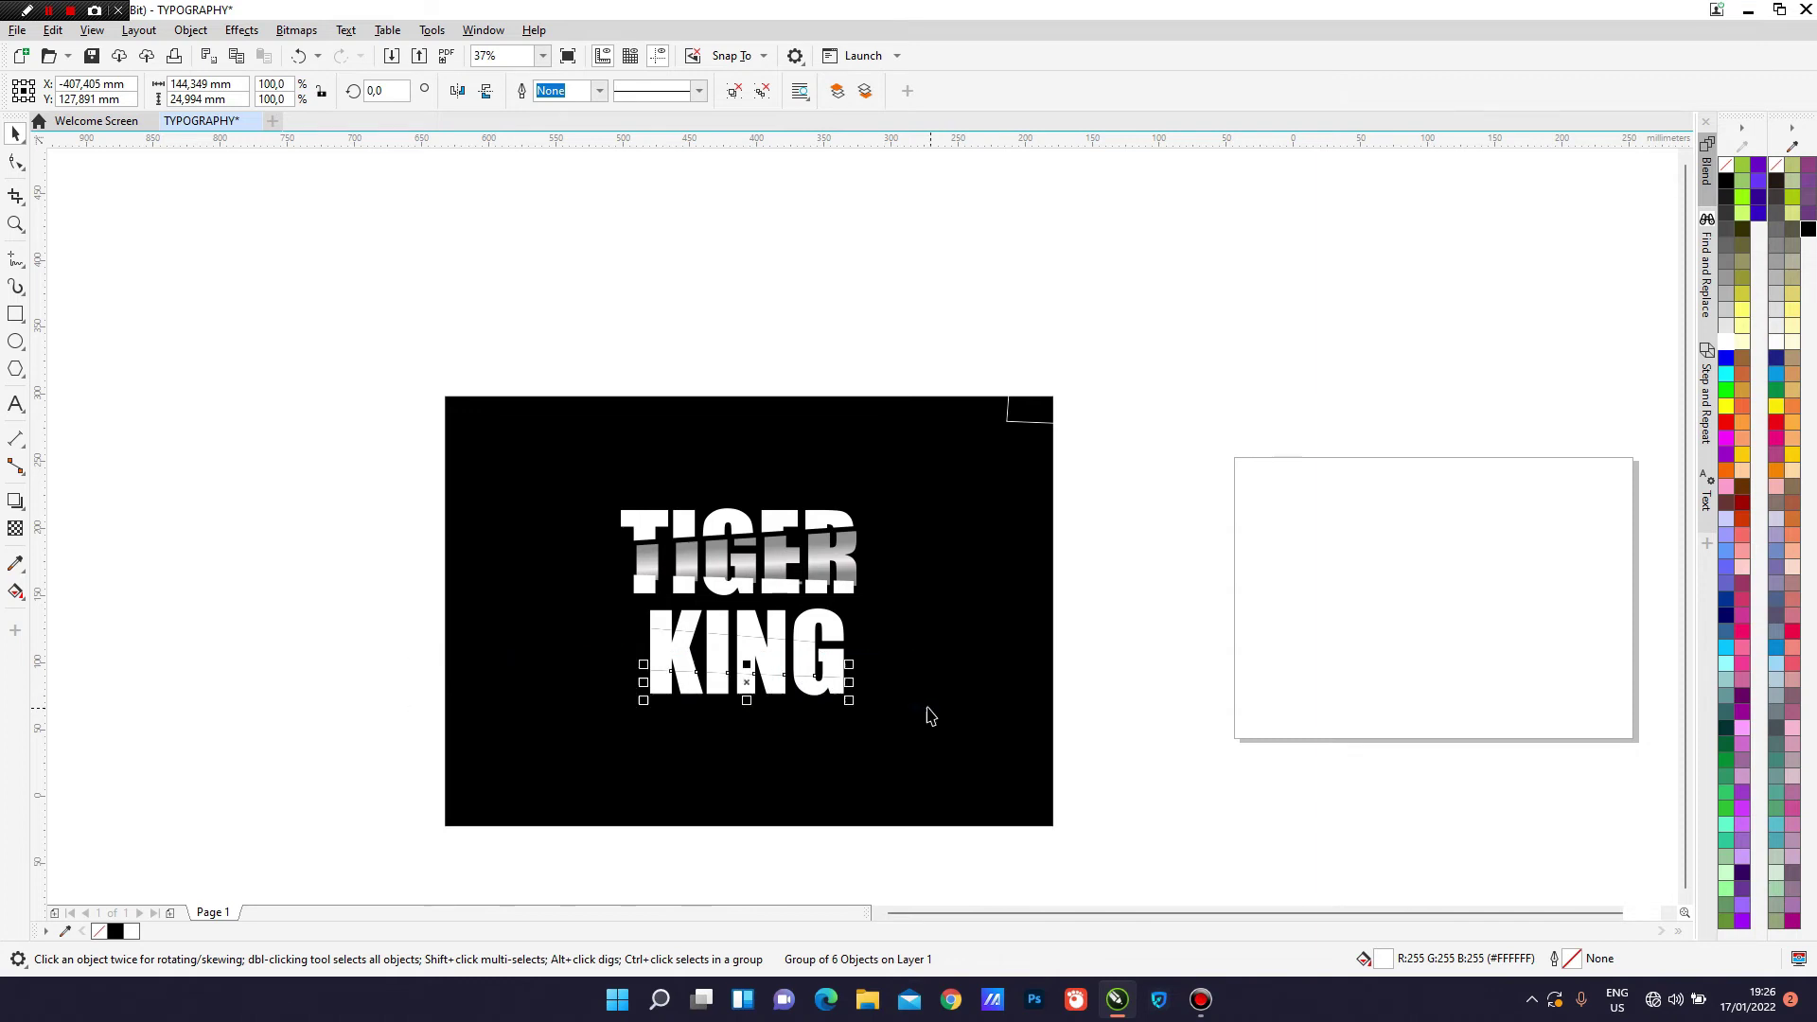
right_click(746, 685)
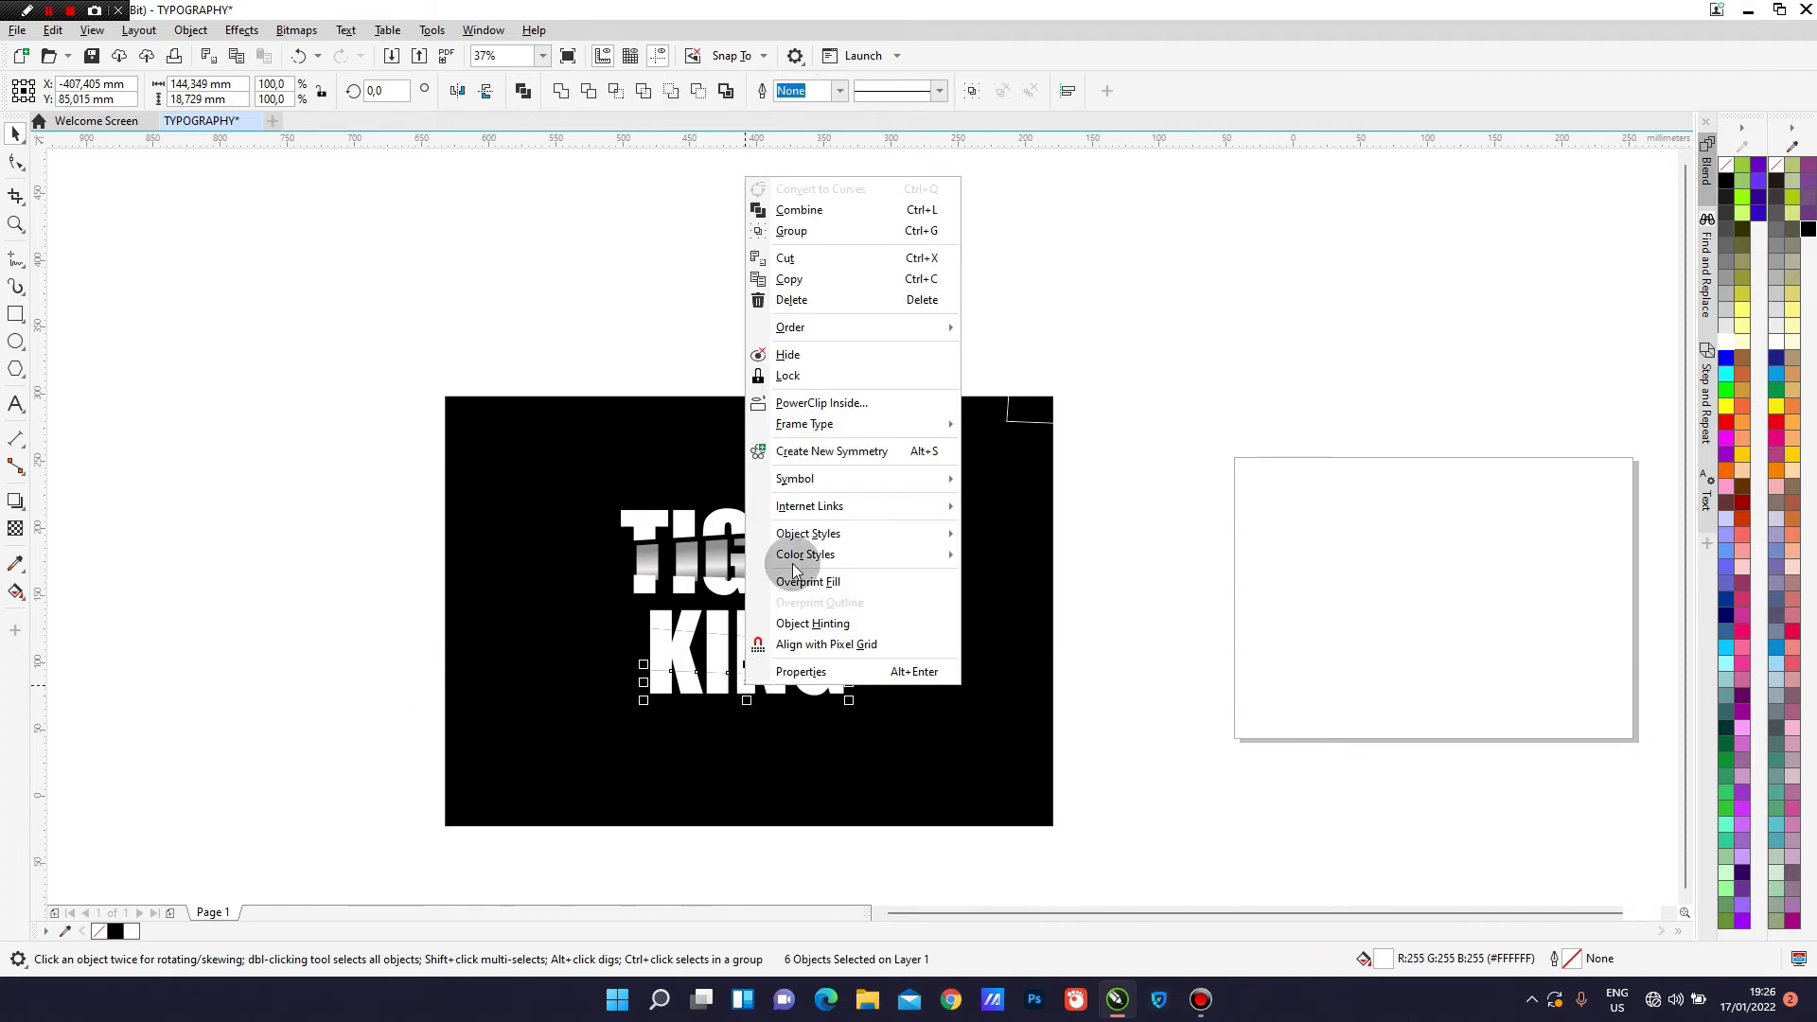
click(802, 234)
click(1117, 614)
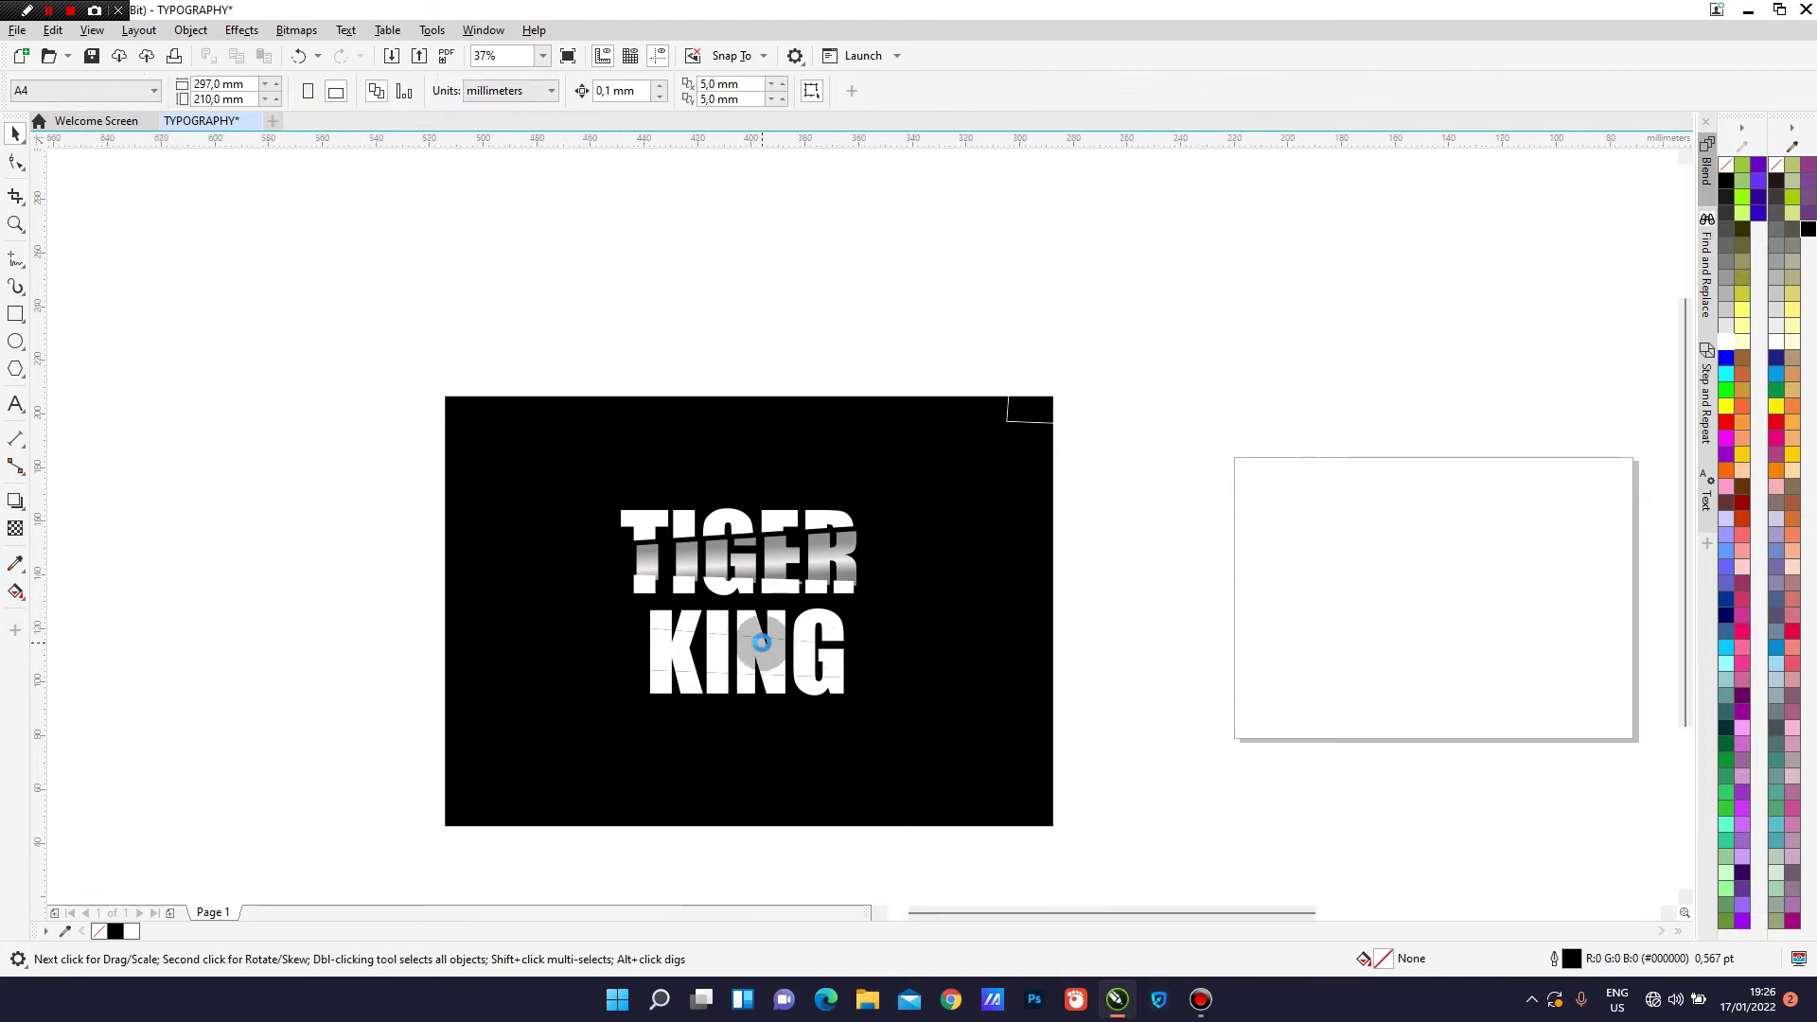
Apply a downward linear fountain fill from white to gray #8A8A8A to the upper KING pieces.
scroll(760, 643, up, 5)
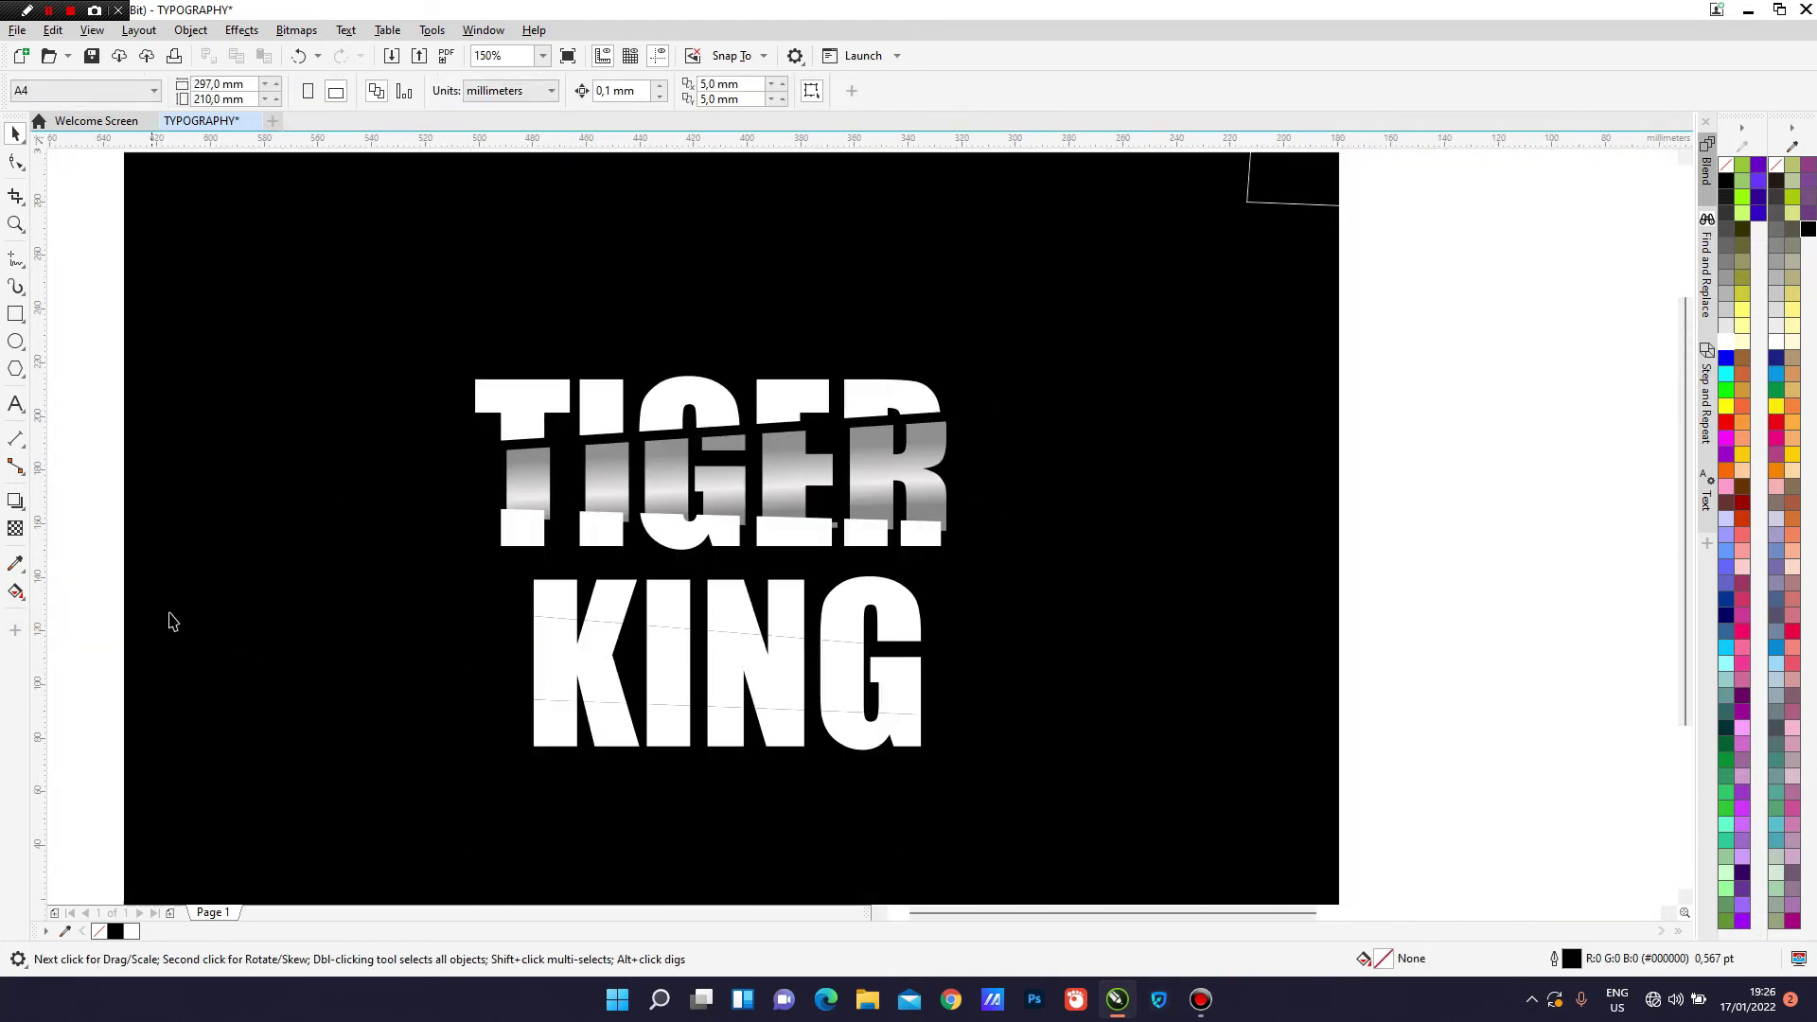
click(15, 593)
click(15, 594)
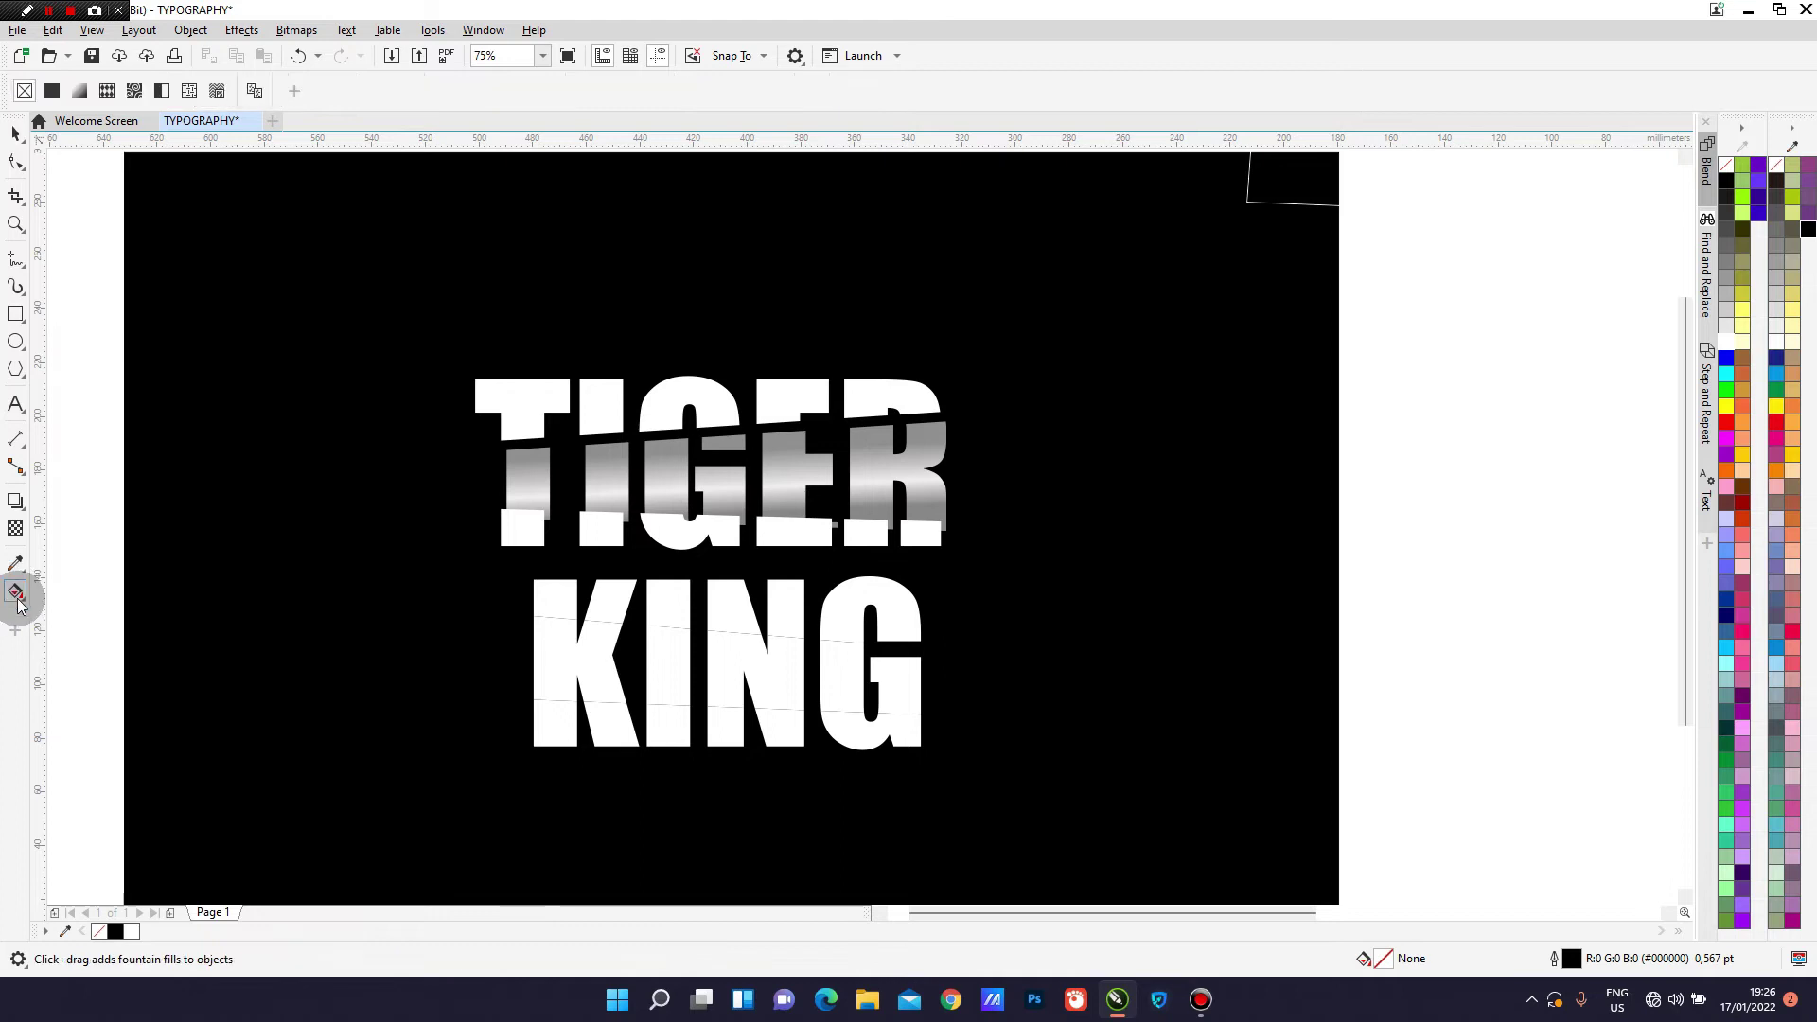
scroll(742, 593, up, 1)
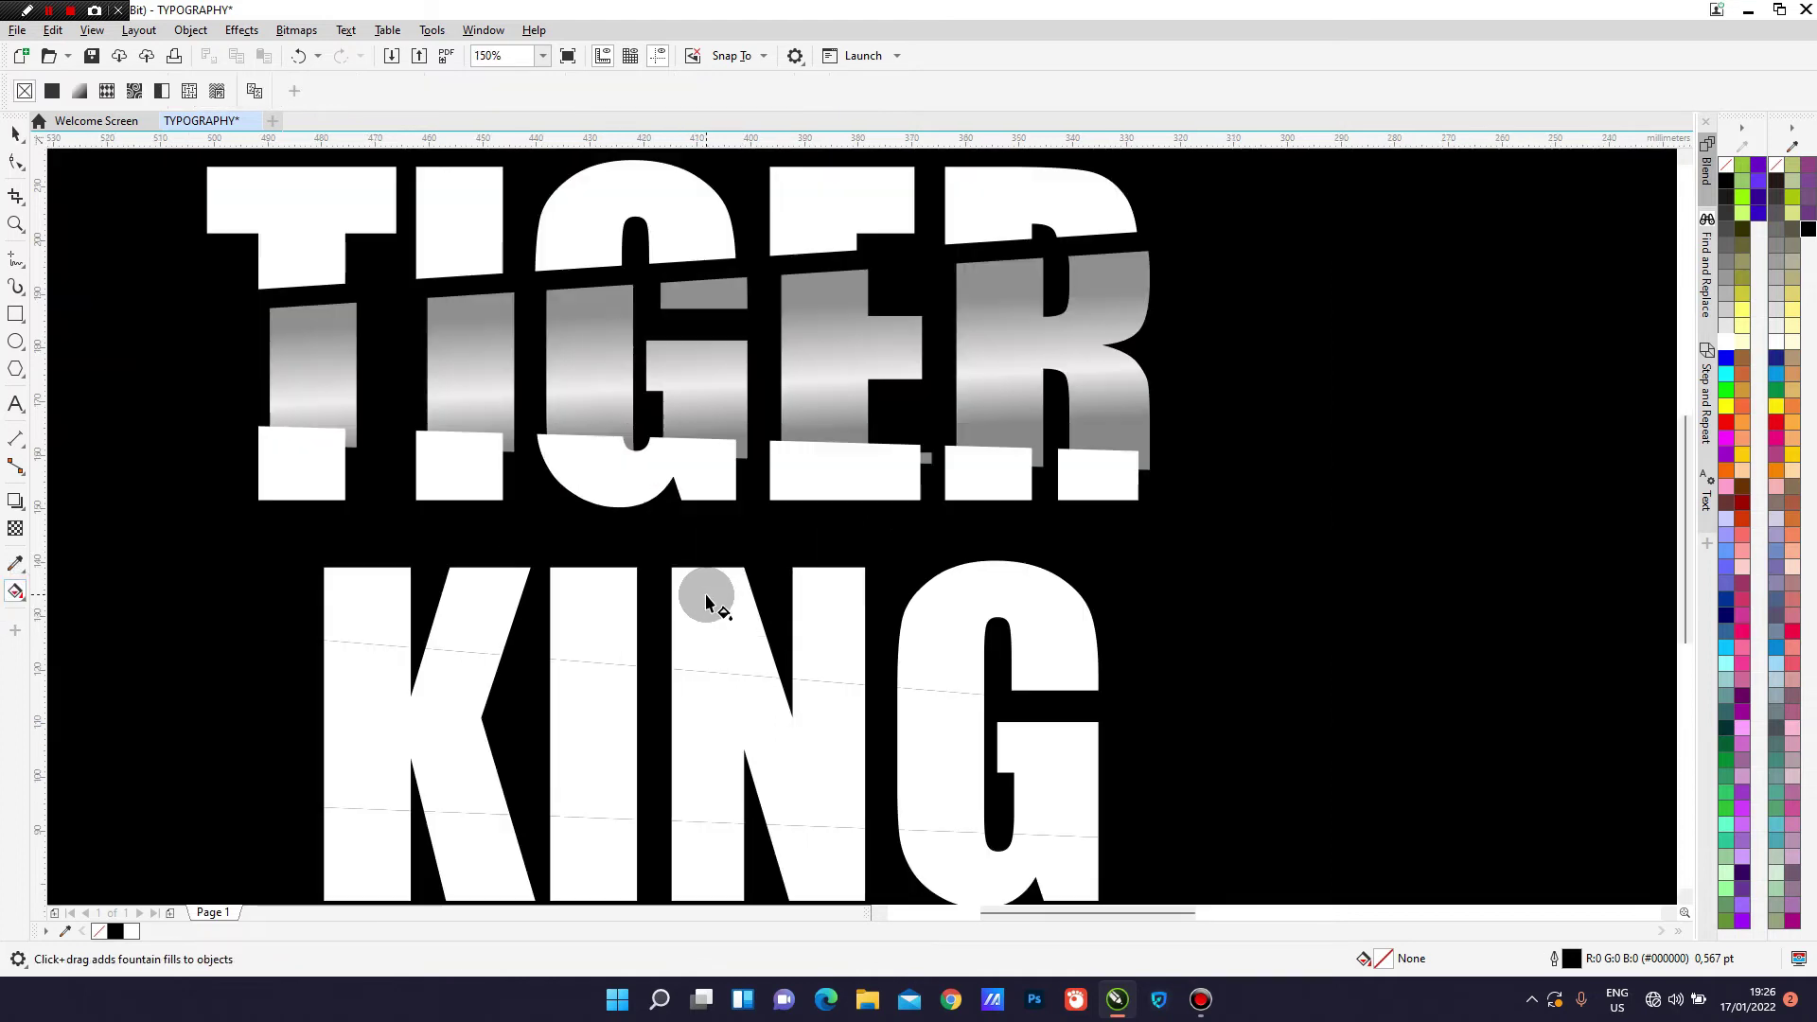
scroll(710, 610, down, 1)
scroll(704, 601, up, 1)
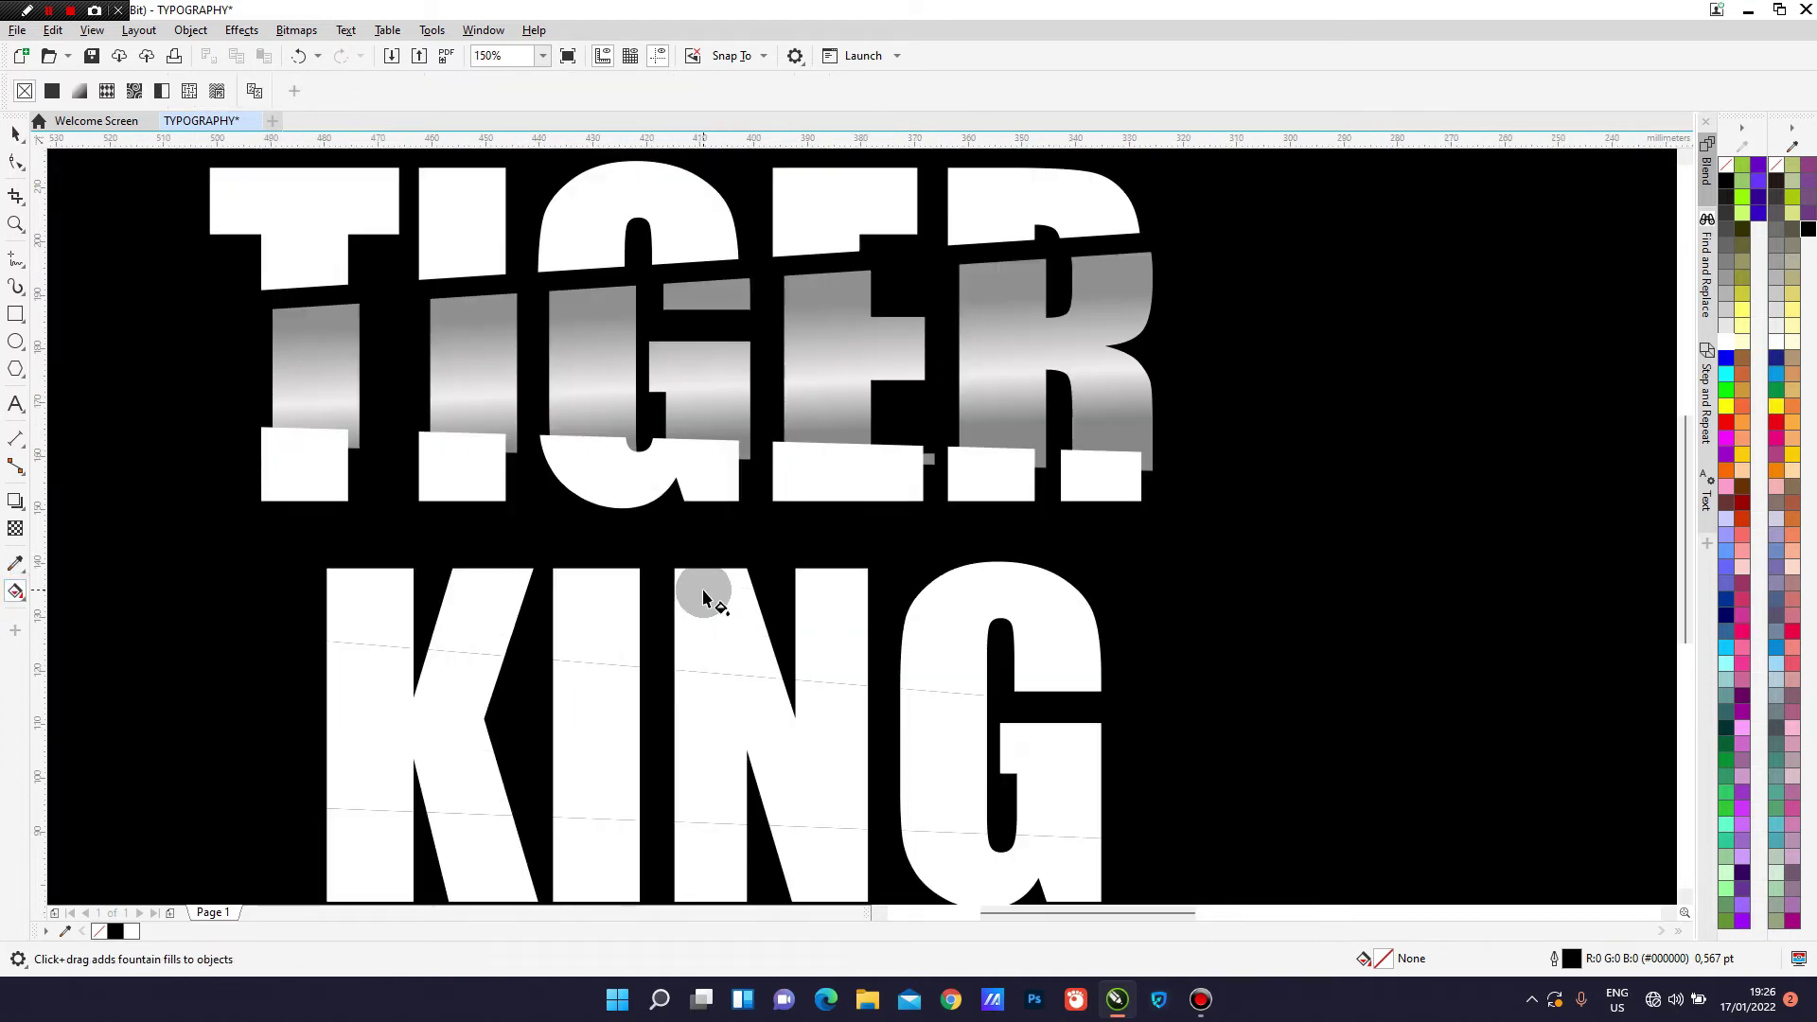
click(705, 634)
drag(709, 587, 708, 653)
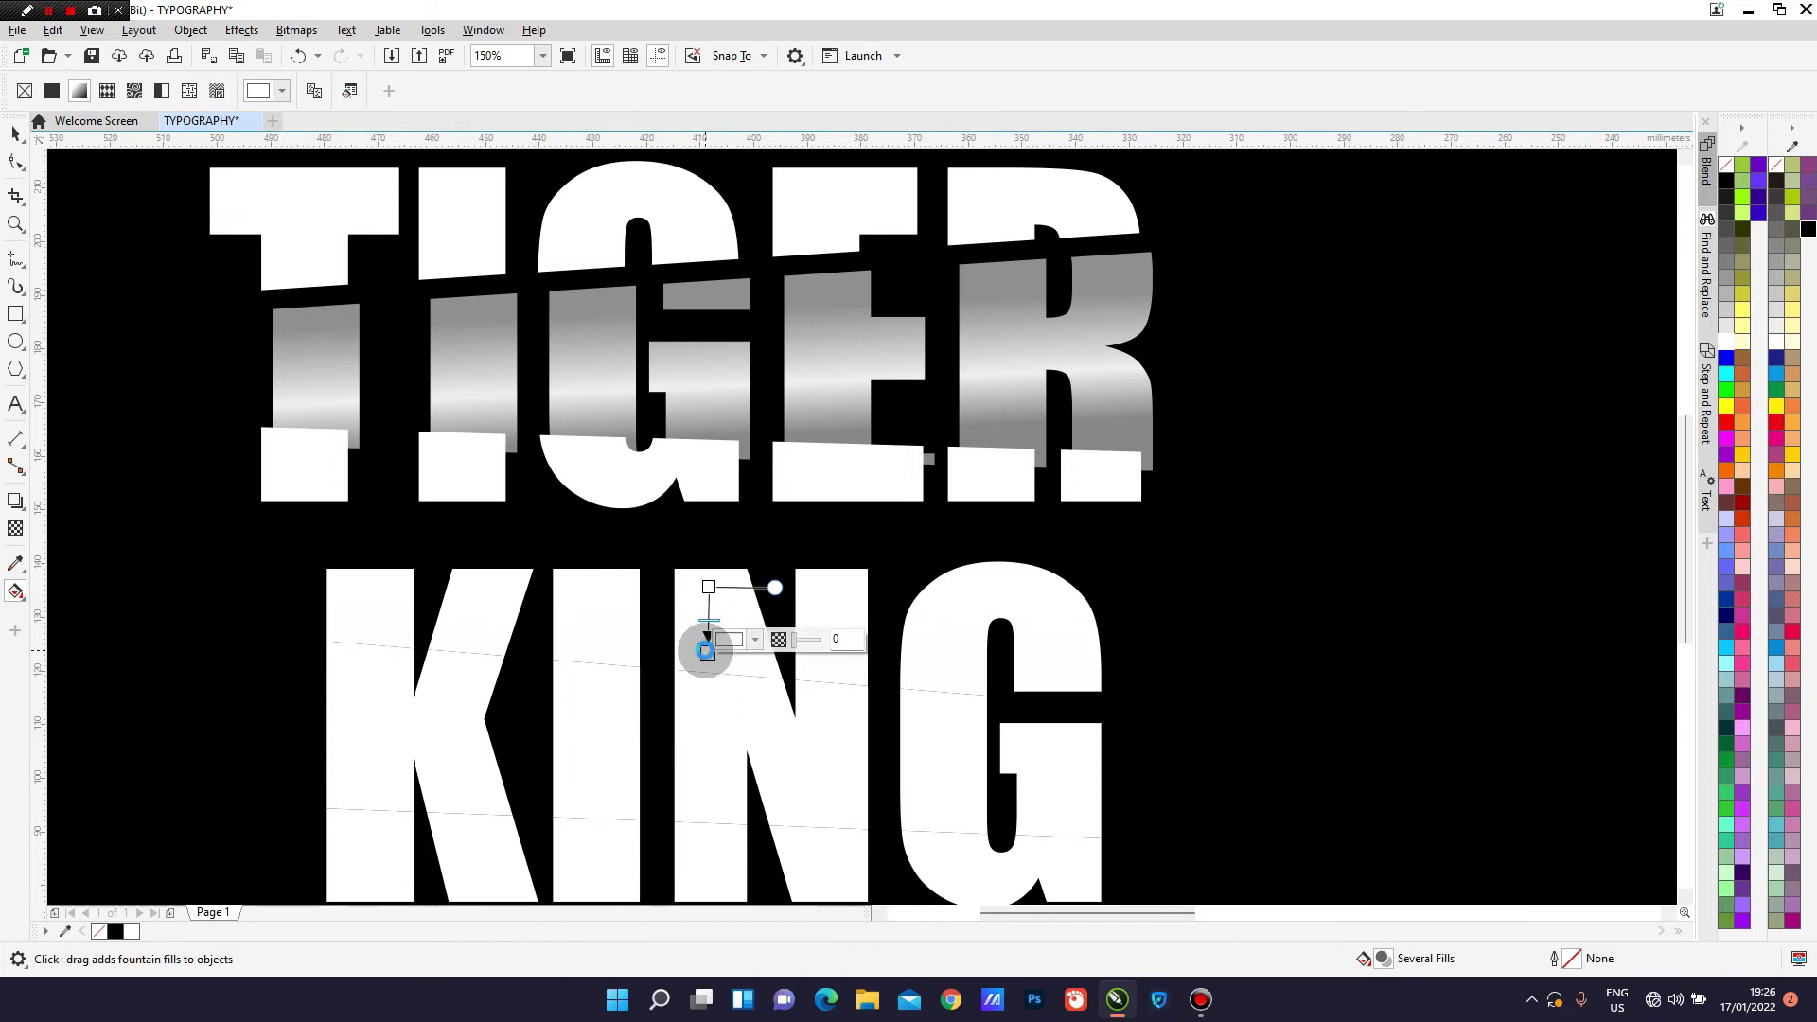
click(757, 639)
drag(728, 740, 726, 775)
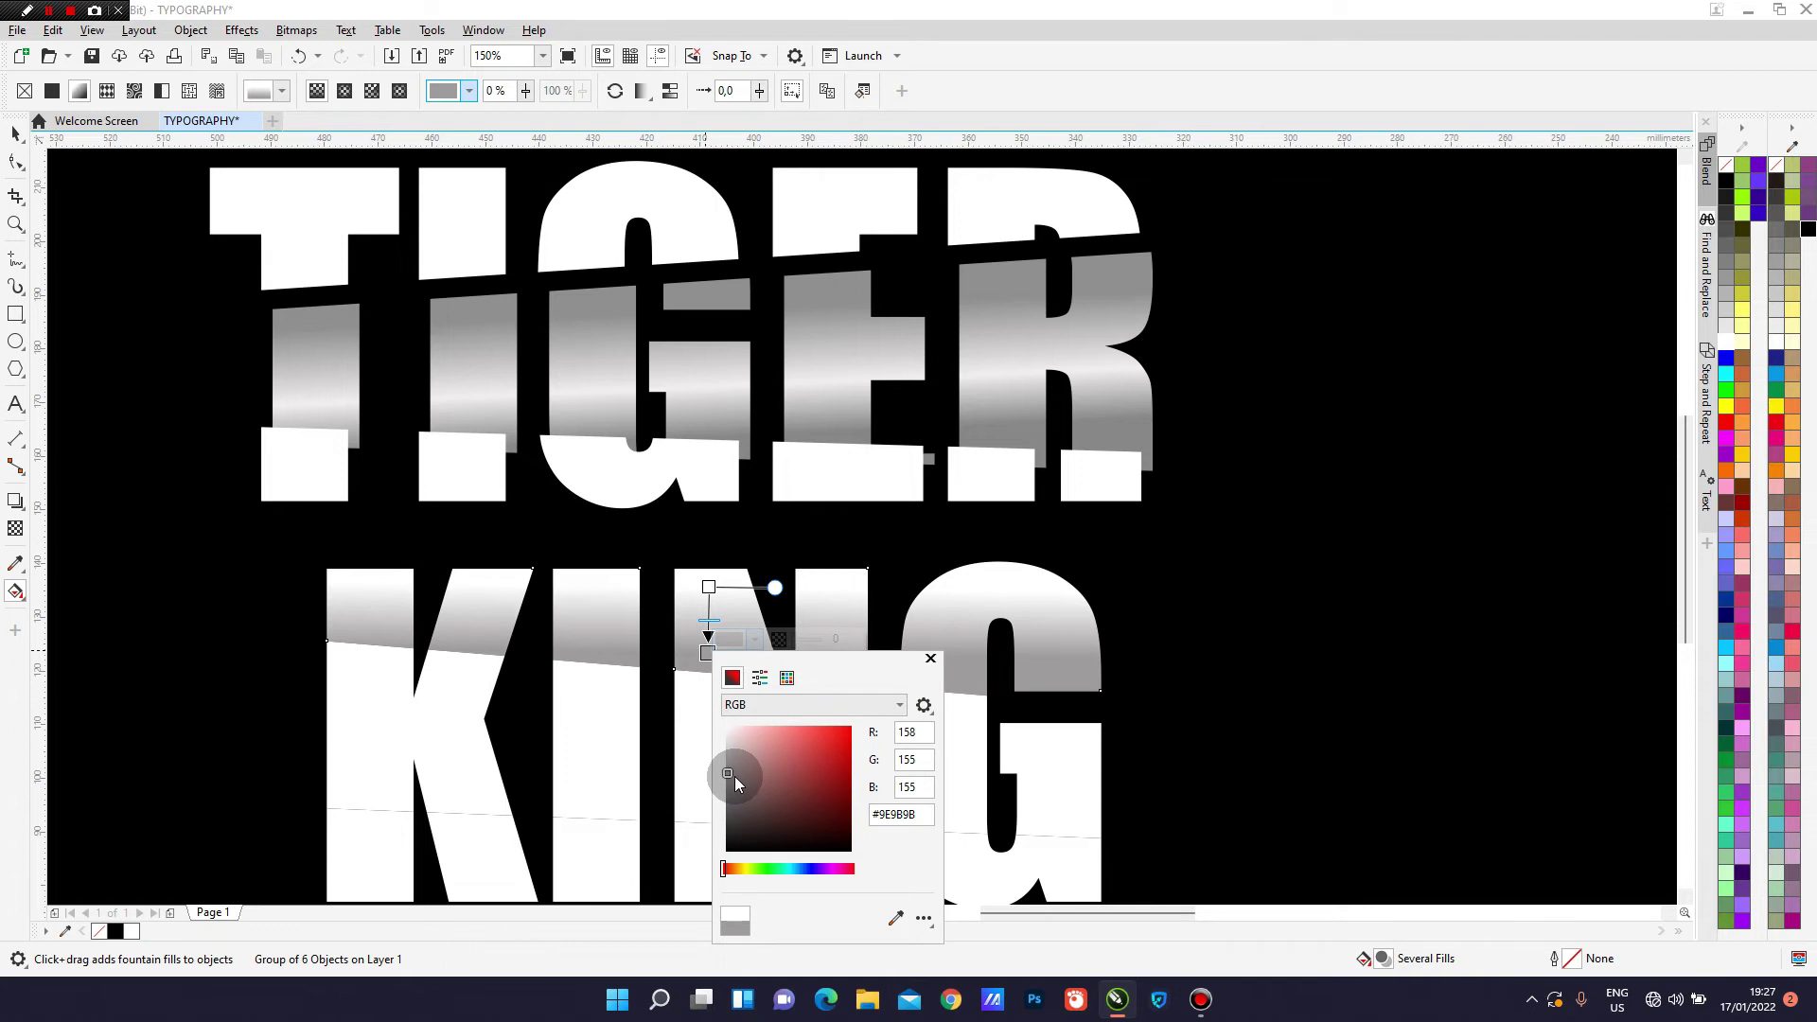
click(727, 782)
click(930, 658)
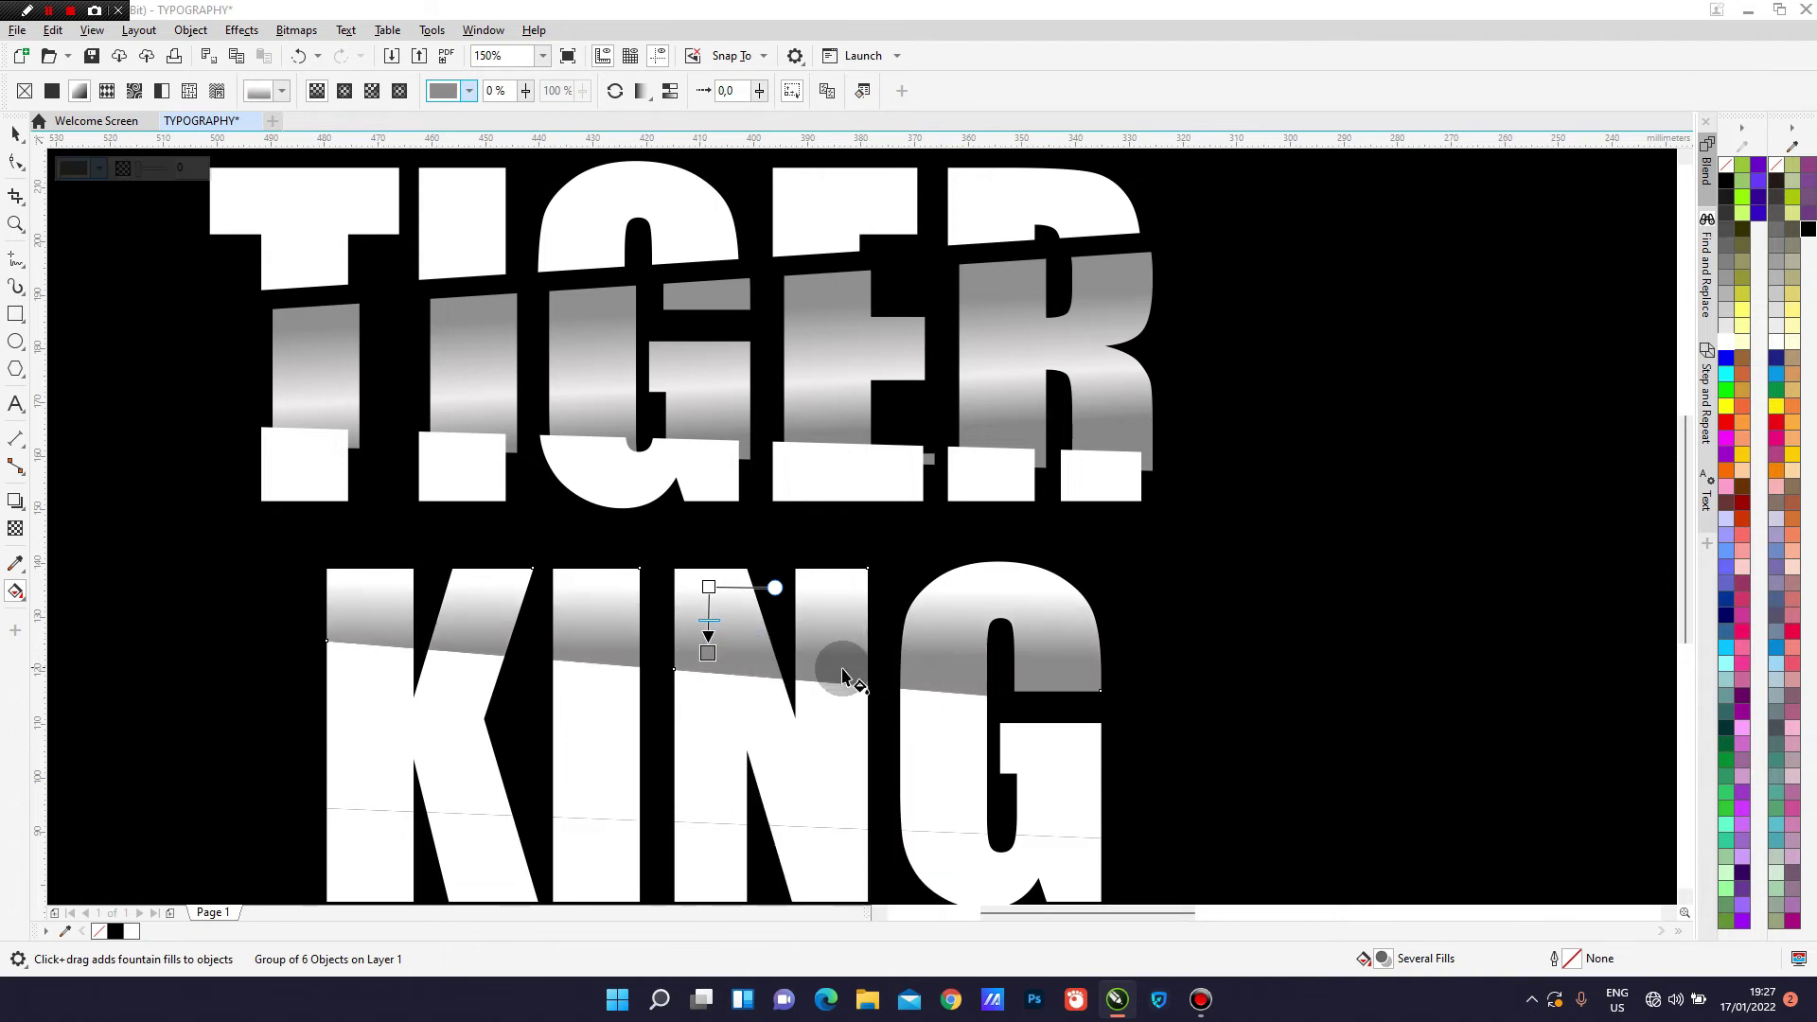
Redraw the upper KING pieces' fountain fill upward across the foot of the N, with a gray end color of about #A6A4A4.
scroll(843, 669, down, 2)
scroll(831, 693, down, 2)
scroll(811, 747, up, 4)
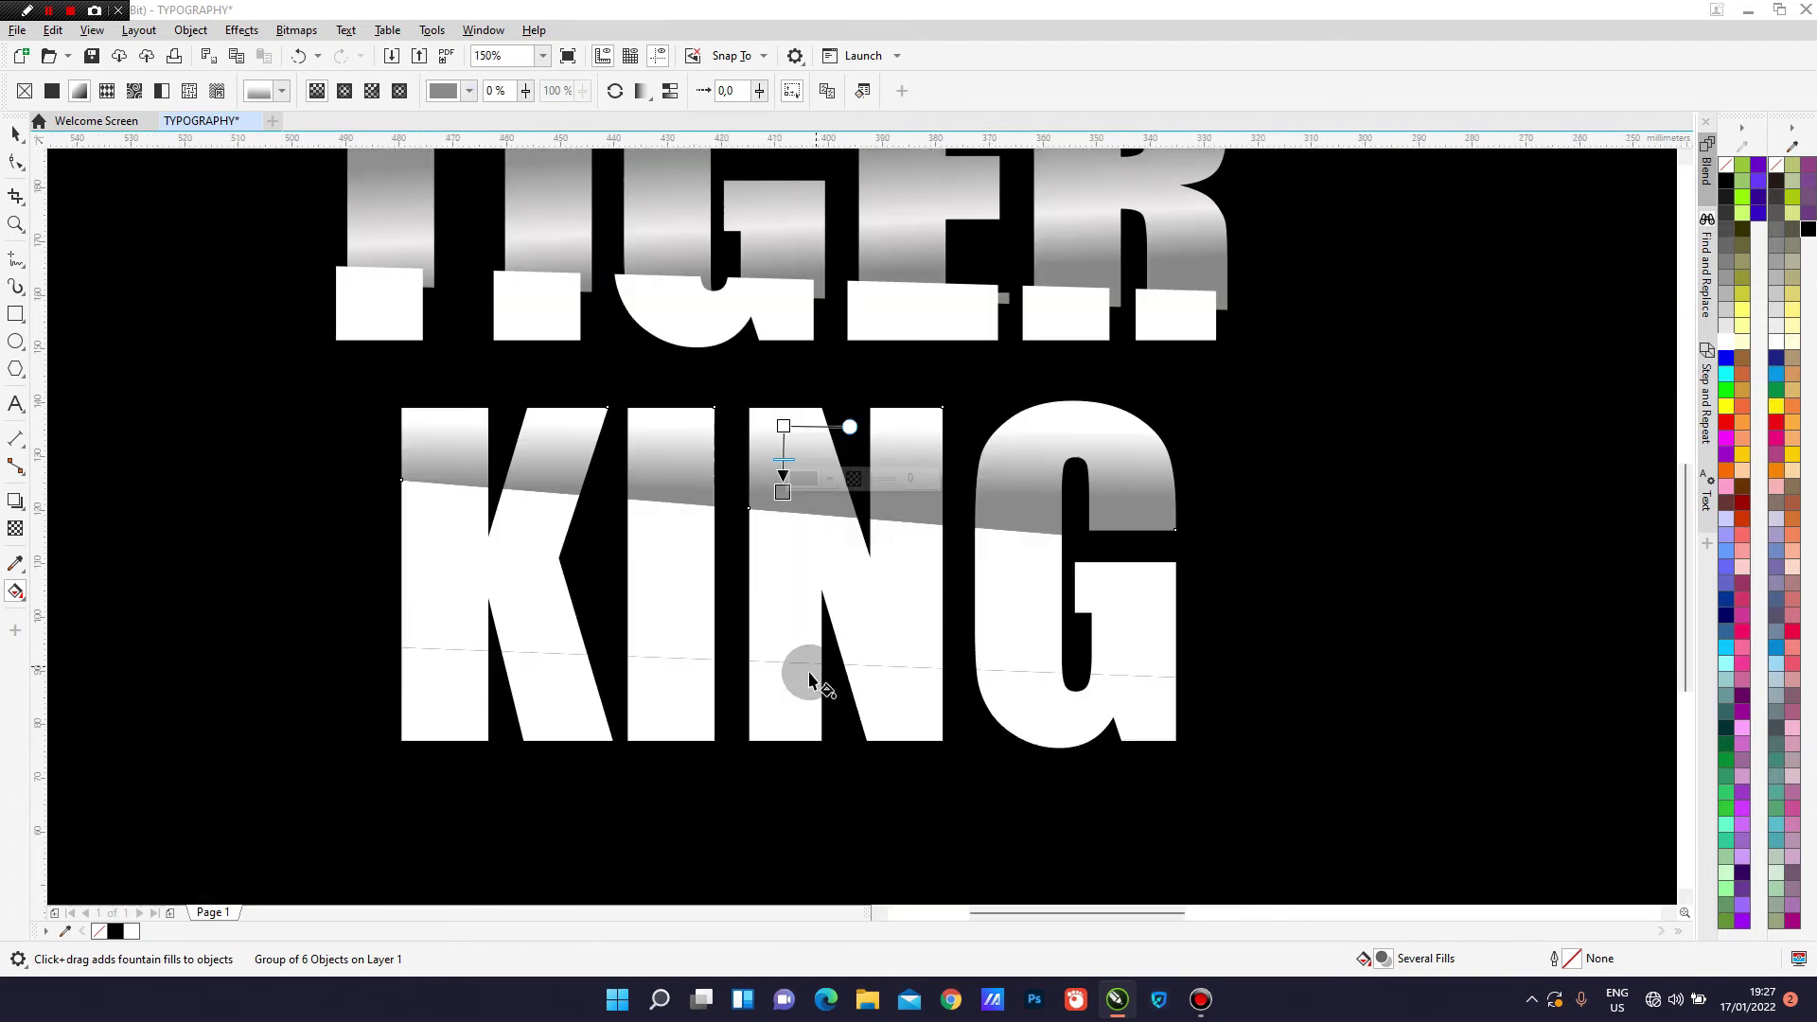
drag(800, 728, 800, 673)
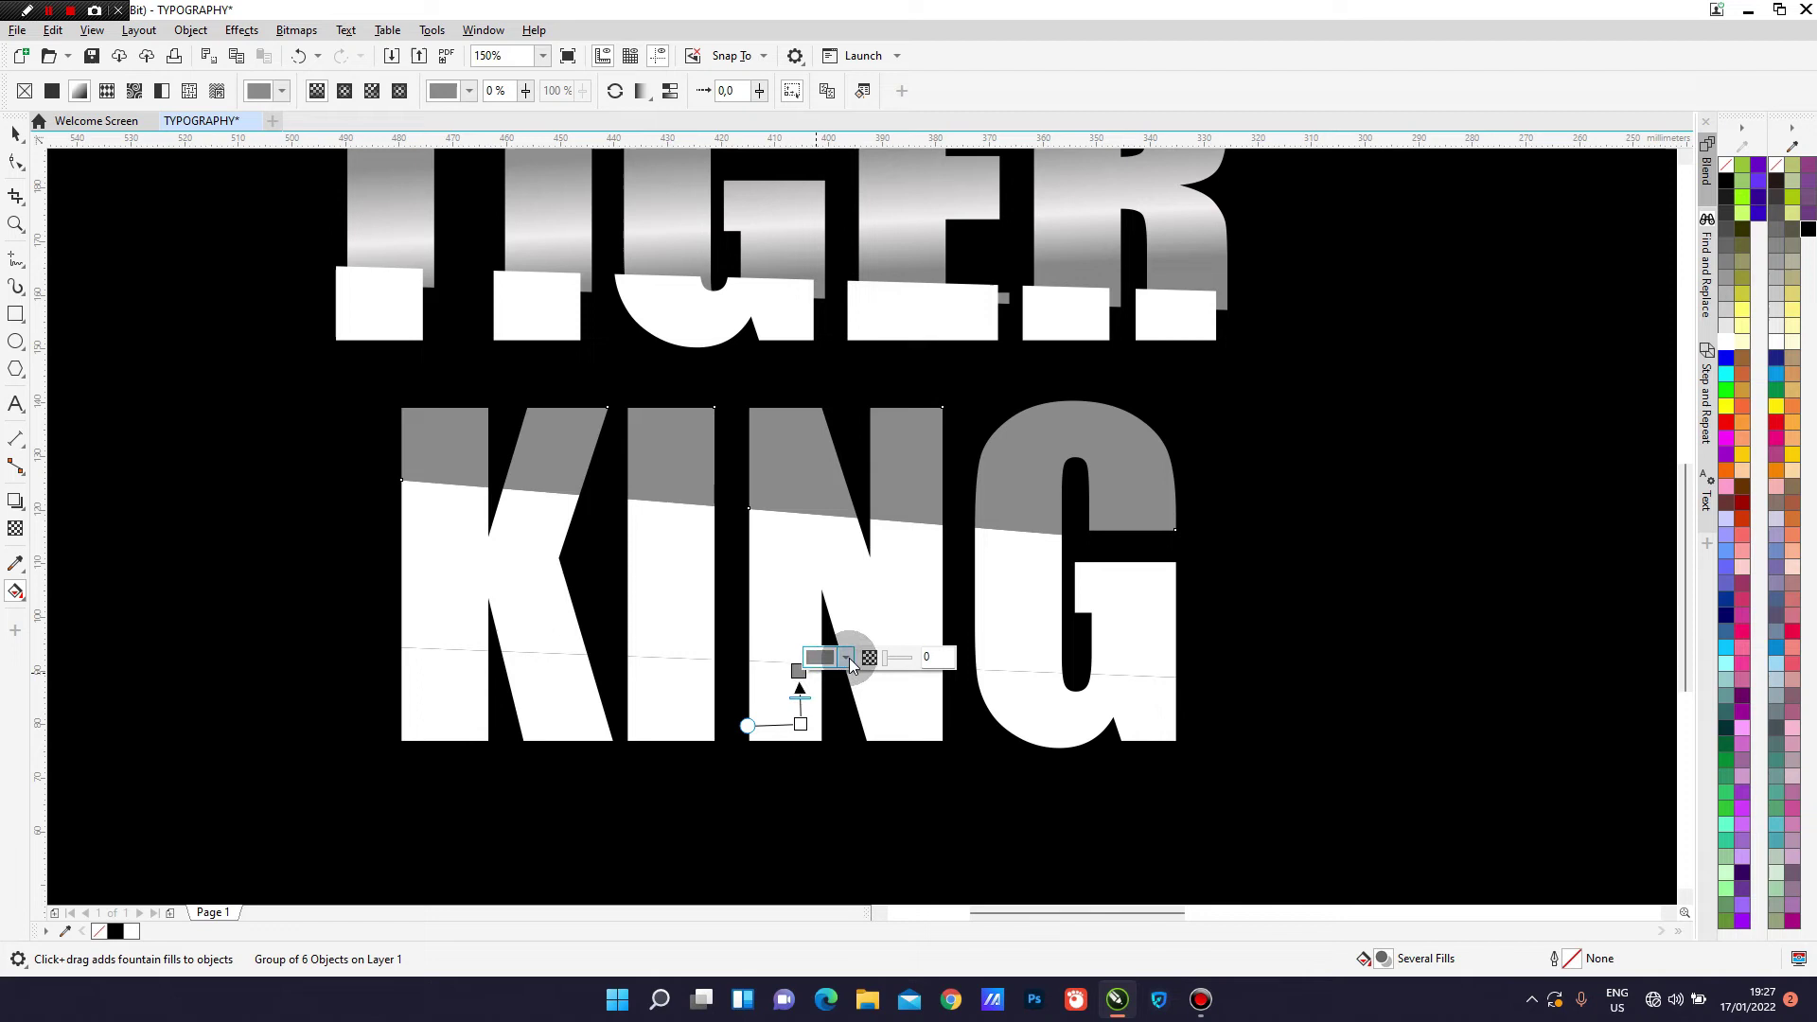
click(846, 659)
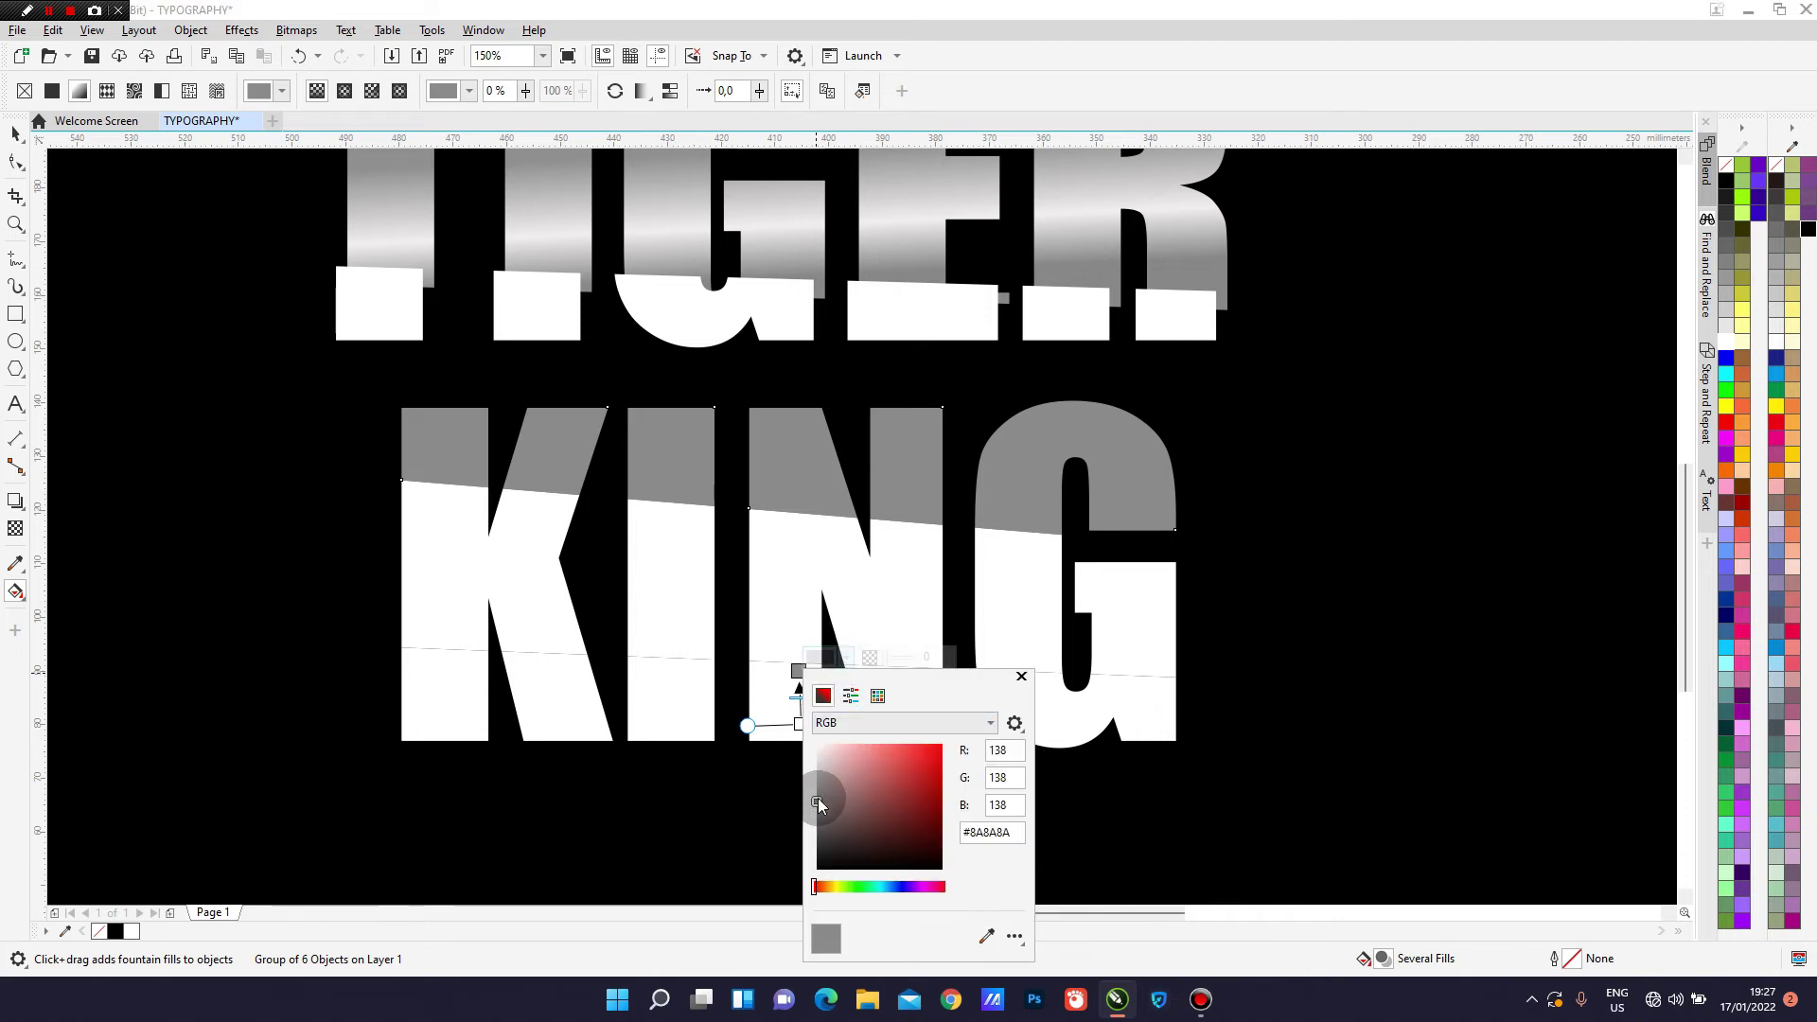
drag(816, 805, 819, 783)
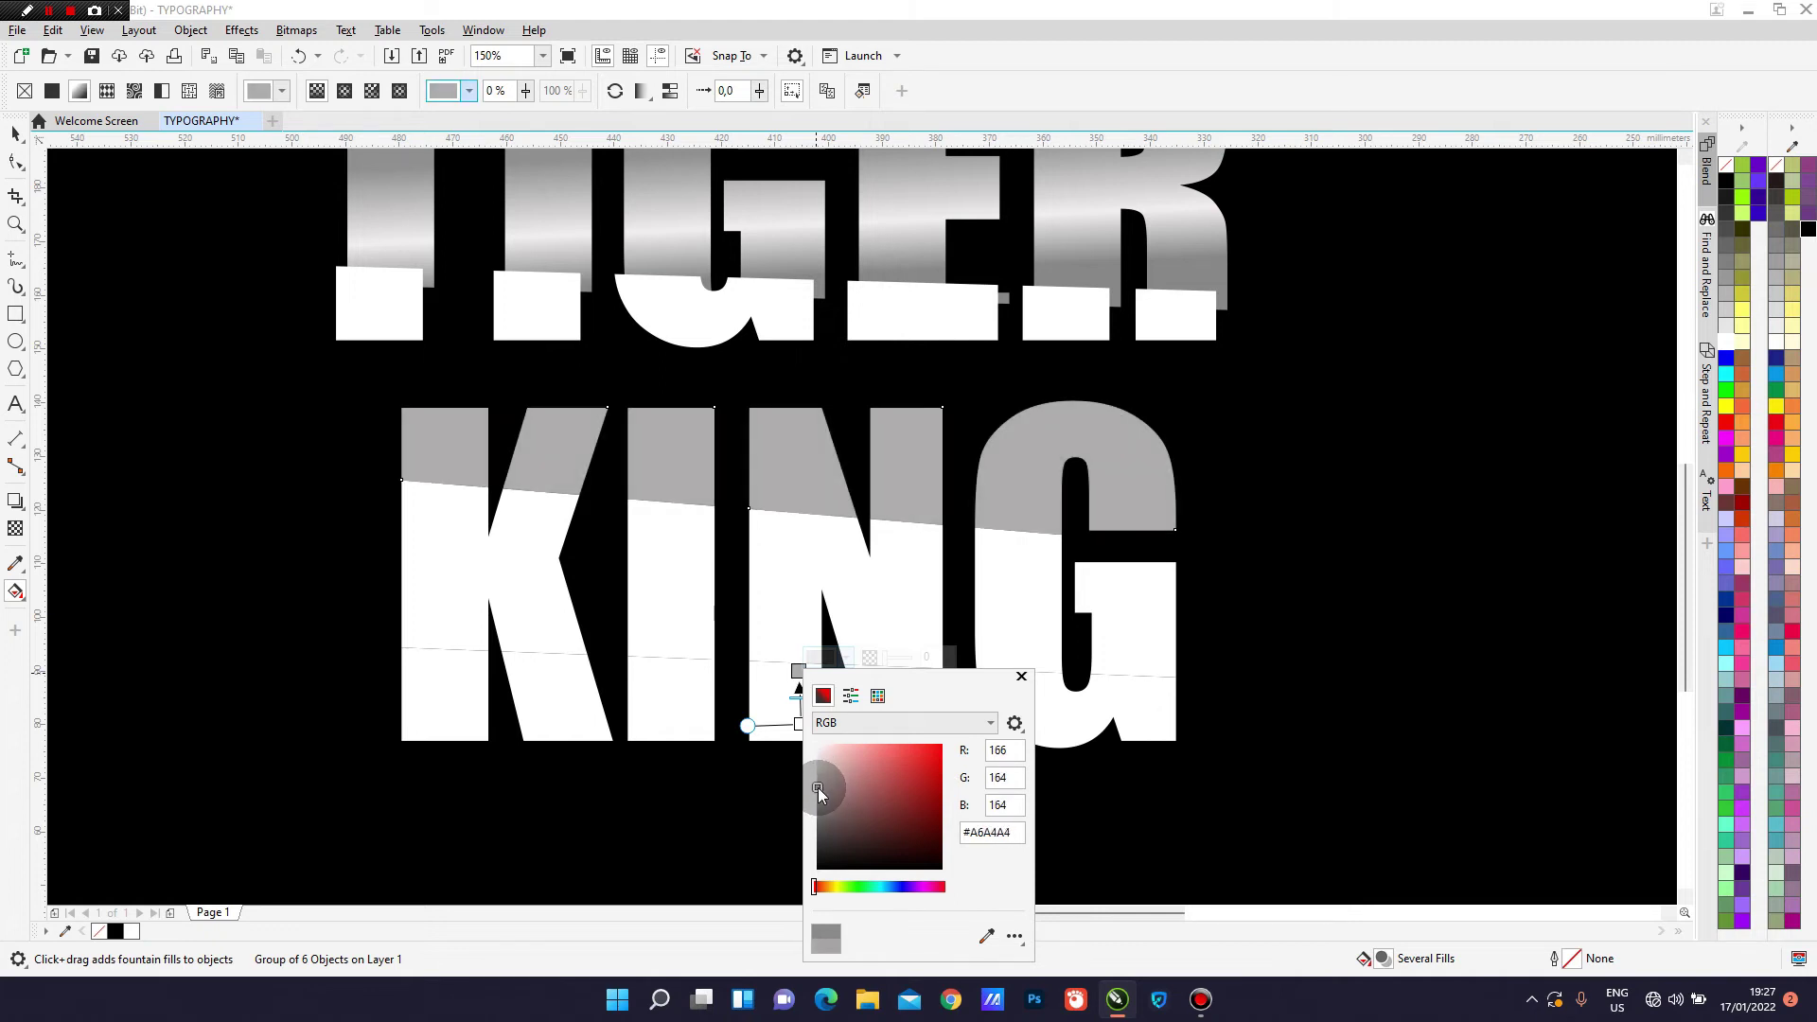
click(1022, 679)
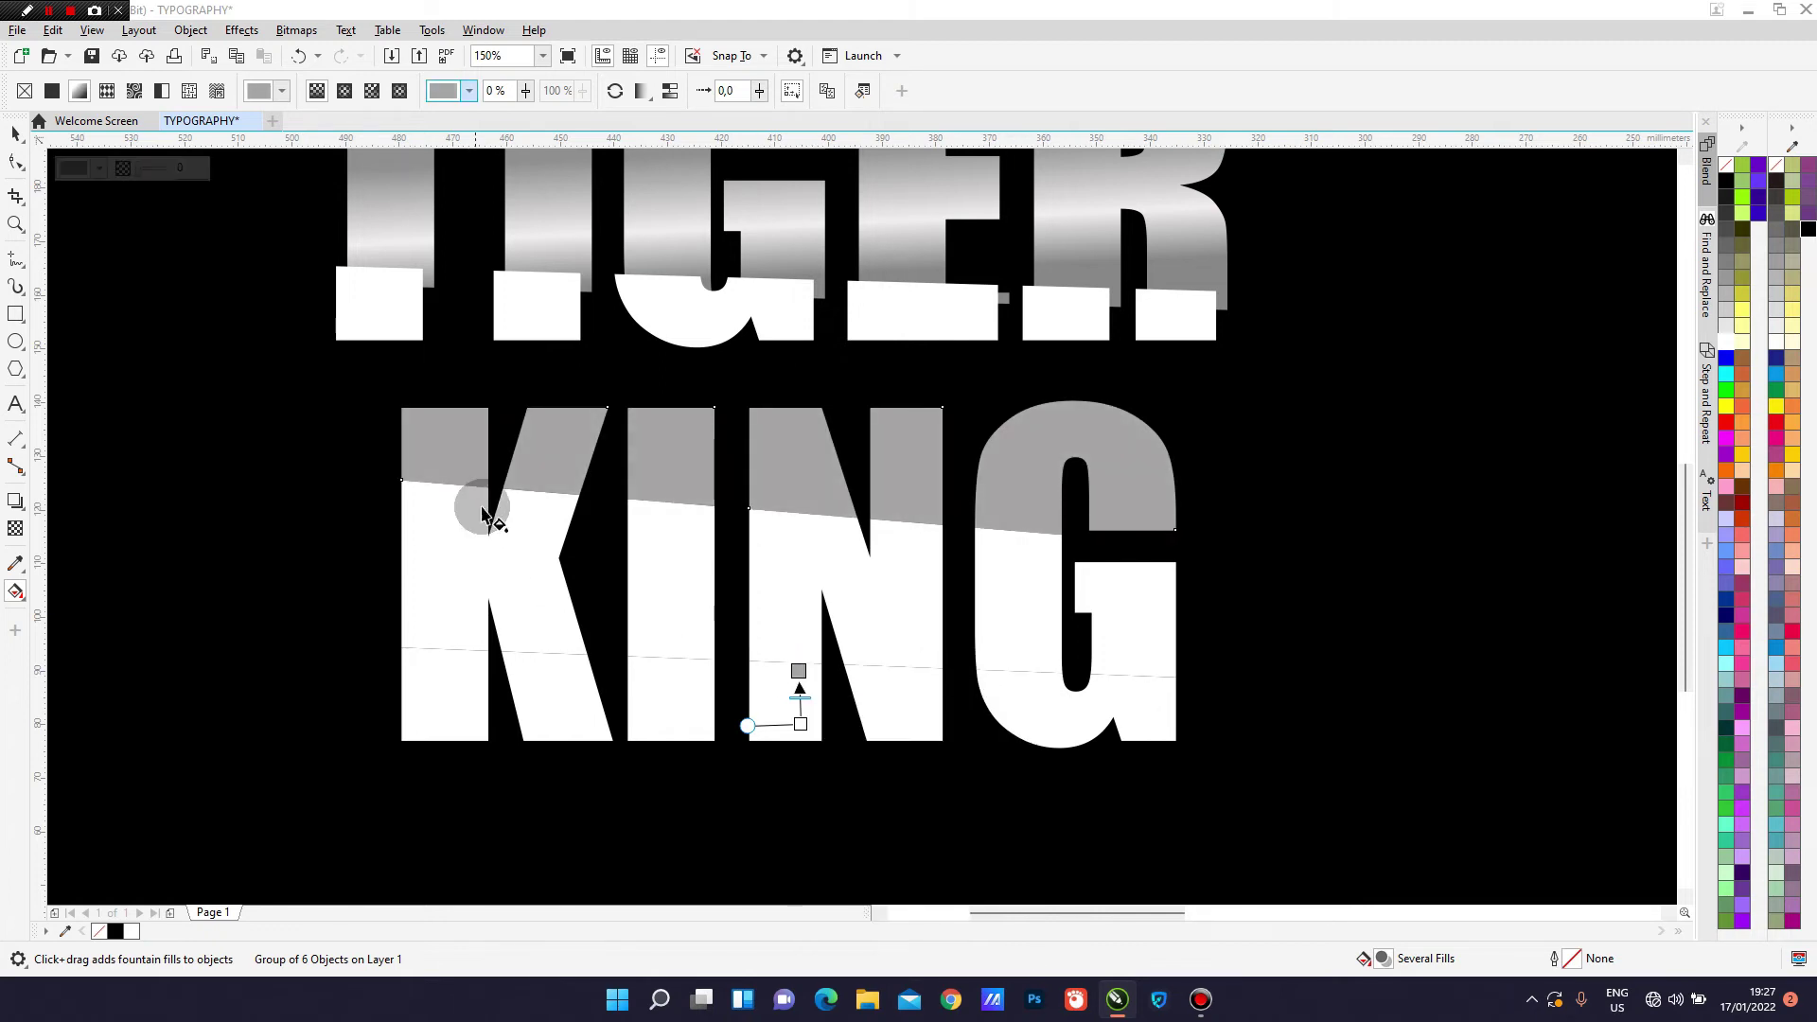
click(15, 140)
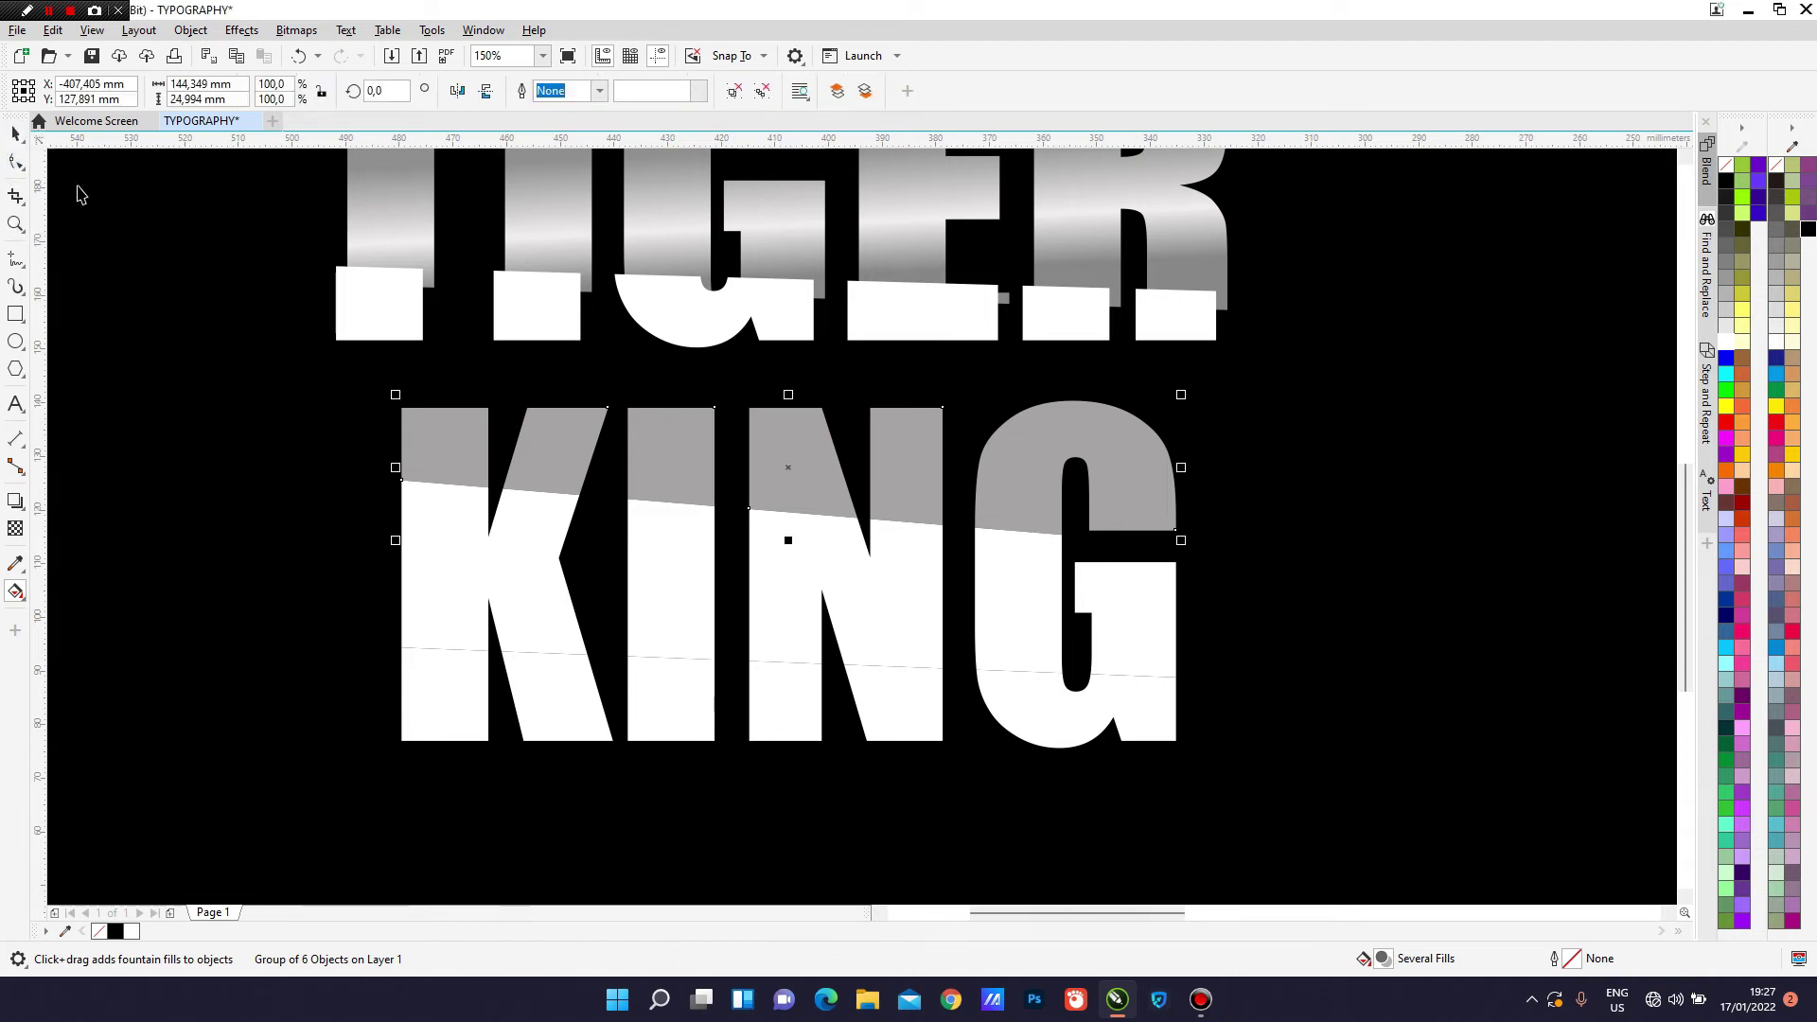
Select the lower KING pieces and apply an upward linear fountain fill from white to gray #8C8C8C.
click(776, 700)
key(ctrl+z)
click(778, 708)
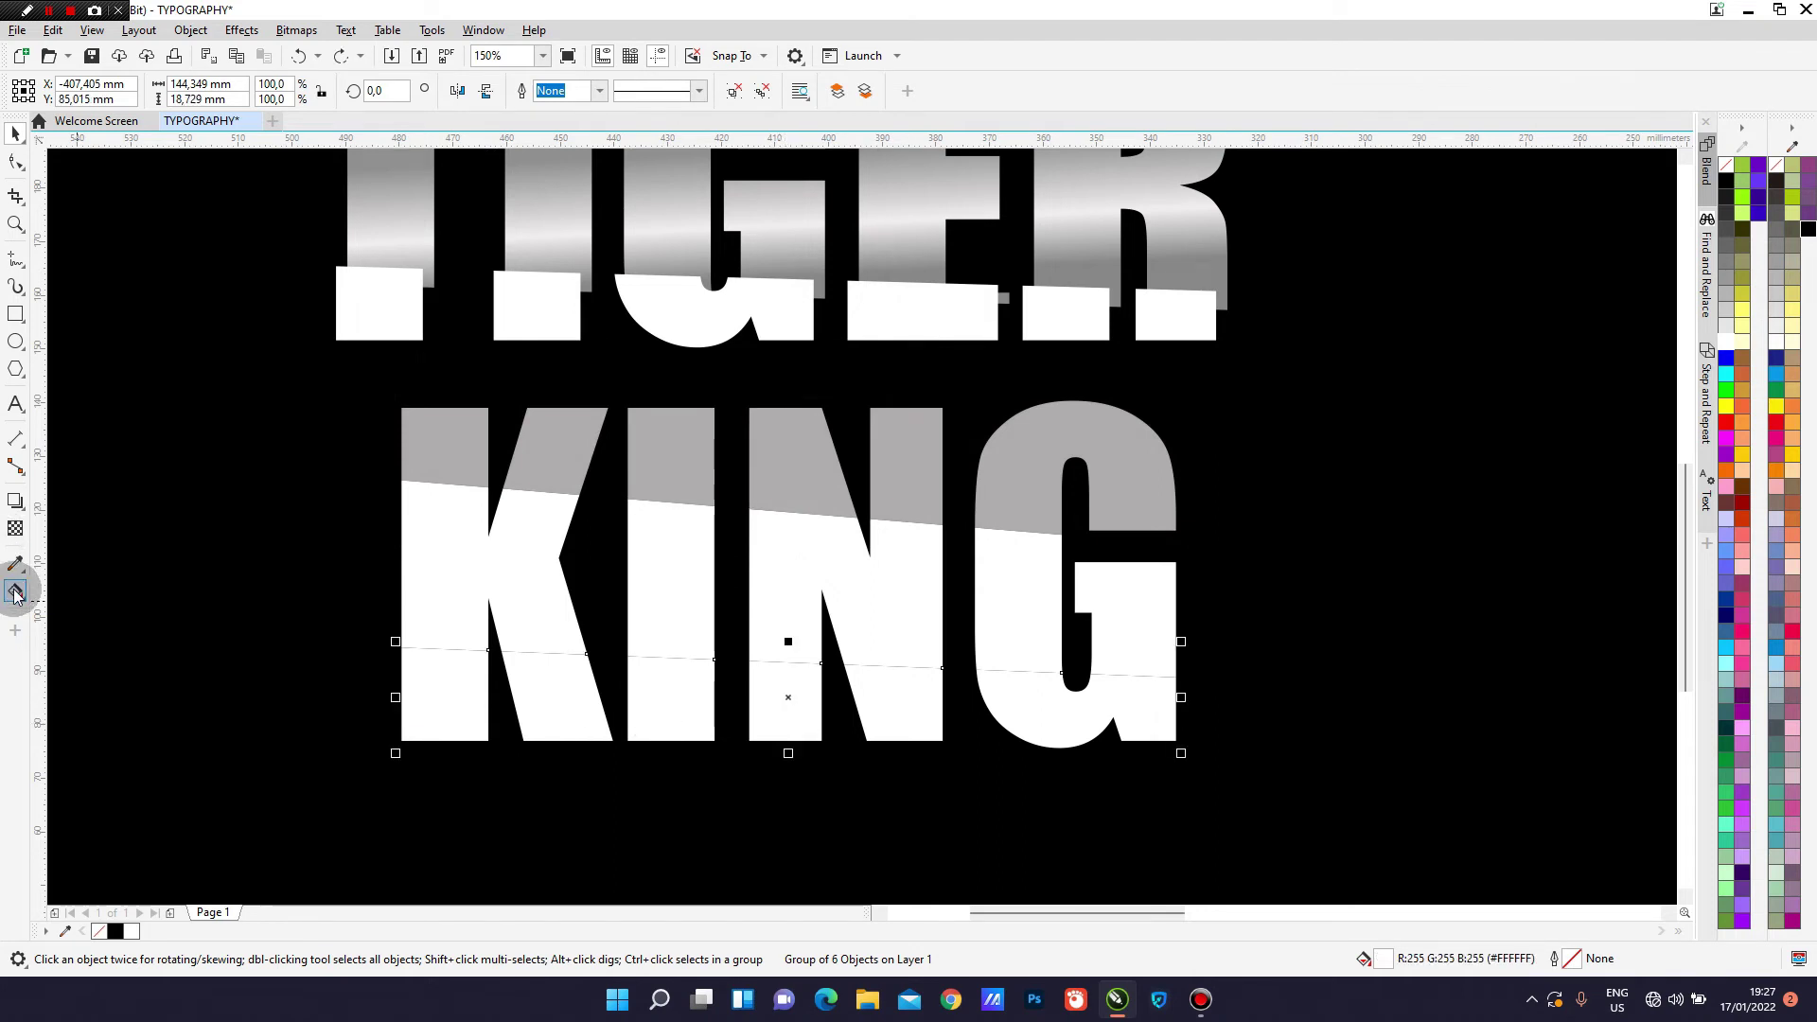
click(15, 593)
click(773, 717)
drag(774, 725, 775, 669)
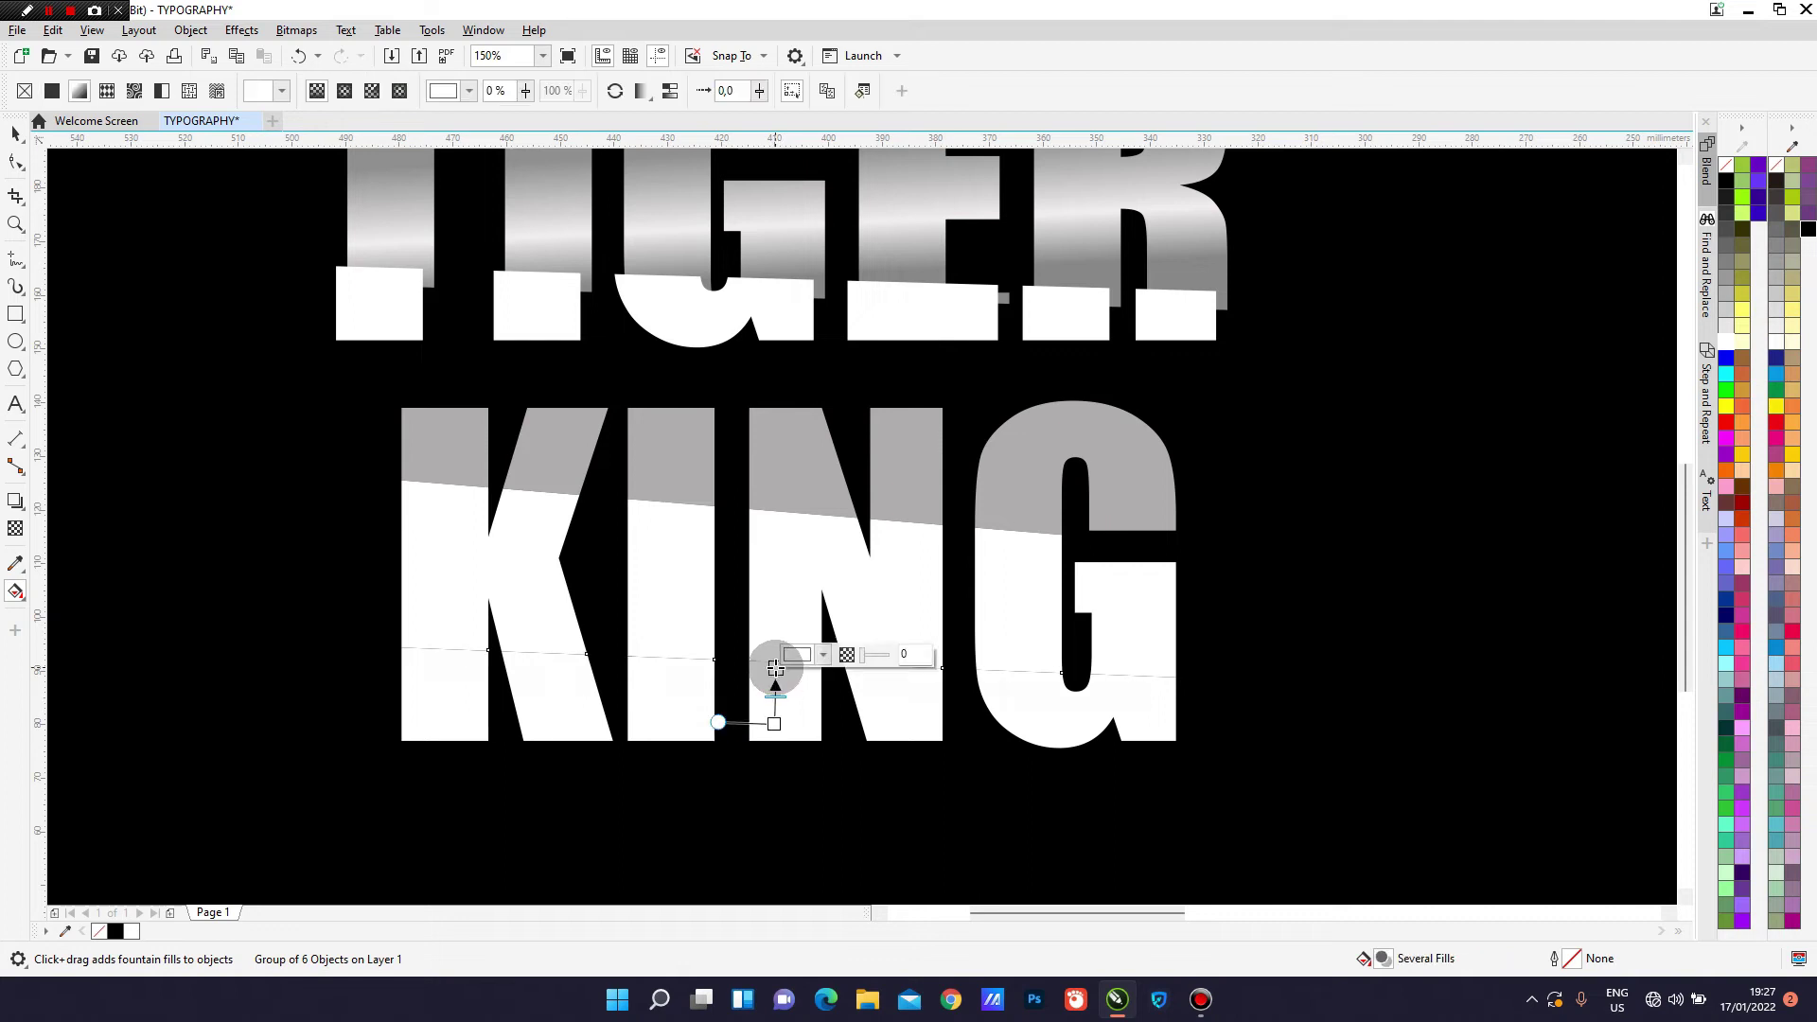
click(821, 655)
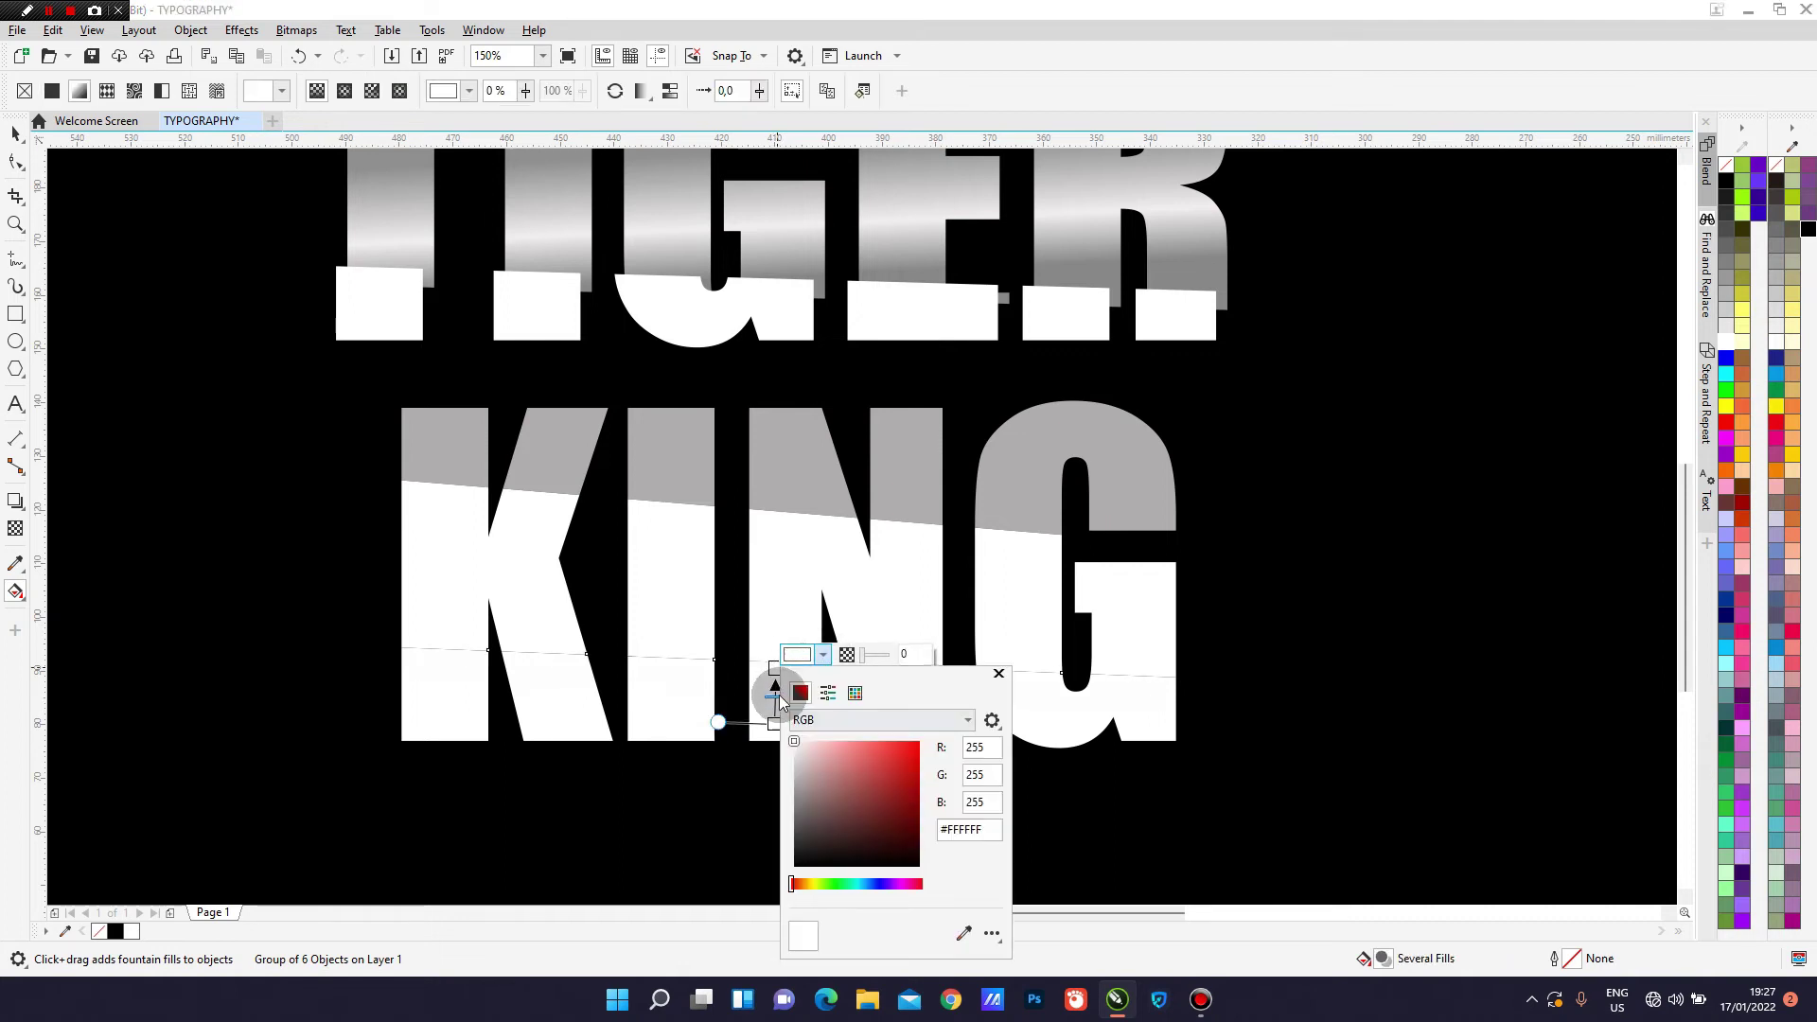
click(801, 755)
drag(802, 755, 806, 792)
click(793, 795)
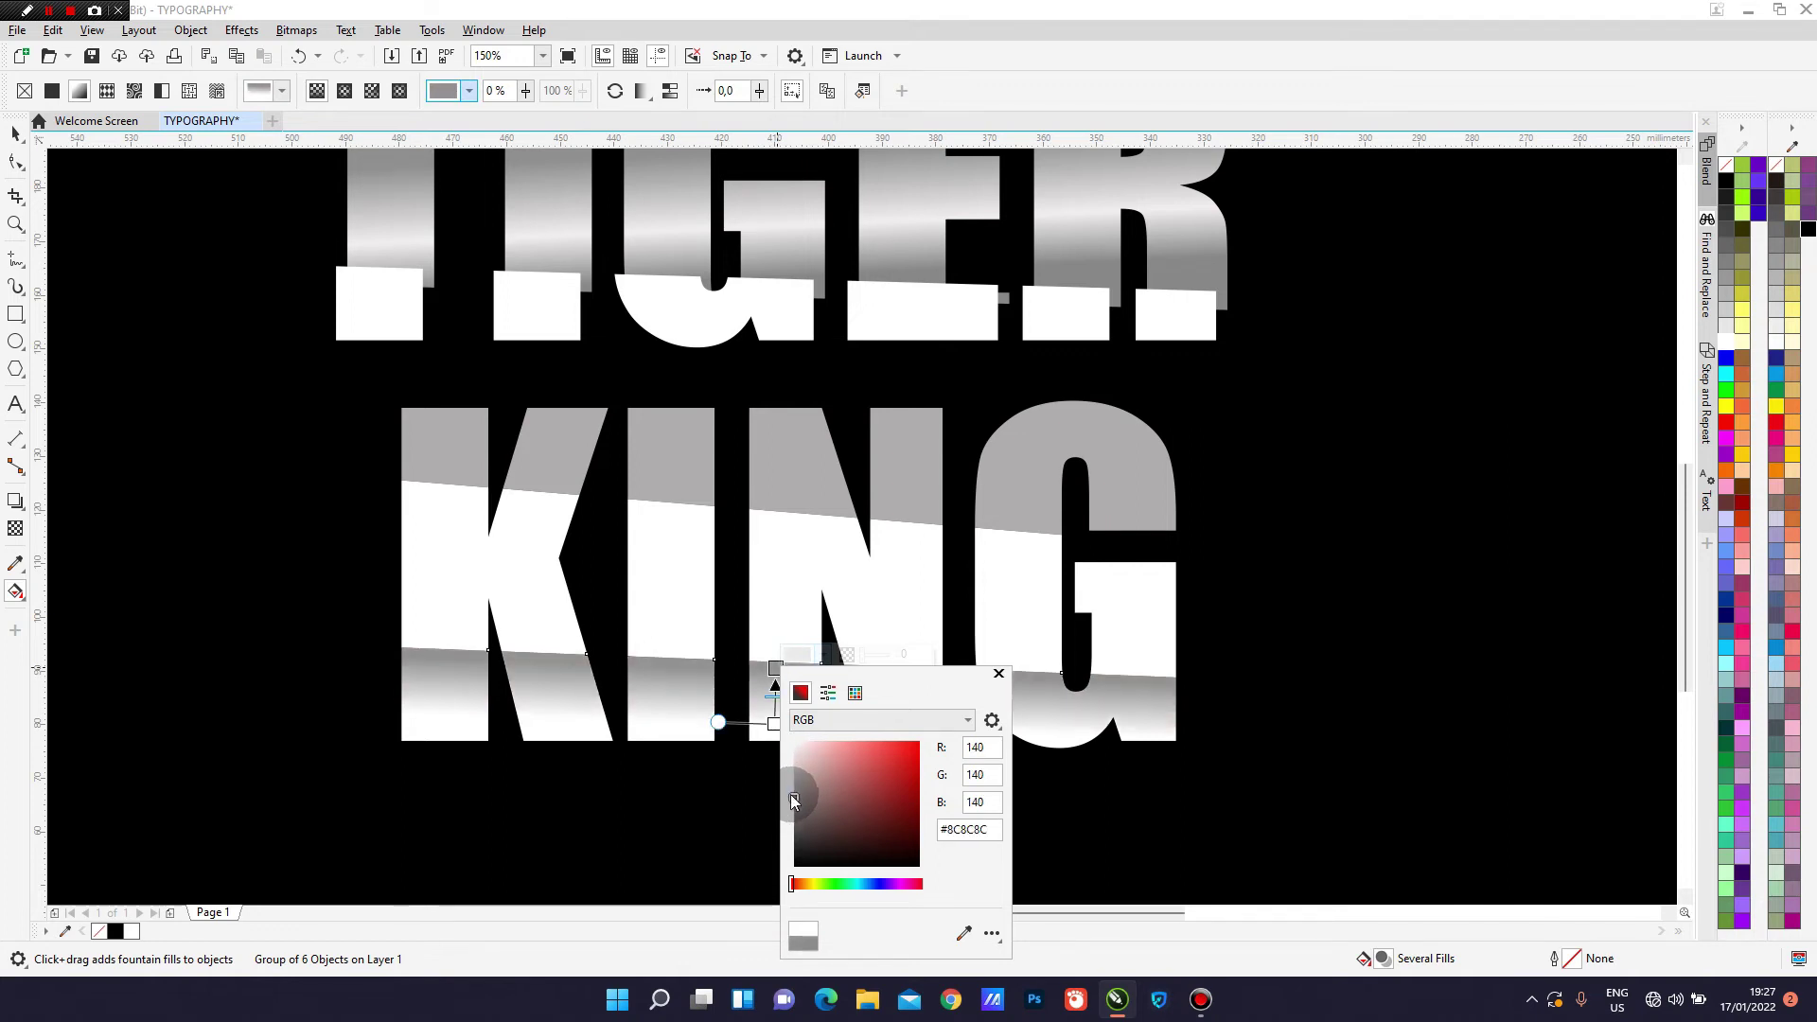
click(999, 675)
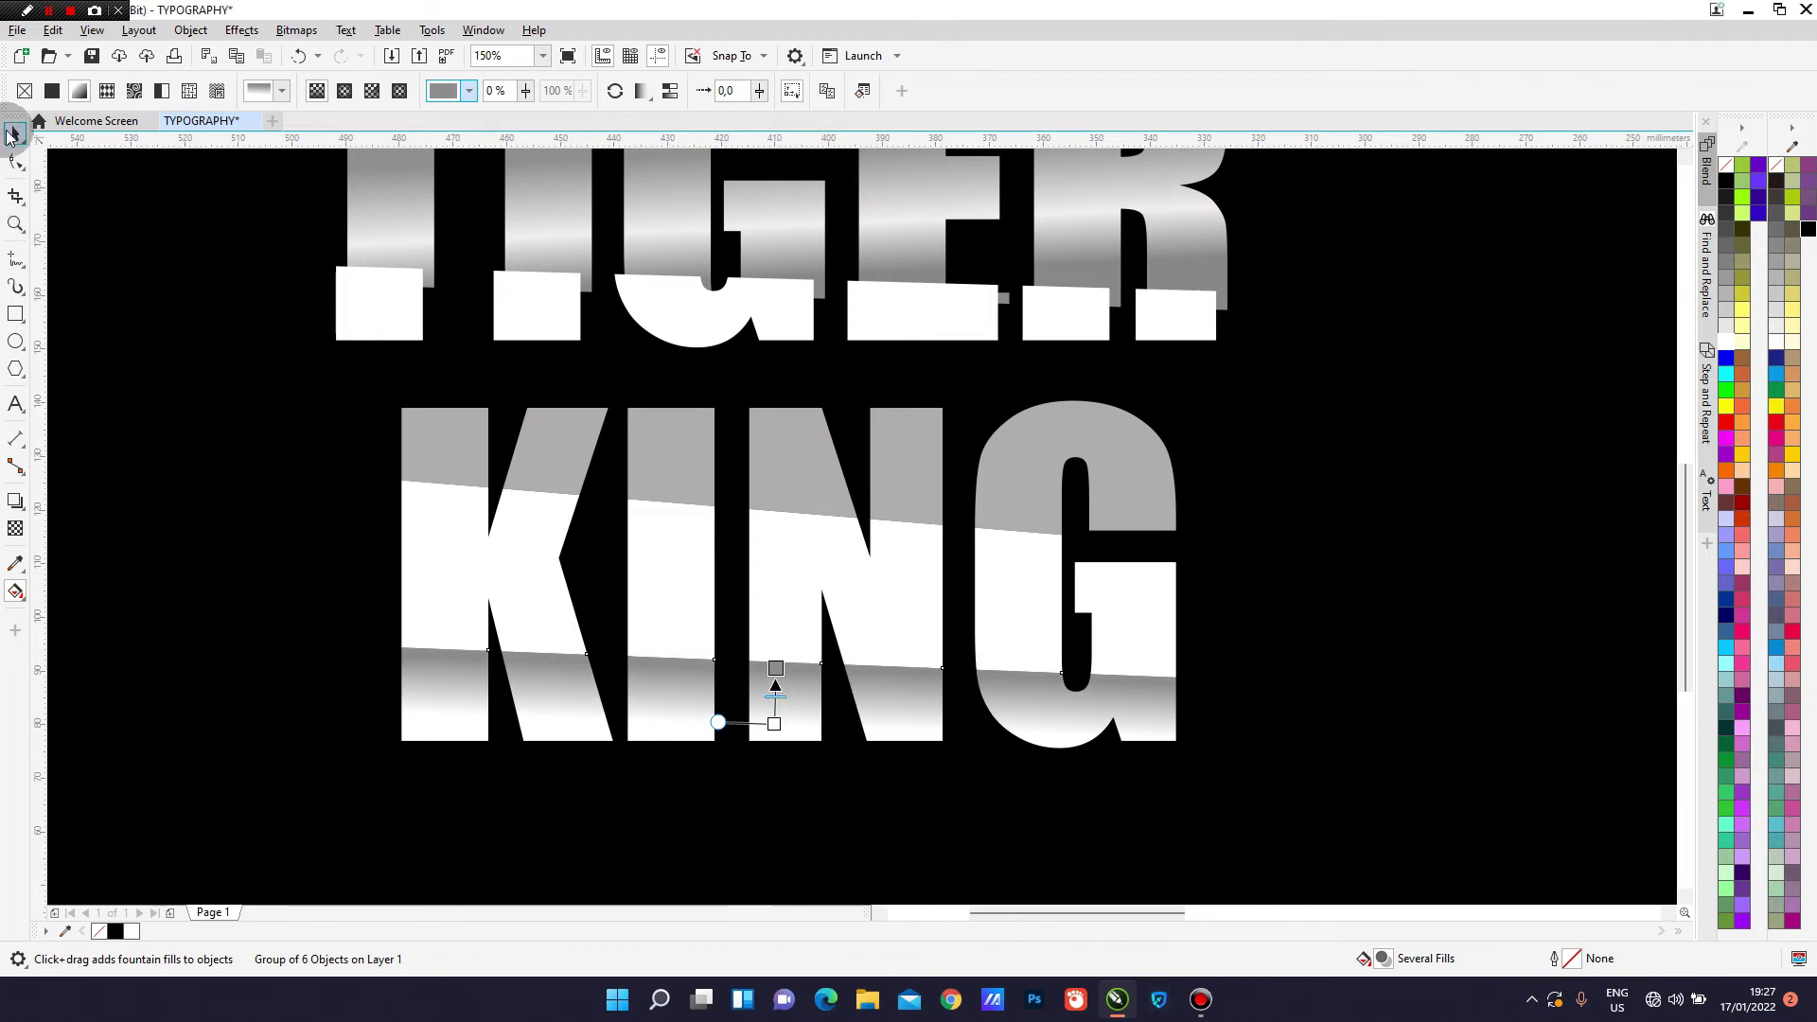
Offset the white middle band of KING up and left to about X -409.2 mm, Y 110.4 mm, and deselect it.
click(9, 136)
scroll(643, 515, down, 2)
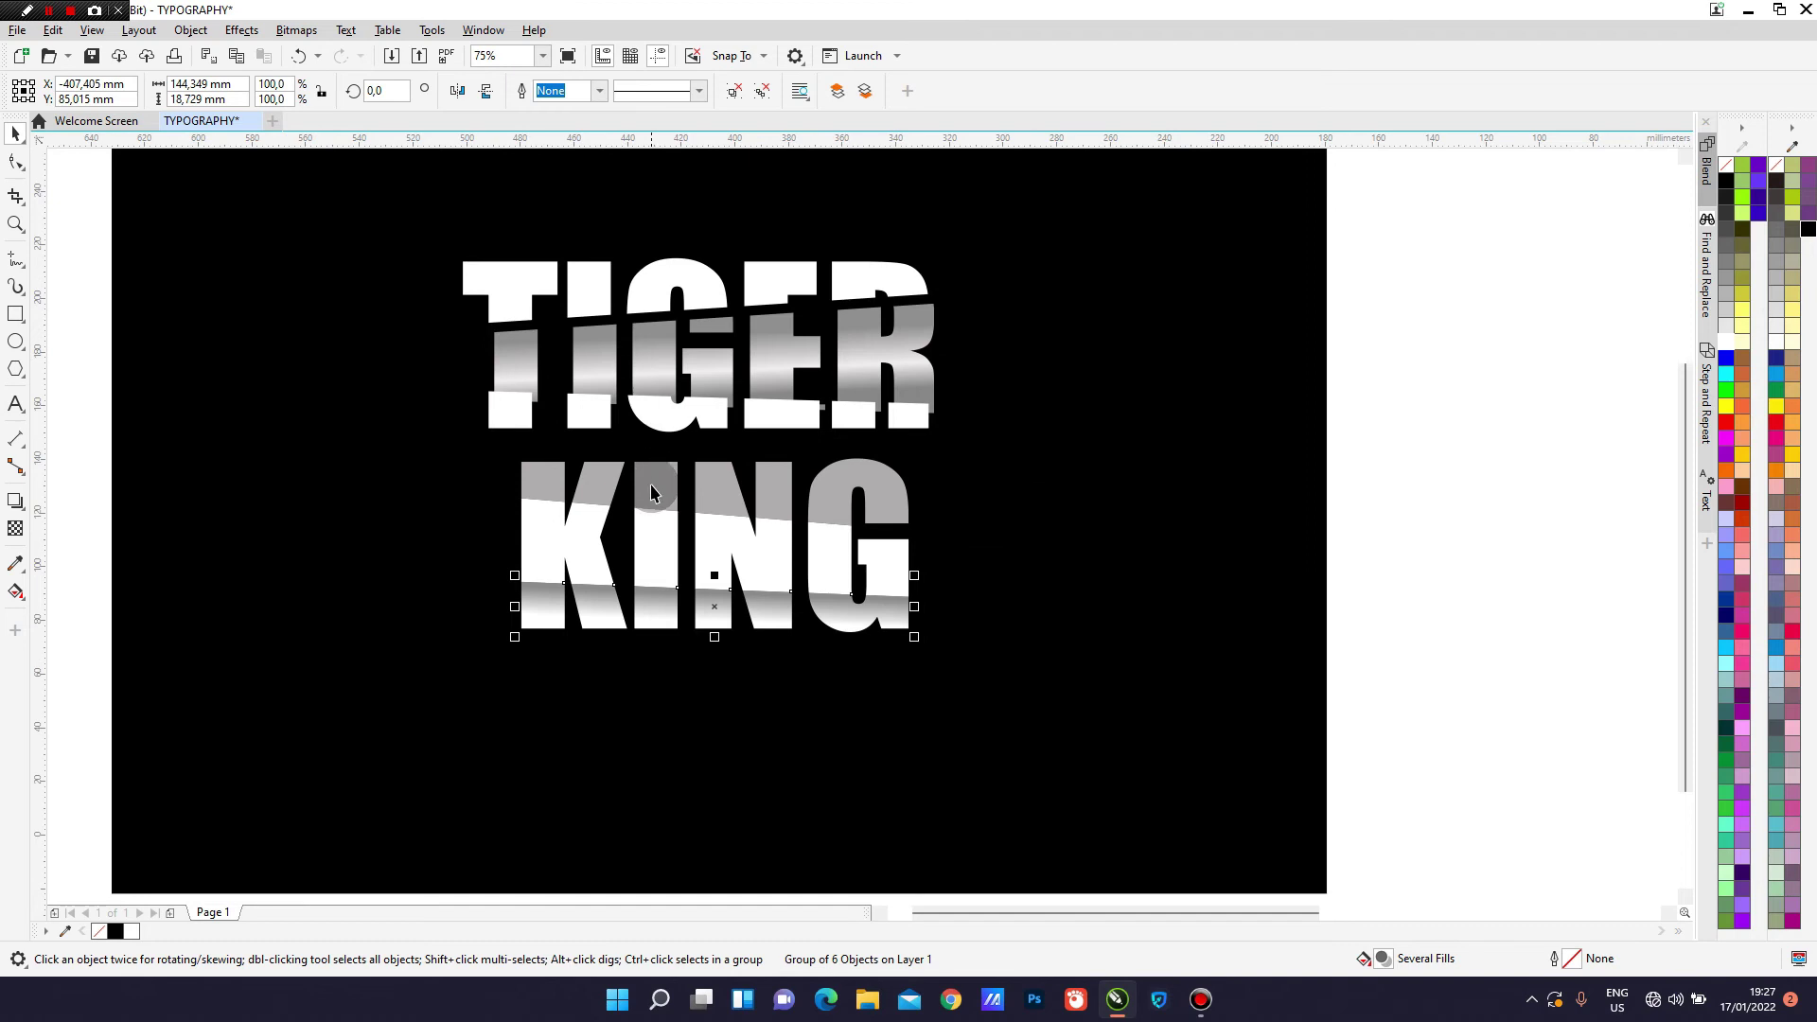
scroll(650, 499, up, 2)
click(650, 572)
scroll(650, 571, down, 1)
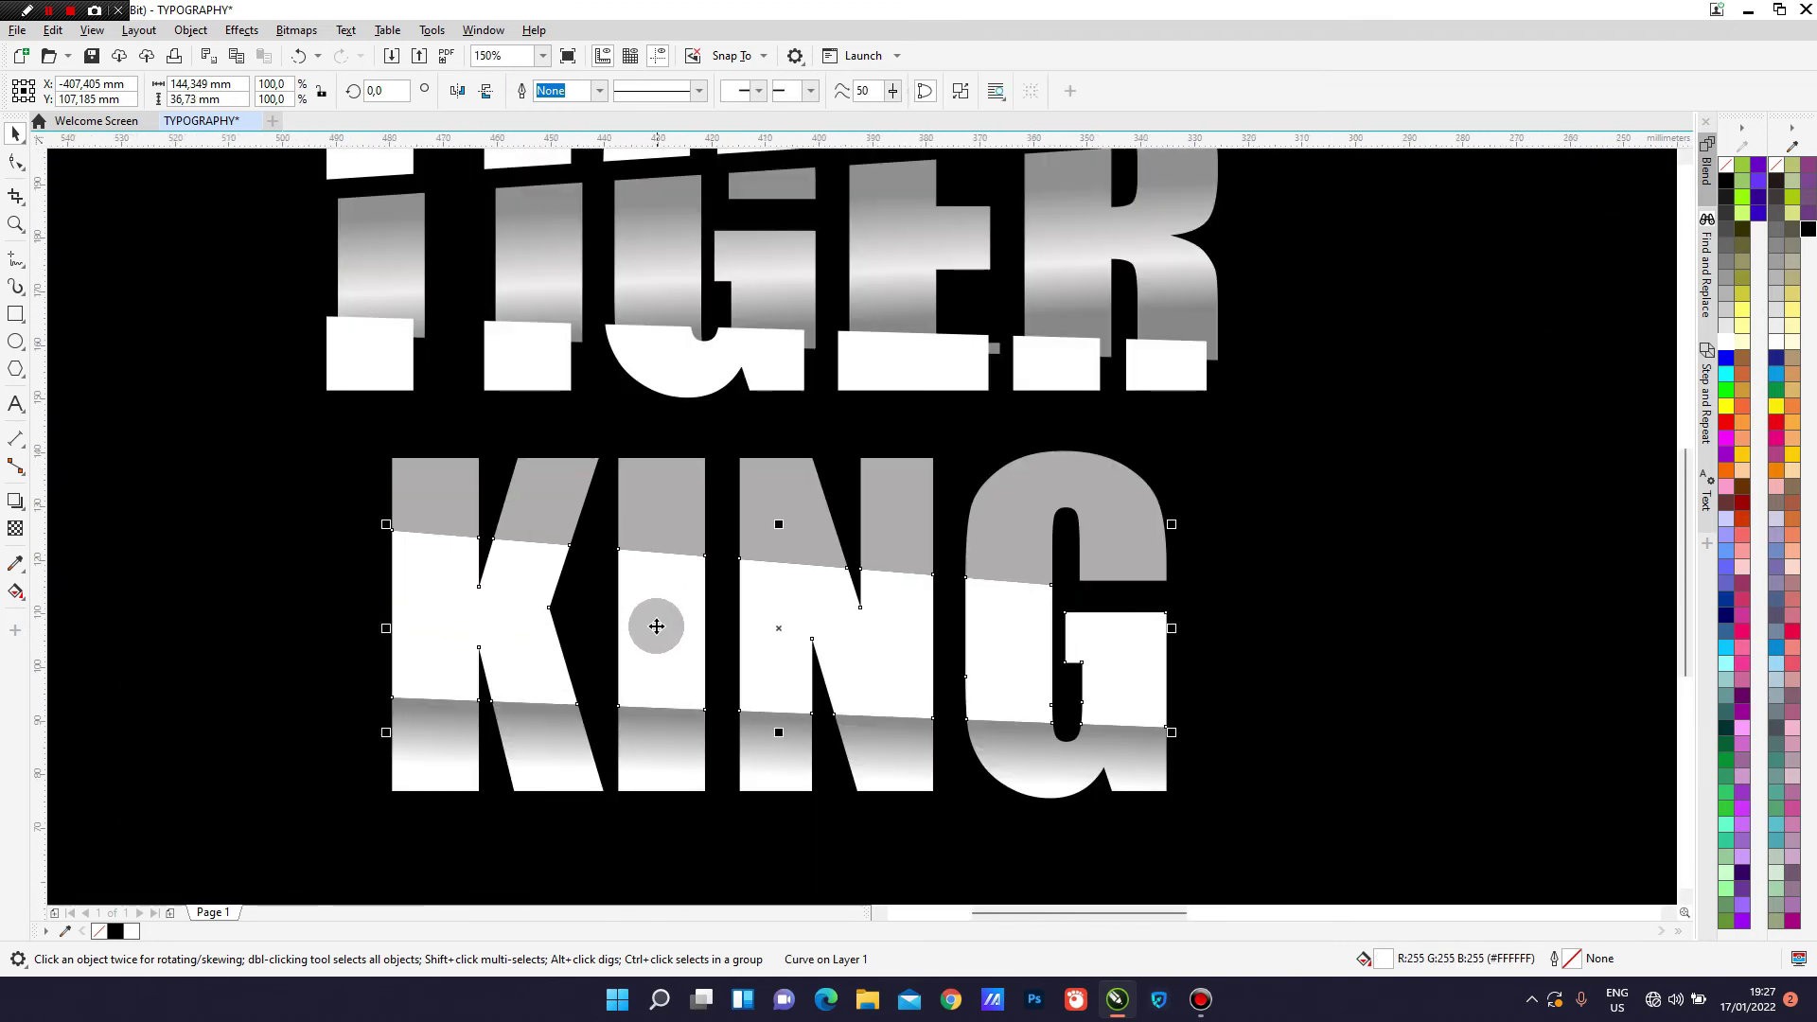
drag(655, 626, 649, 613)
scroll(649, 610, down, 1)
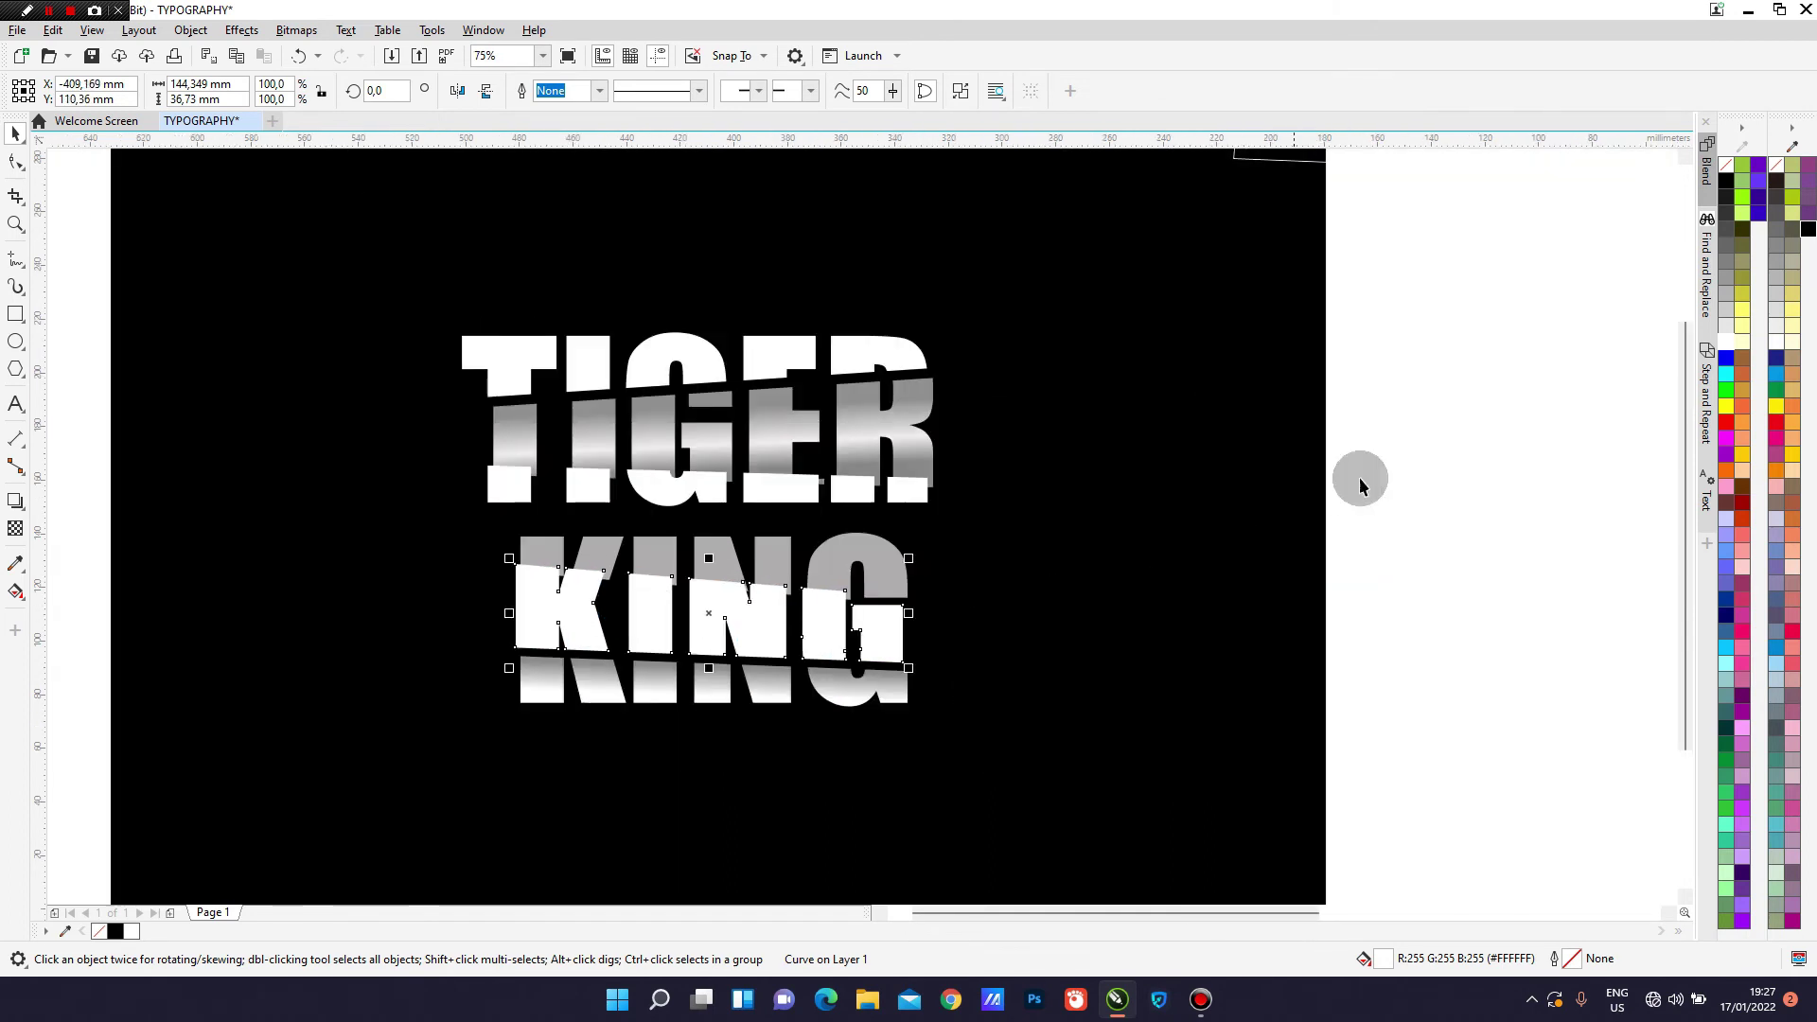
click(1438, 448)
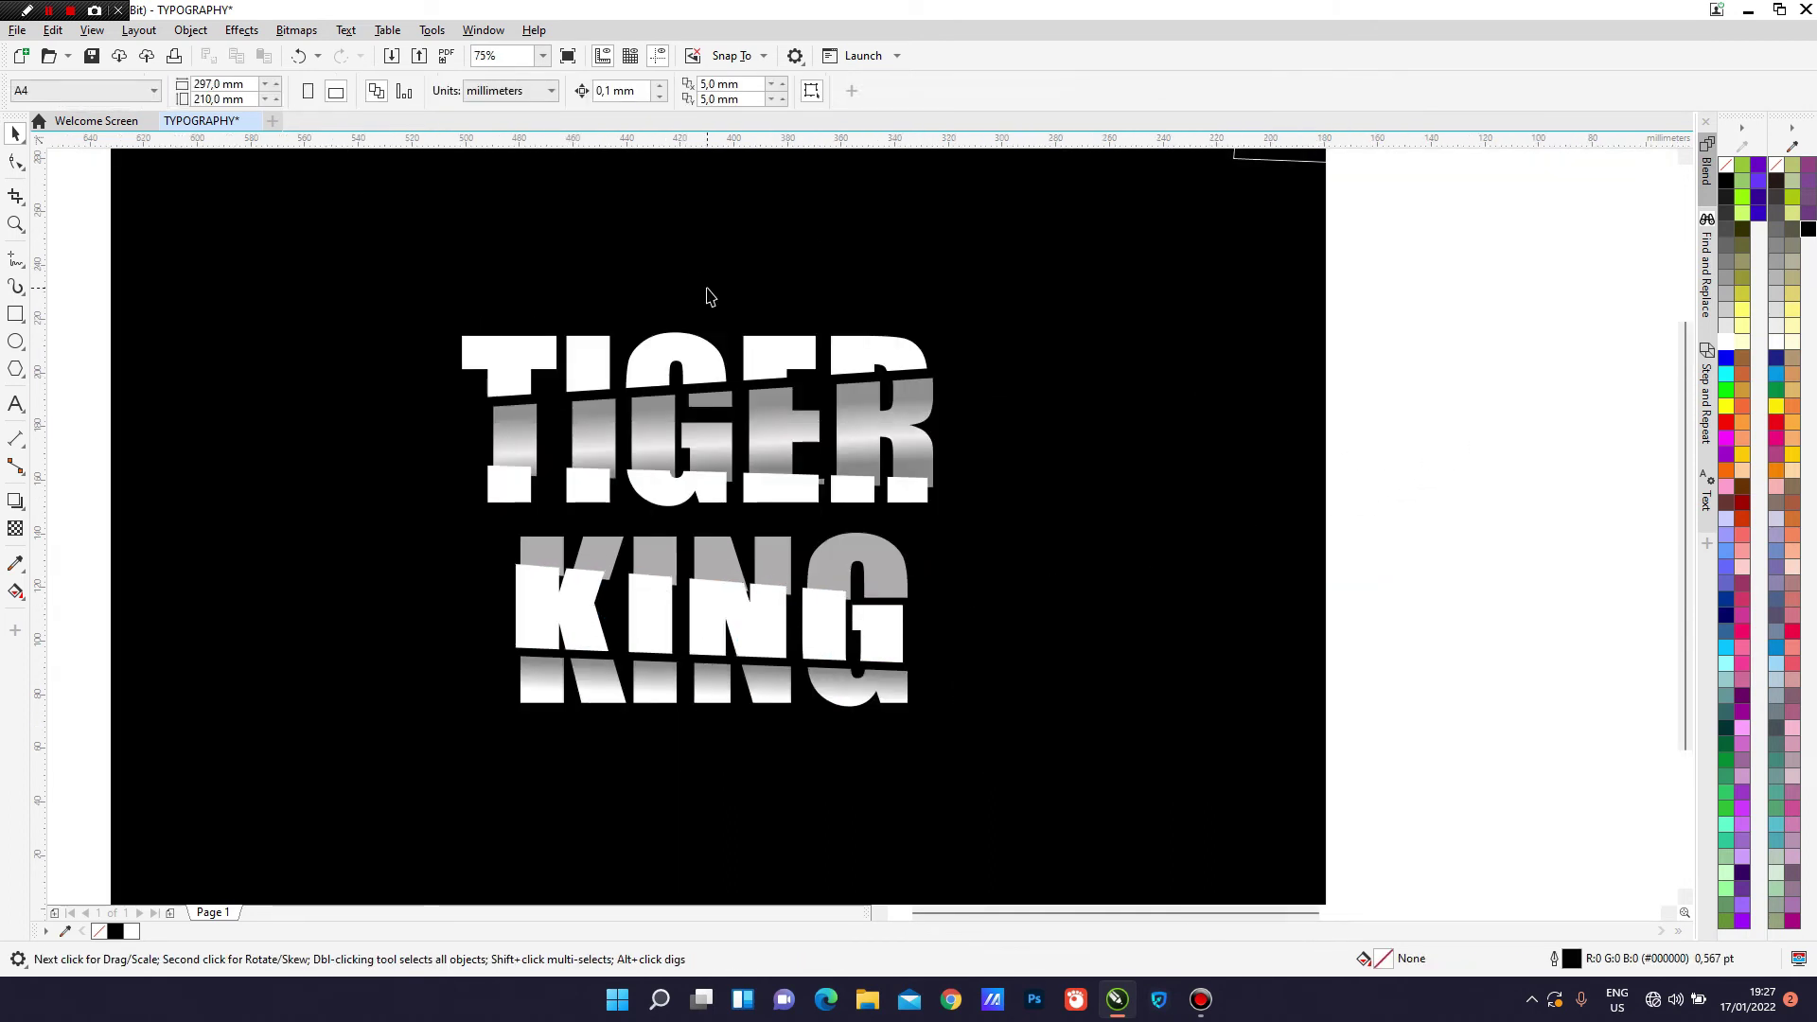
Select all KING pieces and move them up closer beneath TIGER, to about Y 113.5 mm, and deselect them.
scroll(705, 640, down, 1)
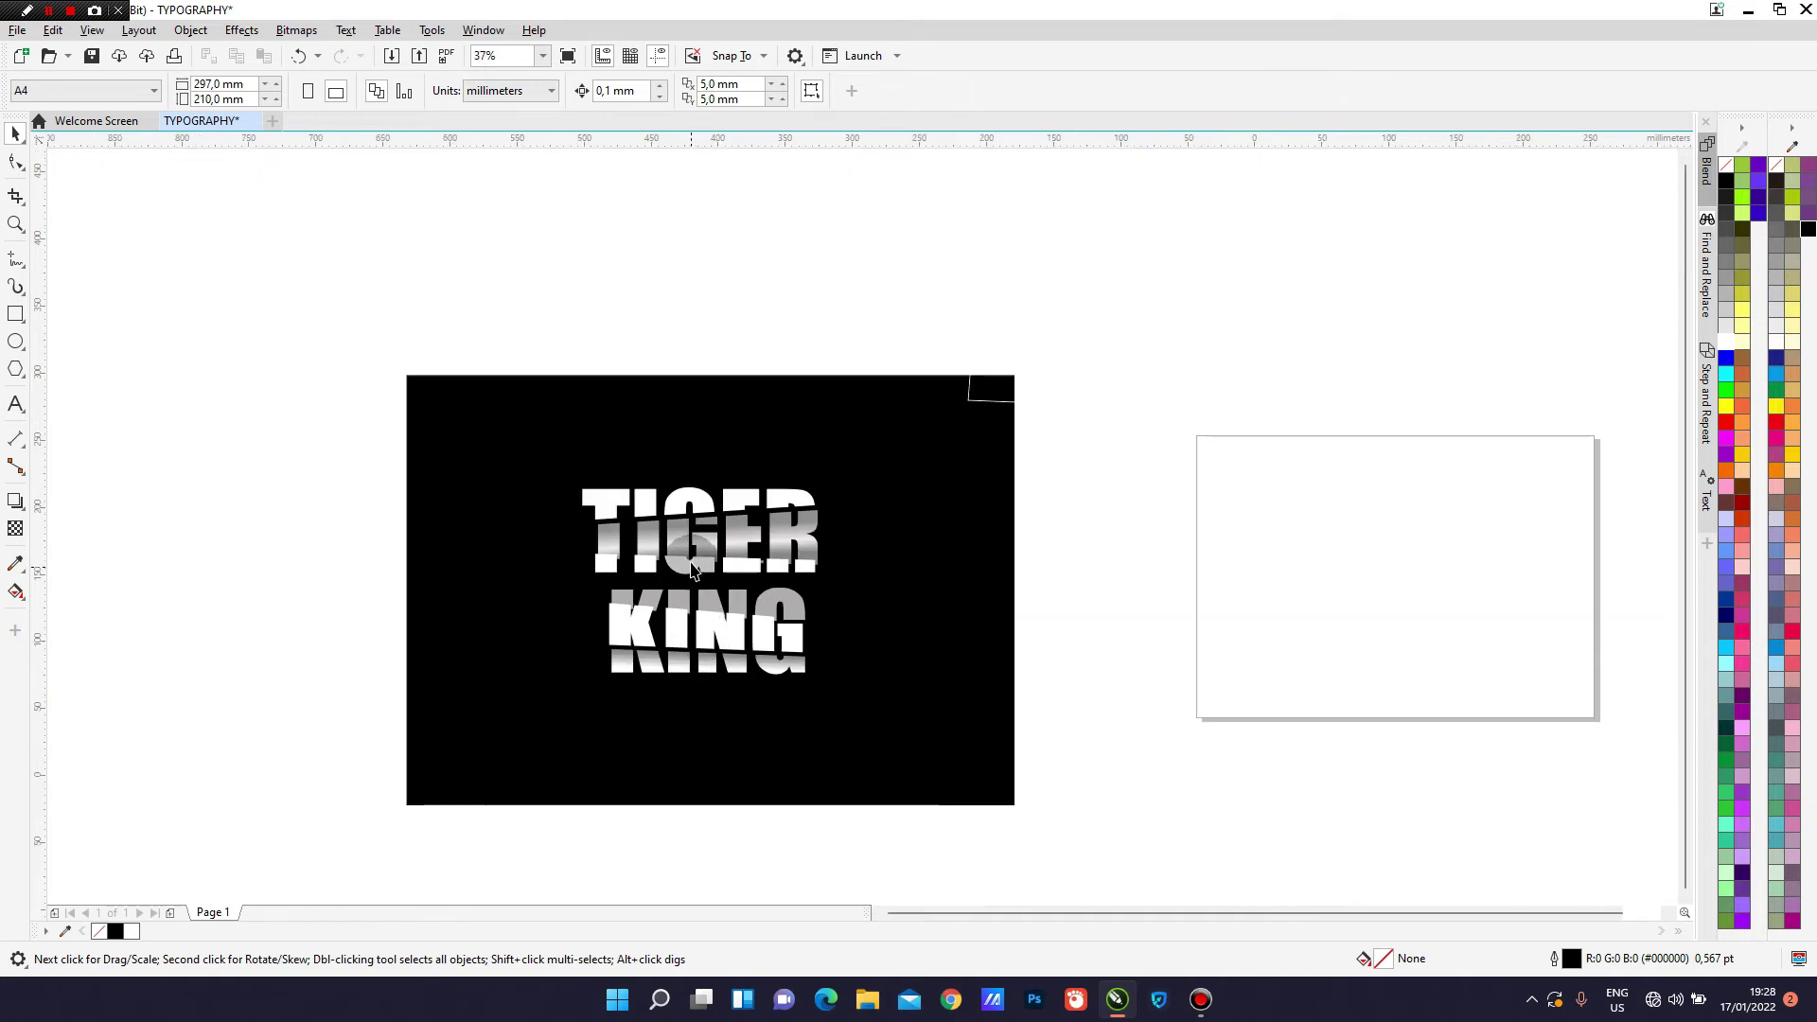
scroll(693, 568, up, 1)
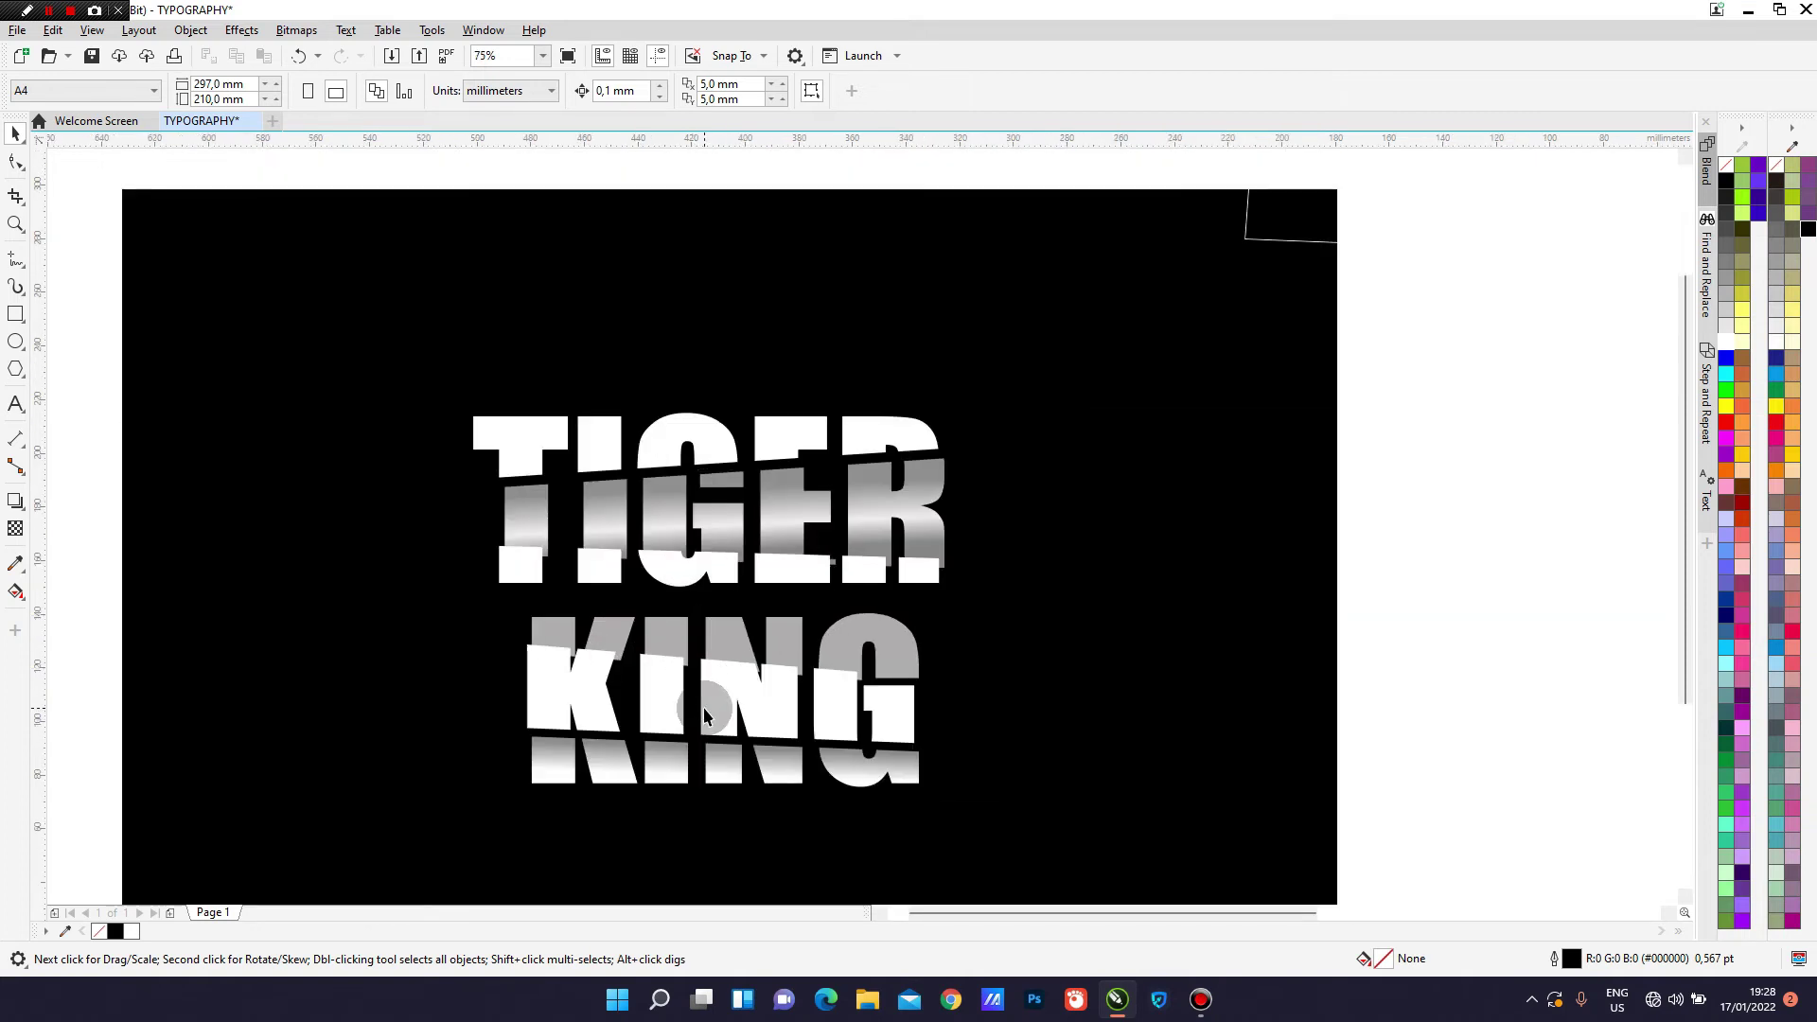
scroll(708, 702, up, 1)
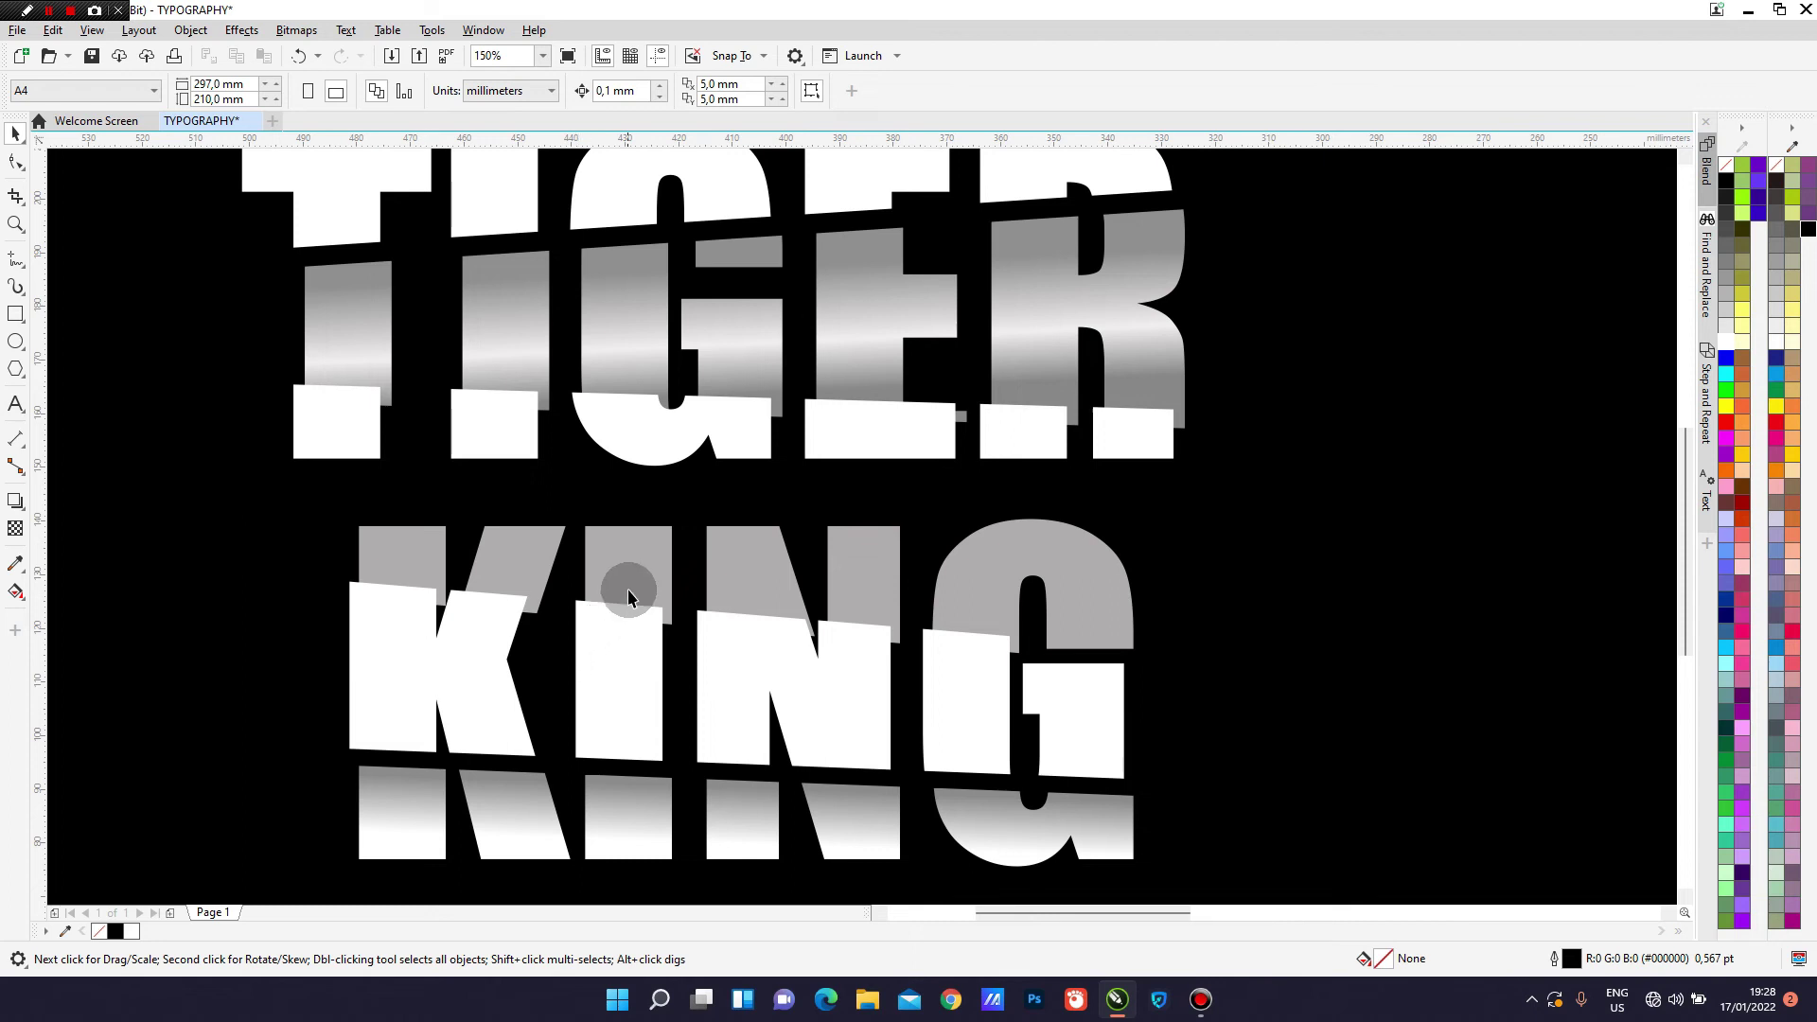
scroll(629, 587, down, 2)
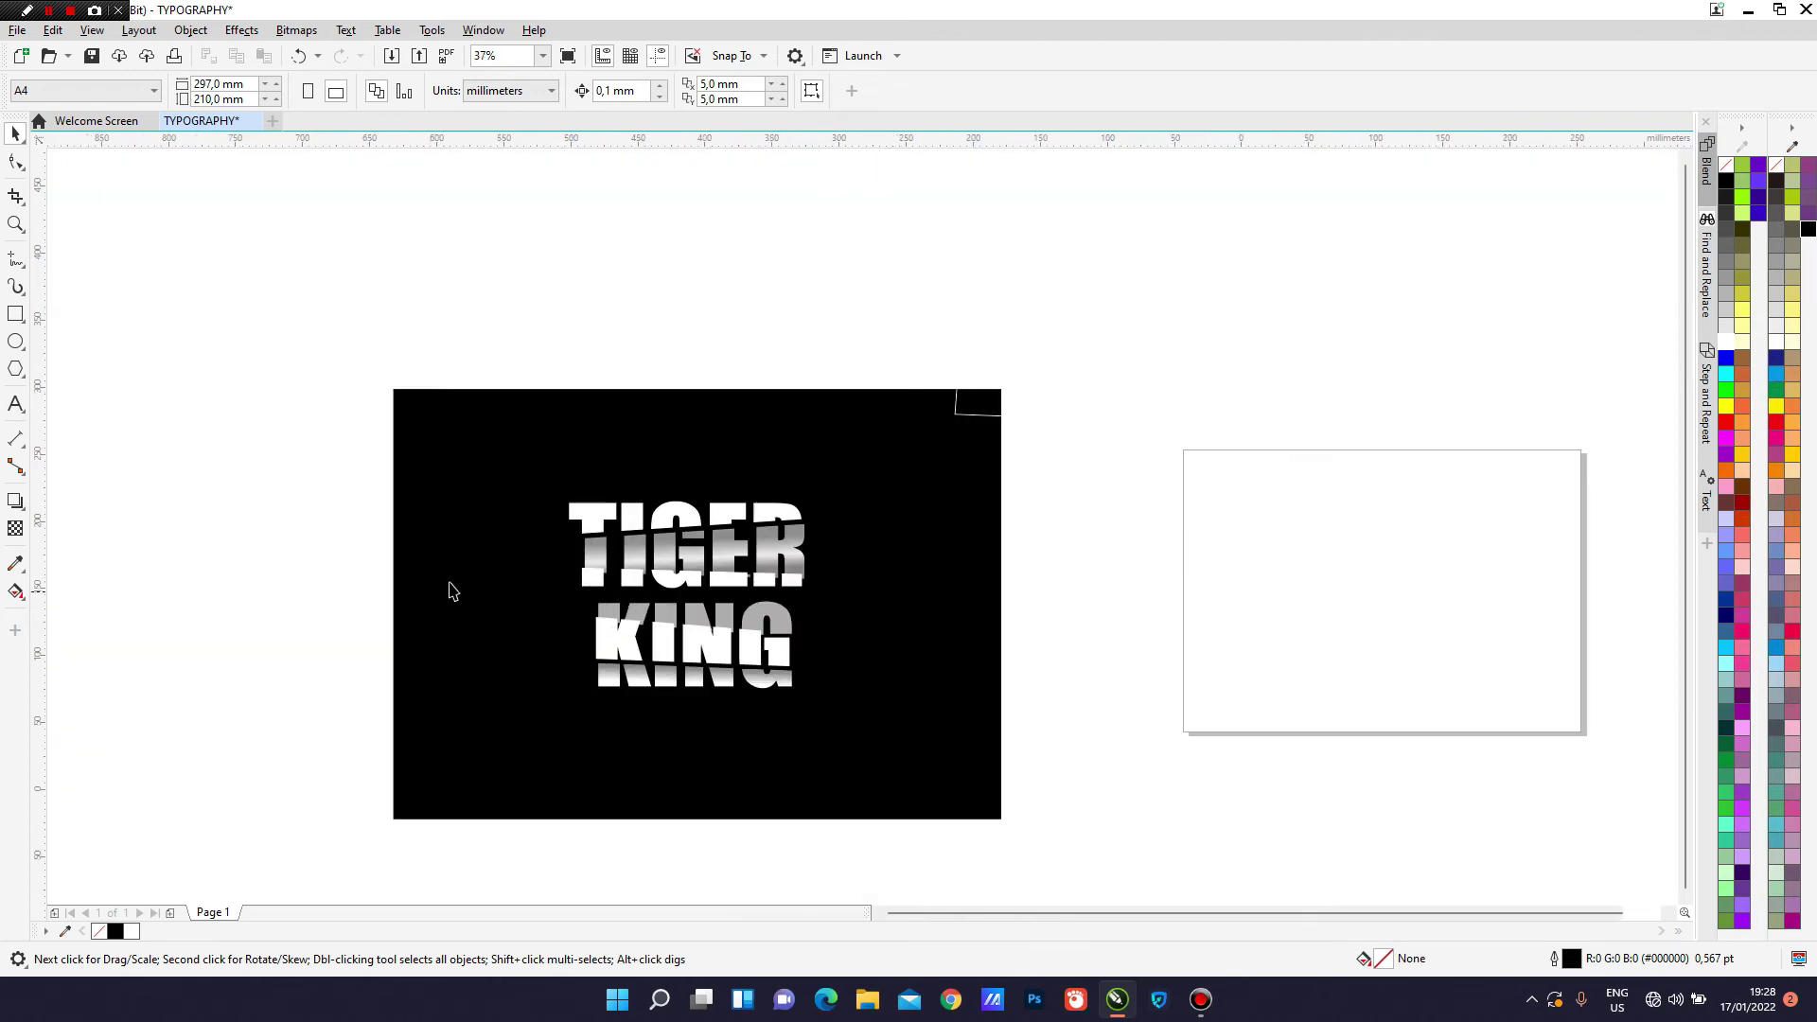
scroll(412, 577, up, 1)
scroll(1036, 658, down, 1)
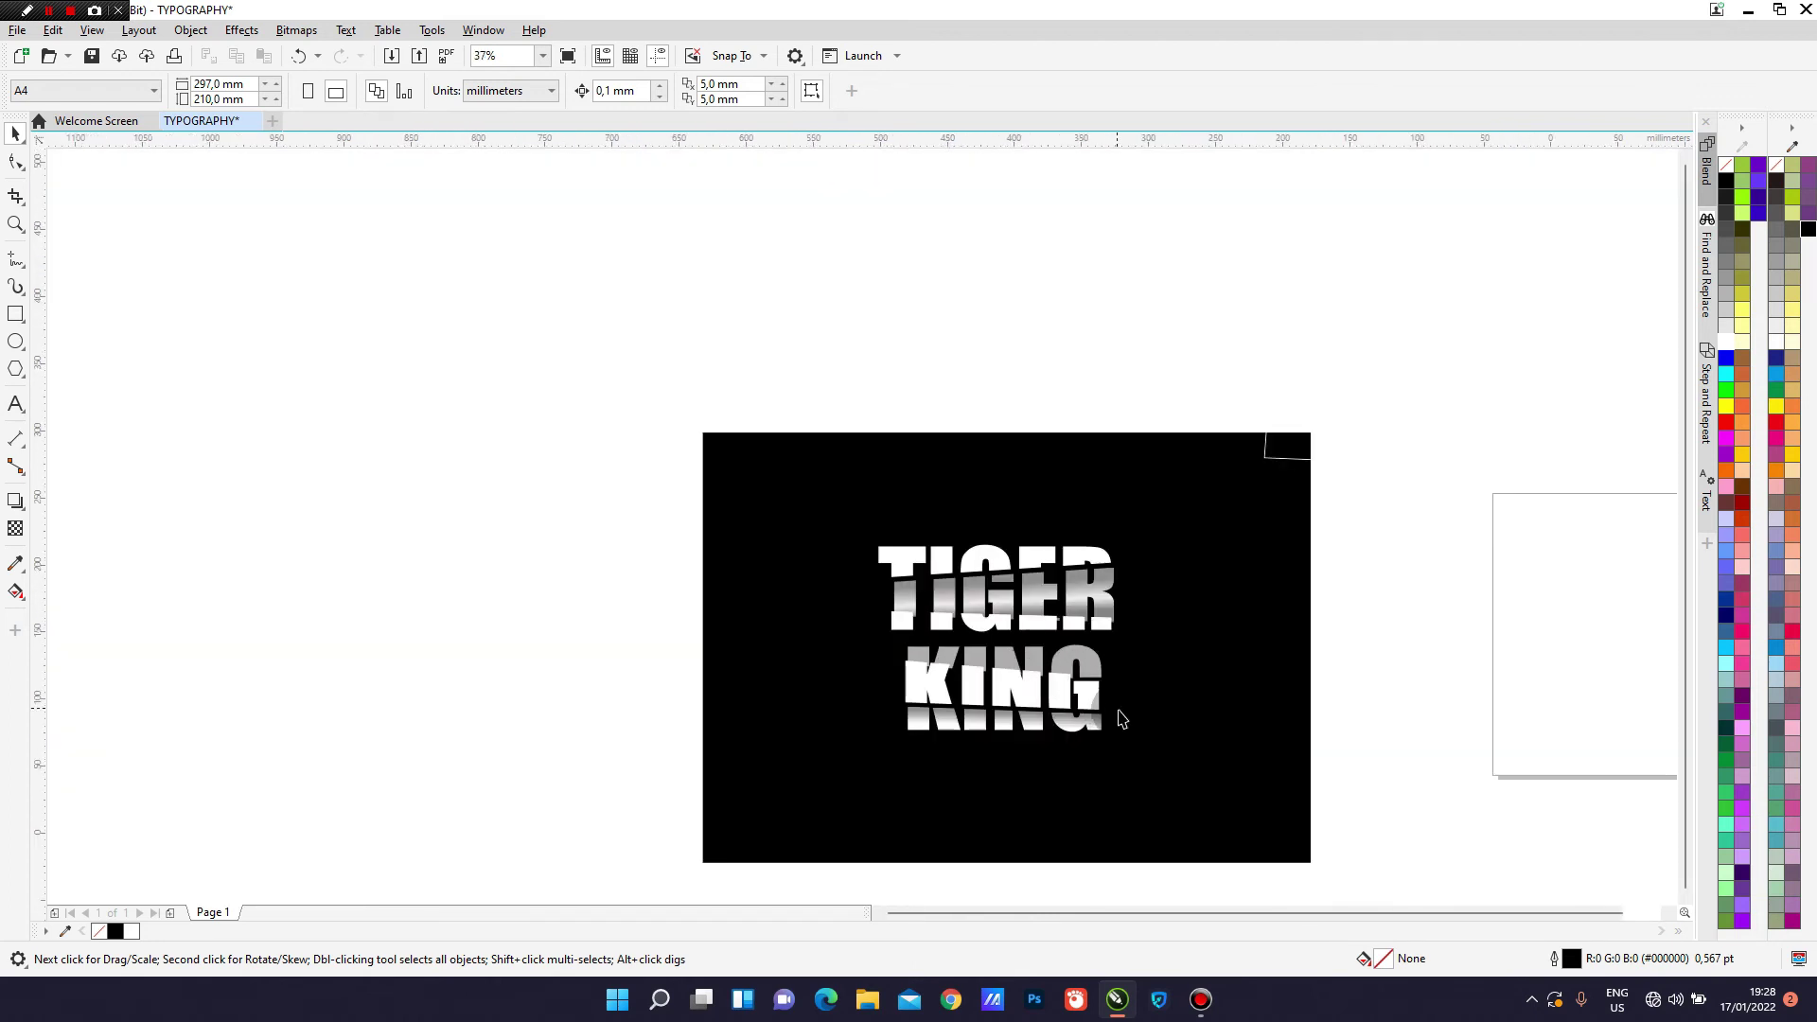
scroll(1121, 717, up, 1)
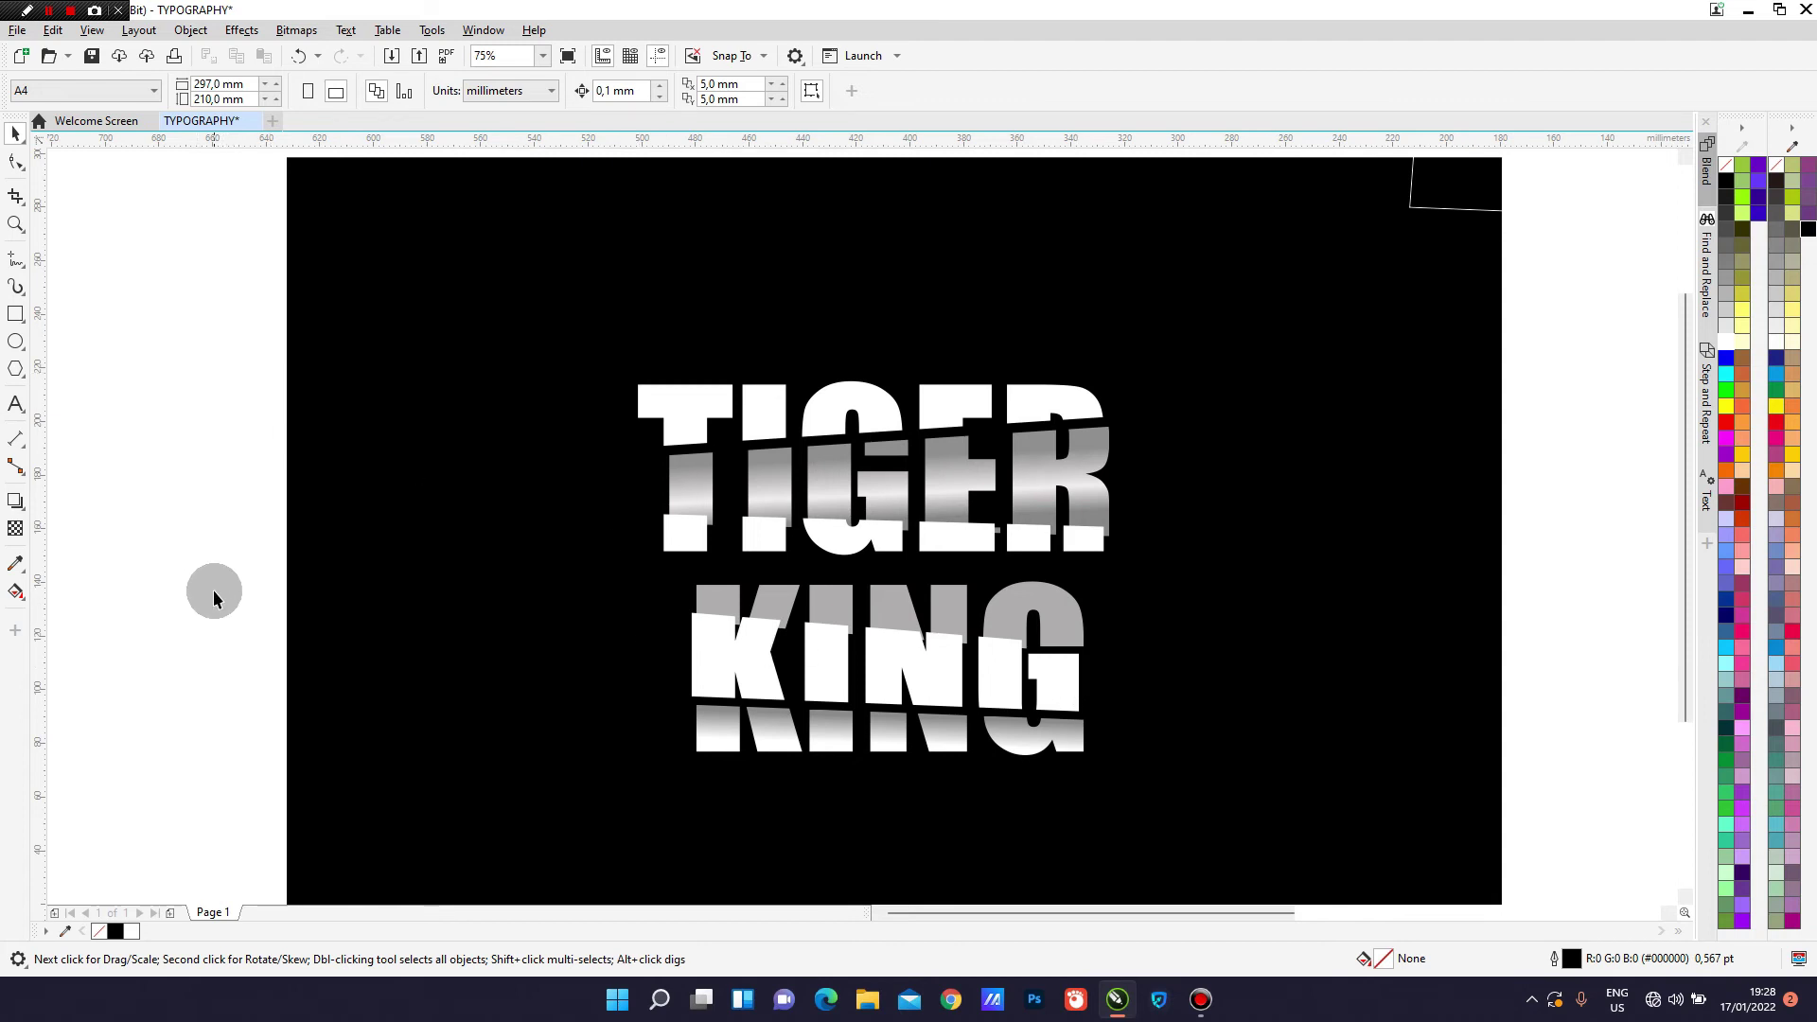
drag(202, 503, 1300, 812)
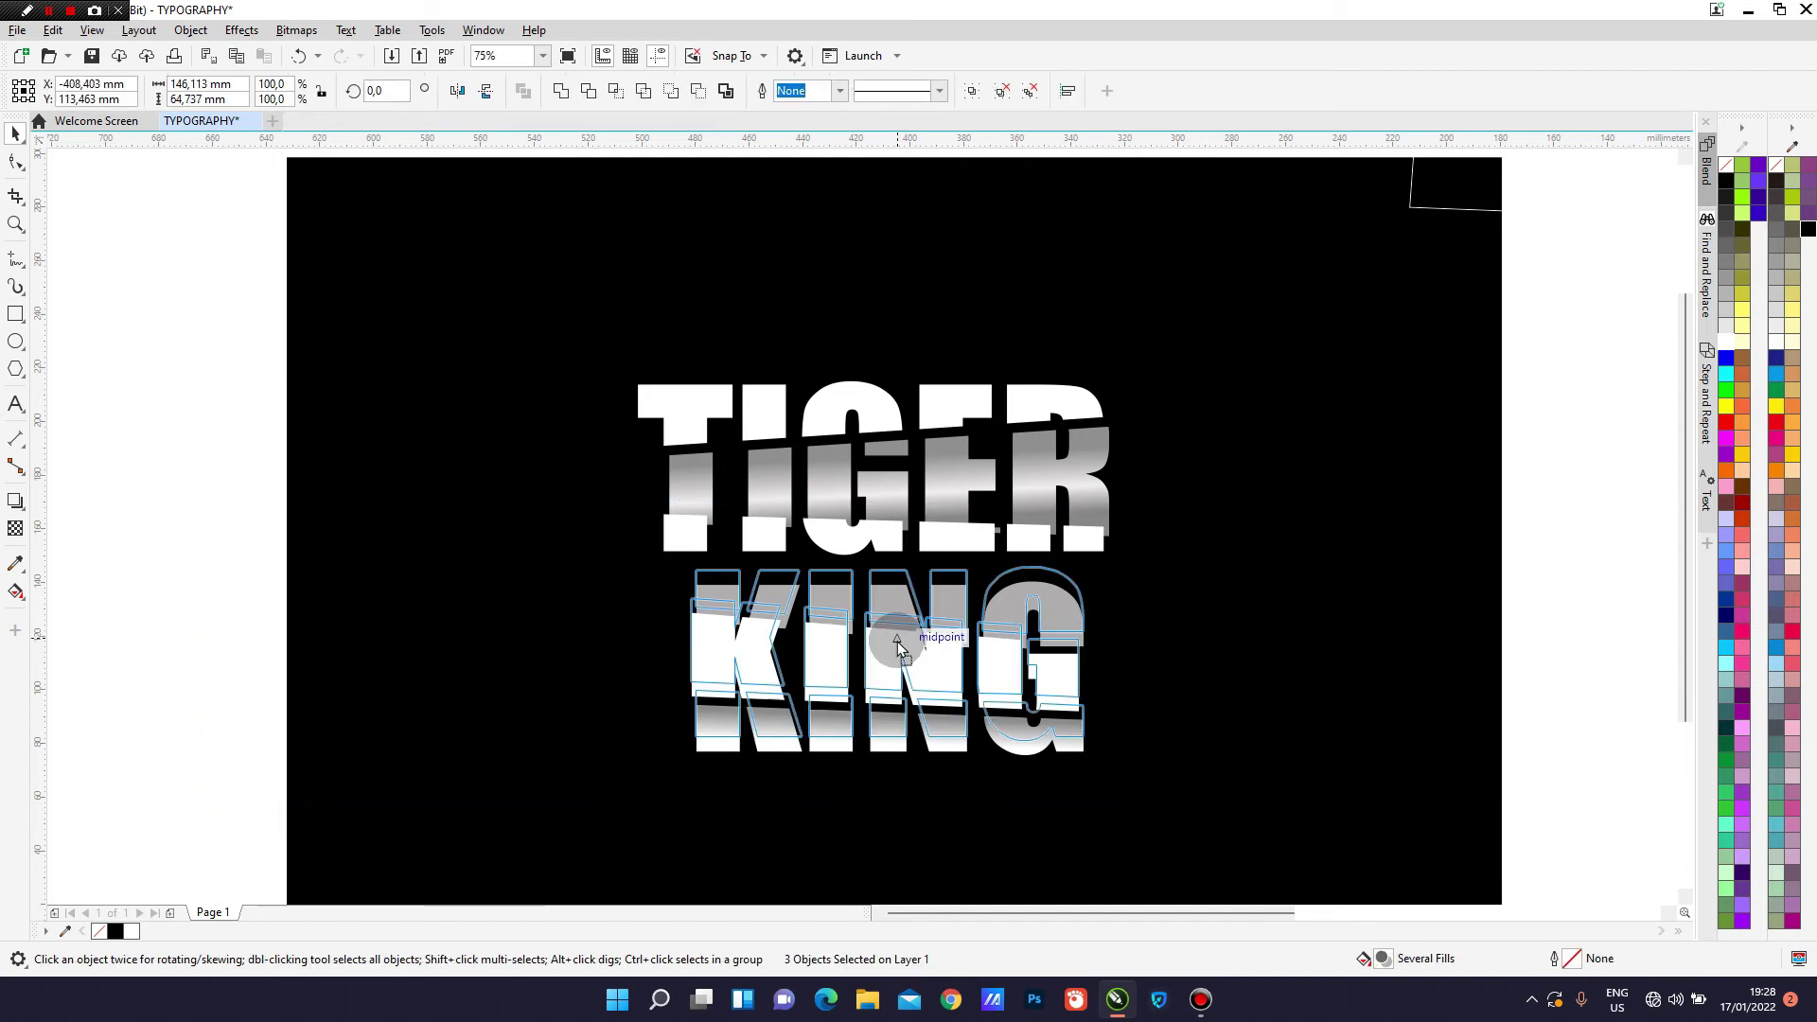
drag(902, 644, 902, 642)
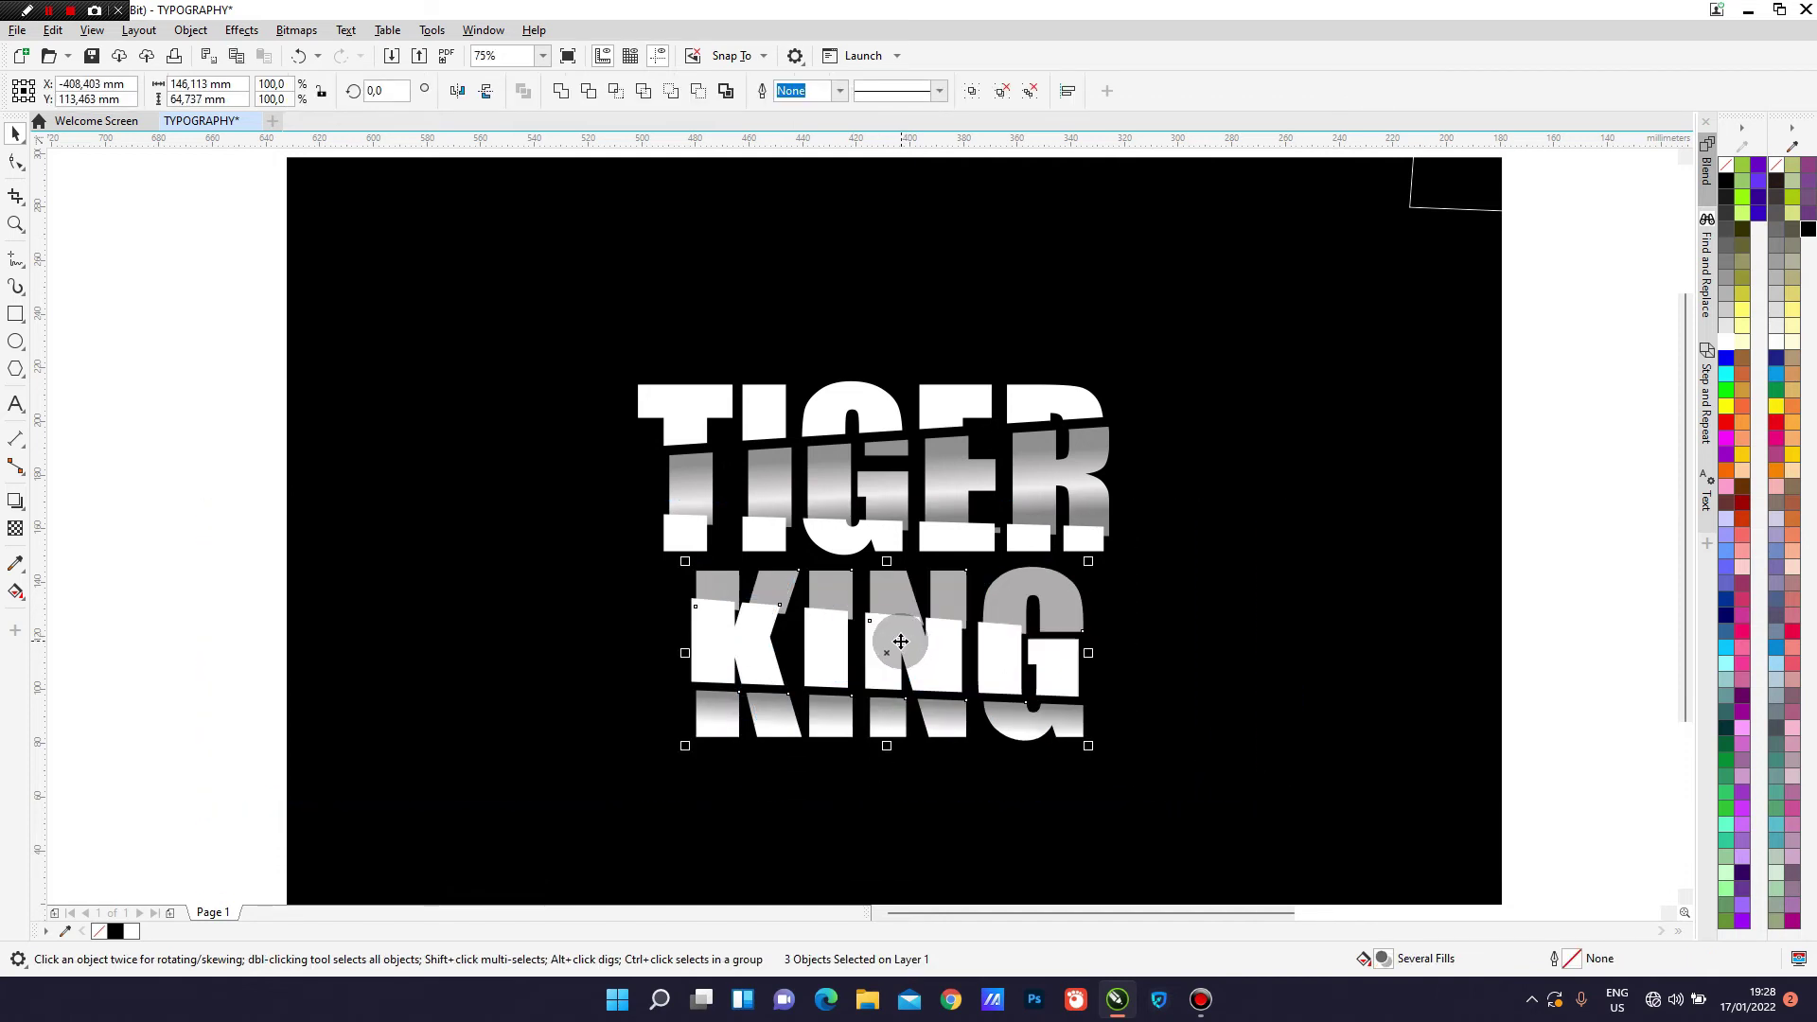
scroll(900, 642, down, 2)
click(1200, 615)
Draw a circle about 13 mm in diameter just left of KING, filled white with no outline.
scroll(1051, 621, up, 1)
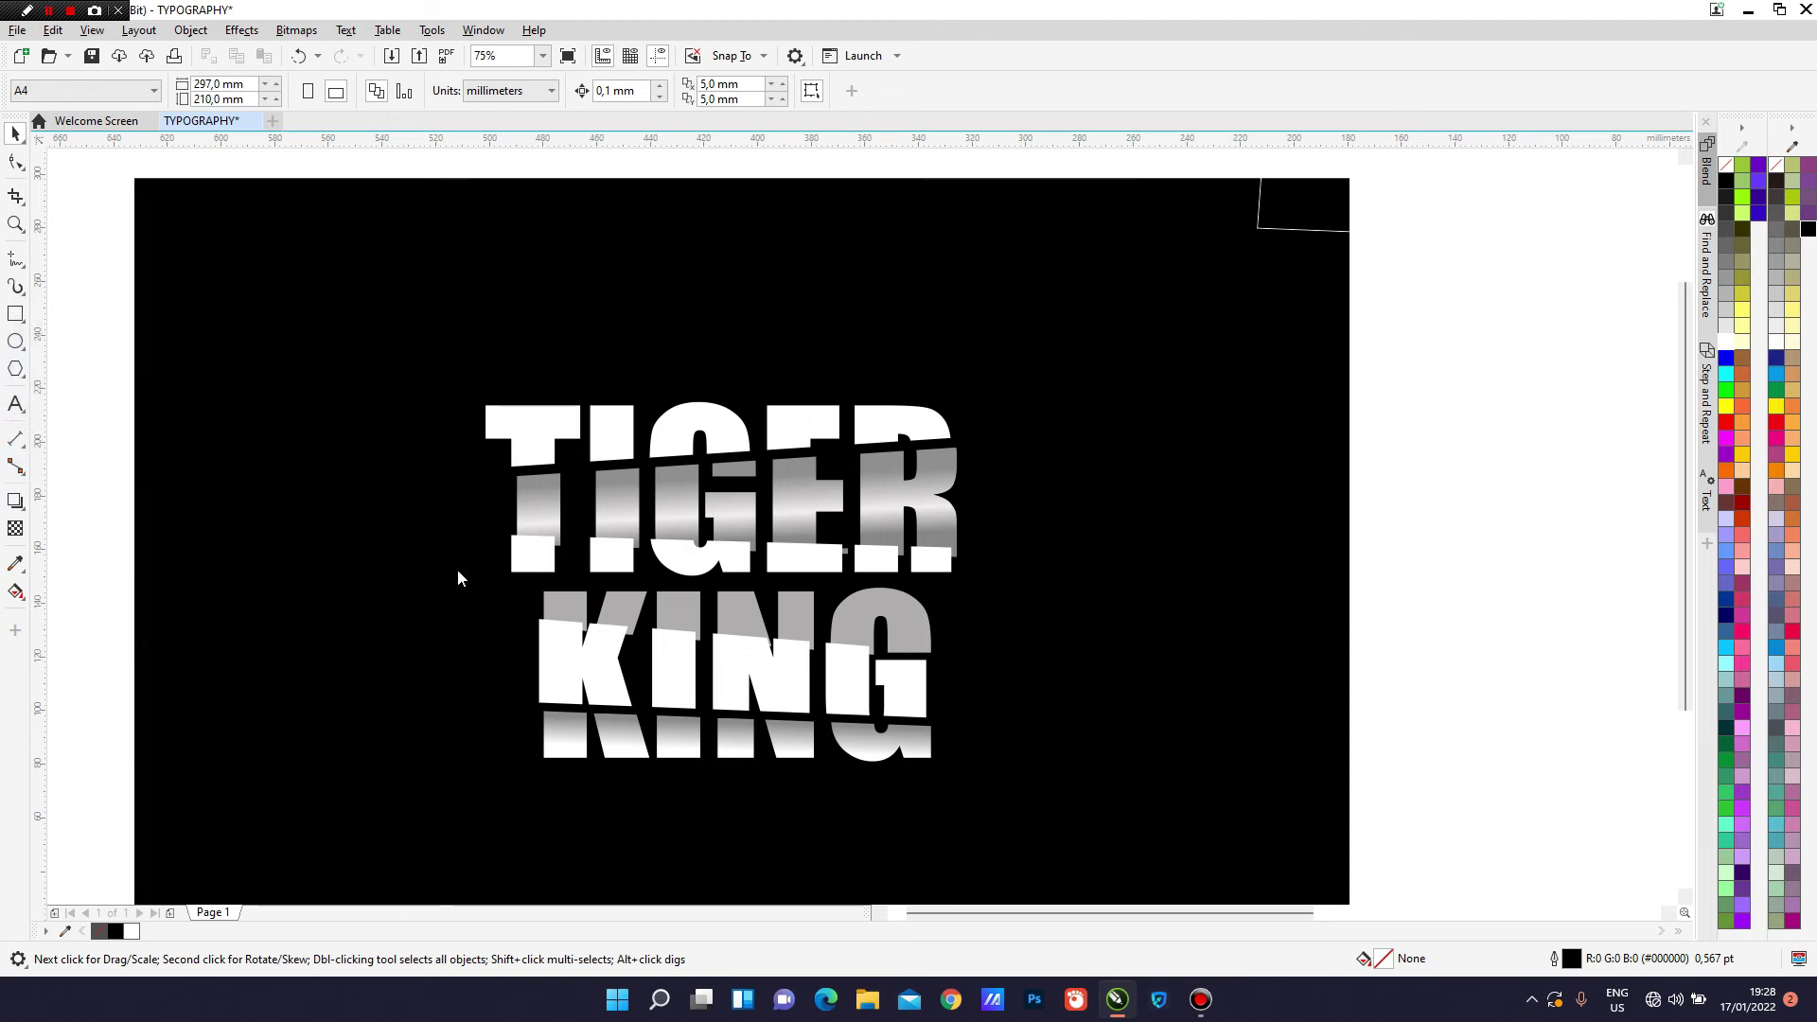
key(F7)
drag(462, 589, 497, 621)
click(17, 132)
click(19, 133)
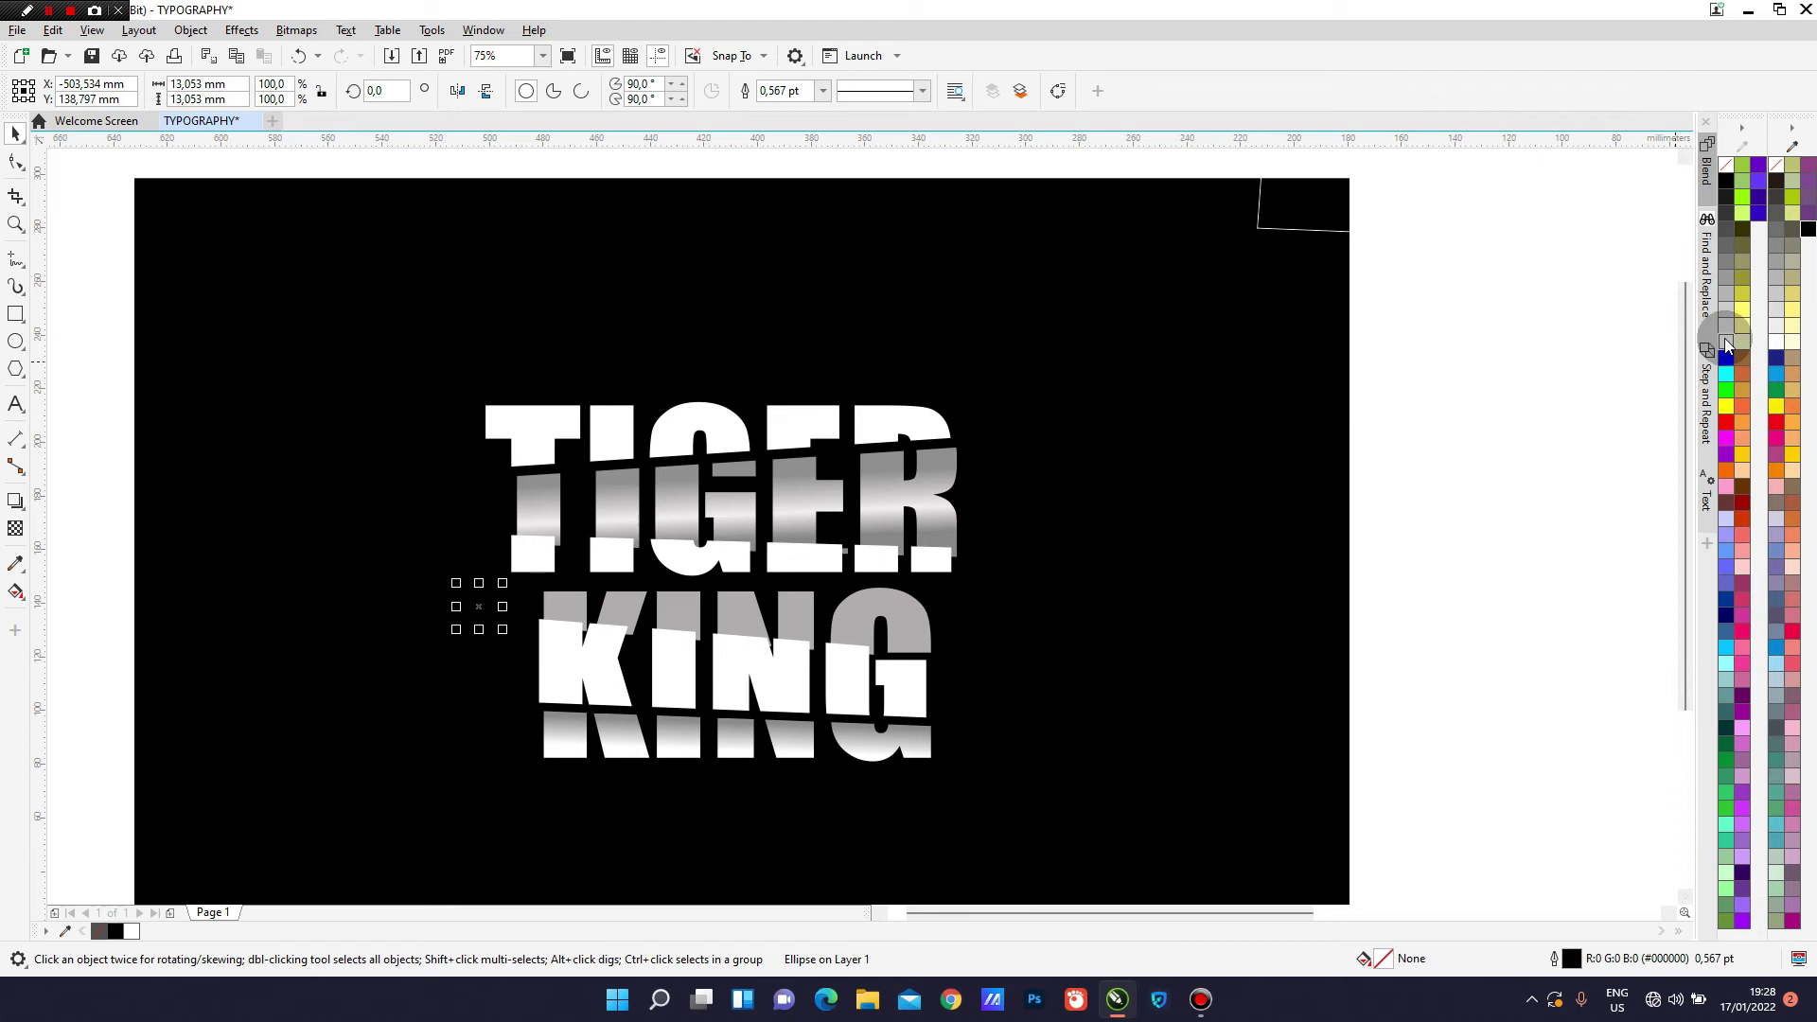
click(1725, 343)
right_click(1725, 164)
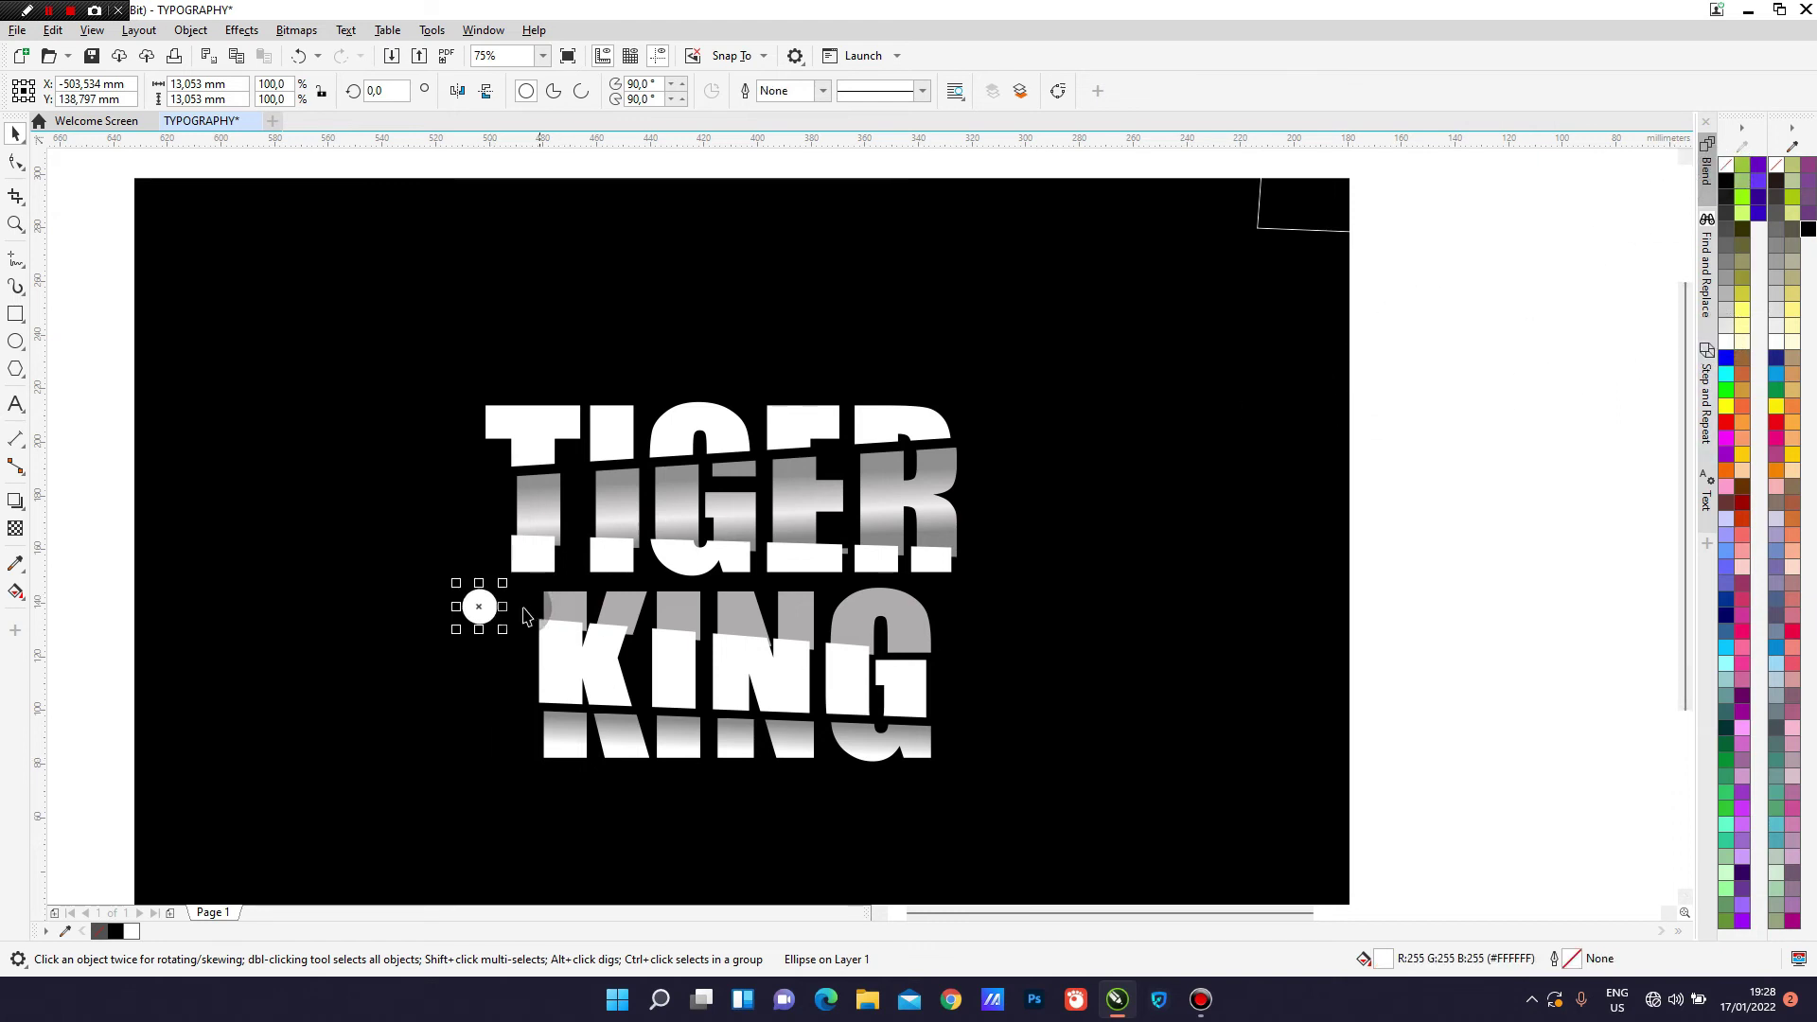
Add white circle copies about 7.6 mm in diameter at KING's upper-right corner and below the gap between N and G.
drag(480, 603, 792, 724)
right_click(964, 606)
scroll(964, 605, up, 1)
scroll(917, 578, down, 2)
scroll(916, 572, up, 1)
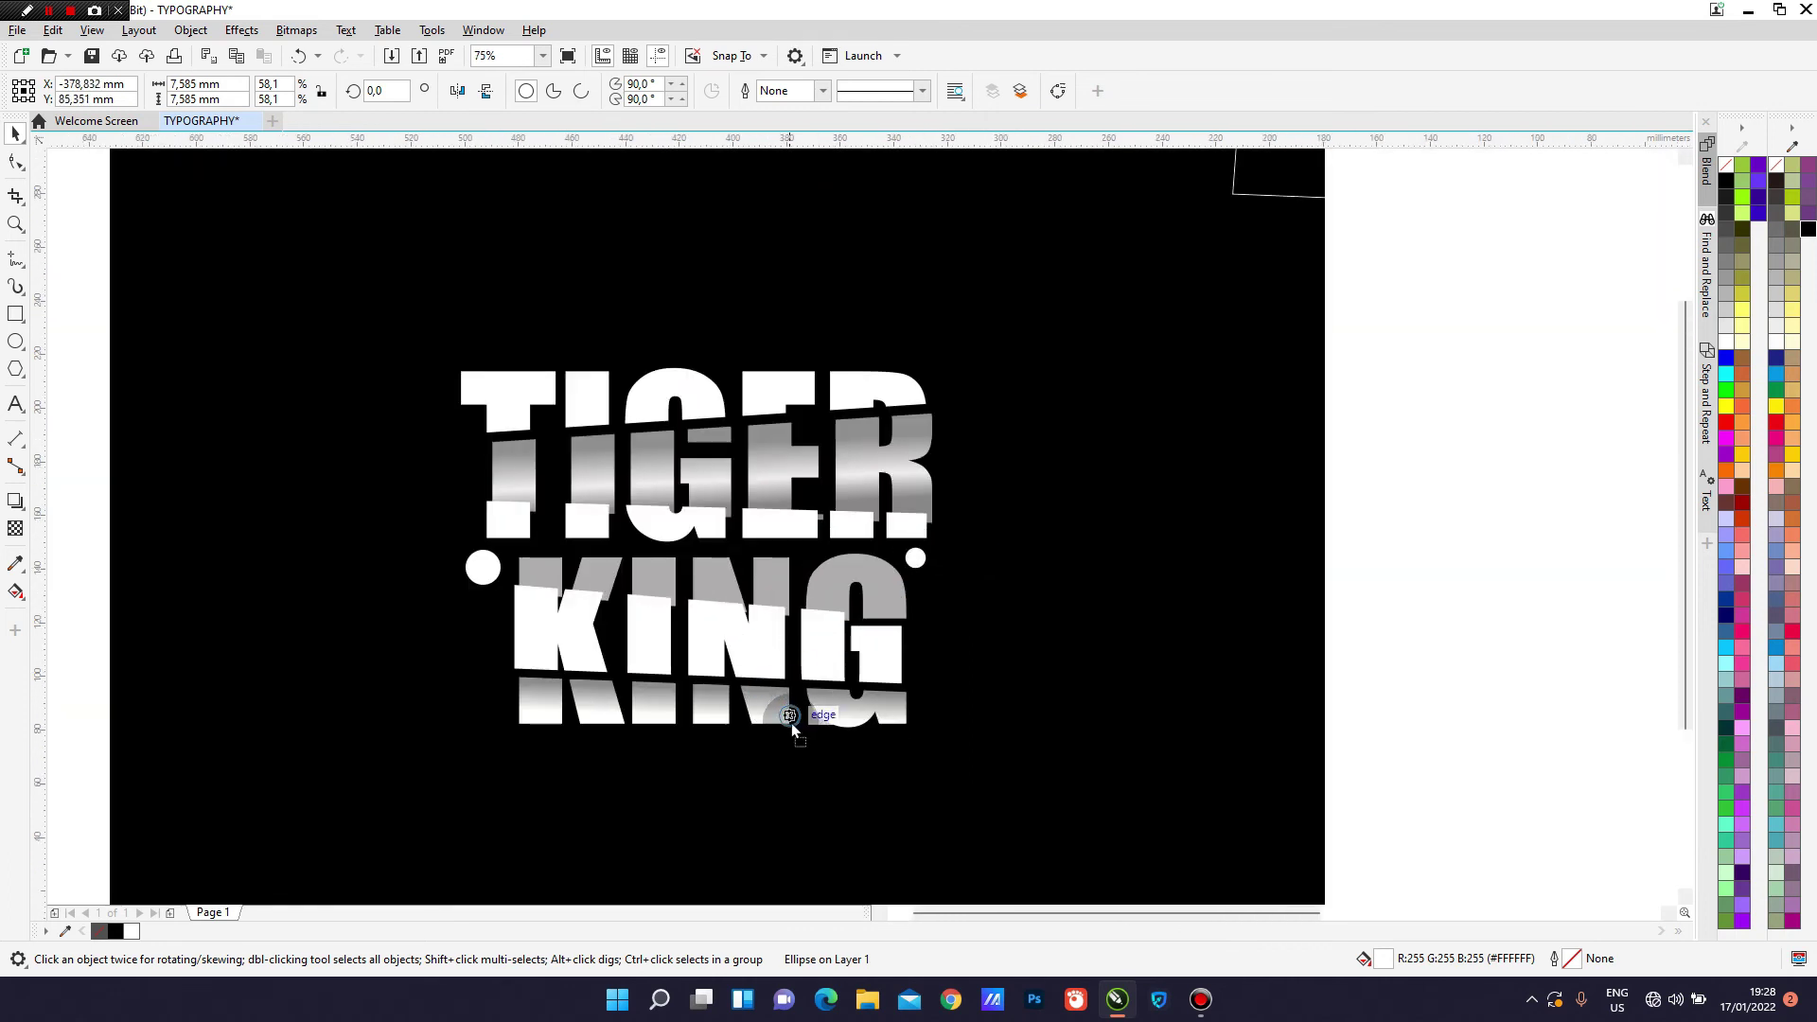
Place large white circle copies beside and below the G, and a small copy to the right of the G.
drag(615, 634, 934, 658)
right_click(611, 625)
click(915, 553)
drag(916, 552, 928, 614)
right_click(928, 614)
Duplicate the large white circle slightly lower beside the K, and place a small circle copy between K and I.
click(486, 566)
drag(486, 566, 496, 603)
right_click(497, 603)
click(615, 627)
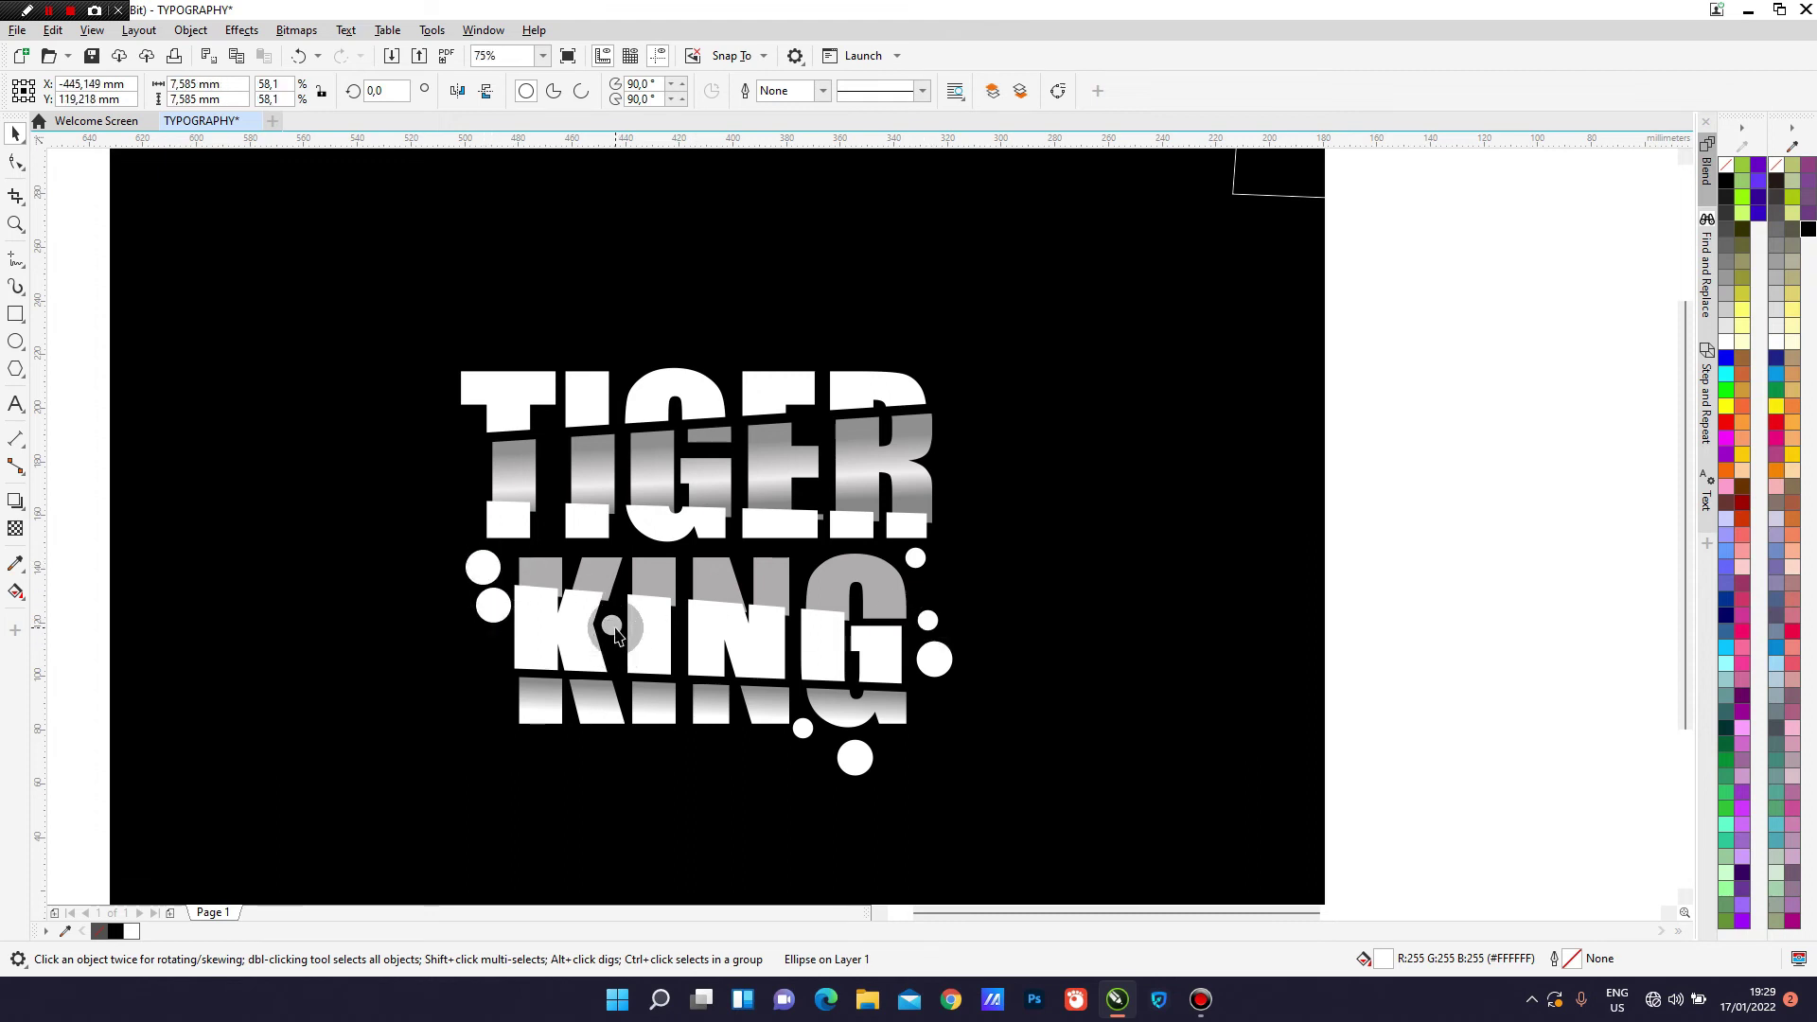
Add a large white circle copy to the lower left of the K and two small copies between it and the letter.
drag(611, 630, 453, 677)
right_click(502, 648)
right_click(453, 677)
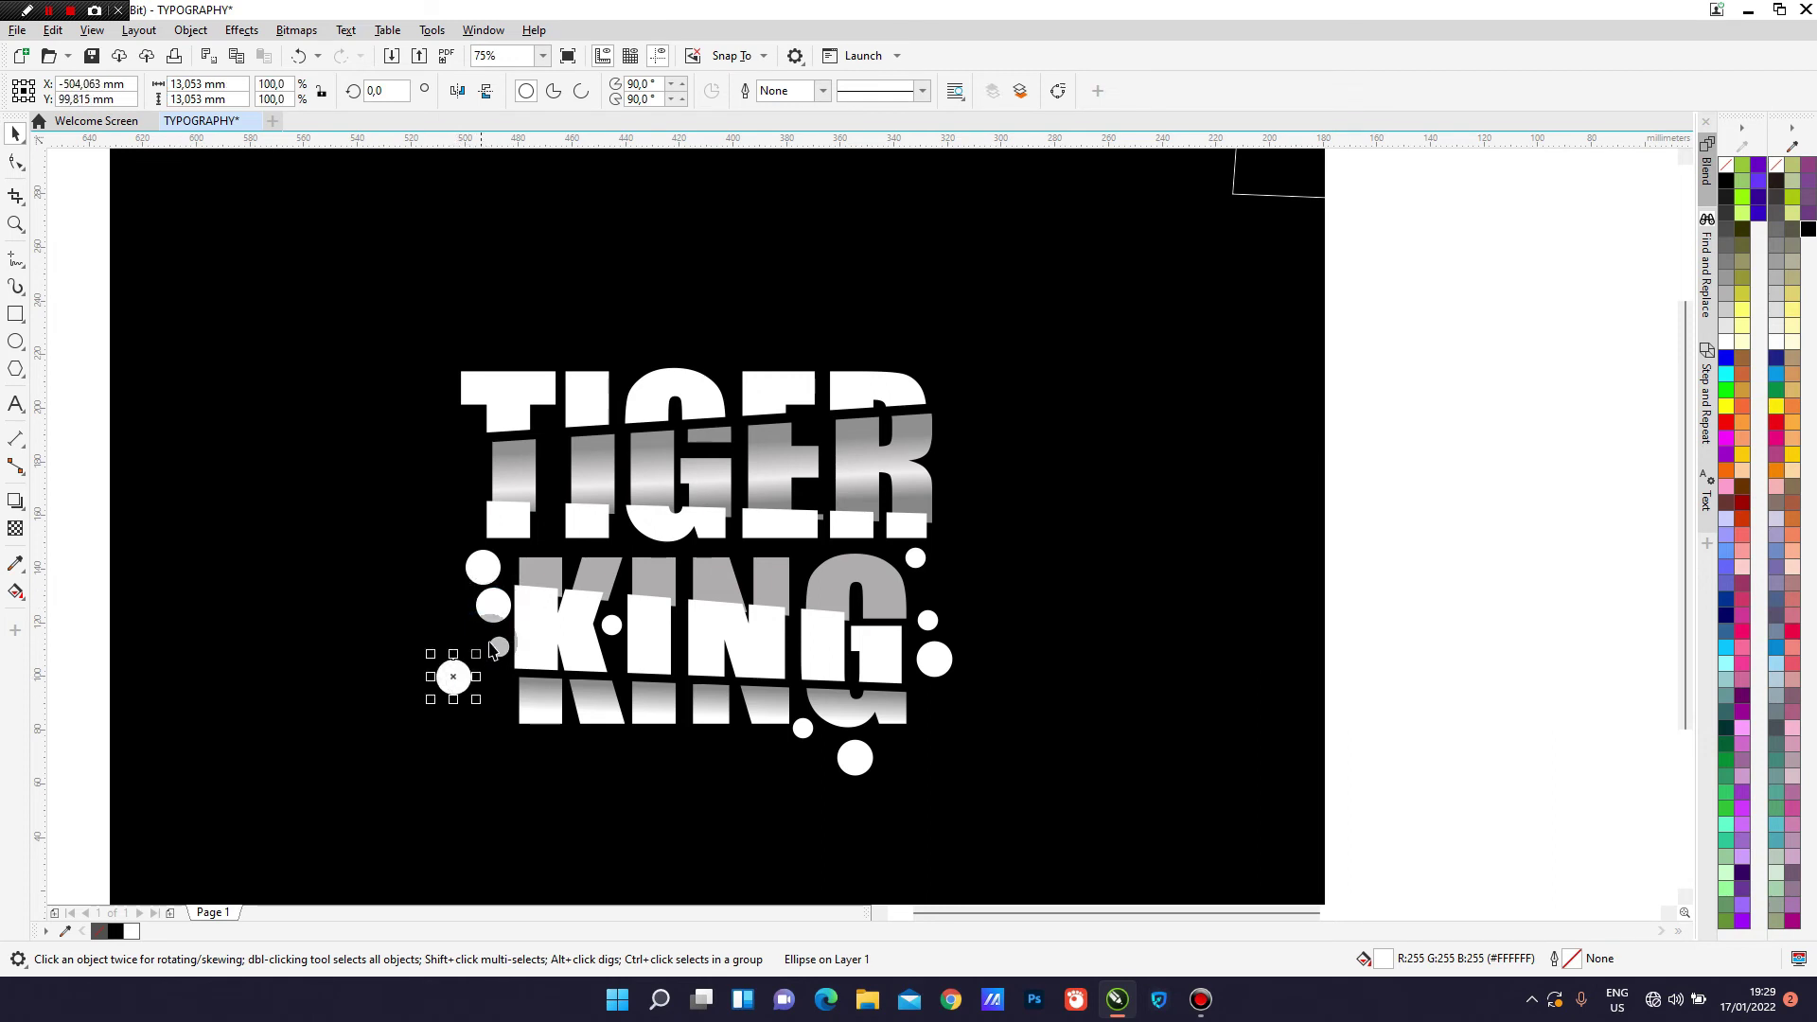
click(499, 647)
drag(499, 648, 502, 675)
right_click(502, 675)
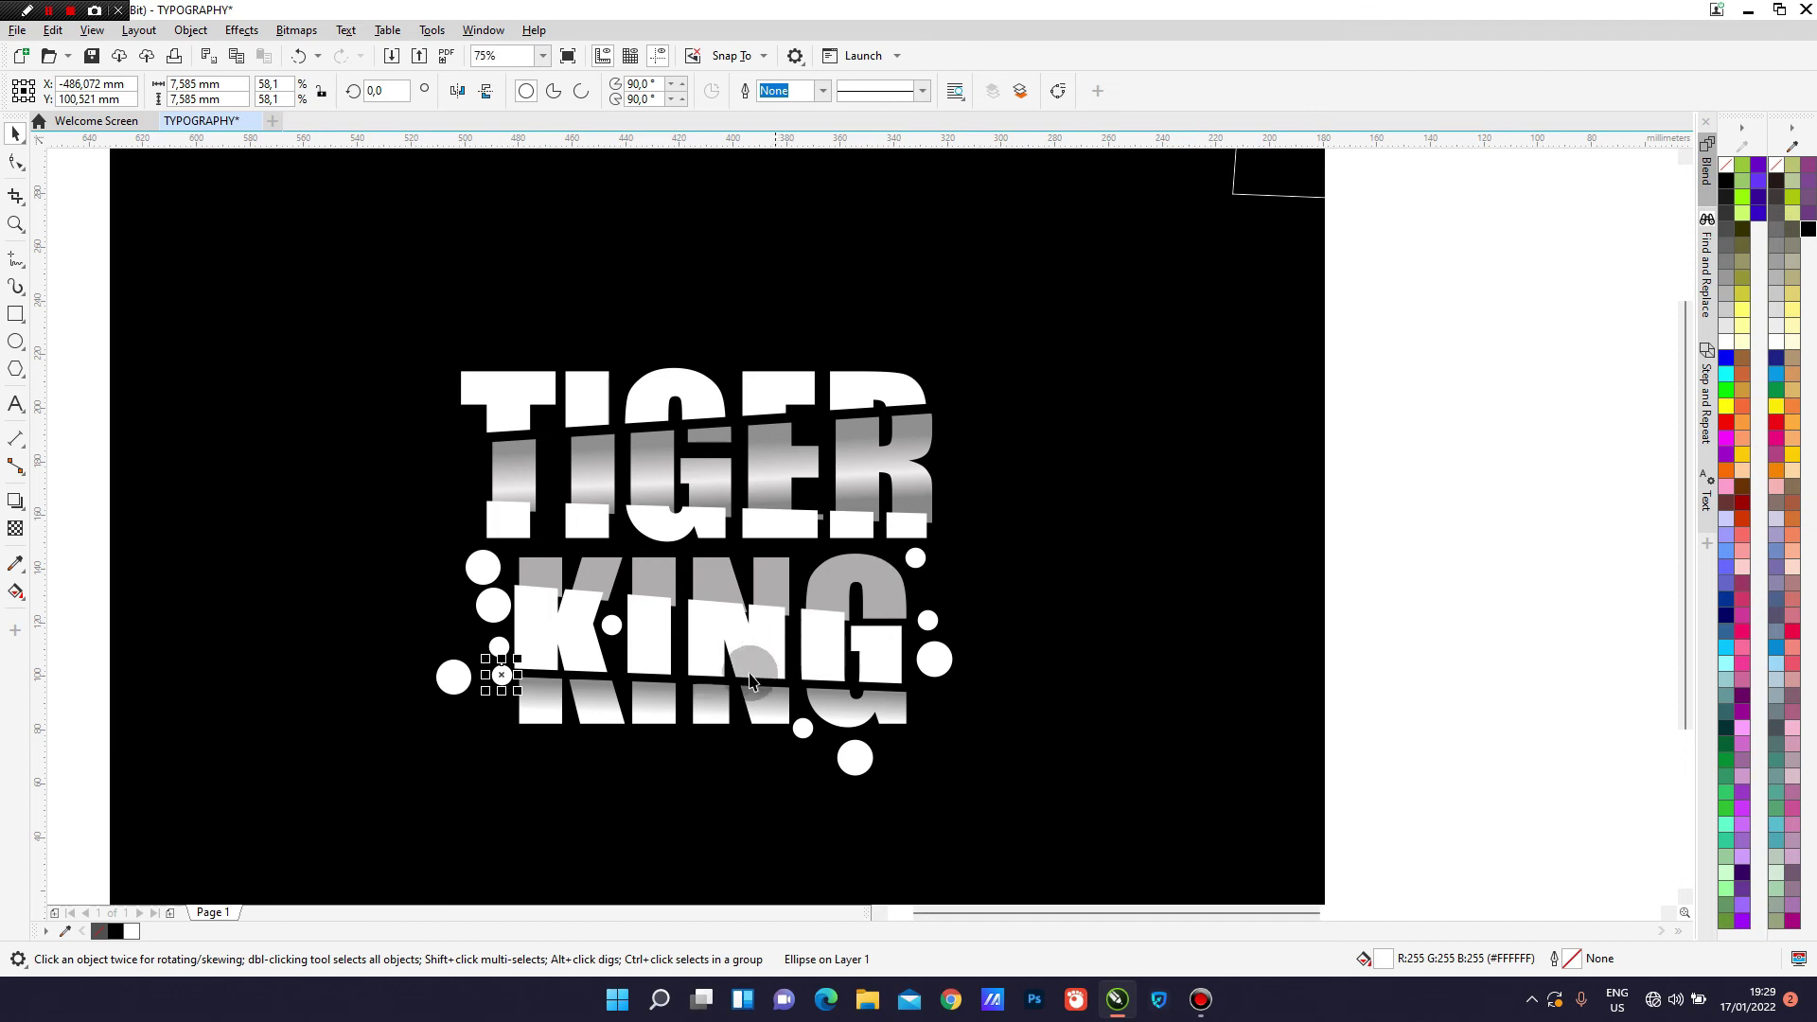
Copy the small white circle around TIGER: between T and I, outside the T, above the G, and onto the E.
click(611, 623)
drag(611, 624, 546, 462)
right_click(546, 461)
drag(552, 464, 449, 423)
right_click(722, 369)
right_click(808, 427)
Place two more small white circle copies down the outer side of the T in TIGER.
right_click(469, 442)
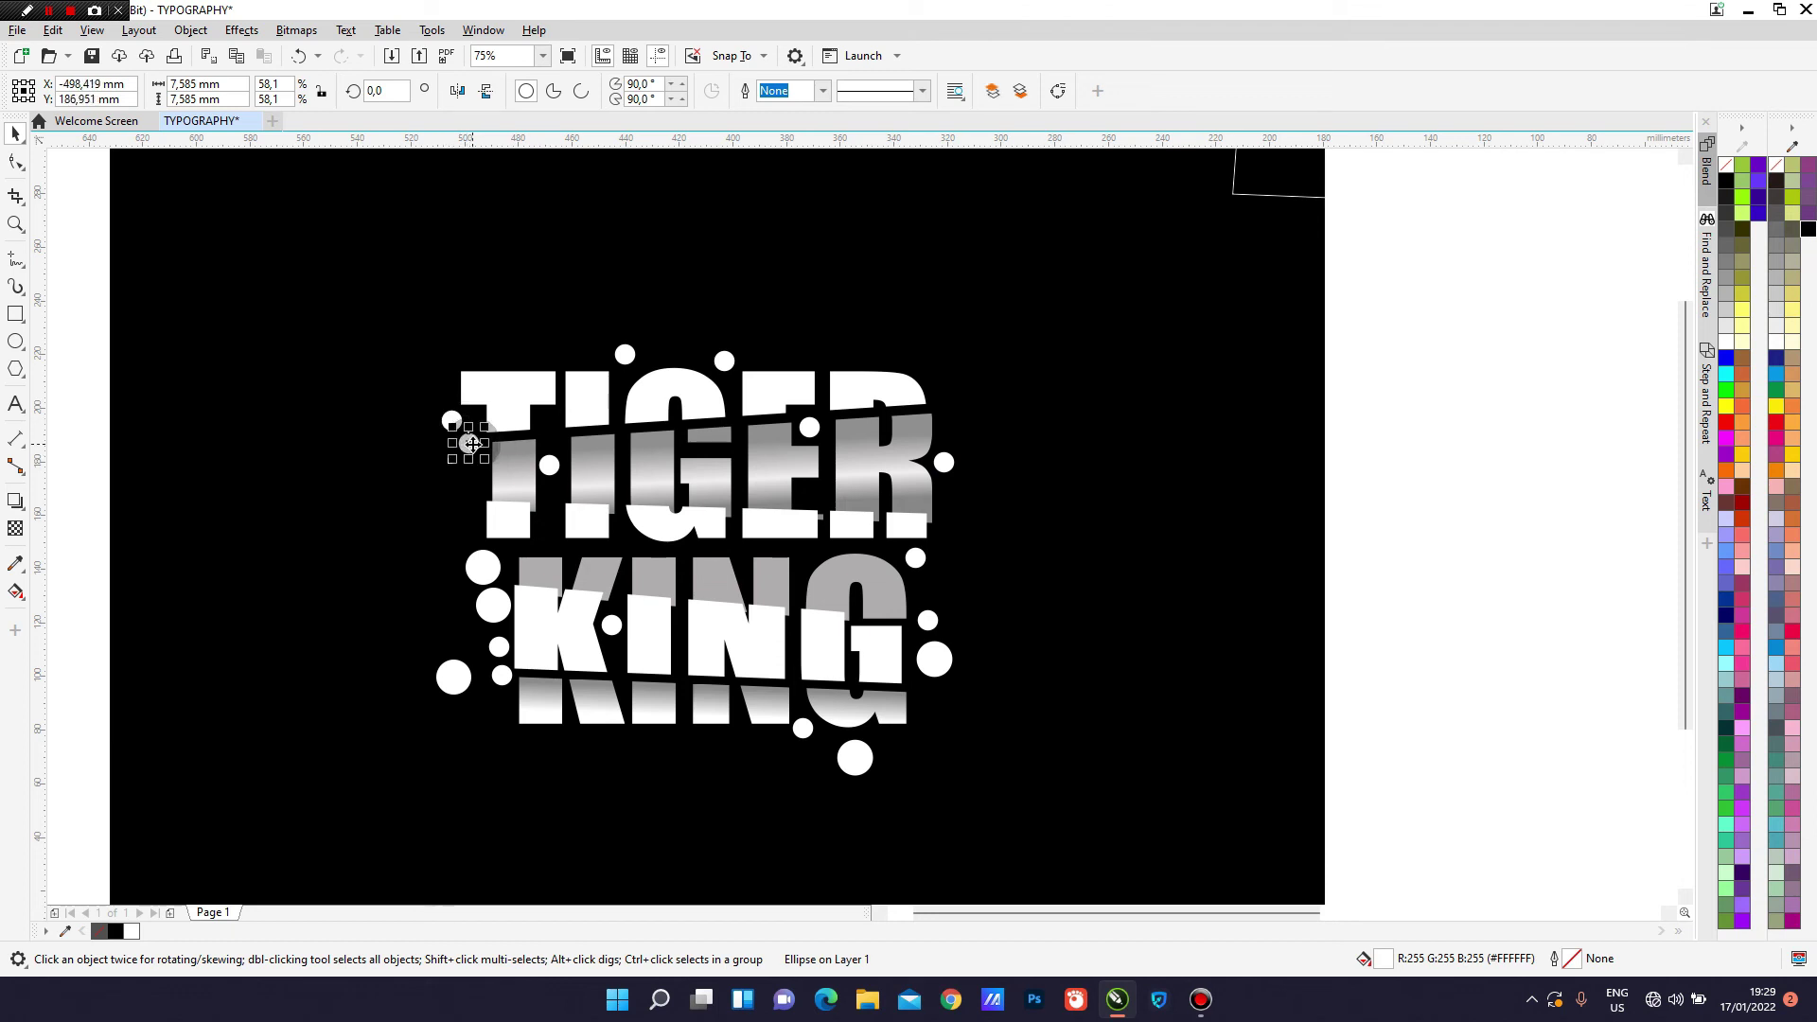
drag(474, 479, 474, 486)
right_click(475, 487)
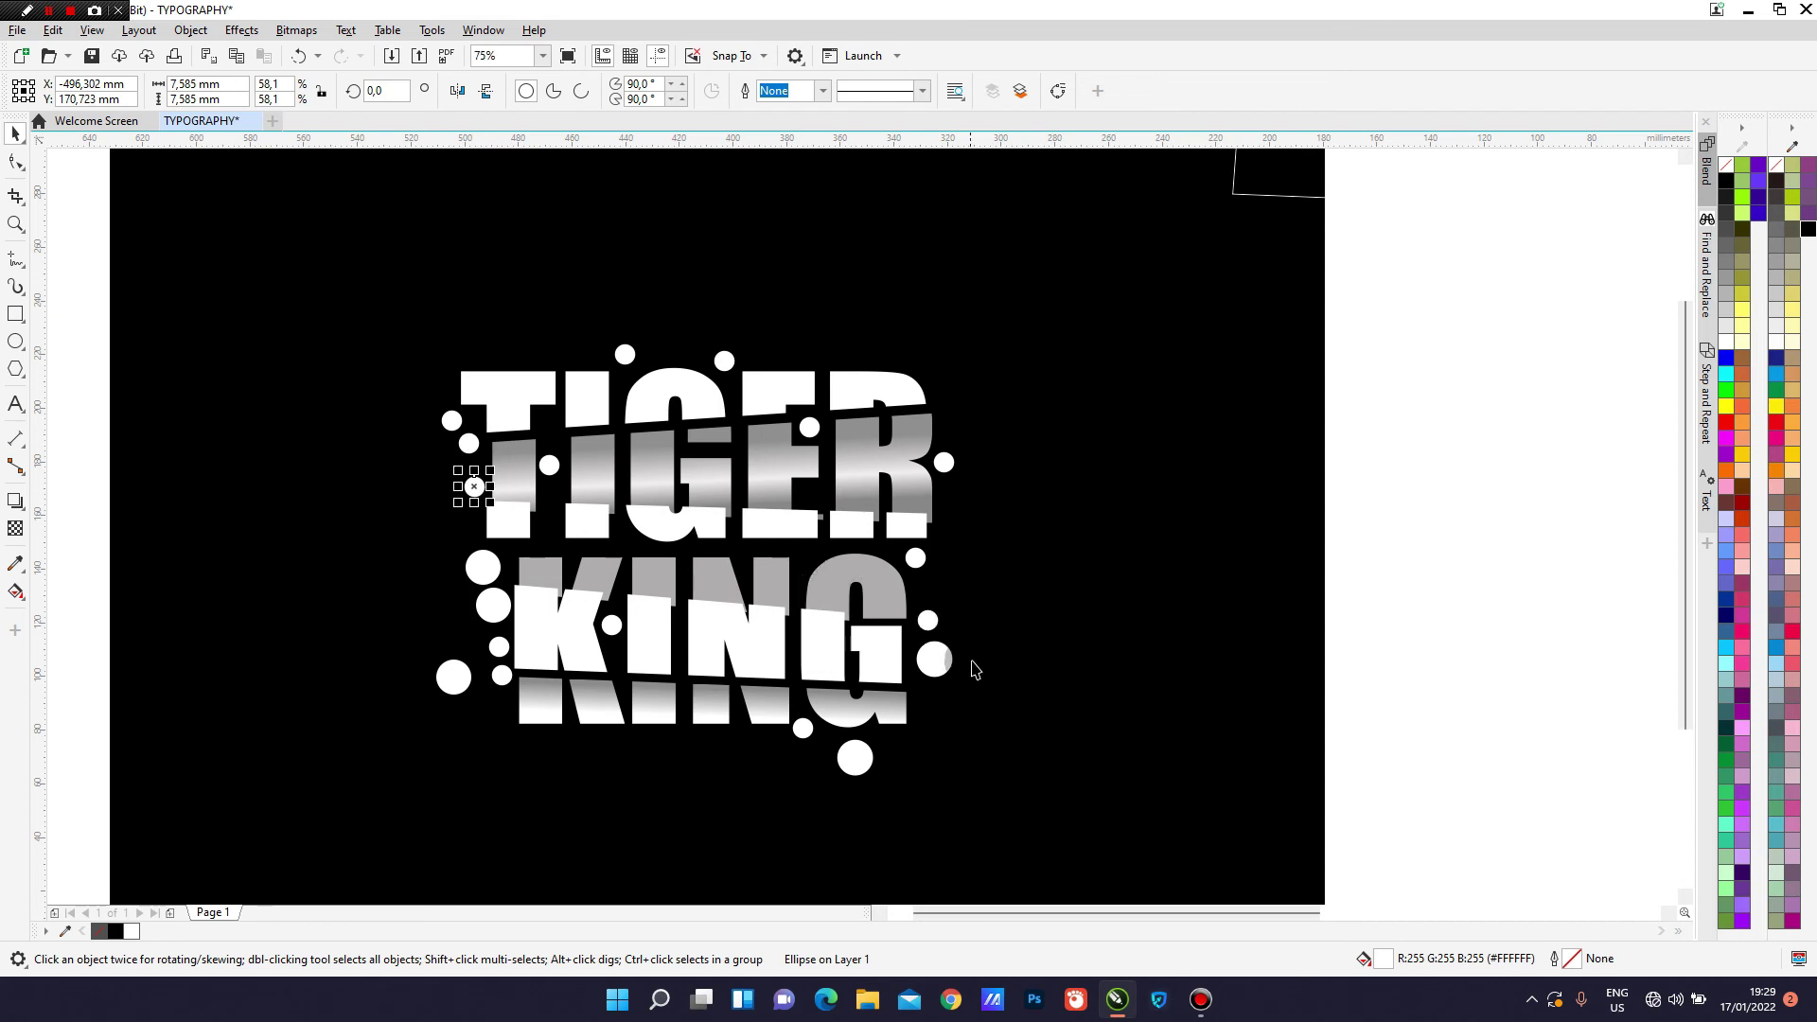
Add a large white circle copy below the K and three small copies below the I and N of KING.
click(447, 674)
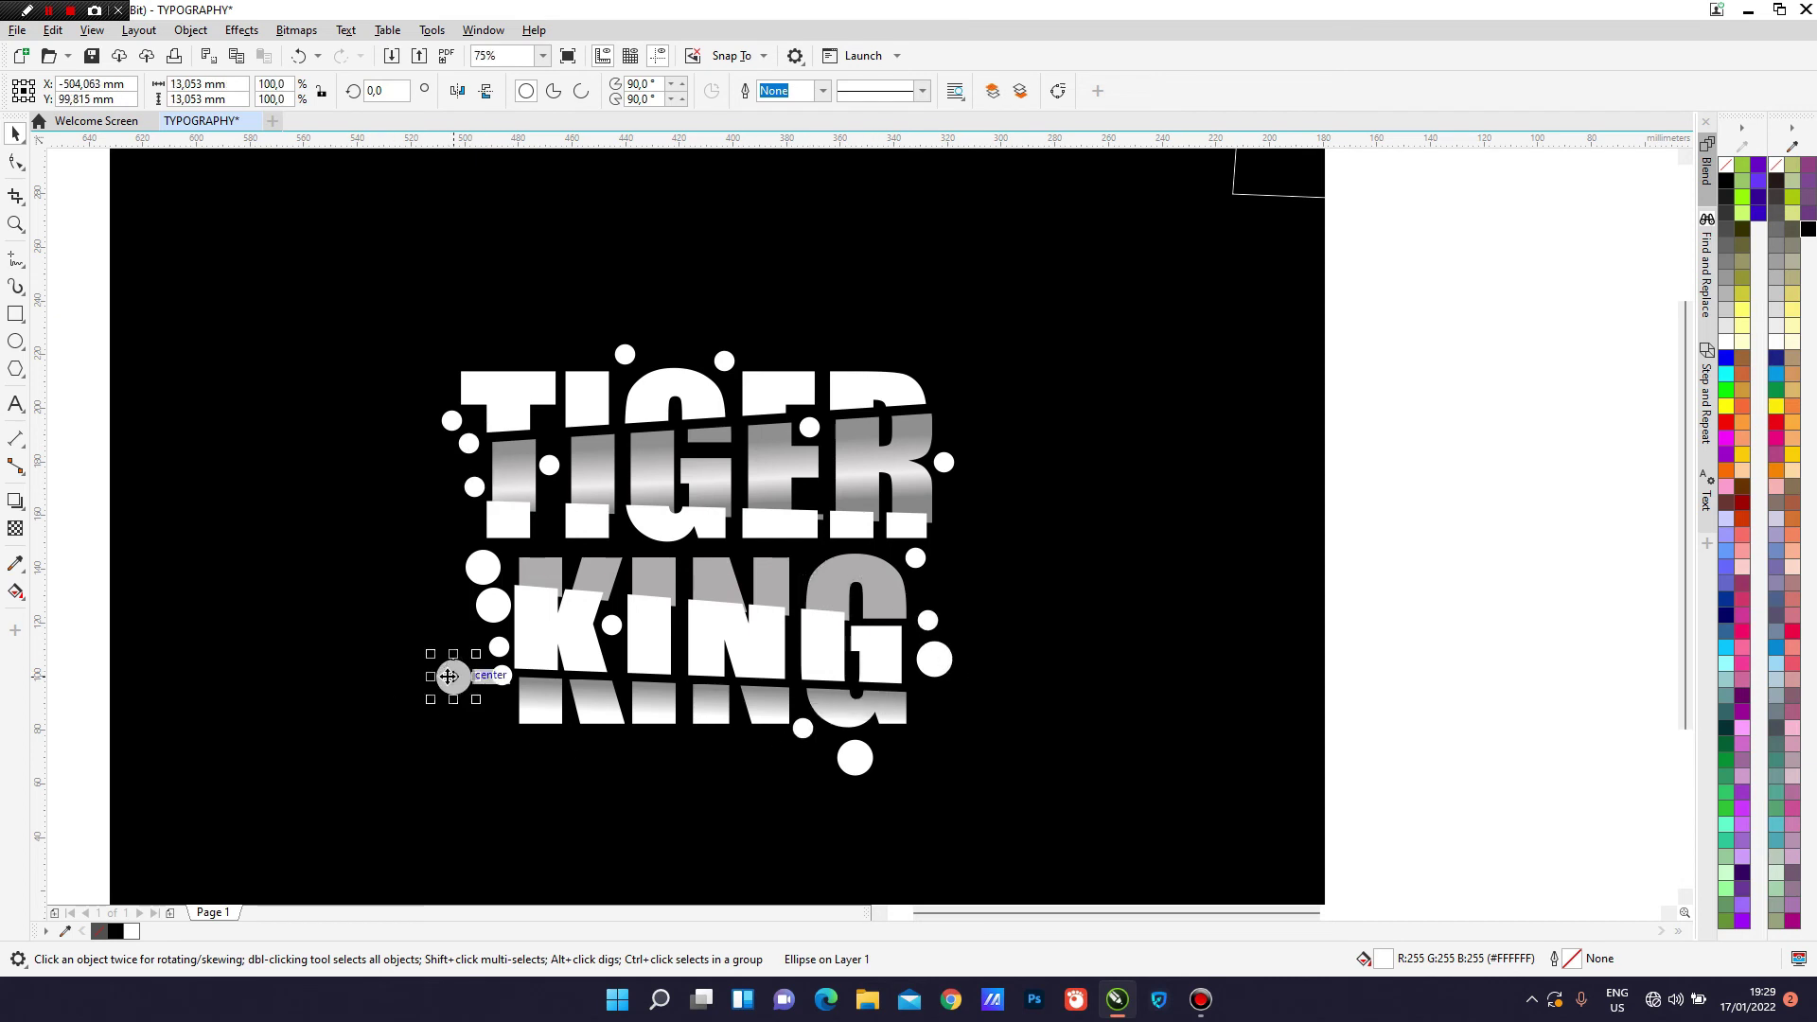
drag(566, 751, 585, 755)
right_click(585, 755)
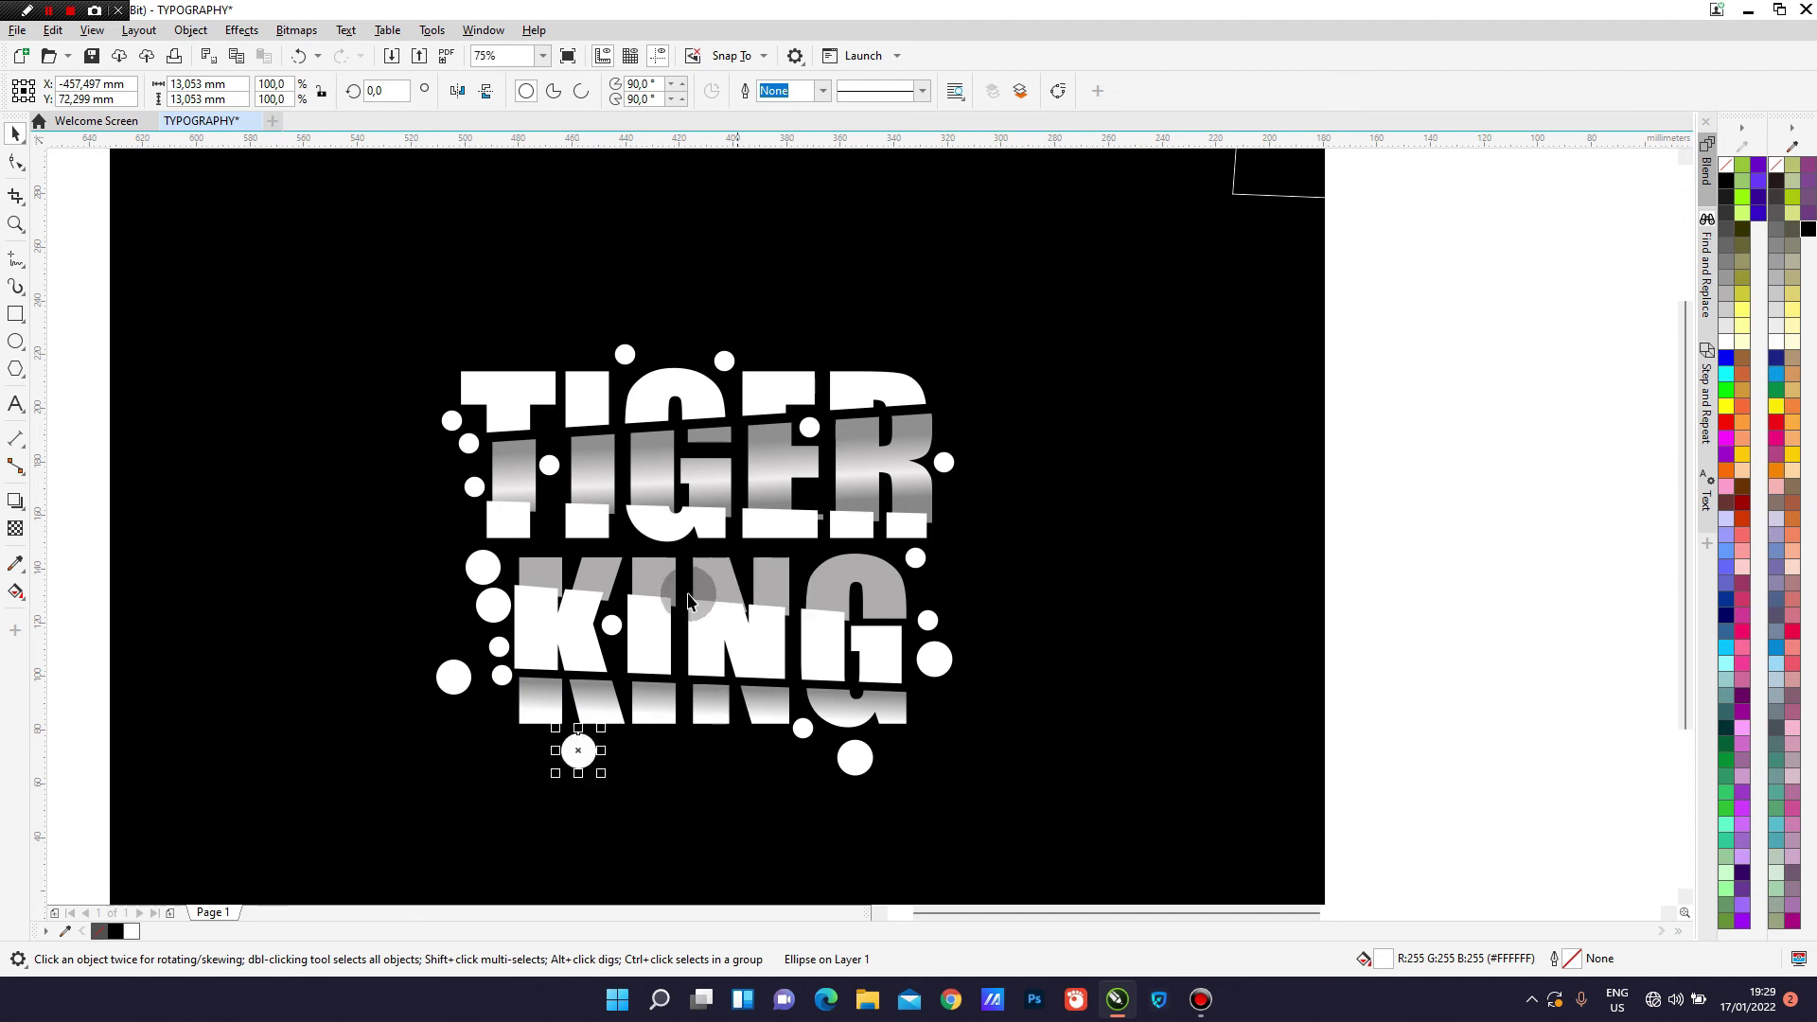
click(611, 625)
drag(611, 624, 680, 748)
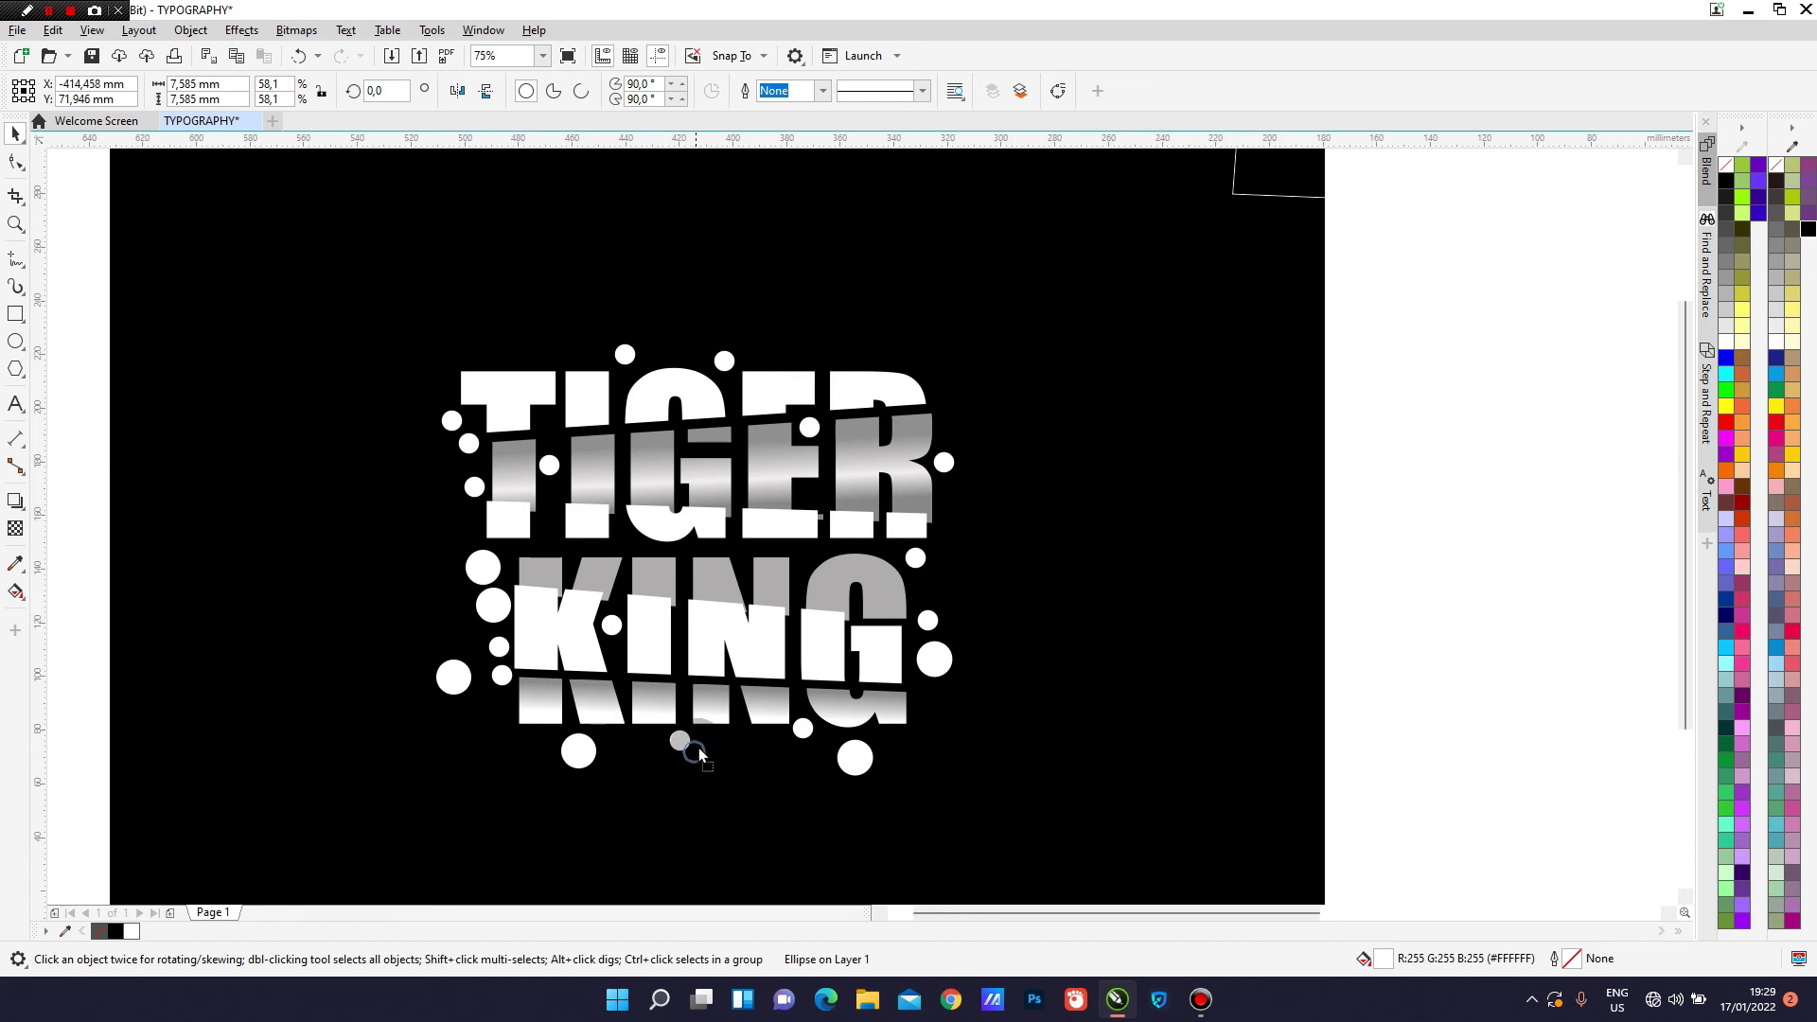
drag(709, 751, 734, 762)
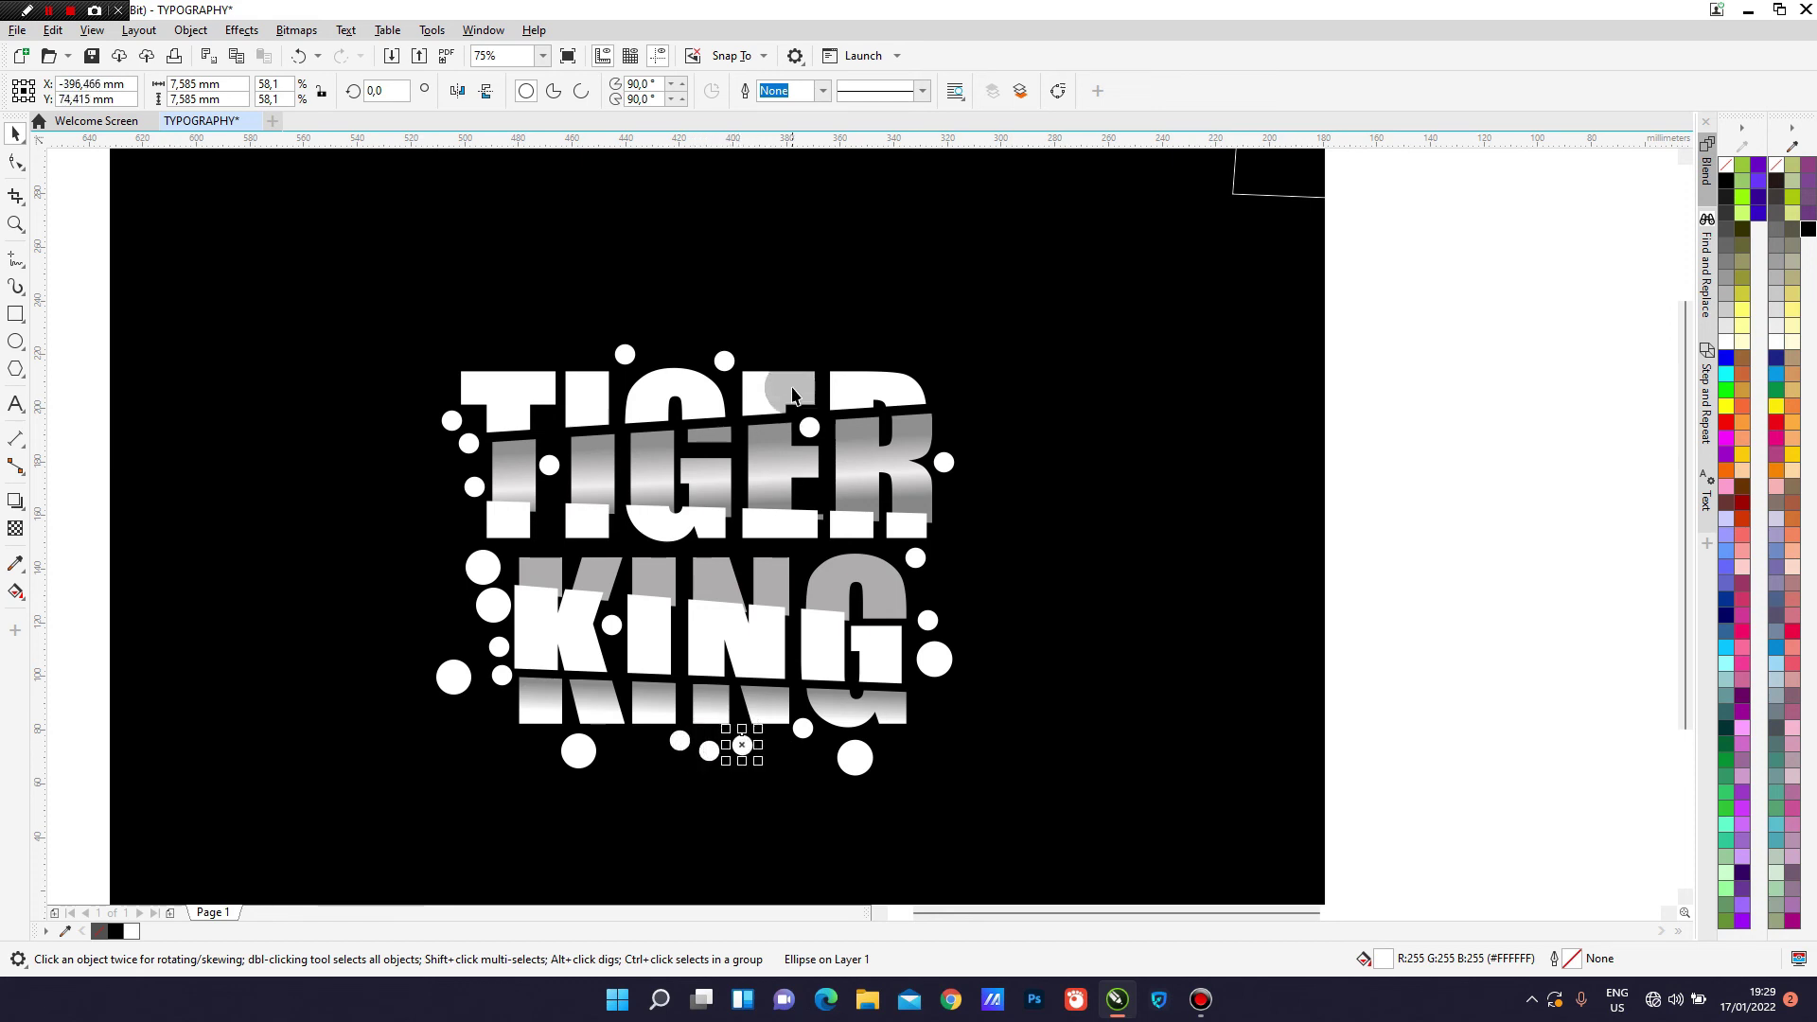
Place small white circle copies above the G and R of TIGER and on the lower part of the E.
click(809, 427)
drag(660, 376, 830, 352)
right_click(826, 348)
drag(821, 484, 817, 496)
right_click(817, 496)
key(Escape)
scroll(756, 463, down, 2)
scroll(729, 454, up, 2)
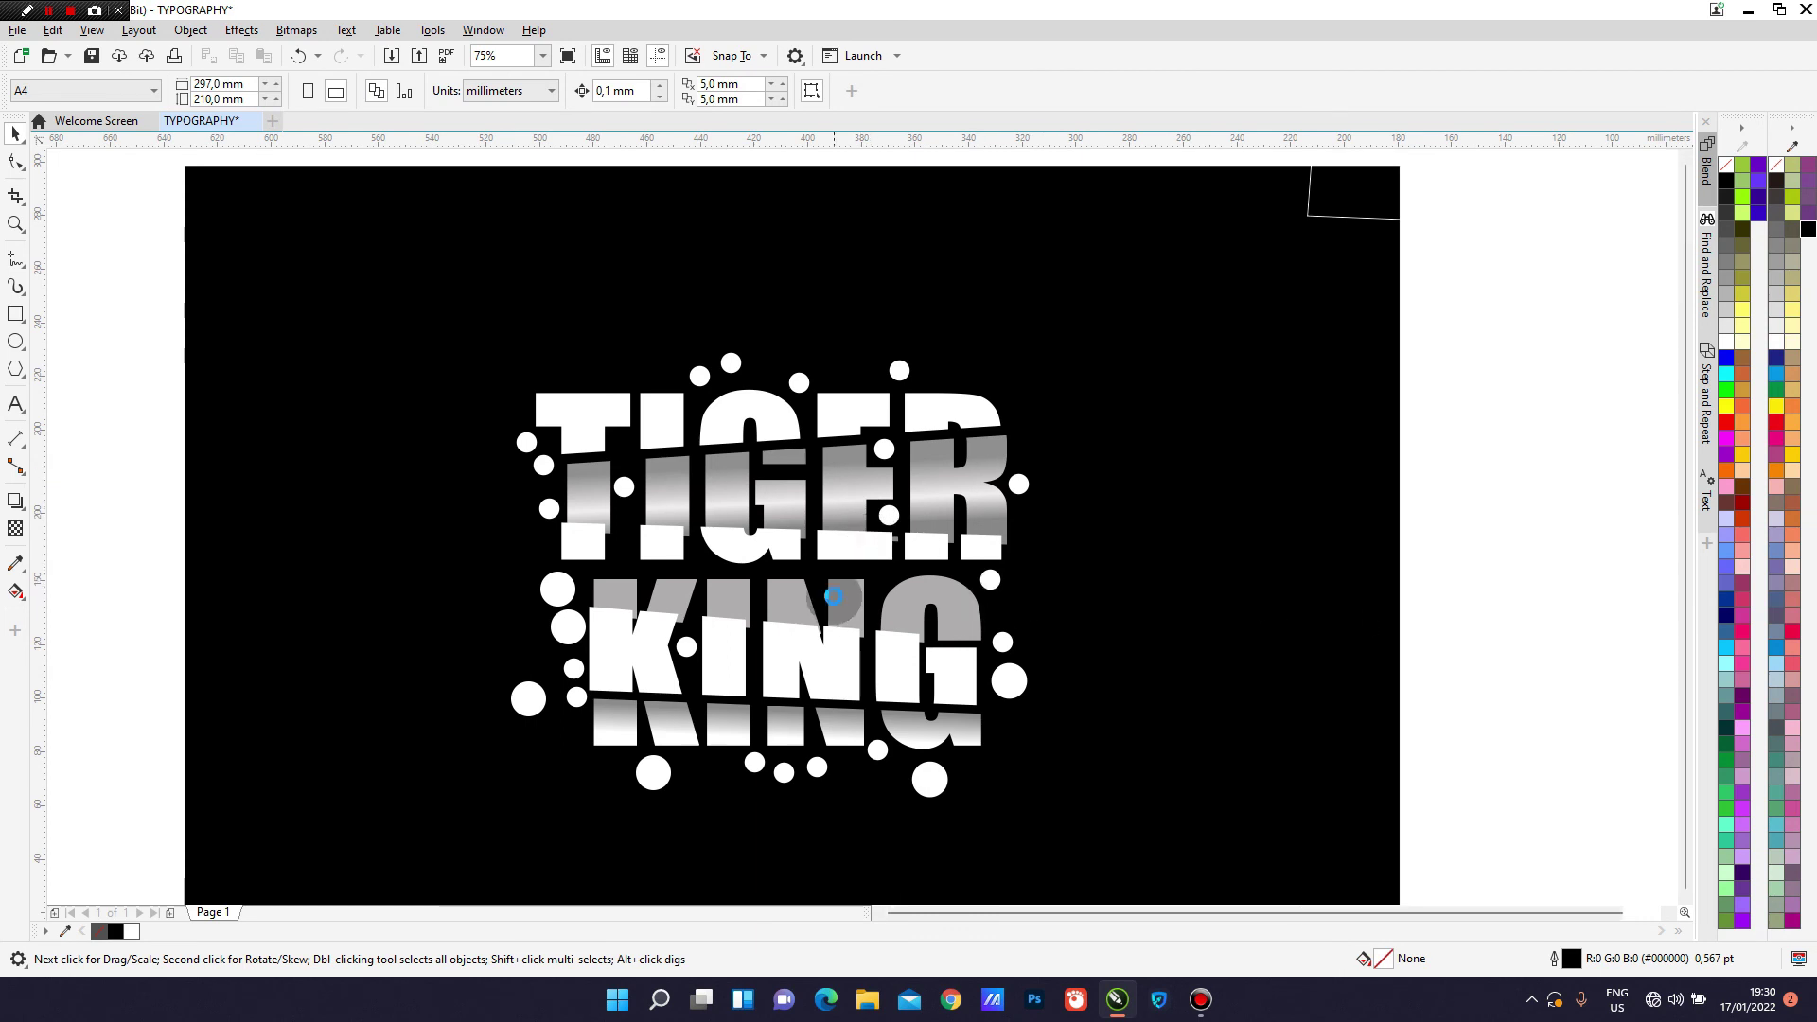
scroll(813, 606, down, 2)
scroll(804, 596, up, 2)
Fill the topmost small circle above TIGER and the two small circles on the E with yellow.
drag(641, 492, 754, 373)
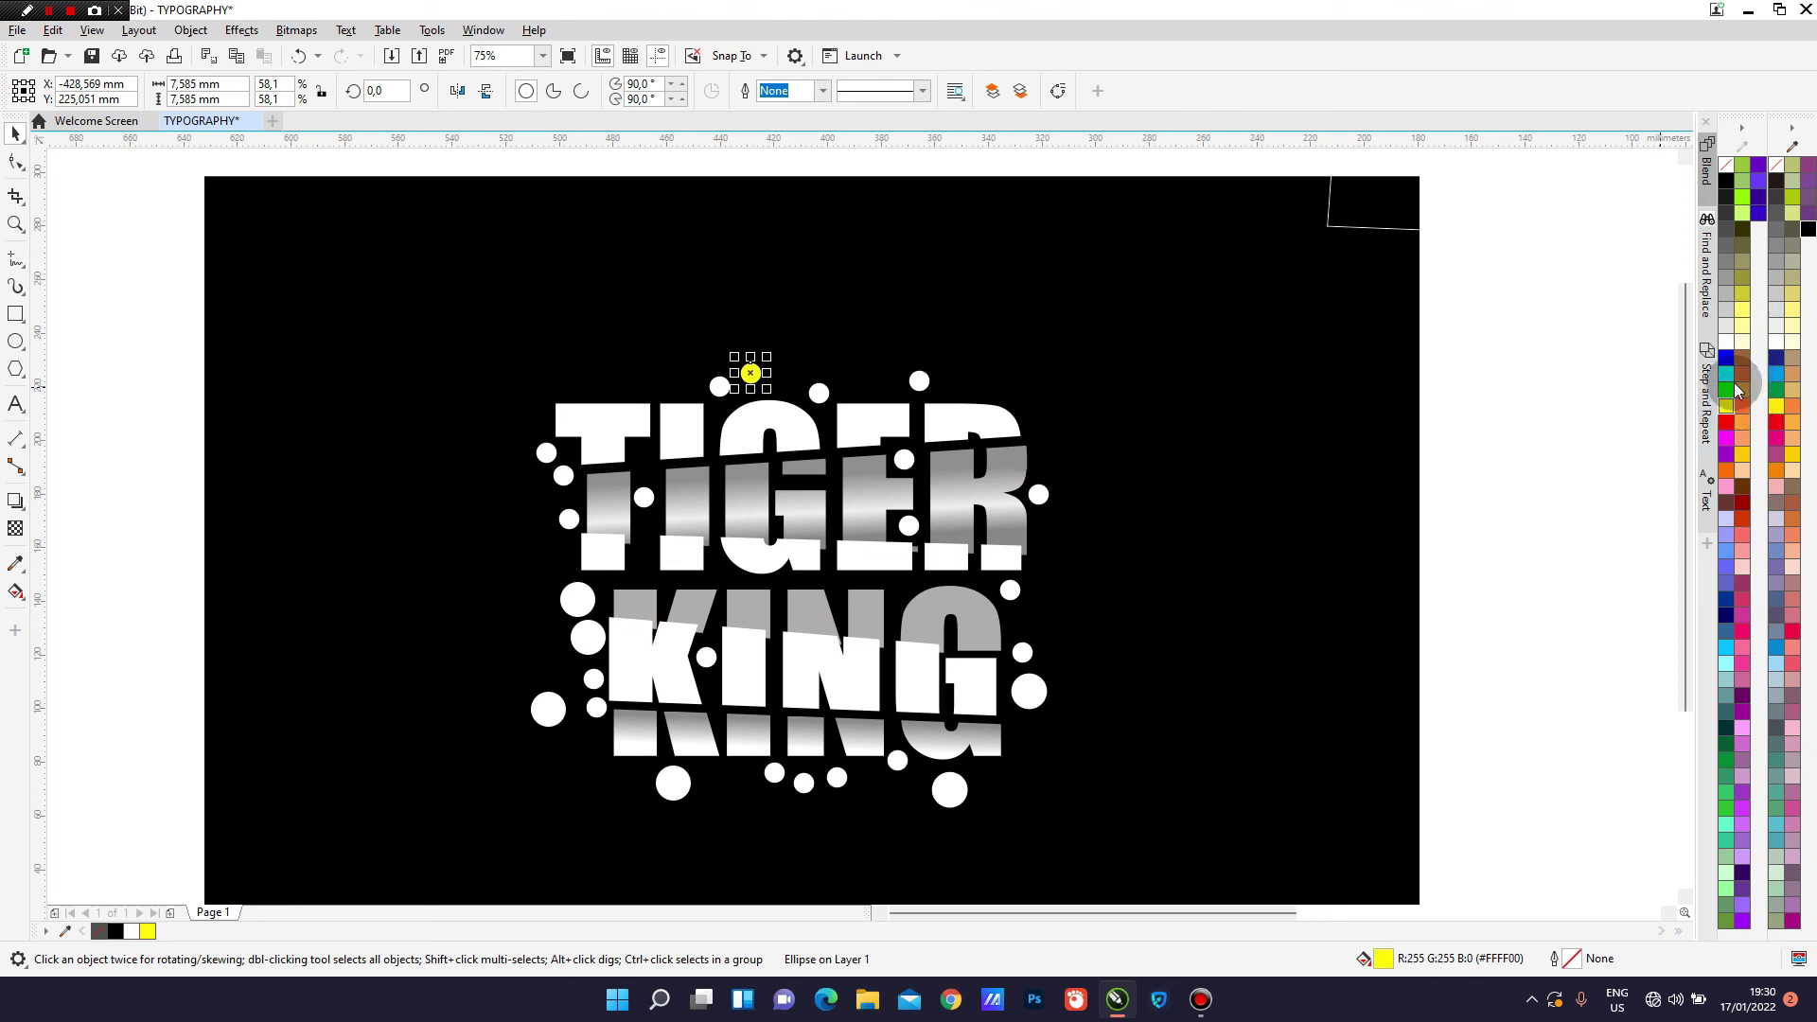
click(903, 458)
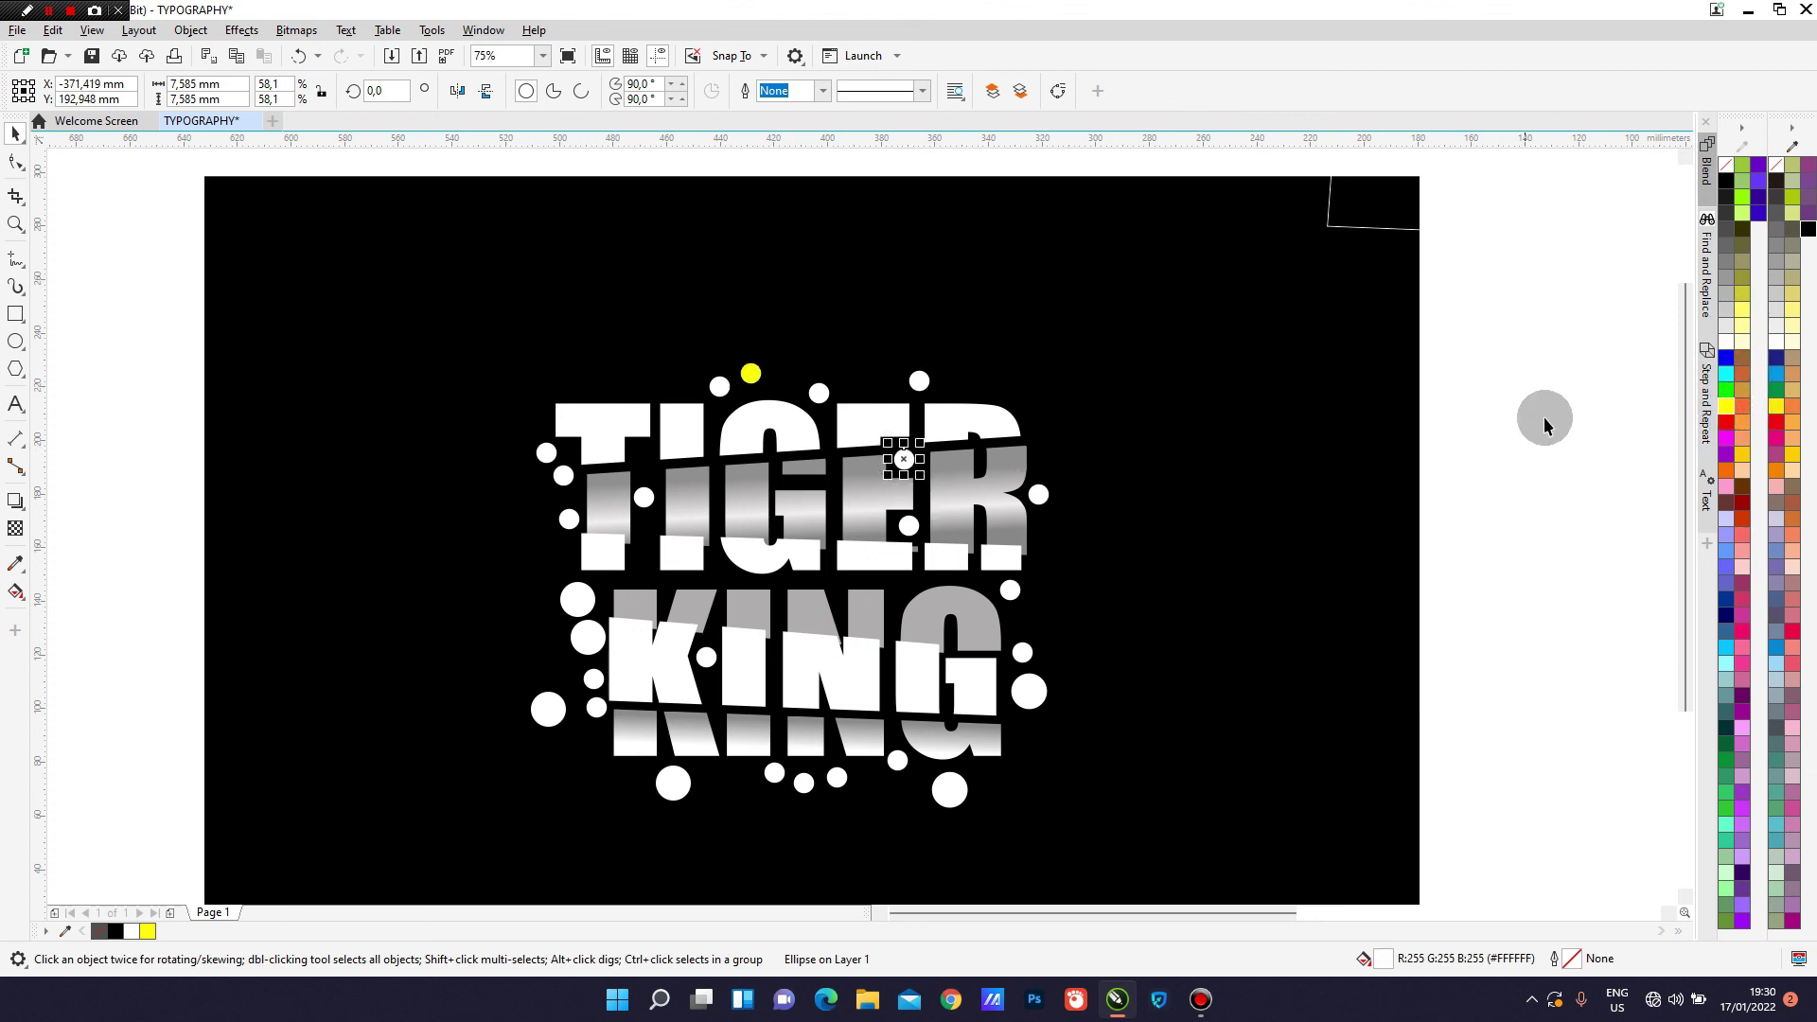
click(1725, 406)
click(907, 524)
click(1724, 417)
Fill the small circles between K and I, between T and I, and at KING's upper-right corner with yellow.
click(705, 656)
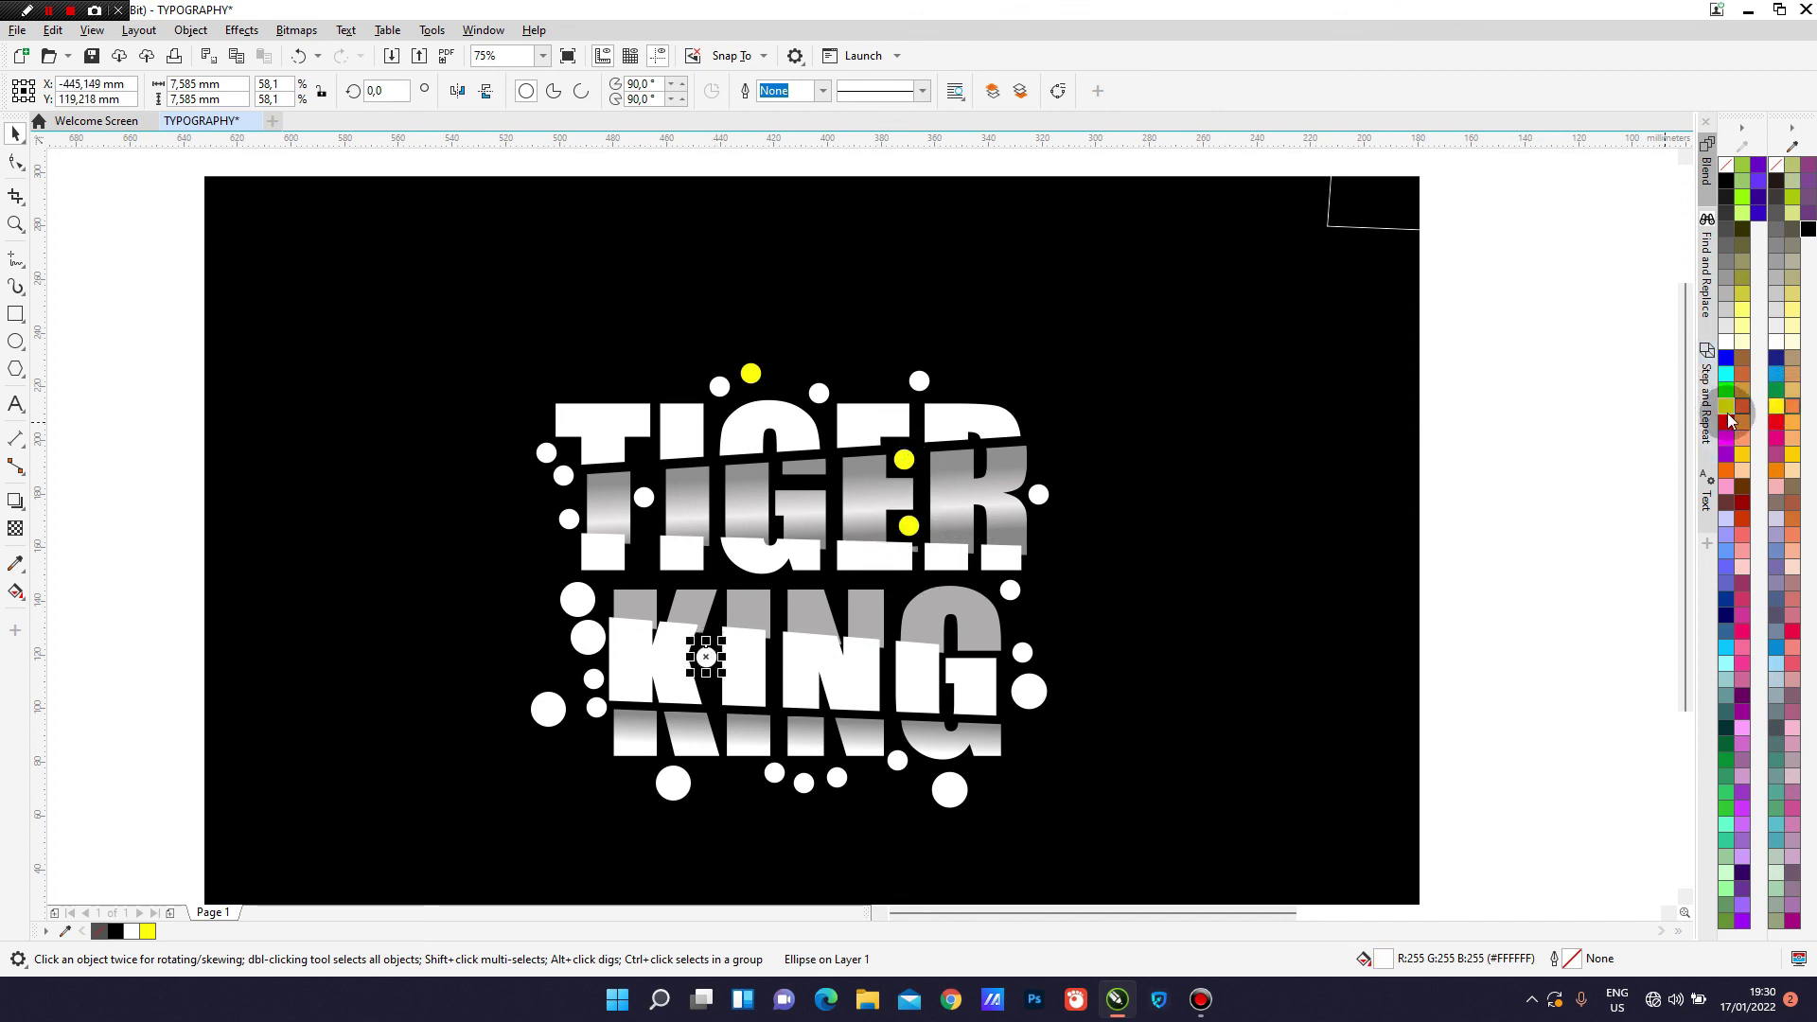
click(1724, 418)
click(642, 496)
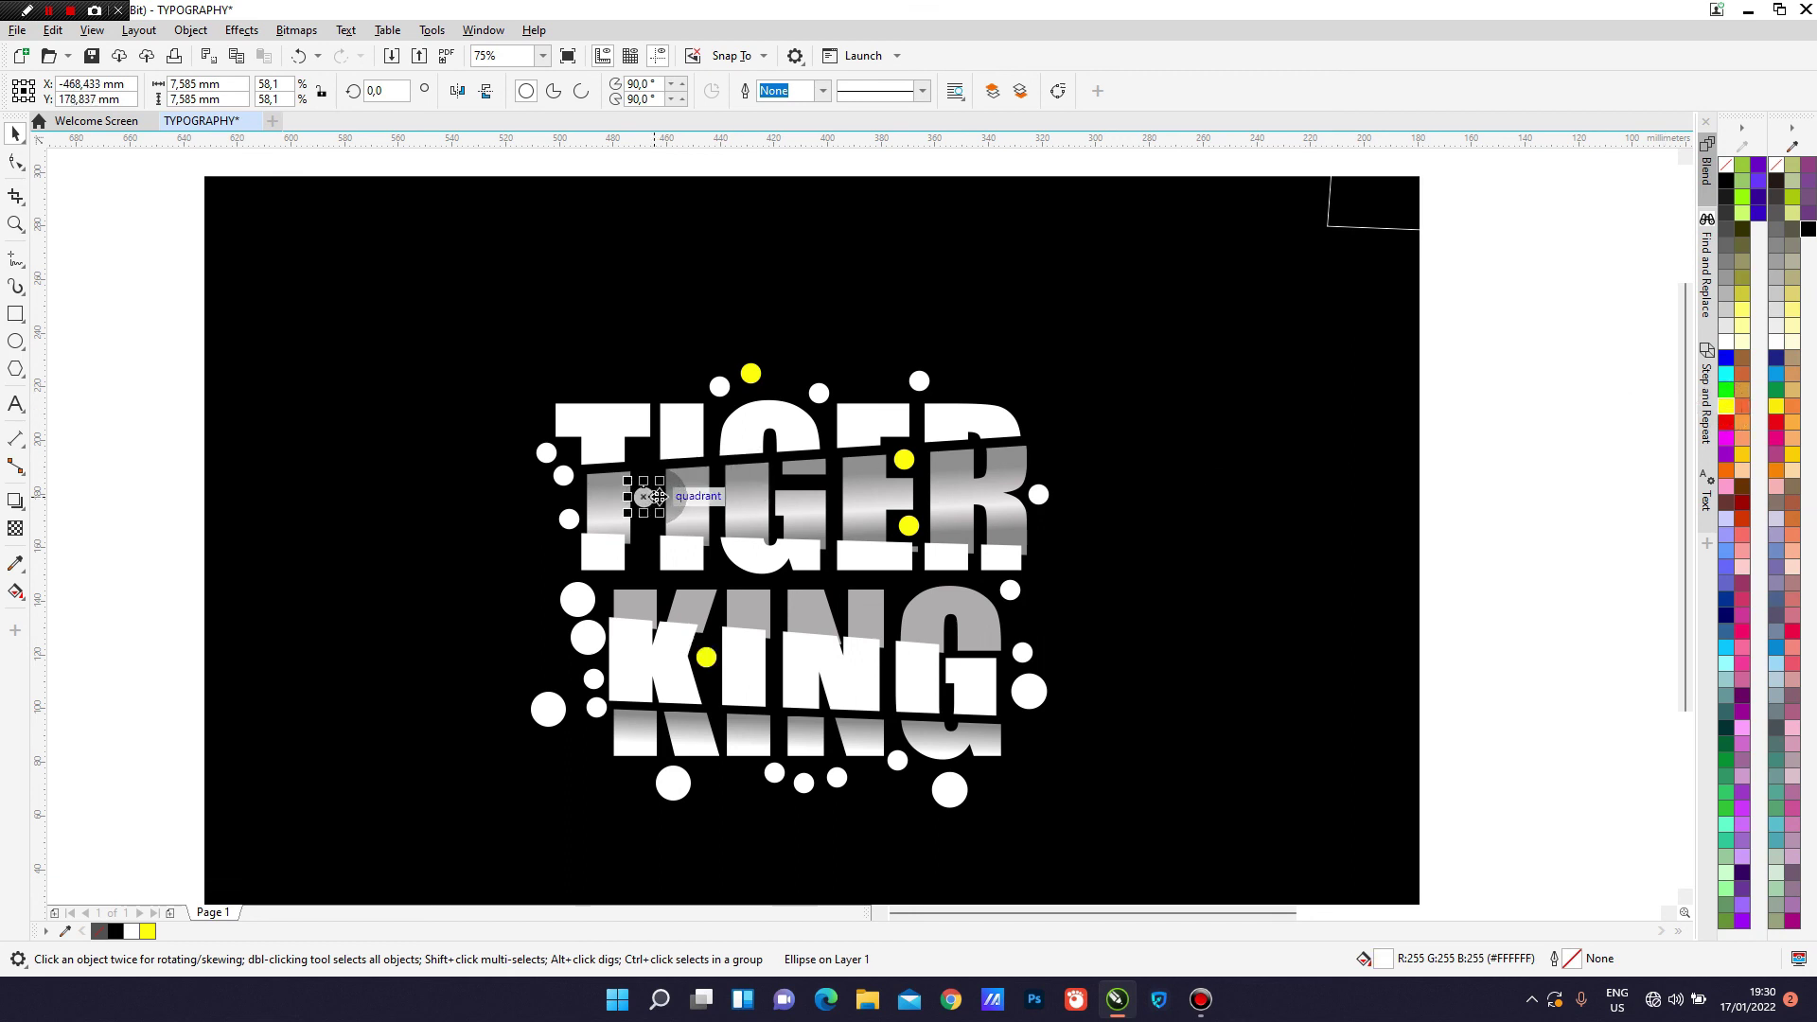
click(1724, 417)
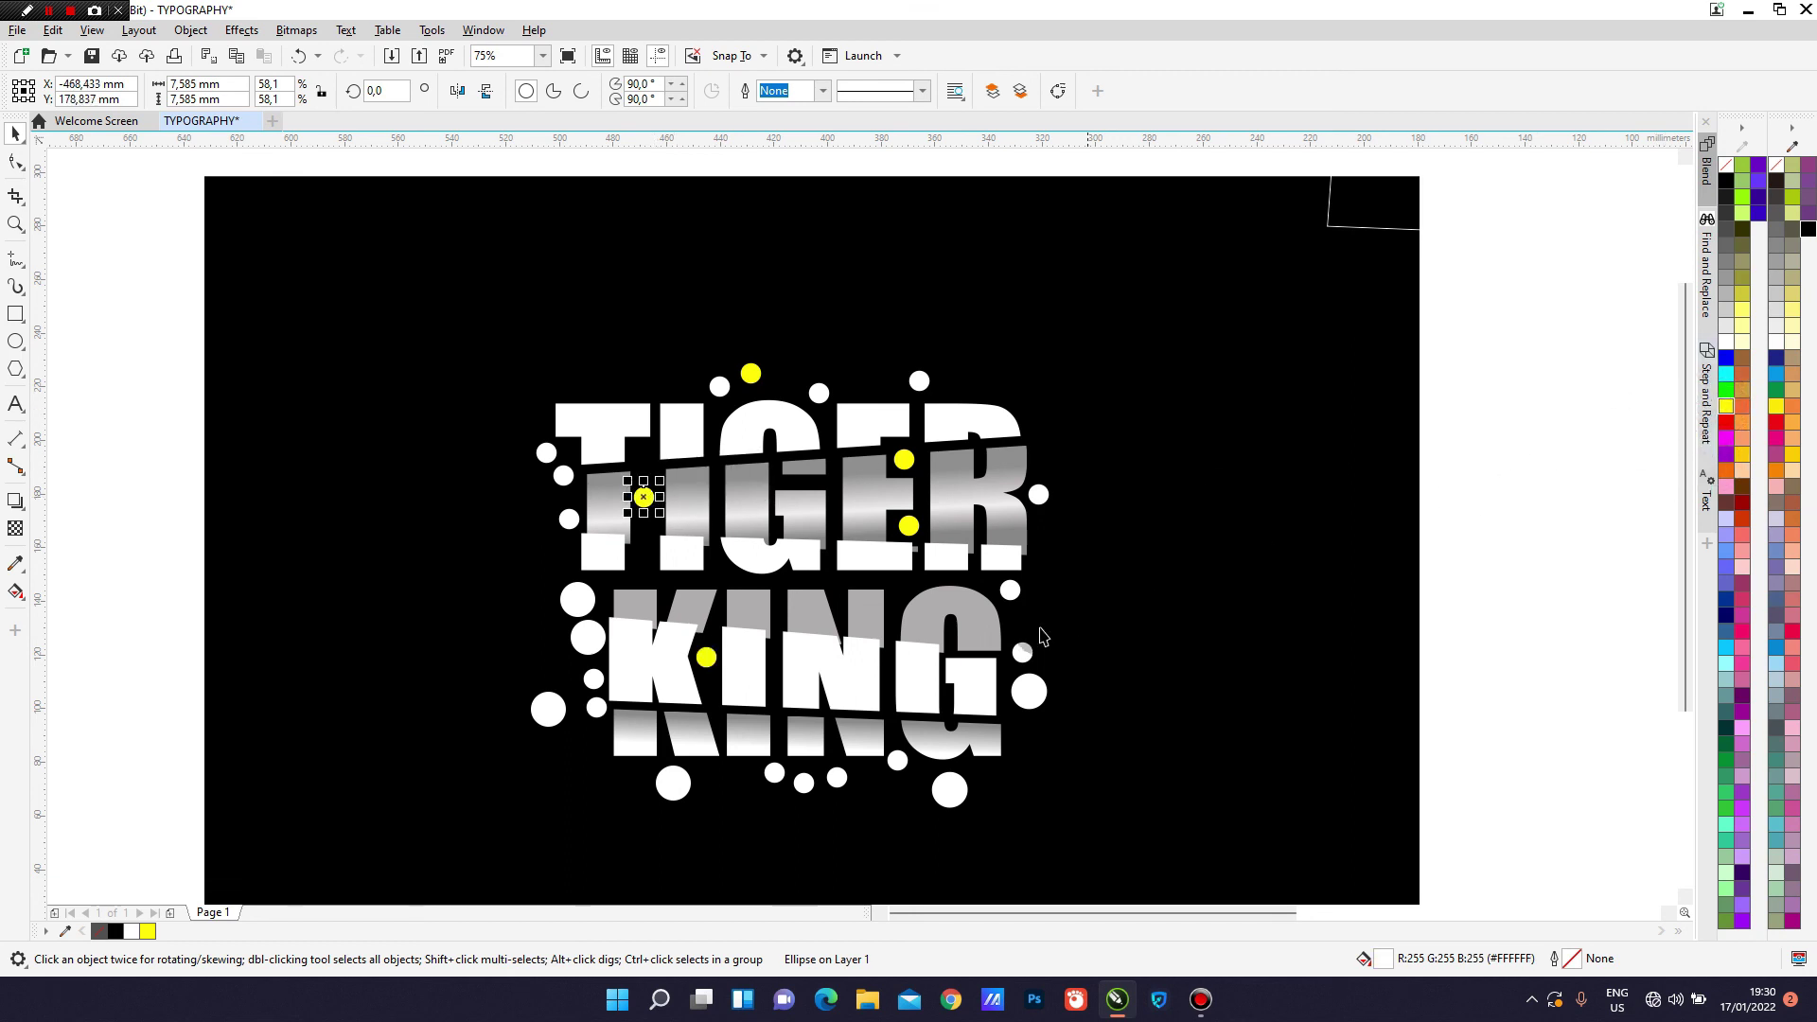
click(1011, 591)
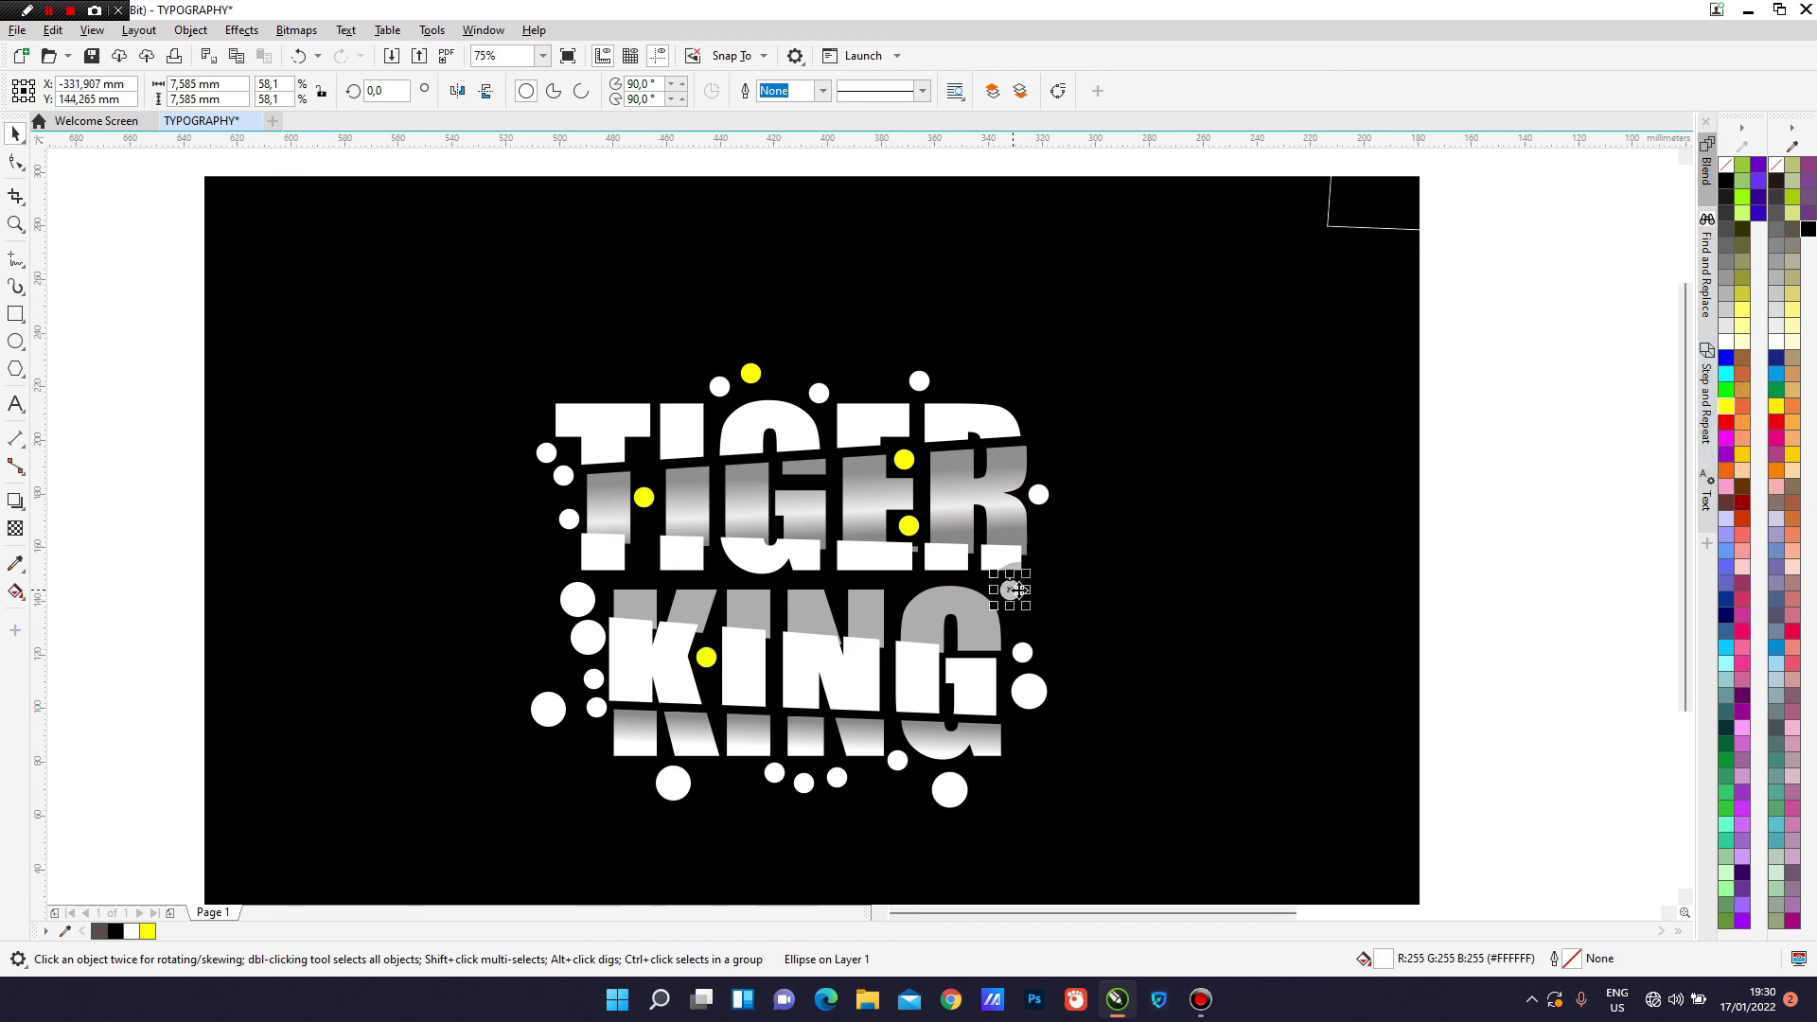
click(1725, 408)
click(1489, 475)
scroll(853, 558, down, 1)
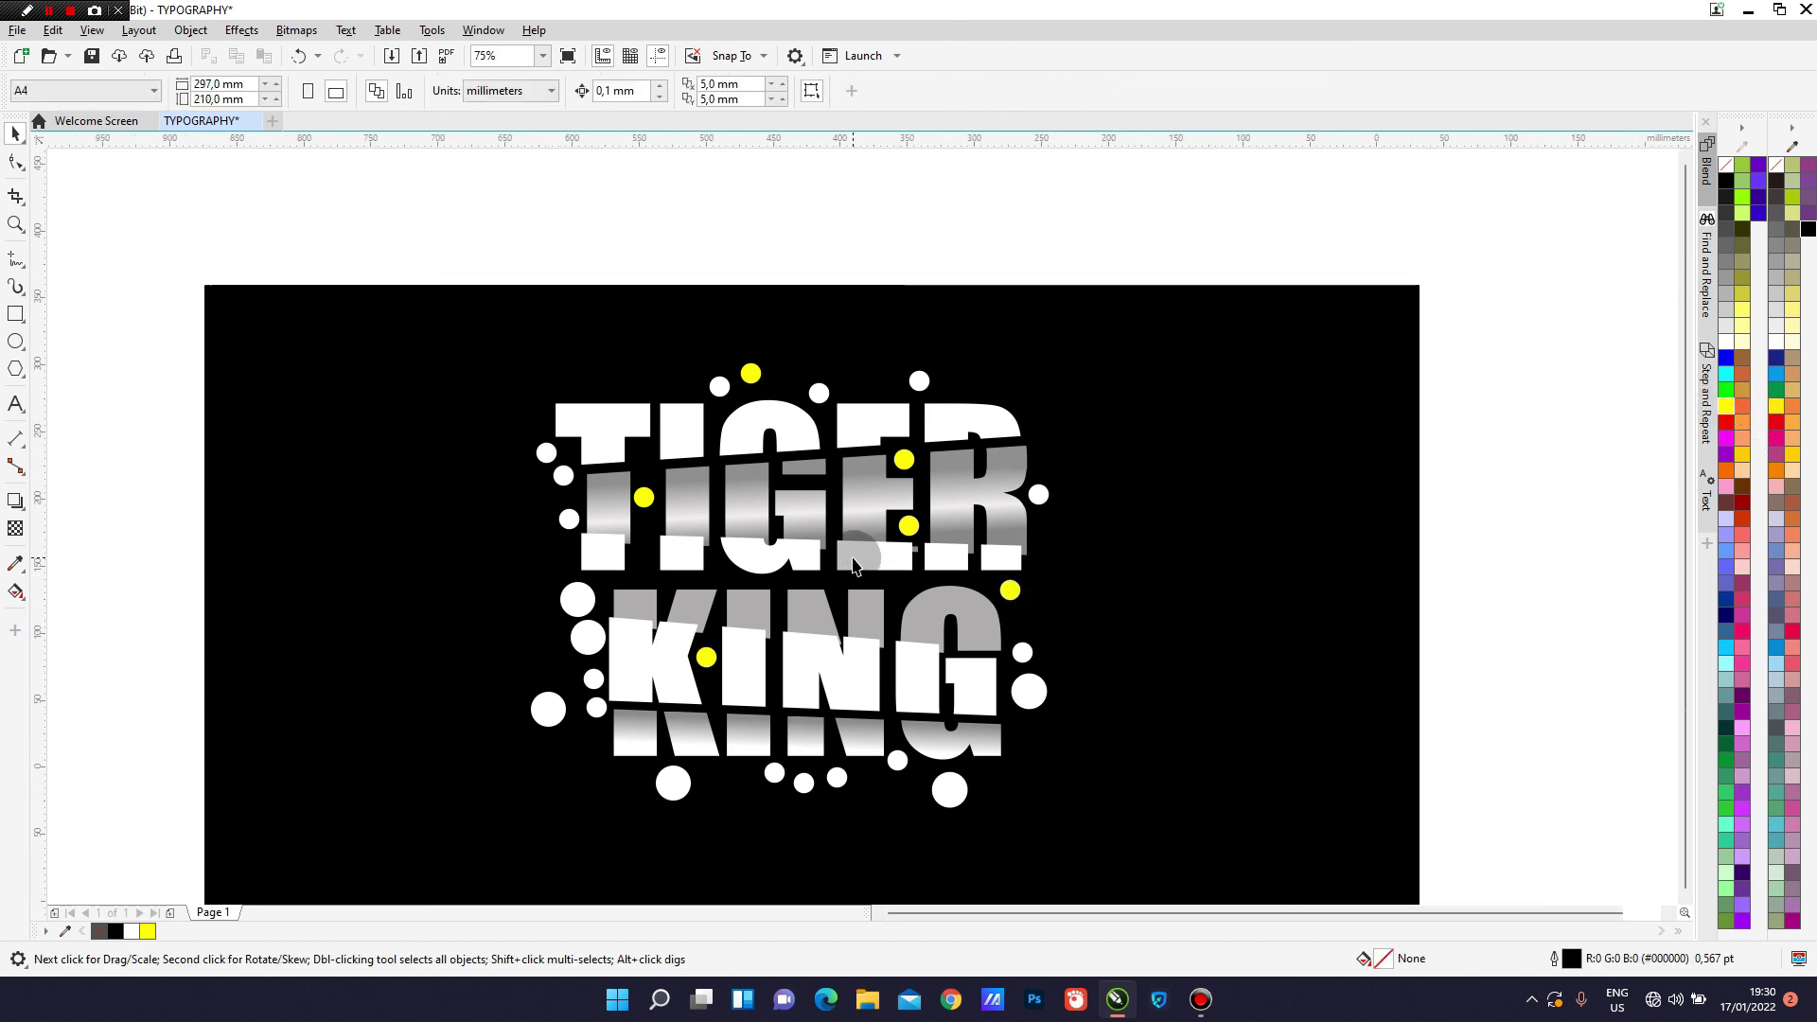
scroll(781, 582, up, 1)
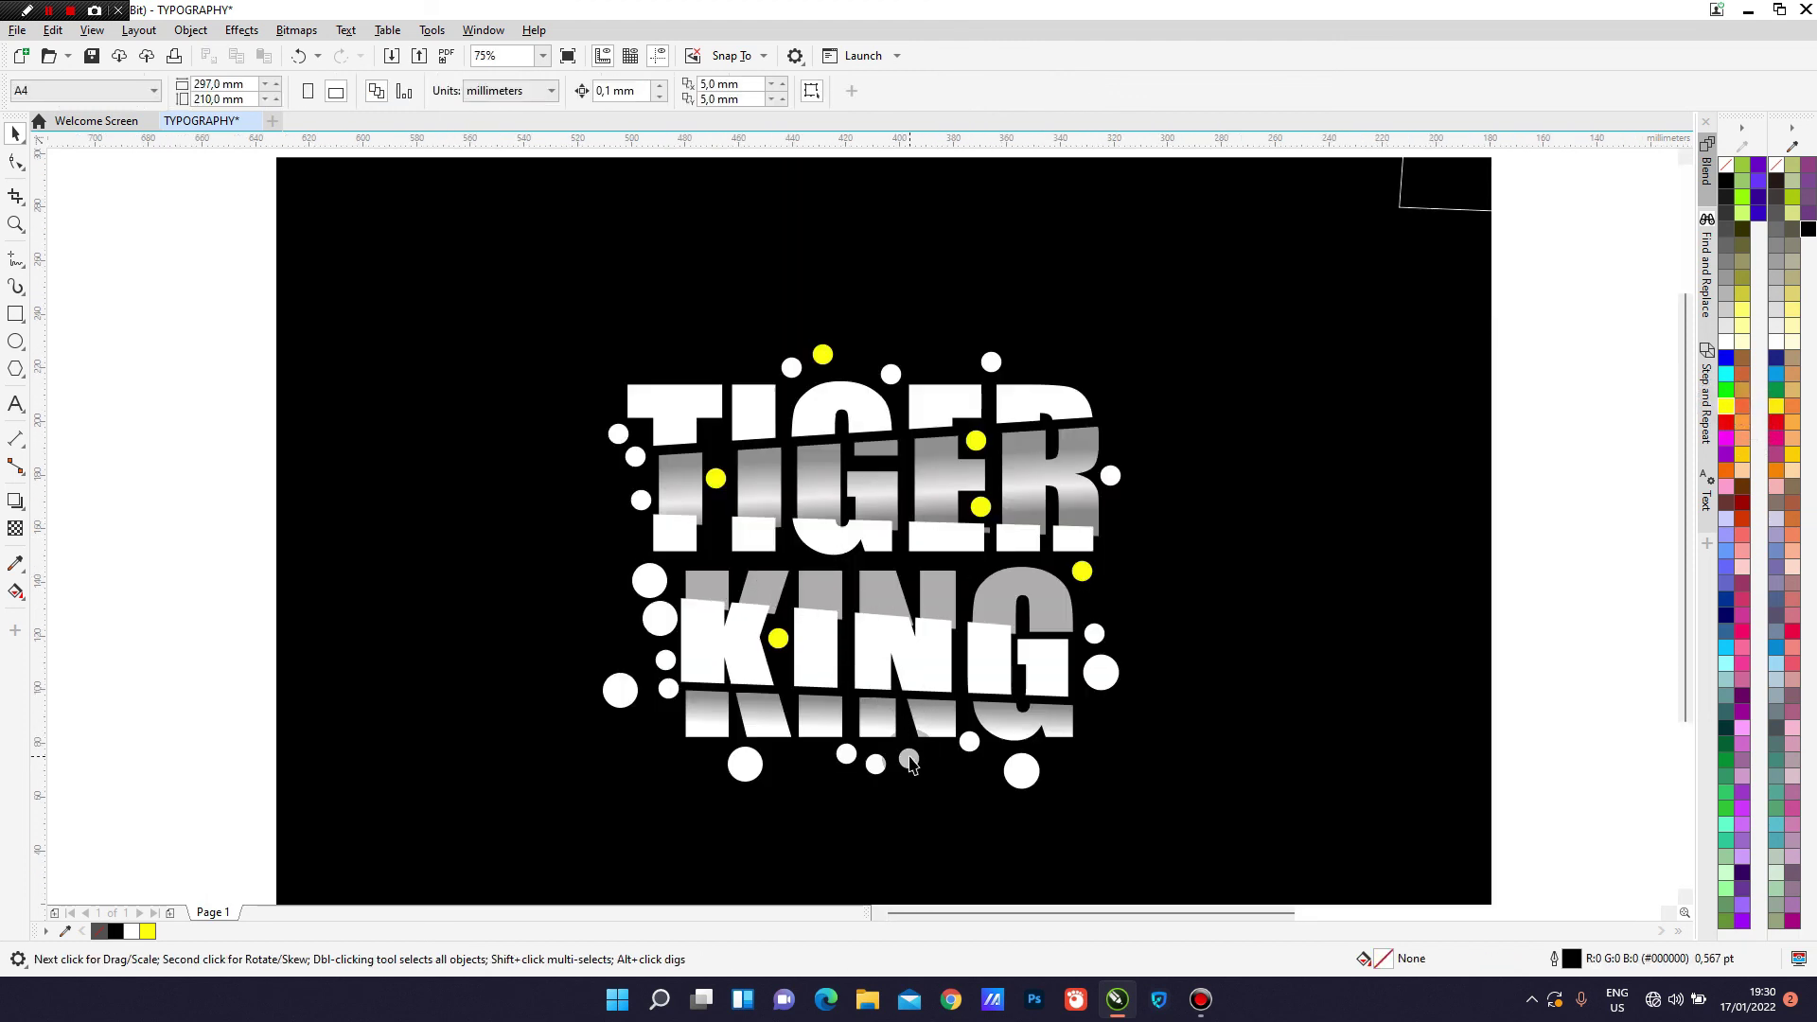
Fill the small circle below the N, the one right of the G, and the upper small one beside the K with yellow.
click(908, 757)
click(1726, 408)
click(1531, 484)
scroll(971, 531, down, 1)
scroll(938, 542, up, 1)
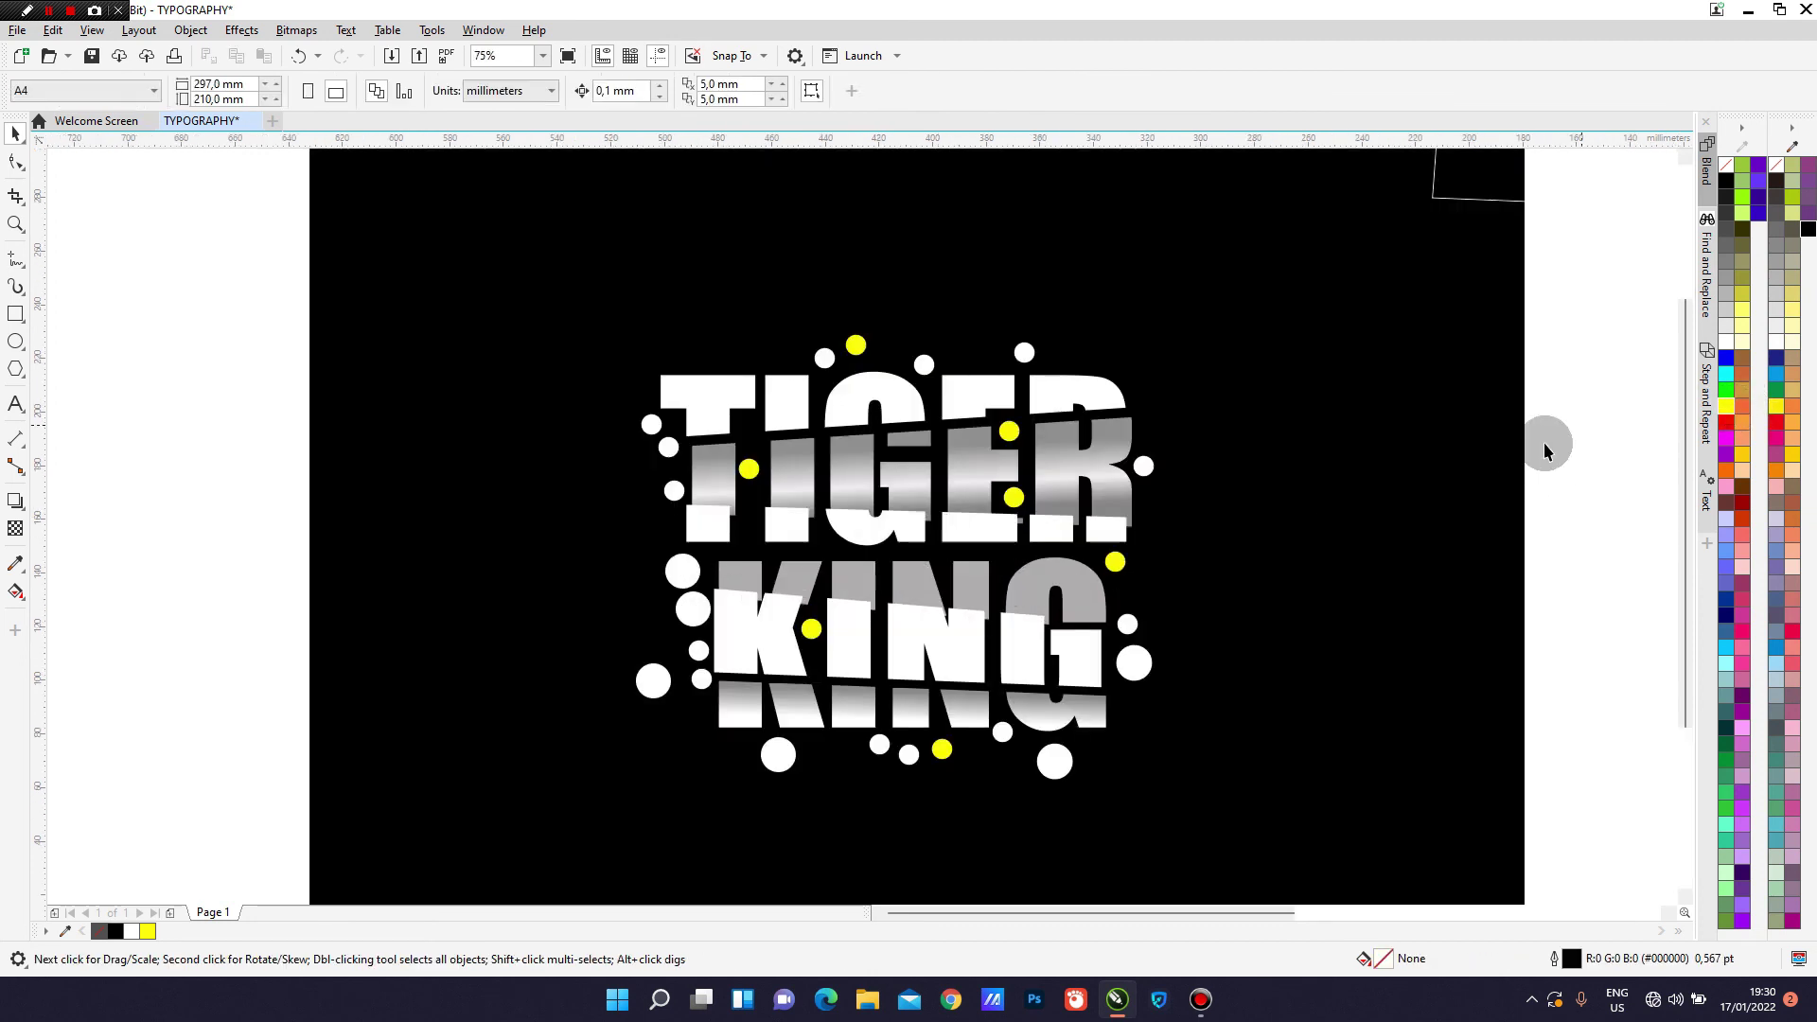
click(1126, 624)
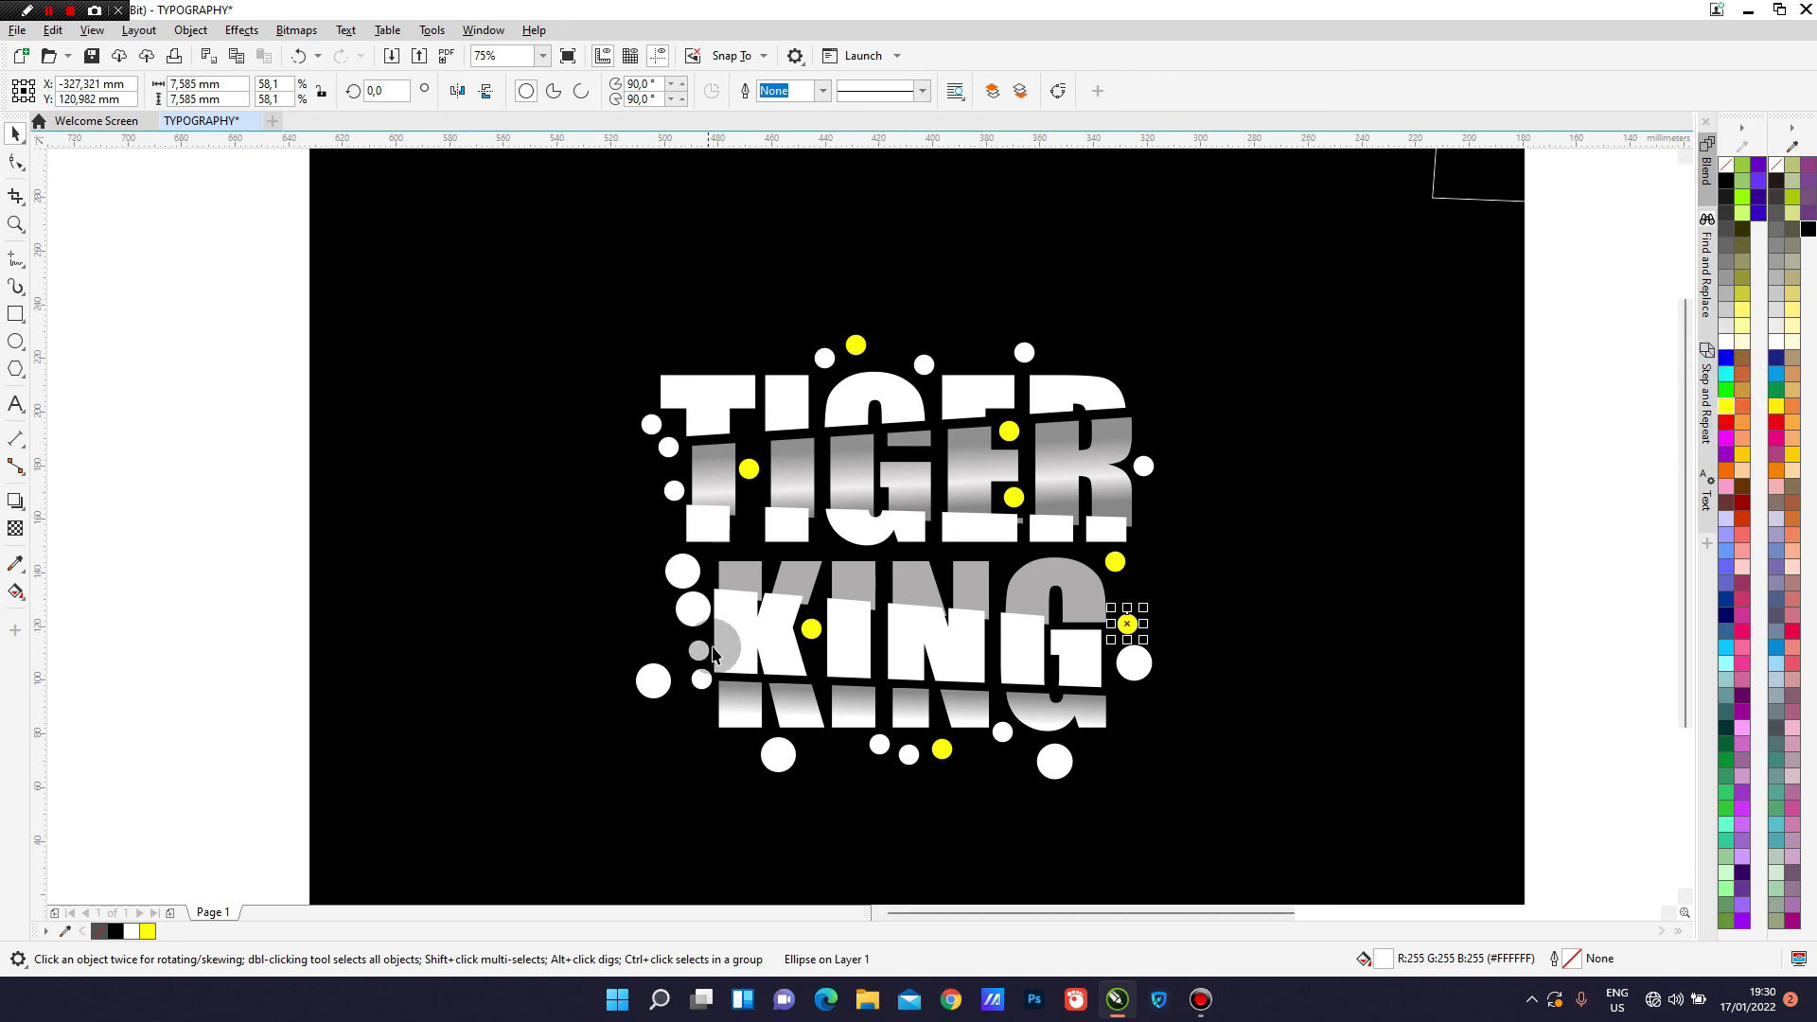
click(695, 651)
click(1726, 406)
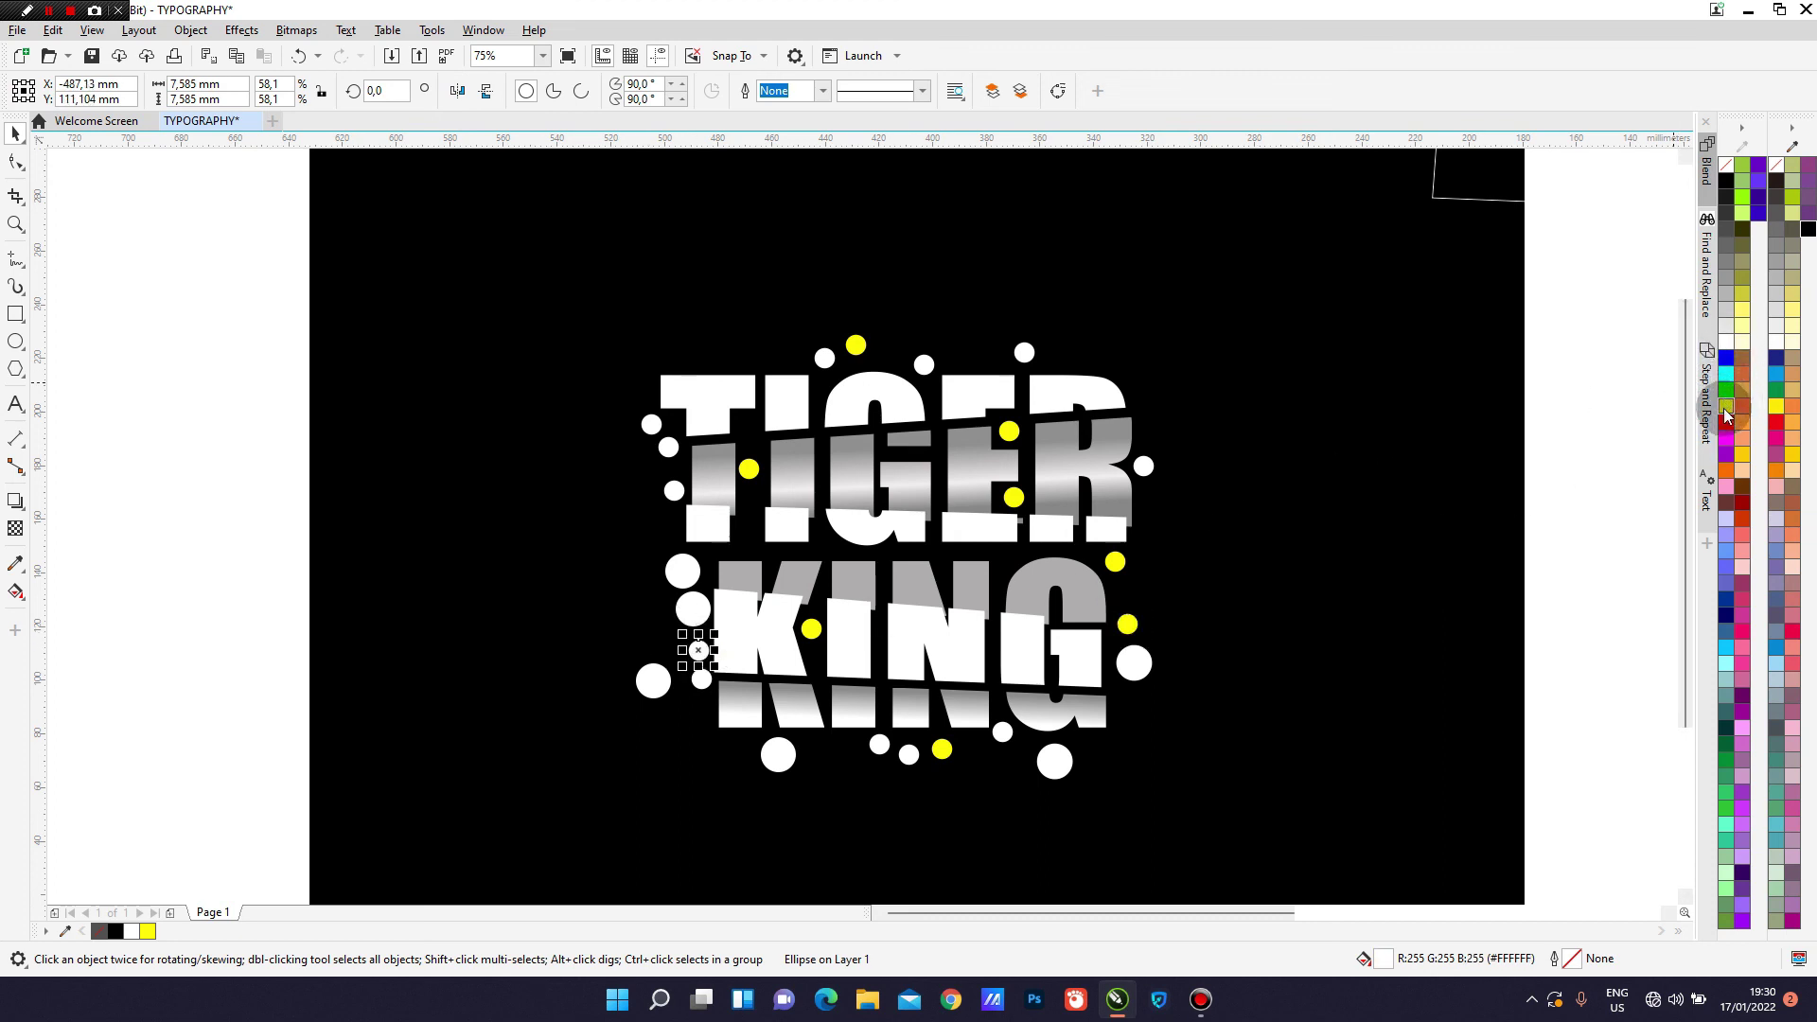
key(Escape)
scroll(1043, 528, down, 1)
scroll(1043, 528, up, 1)
scroll(934, 517, down, 1)
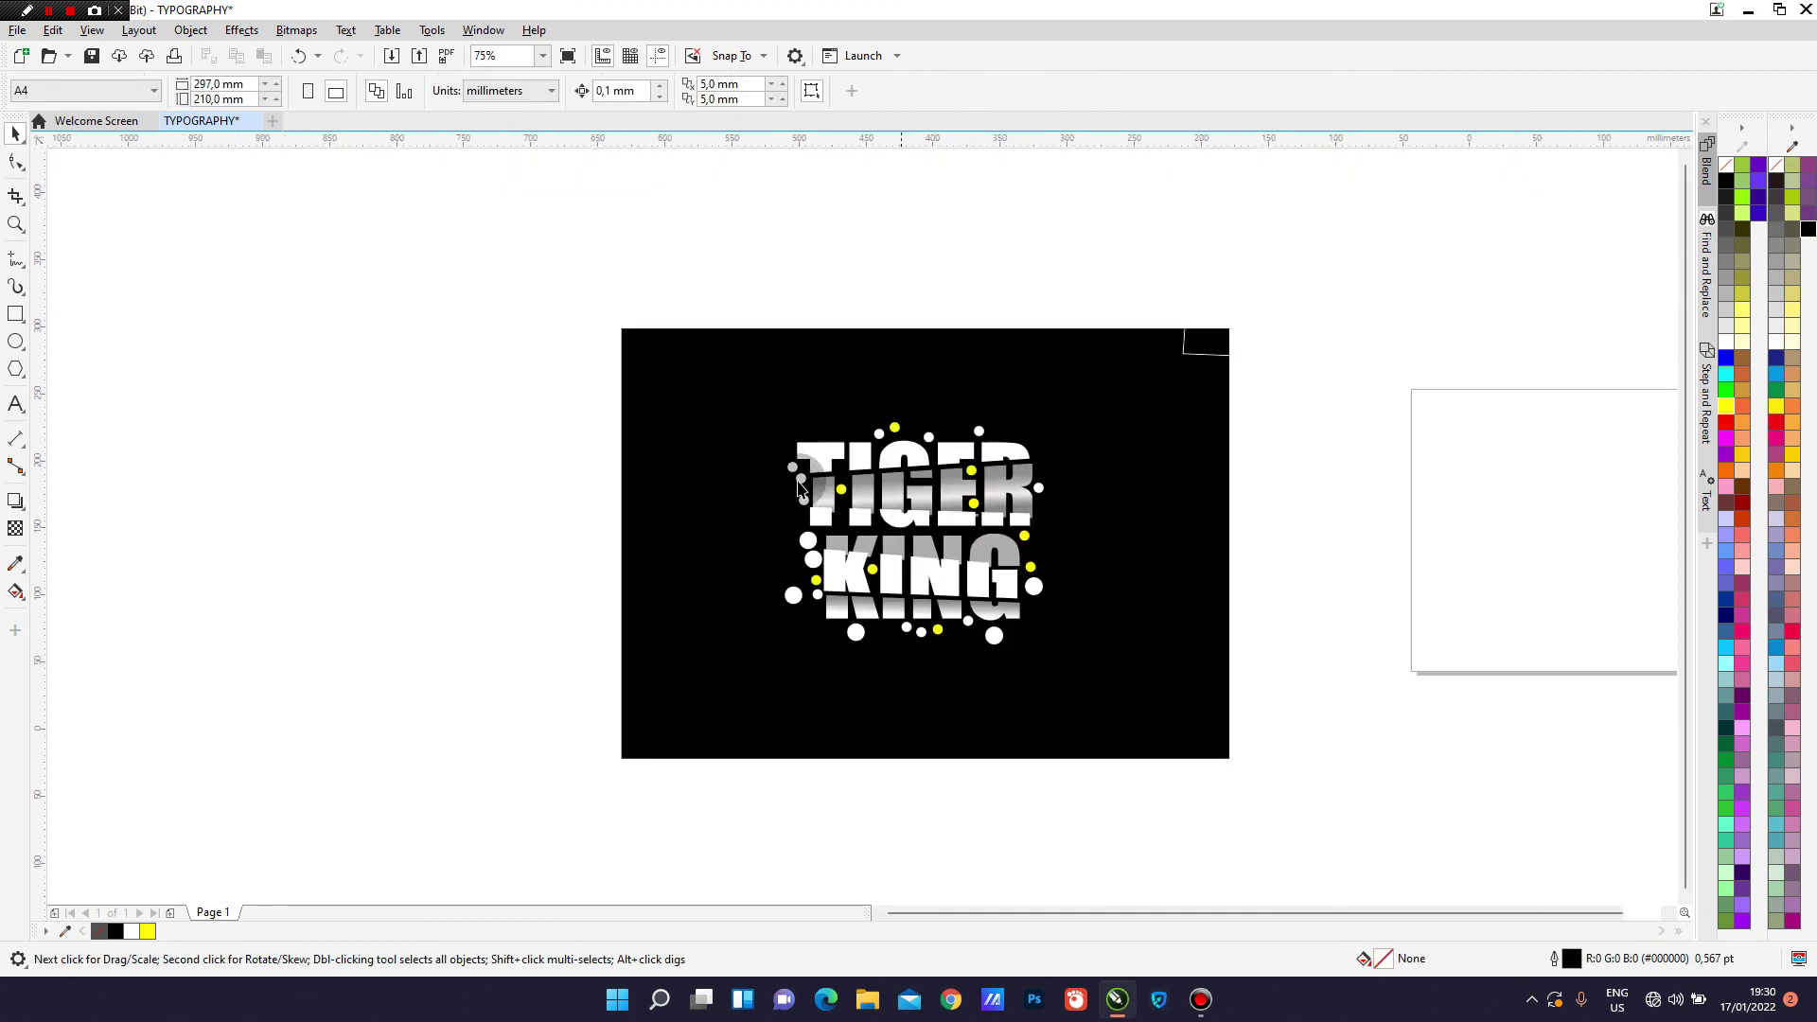
Try to shift the whole TIGER KING lettering and its circles slightly, and undo the move.
drag(527, 372, 783, 460)
drag(1209, 698, 1127, 649)
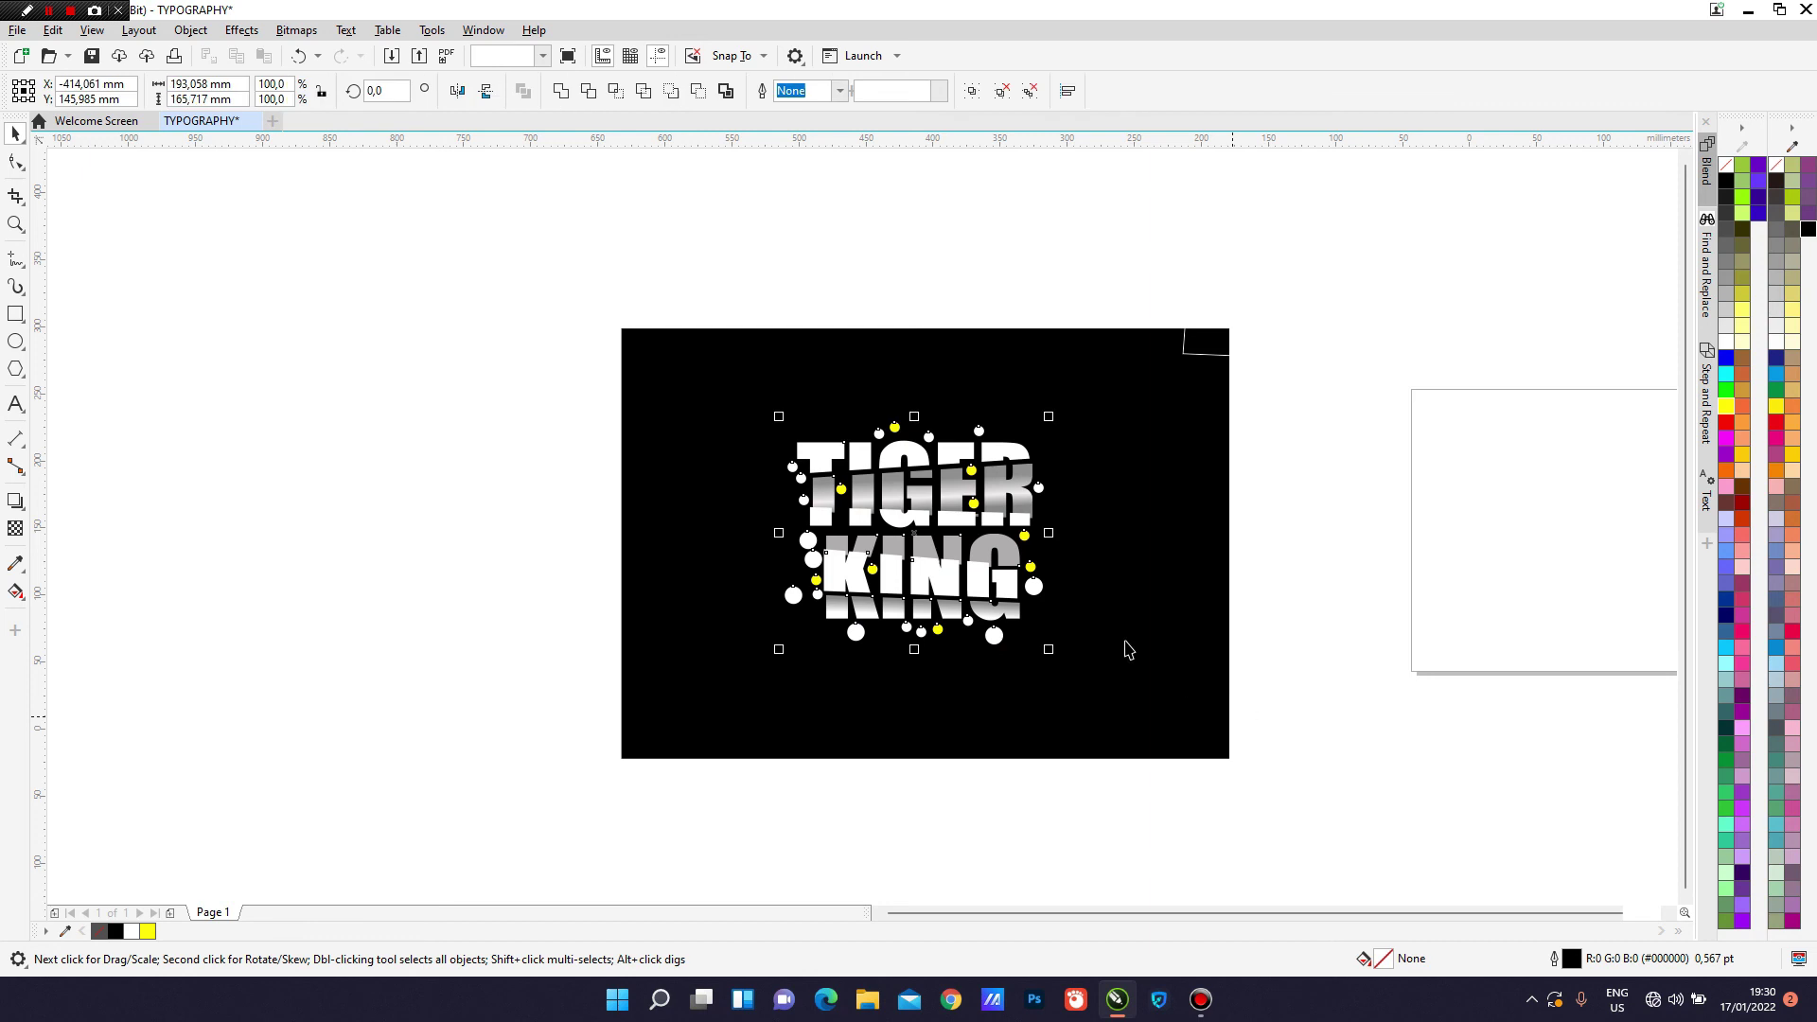
mouse_move(928, 514)
mouse_down()
mouse_move(941, 539)
mouse_move(937, 519)
mouse_up()
key(ctrl+z)
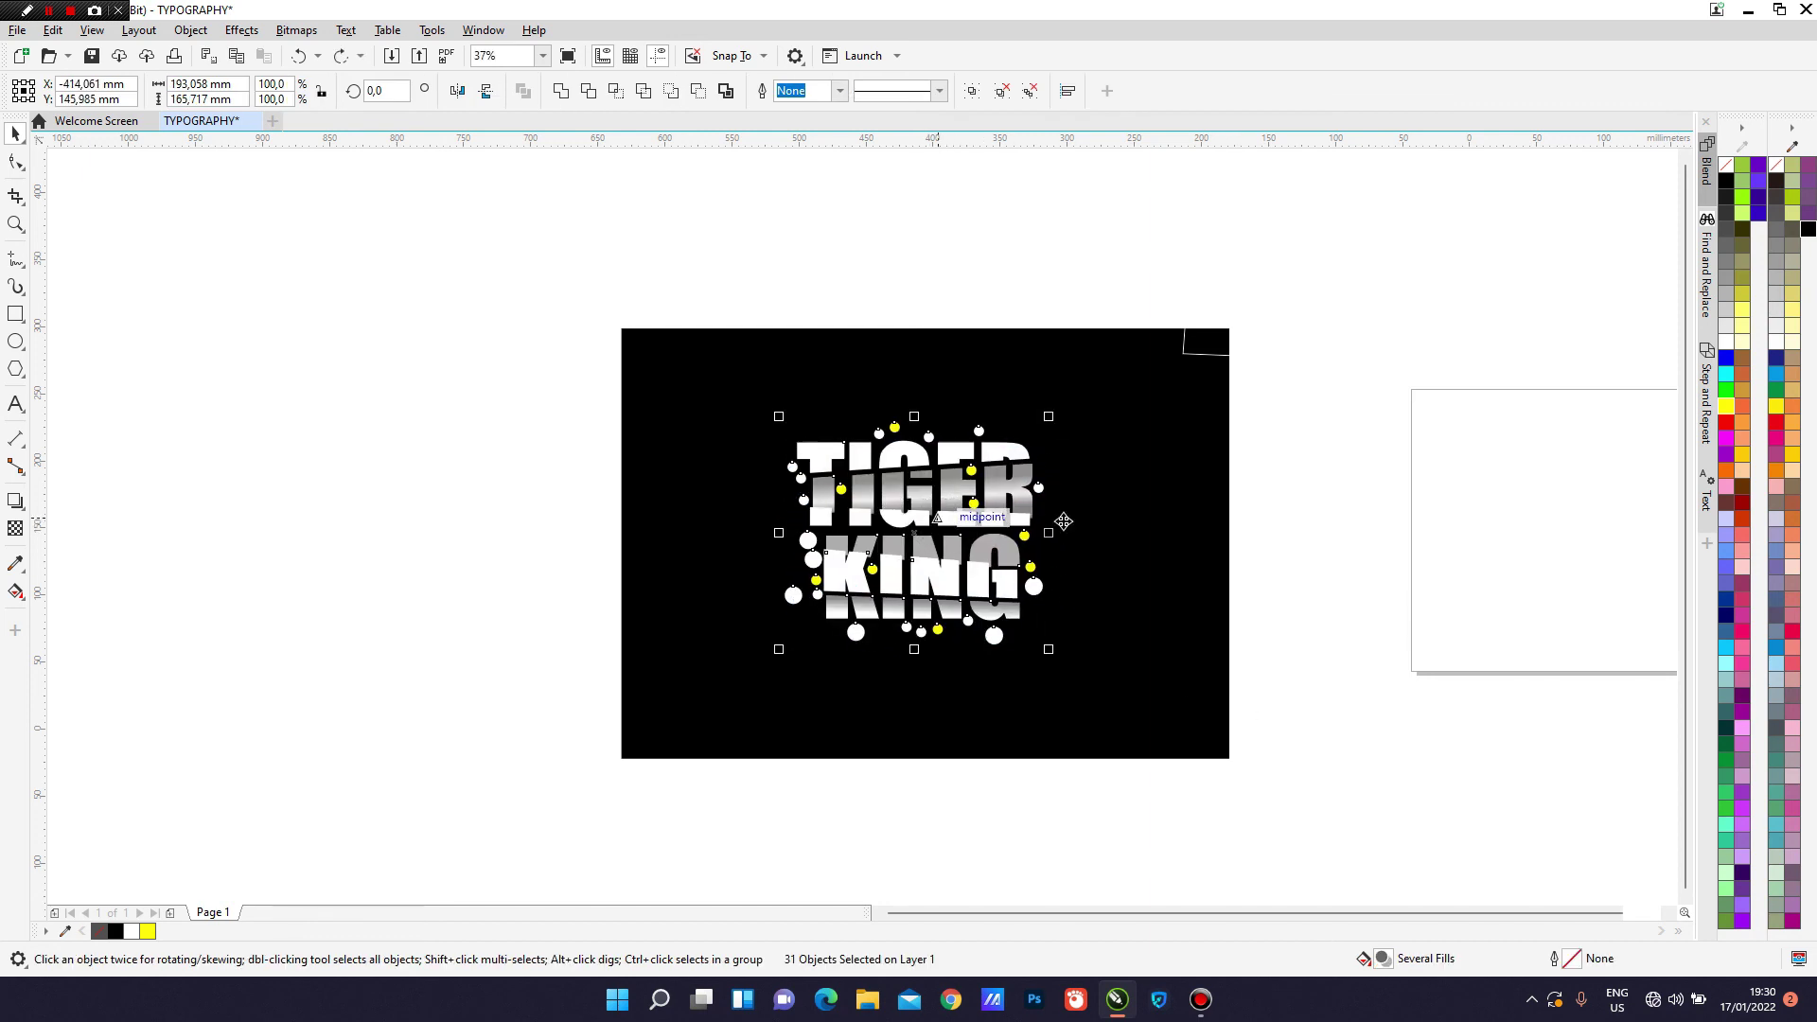
click(1300, 481)
Cut the stray white outline curve at the upper-right corner of the black background.
scroll(1122, 519, up, 1)
scroll(1263, 276, down, 1)
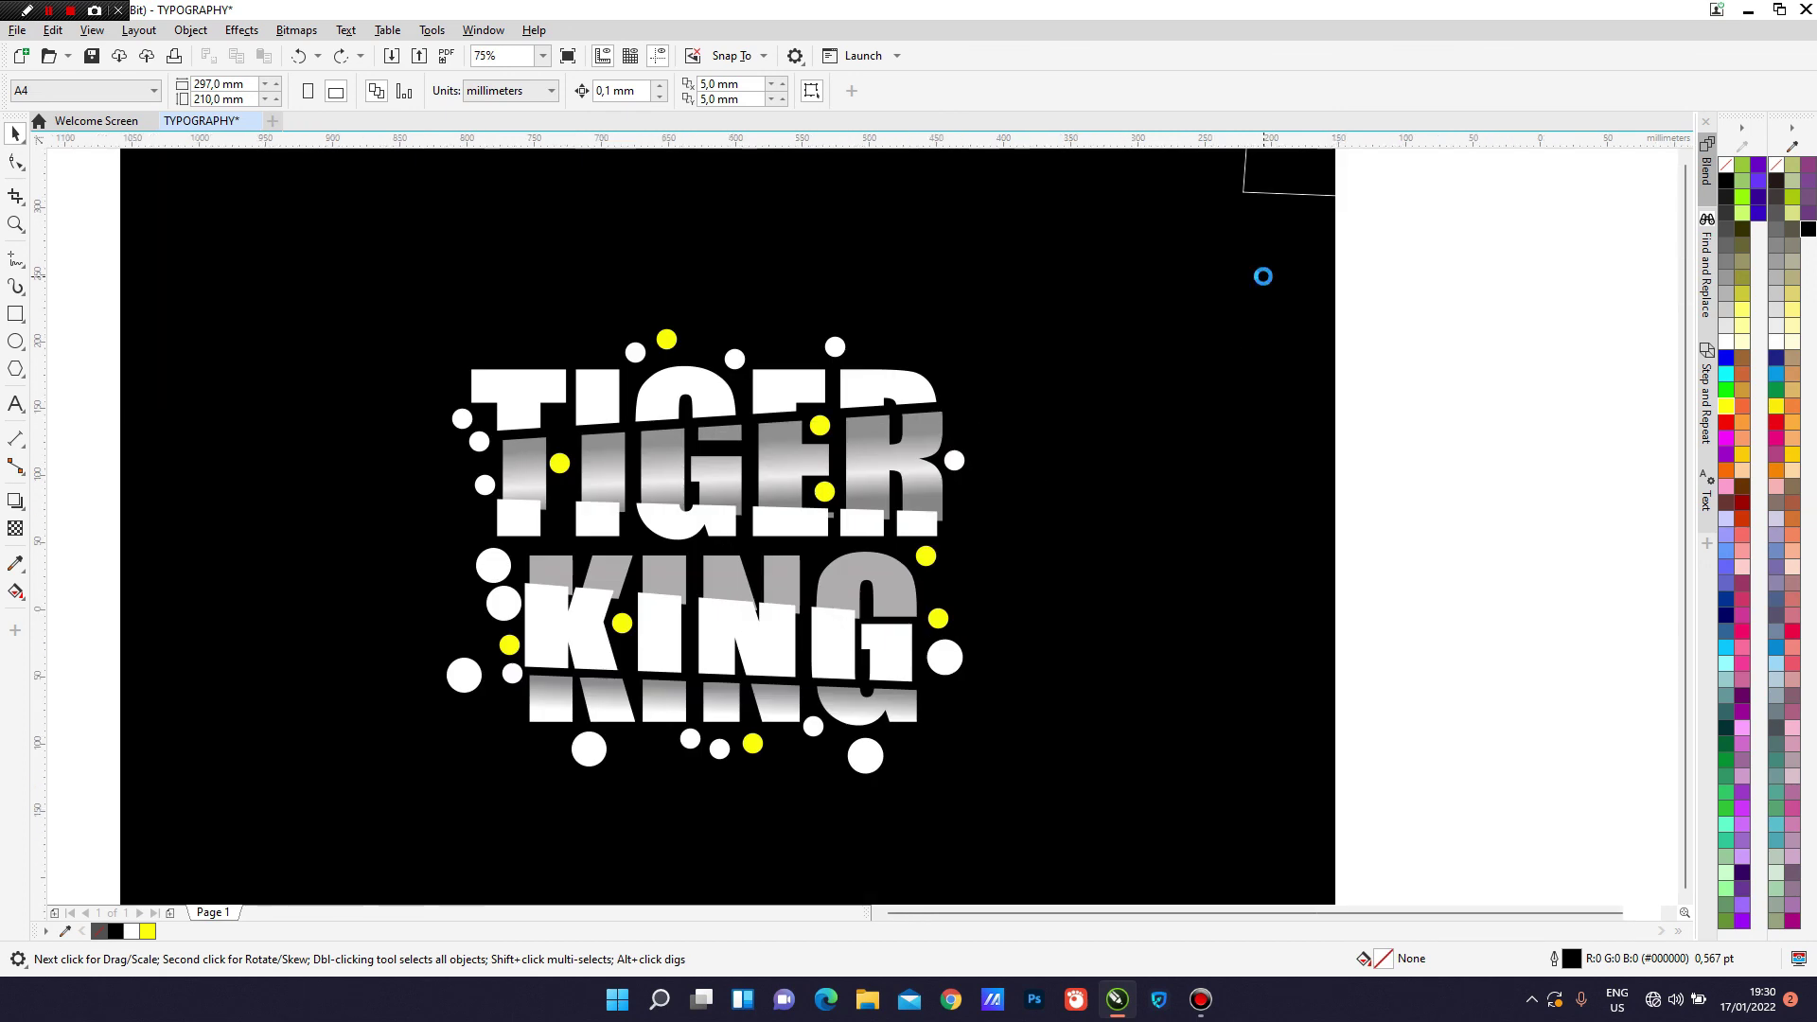
click(1353, 226)
right_click(1355, 227)
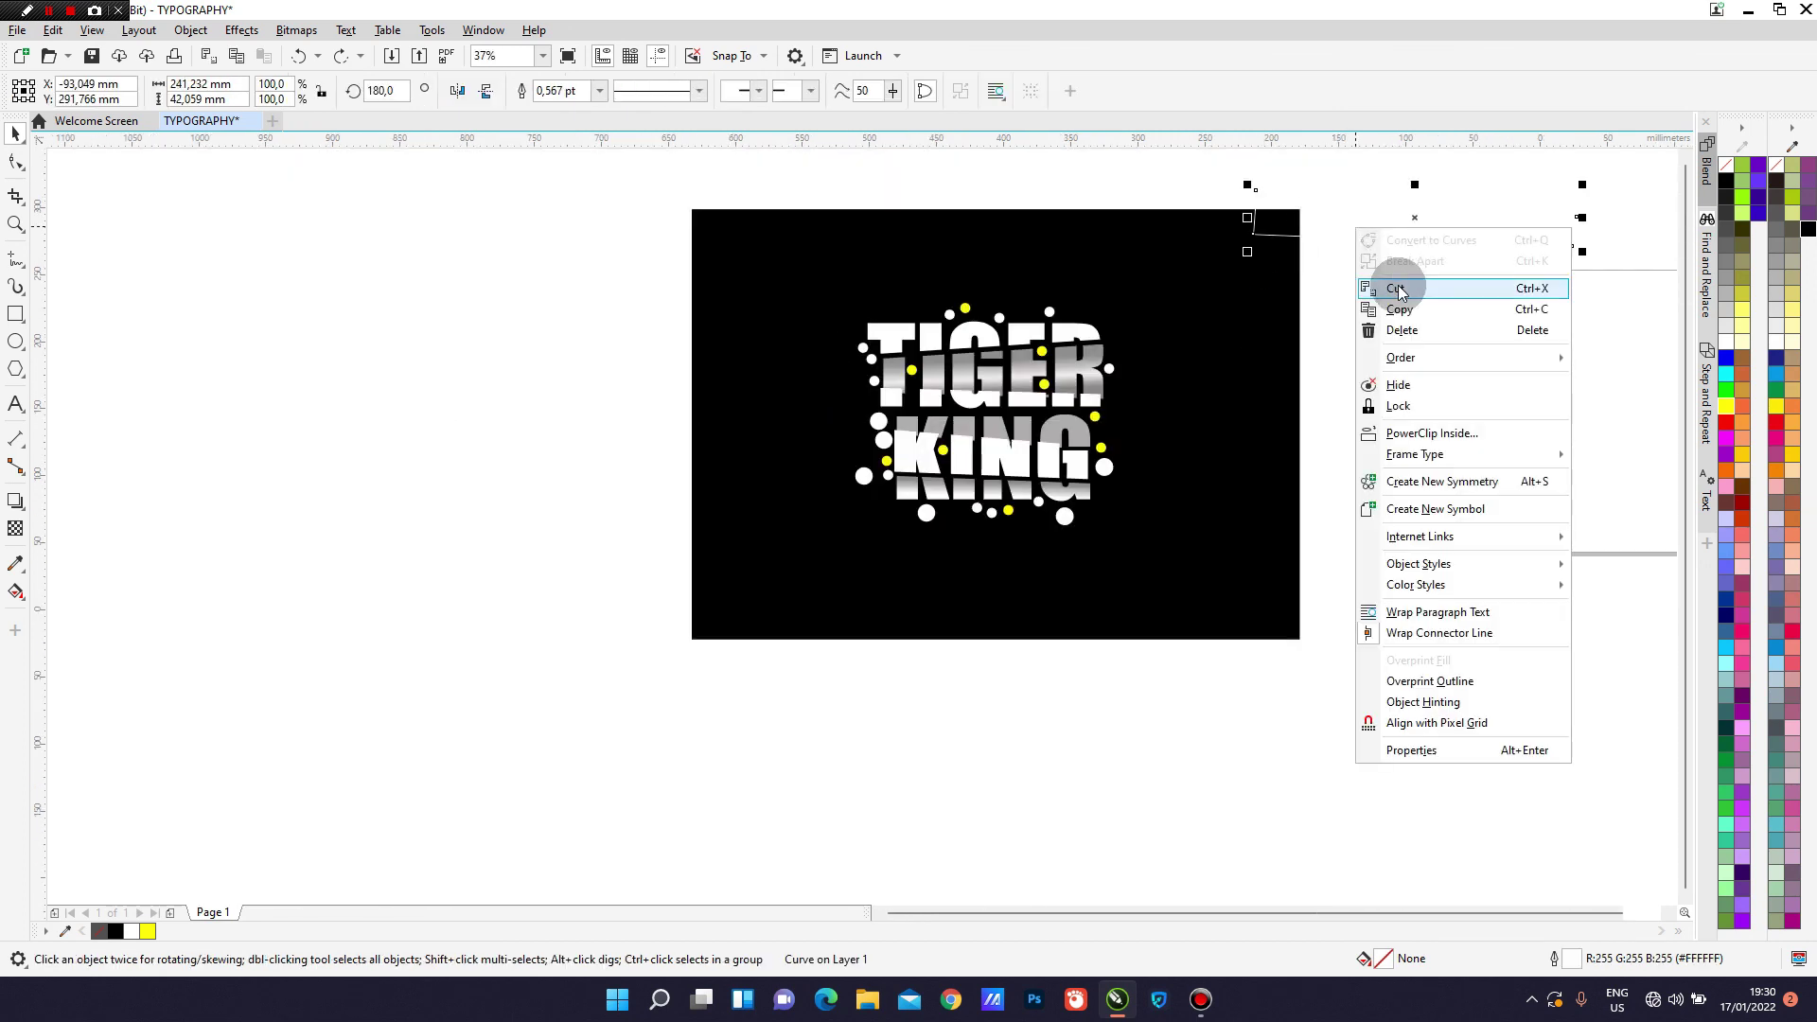
click(1399, 288)
scroll(1315, 276, up, 1)
scroll(1281, 304, down, 1)
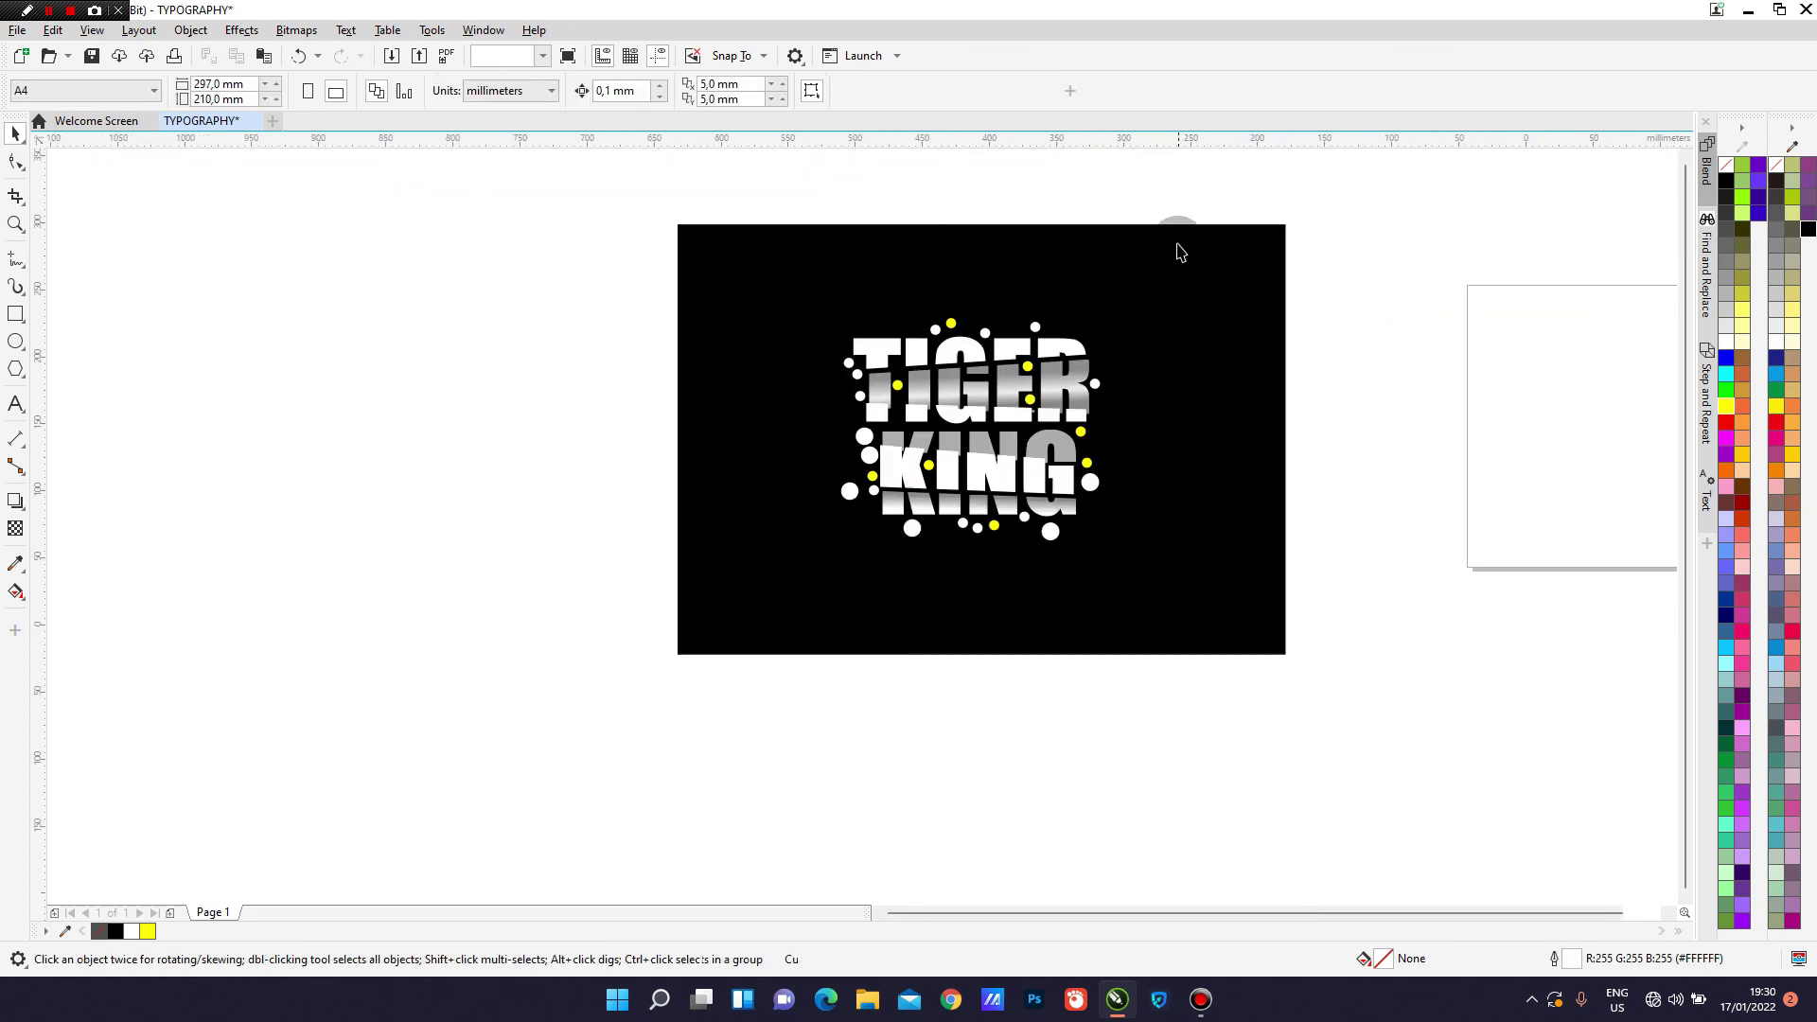
Select the black background together with all the TIGER KING lettering and circles.
drag(640, 227, 1156, 624)
drag(1392, 747, 1383, 744)
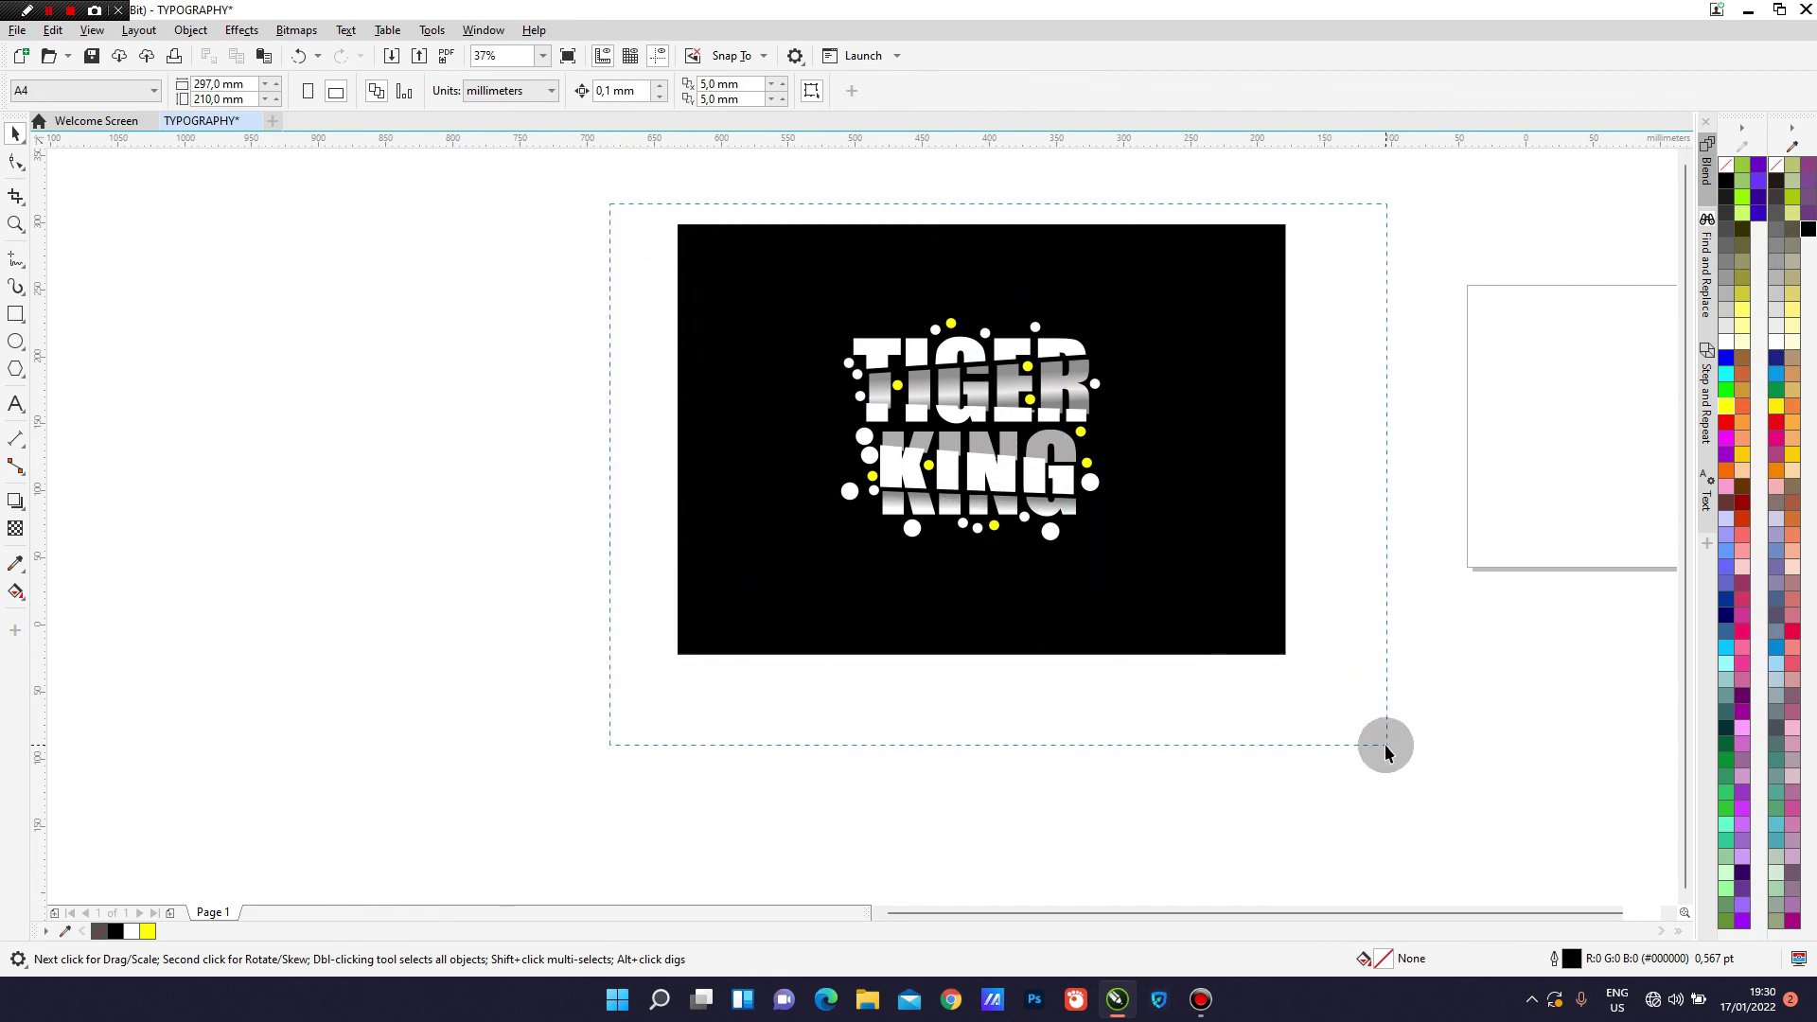